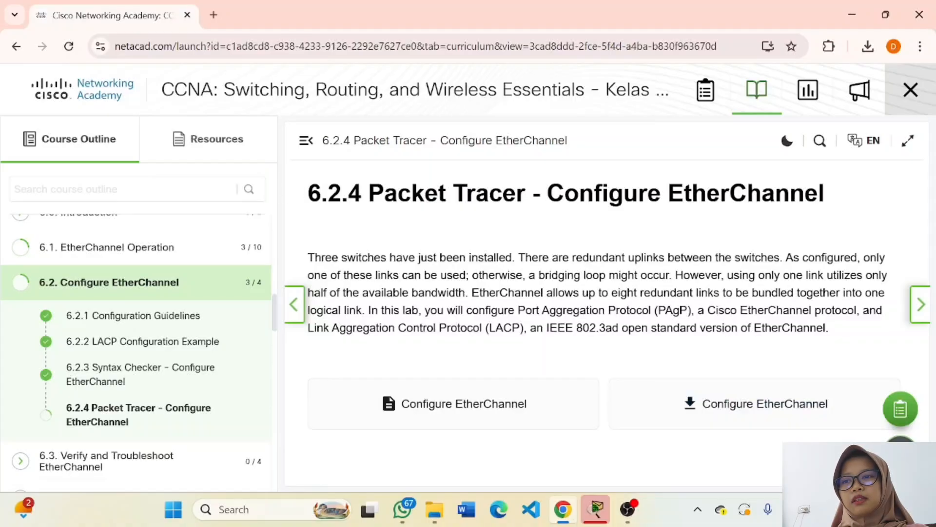
# Step: Review the 6.2.4 Configure EtherChannel activity page and check the browser's recent downloads for its Packet Tracer file
pyautogui.moveTo(307, 193); pyautogui.dragTo(833, 187)
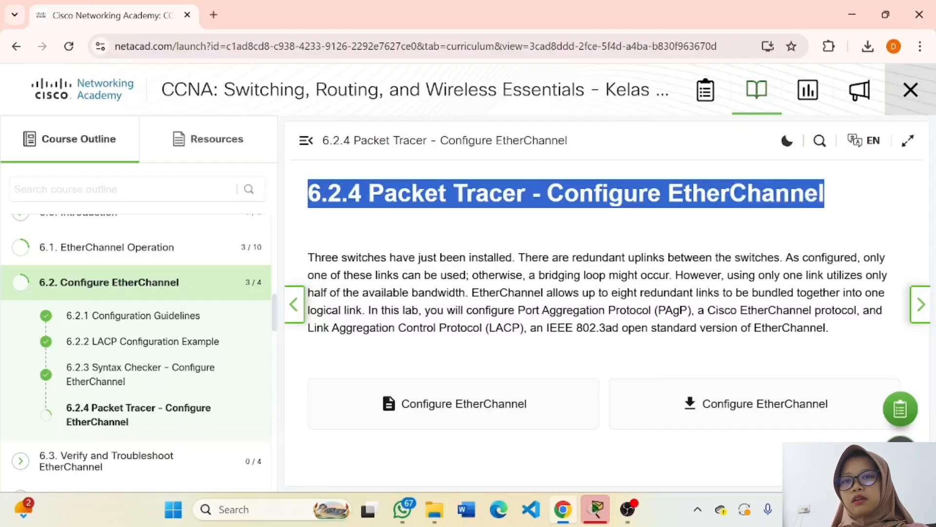
pyautogui.scroll(-1, 568, 297)
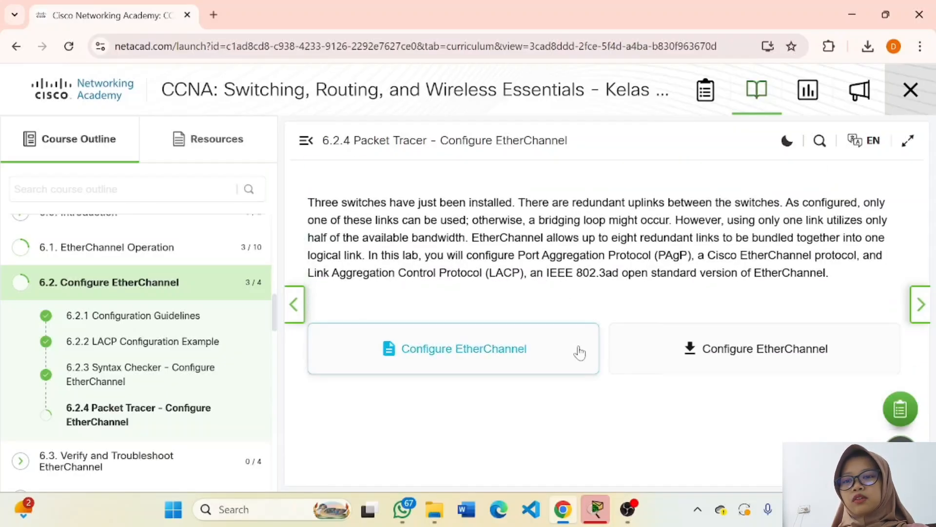
pyautogui.scroll(1, 690, 211)
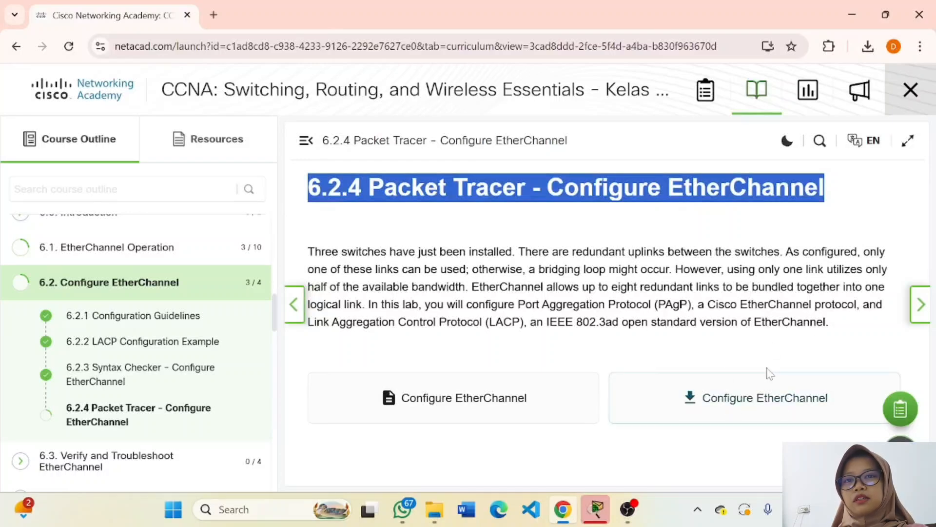
pyautogui.click(872, 49)
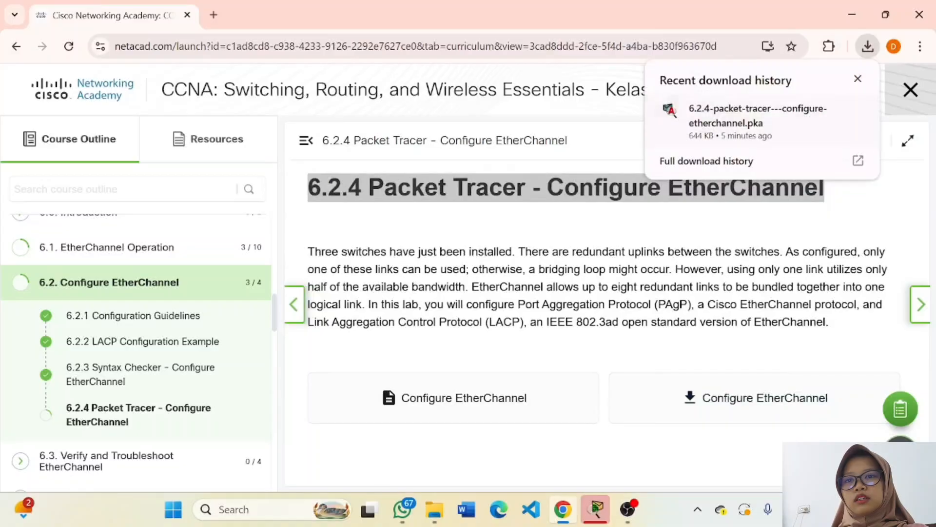
pyautogui.click(585, 433)
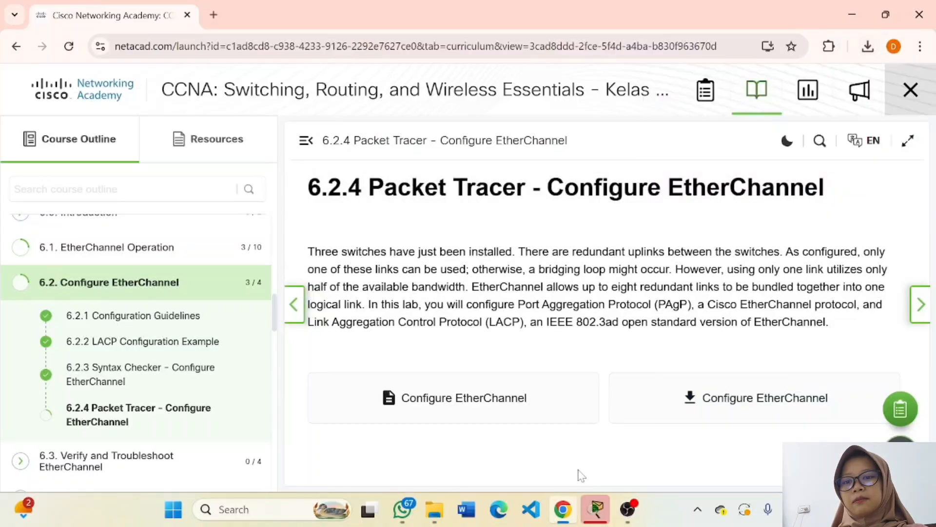
# Step: Switch to Cisco Packet Tracer and widen the instructions pane to fit the whole Port Channel Table
pyautogui.click(596, 509)
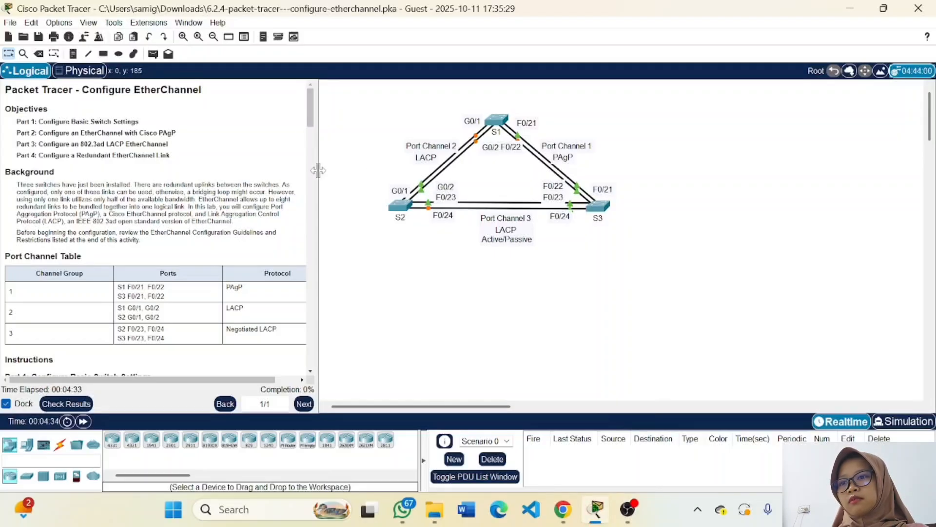
pyautogui.moveTo(318, 169); pyautogui.dragTo(366, 169)
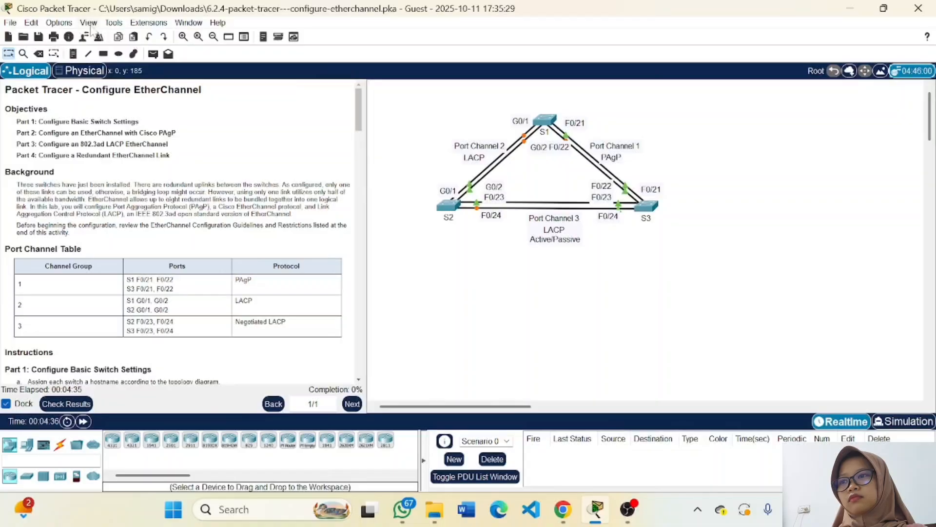
# Step: Replace the name in the Packet Tracer user profile with the student's full name and save the profile
pyautogui.click(84, 38)
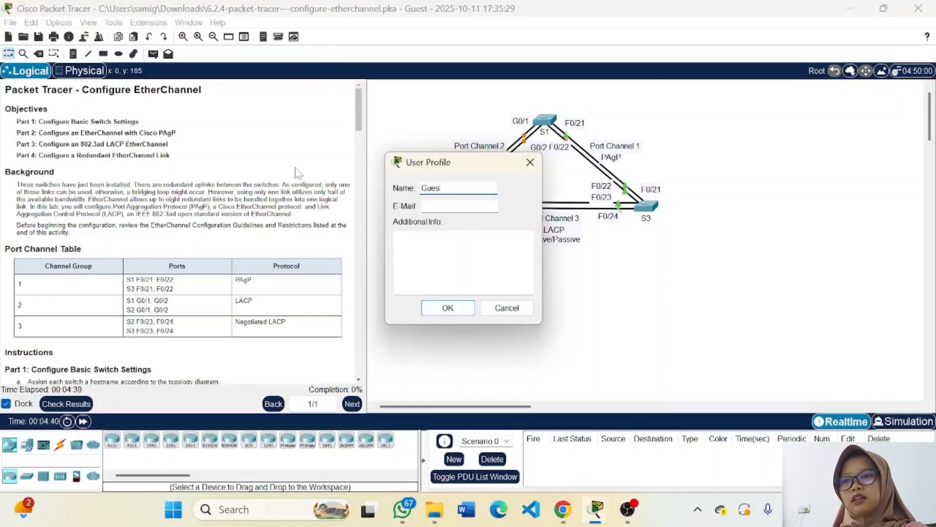
pyautogui.press('BackSpace')
pyautogui.press('BackSpace')
pyautogui.press('BackSpace')
pyautogui.press('BackSpace')
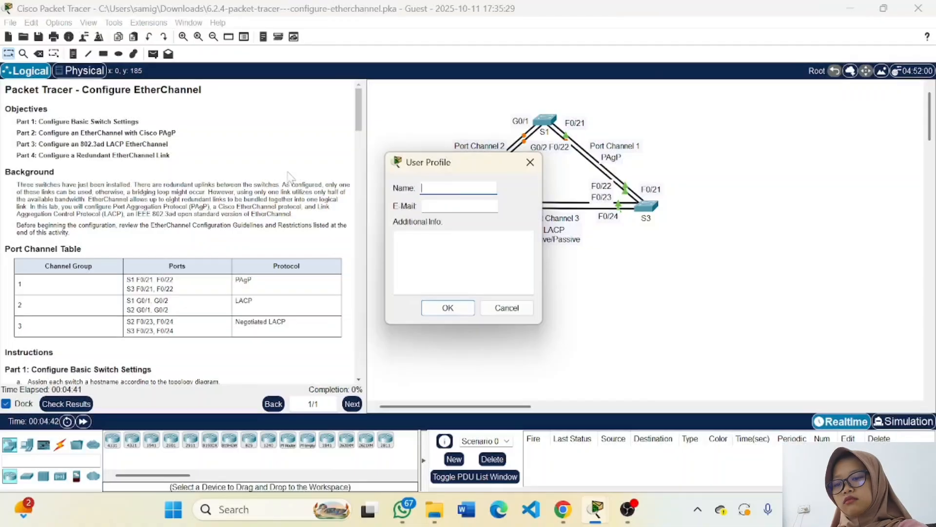
pyautogui.write('Deli ')
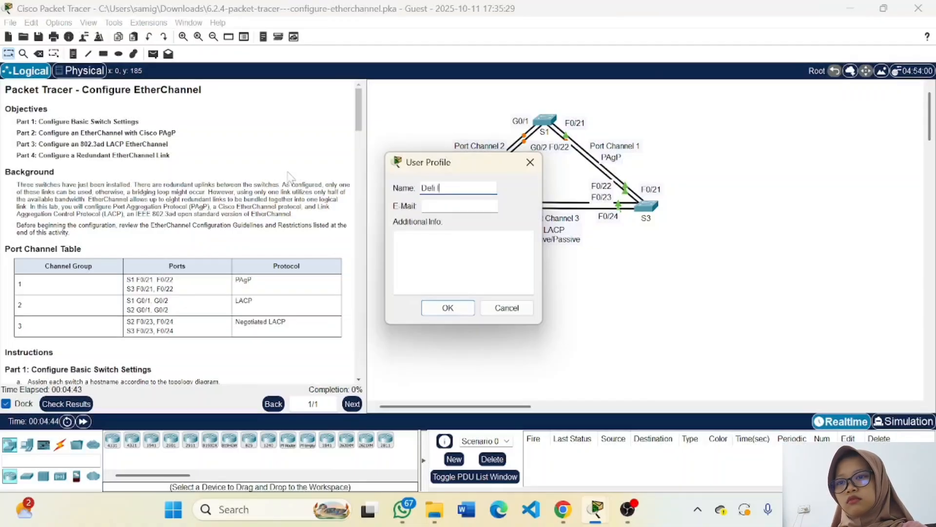
pyautogui.write('Migia Pu')
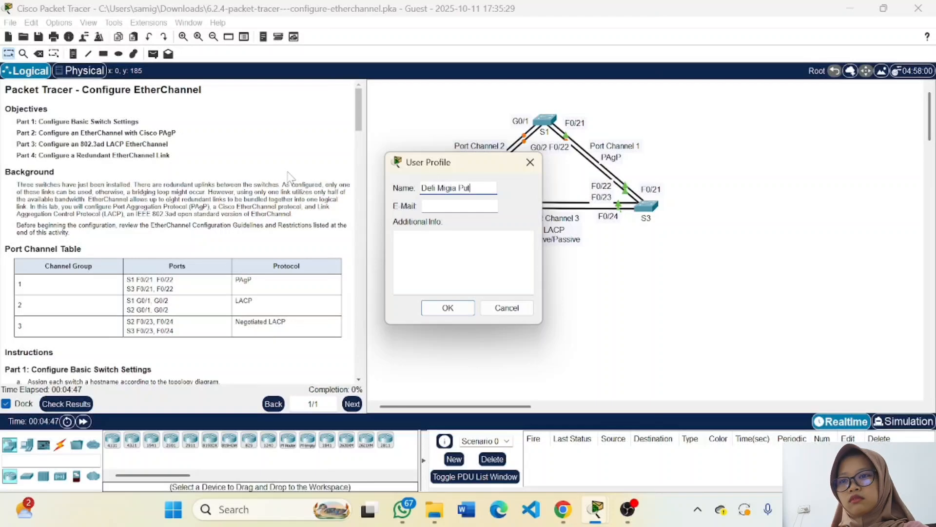
pyautogui.write('tri')
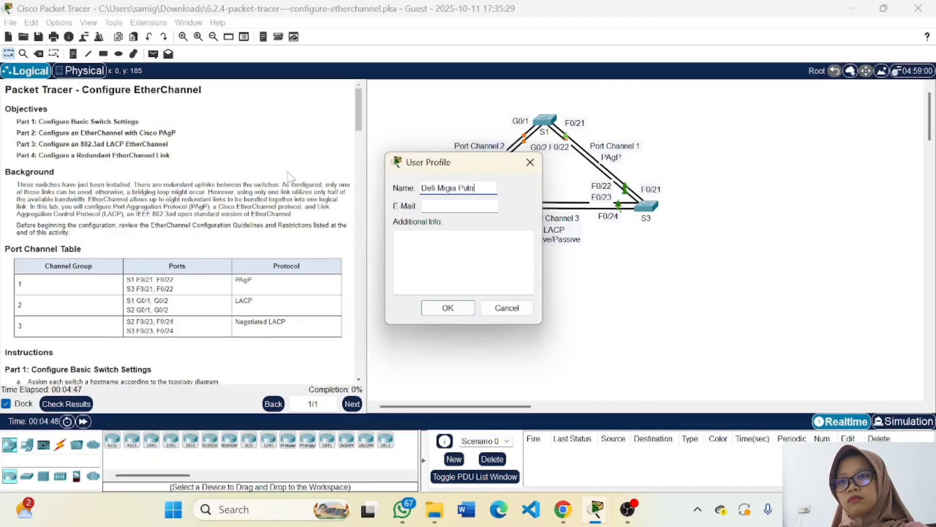
pyautogui.click(457, 314)
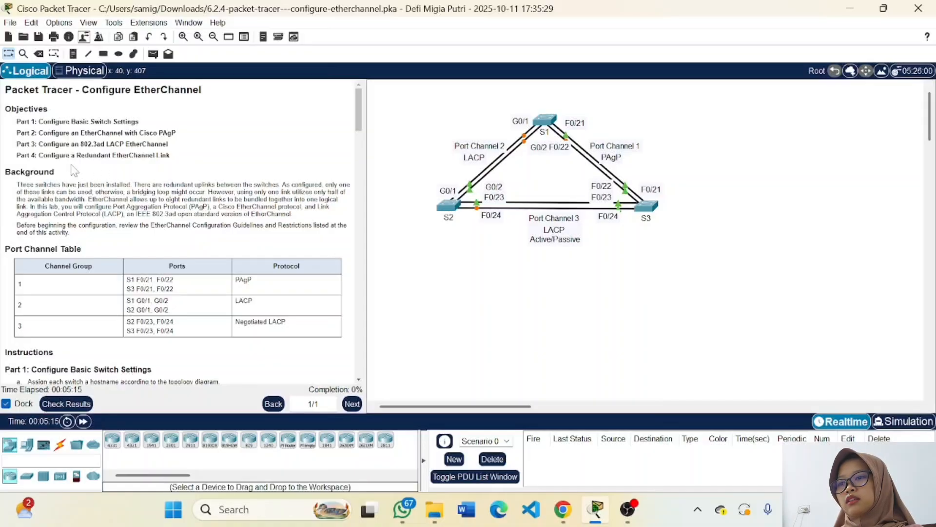
# Step: On the top switch, enter global configuration mode with ena and conf t, set its hostname to S1, and minimize its window
pyautogui.scroll(-3, 206, 173)
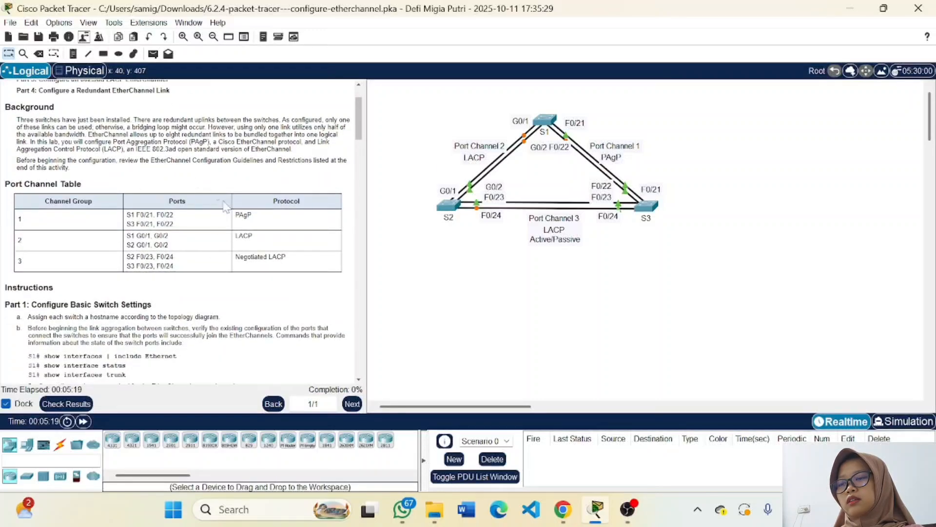
pyautogui.scroll(-1, 229, 200)
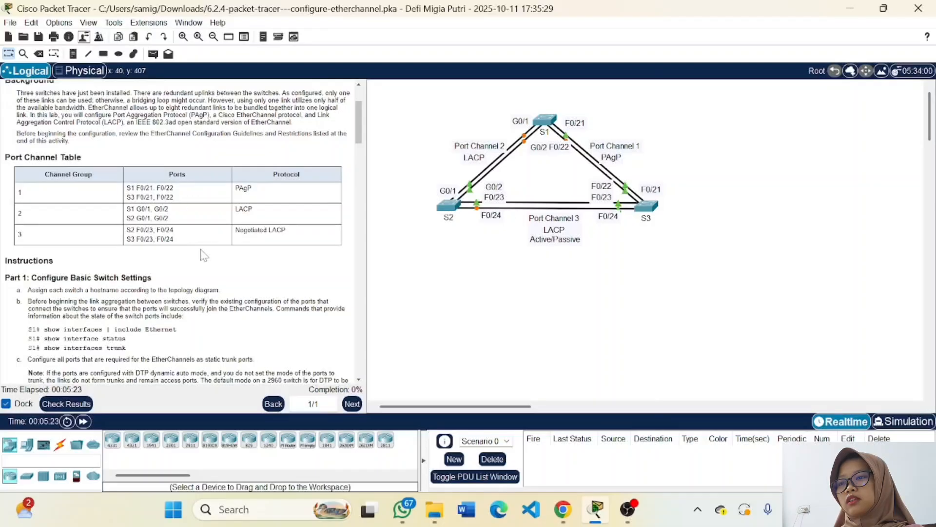
pyautogui.scroll(-4, 212, 214)
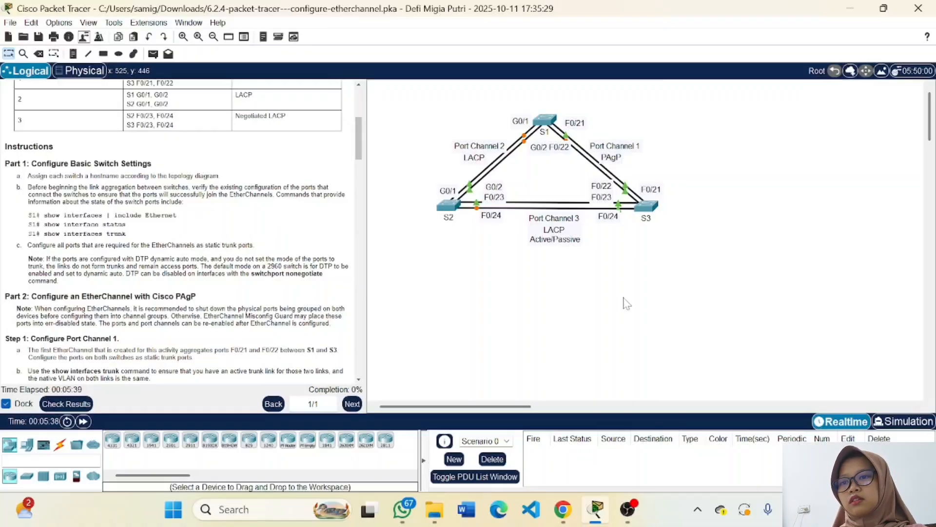
pyautogui.moveTo(620, 207)
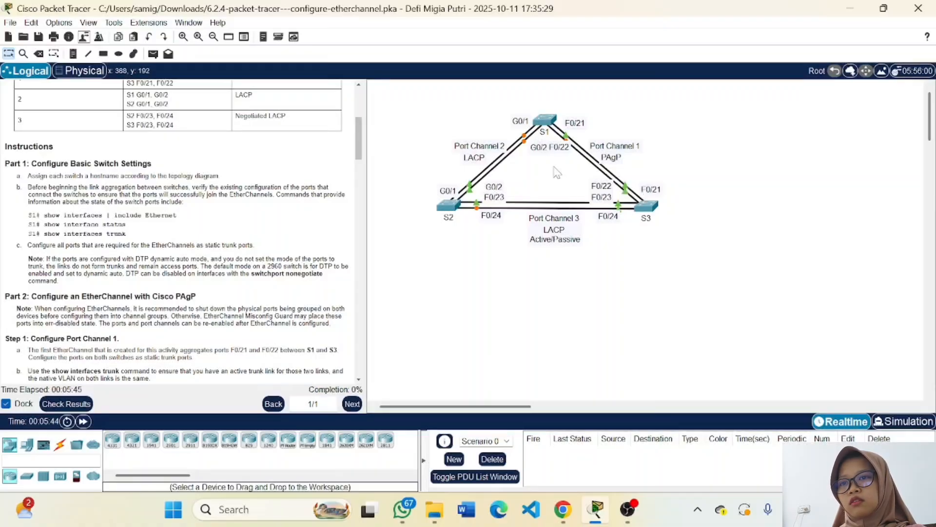
pyautogui.click(545, 122)
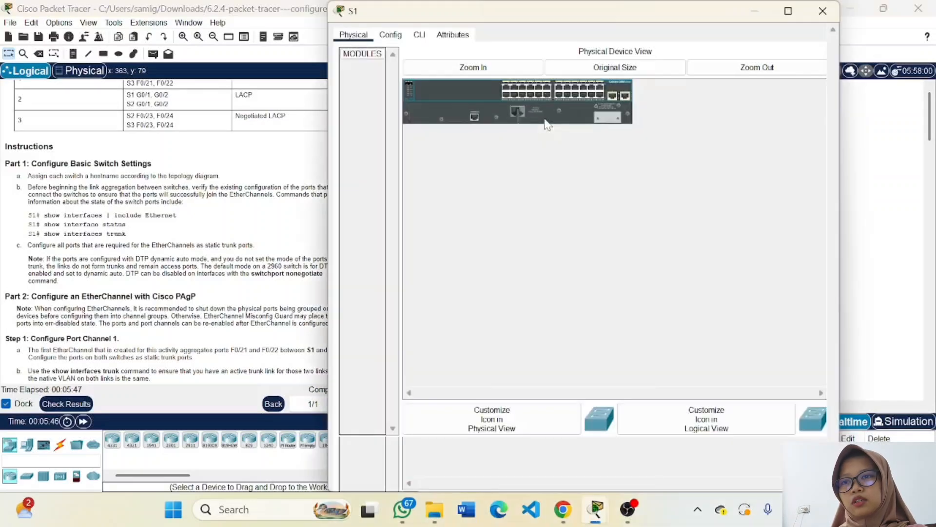
pyautogui.click(420, 41)
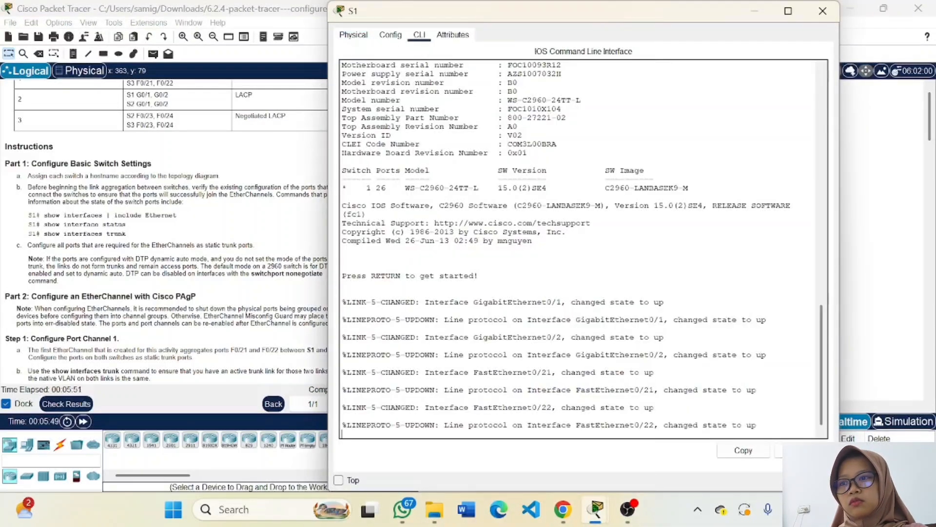
pyautogui.press('Return')
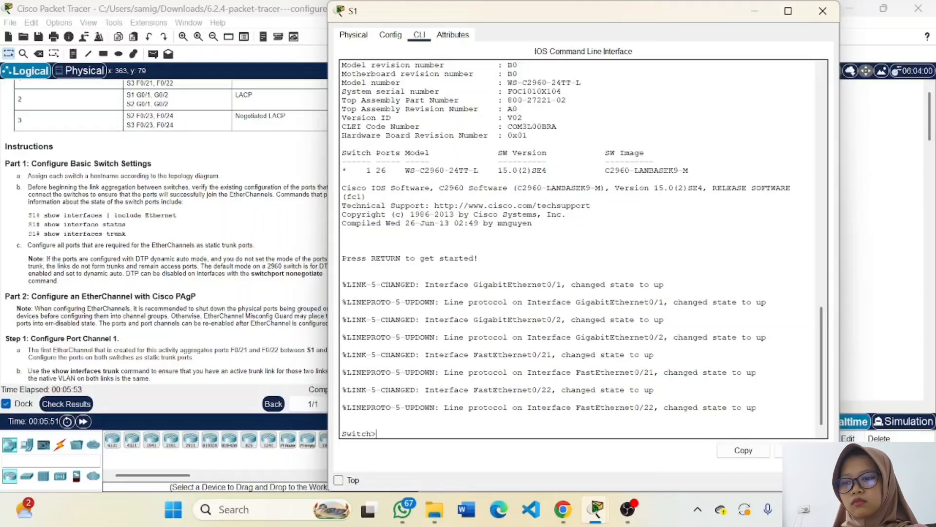
pyautogui.write('ena')
pyautogui.press('Return')
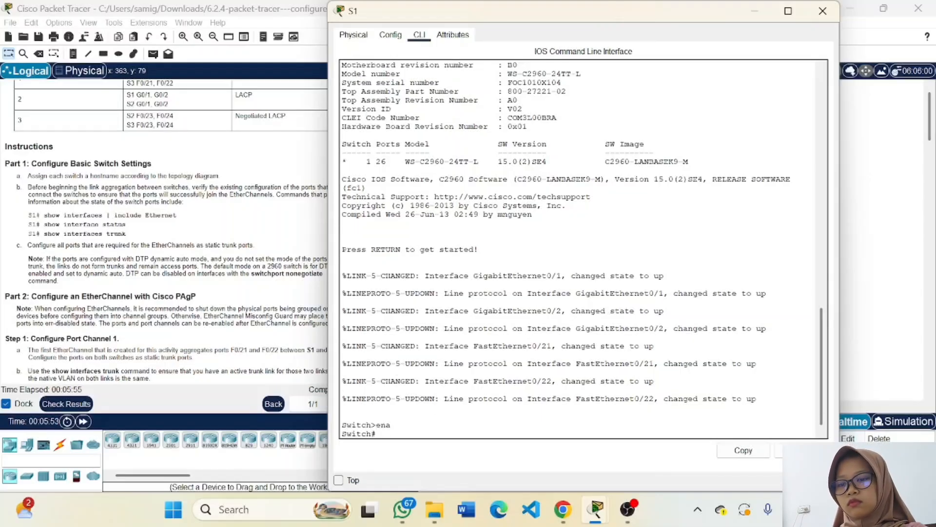
pyautogui.write('conf t')
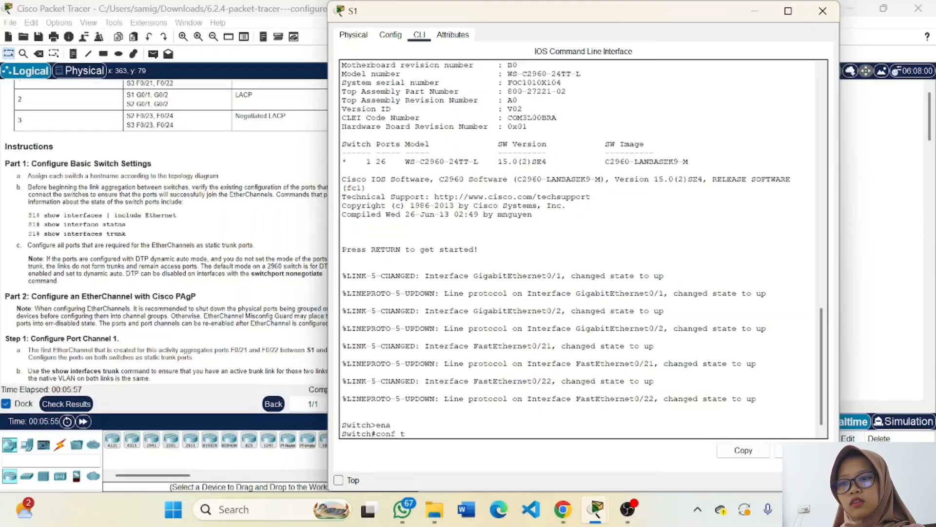
pyautogui.press('Return')
pyautogui.write('ho')
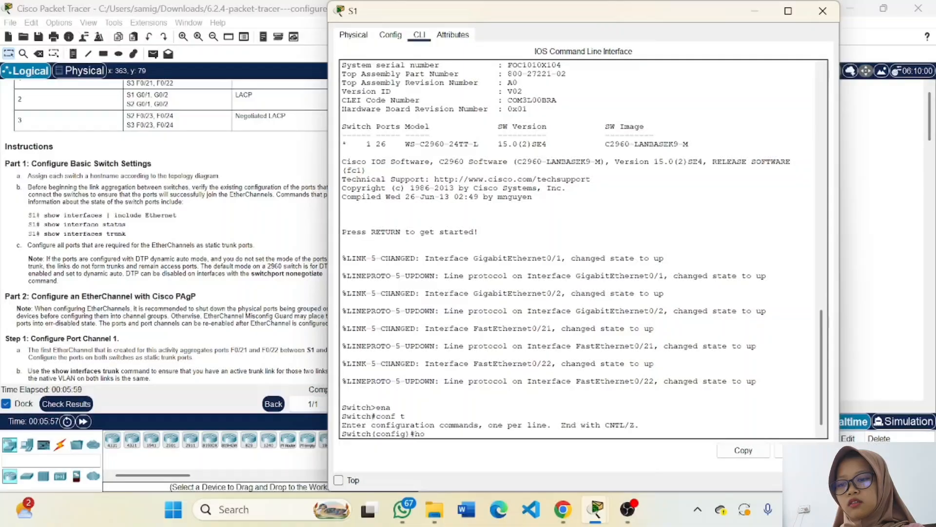
pyautogui.write('stname')
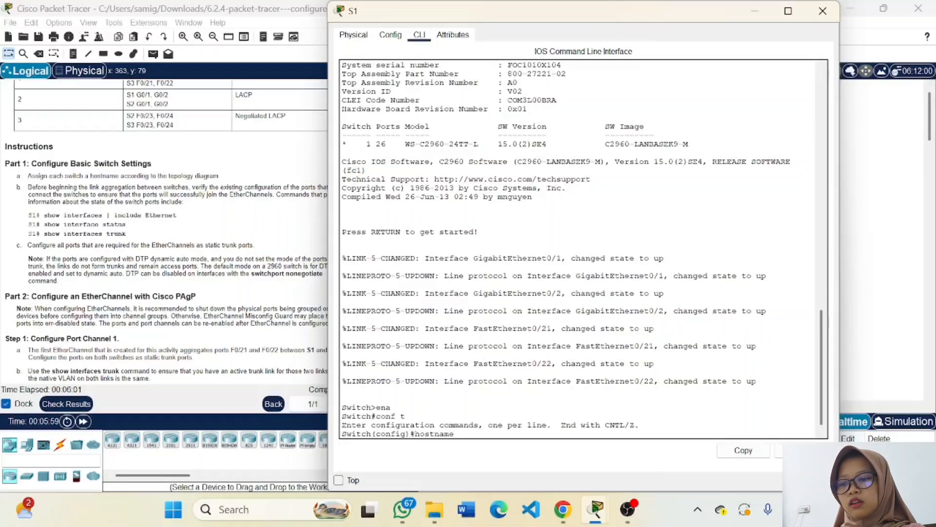
pyautogui.write(' SA')
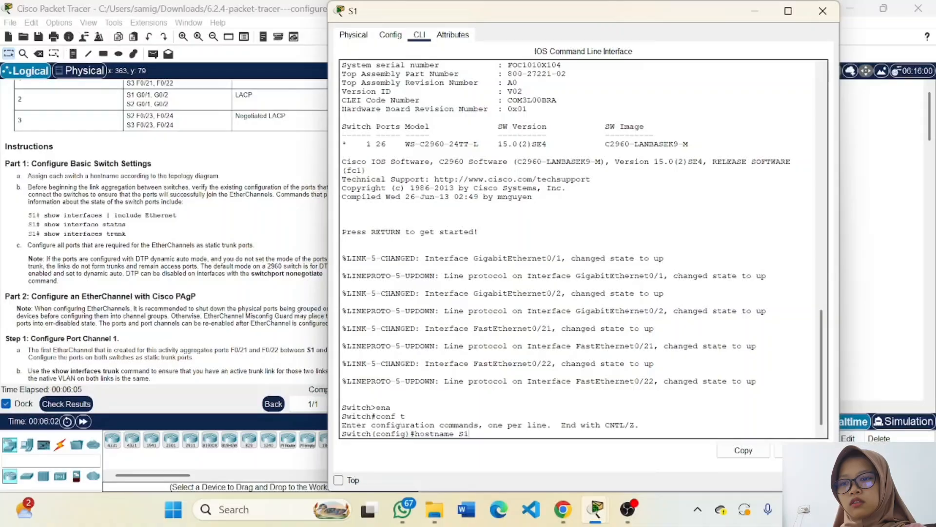
pyautogui.press('Return')
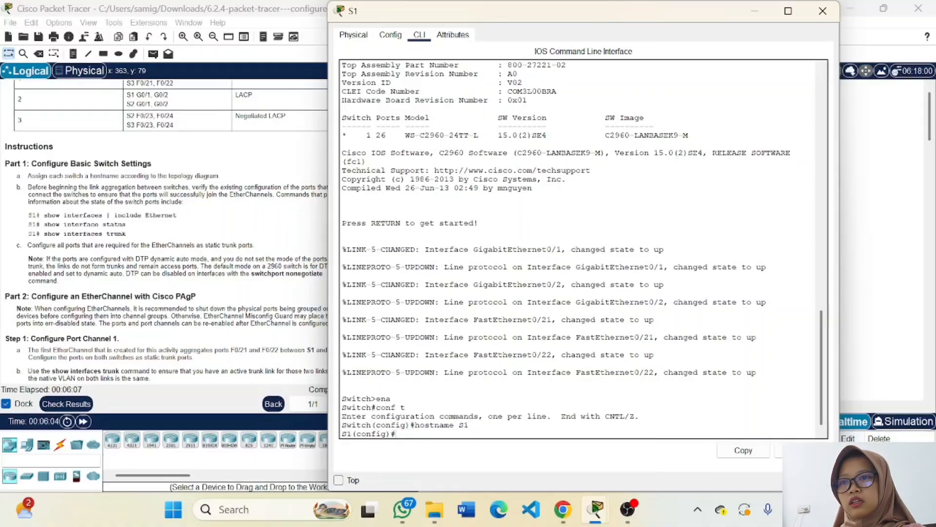
pyautogui.click(757, 7)
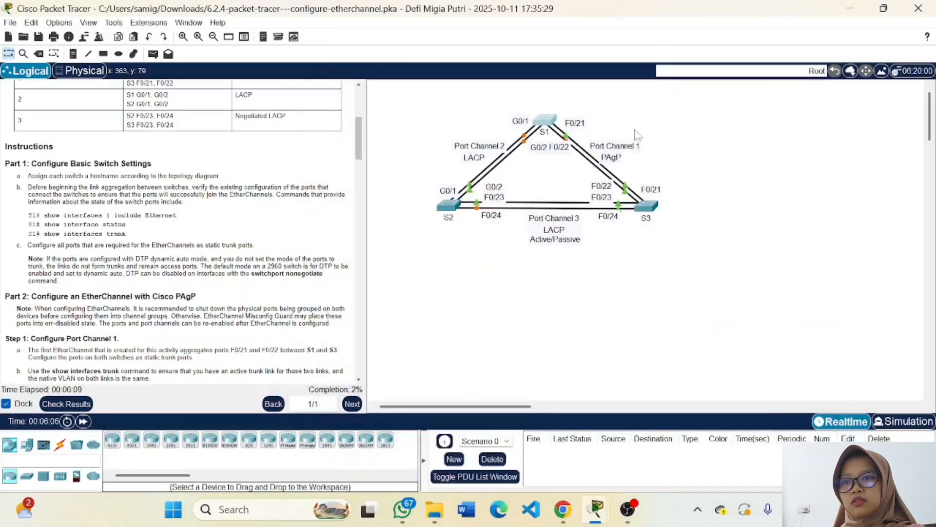
# Step: On the lower-left switch, enter global configuration mode with ena and conf t, set its hostname to S2, and minimize its window
pyautogui.click(451, 213)
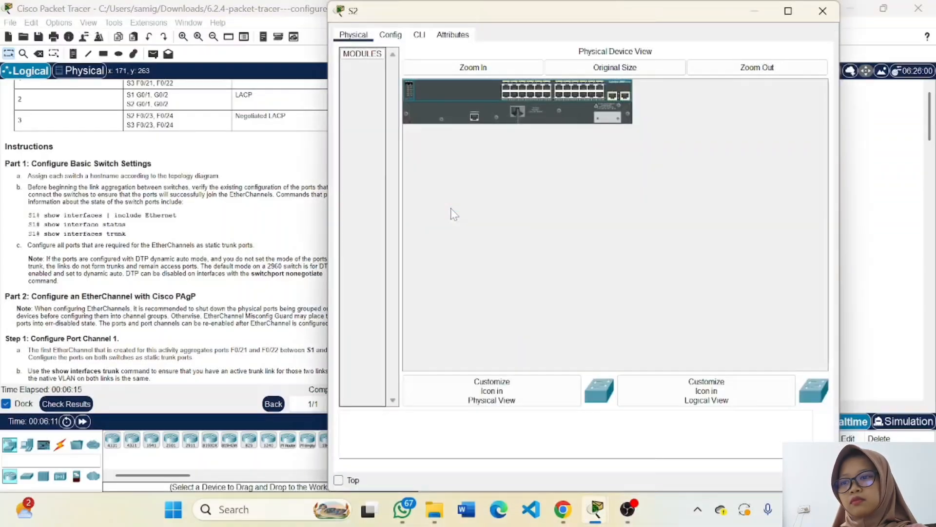
pyautogui.click(420, 36)
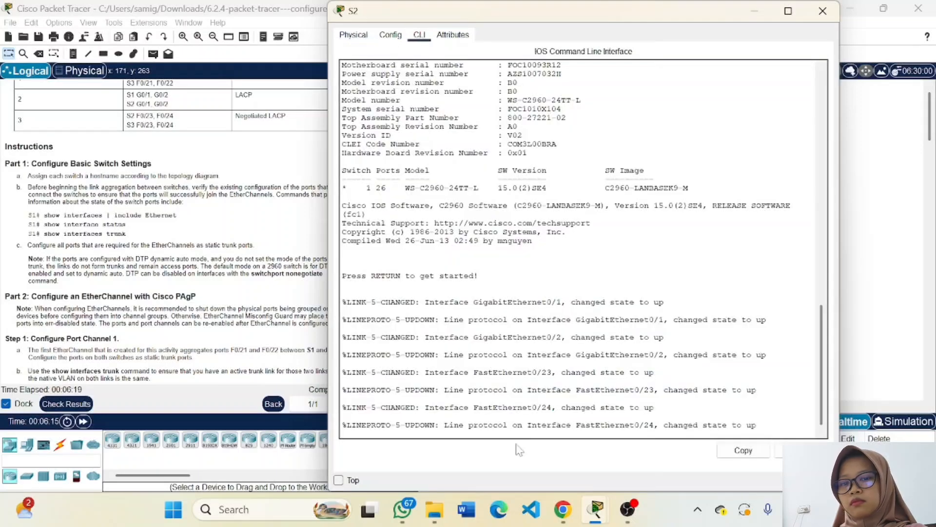
pyautogui.press('Return')
pyautogui.write('ena')
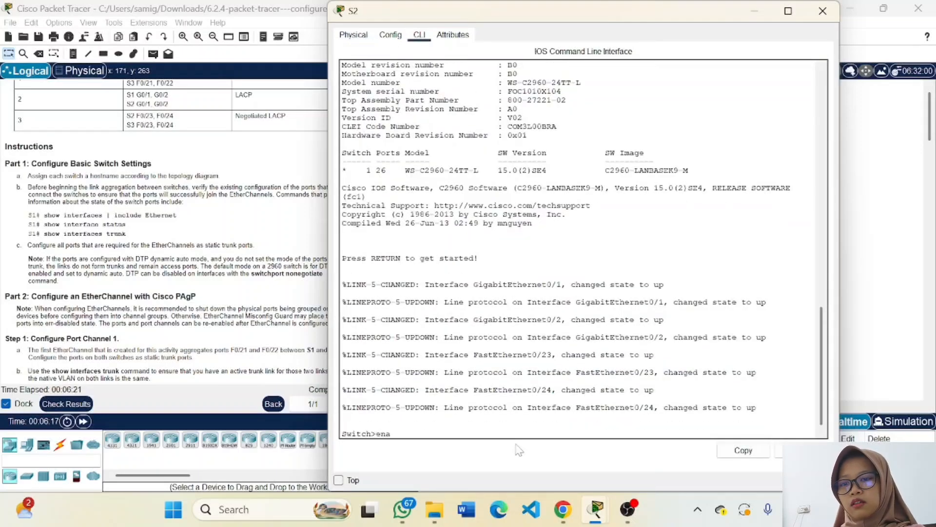
pyautogui.press('Return')
pyautogui.write('conf t')
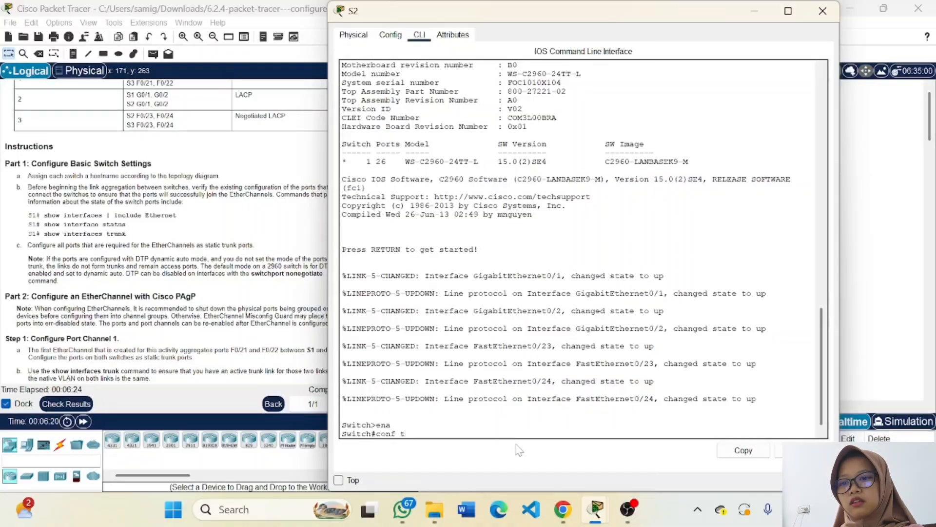
pyautogui.press('Return')
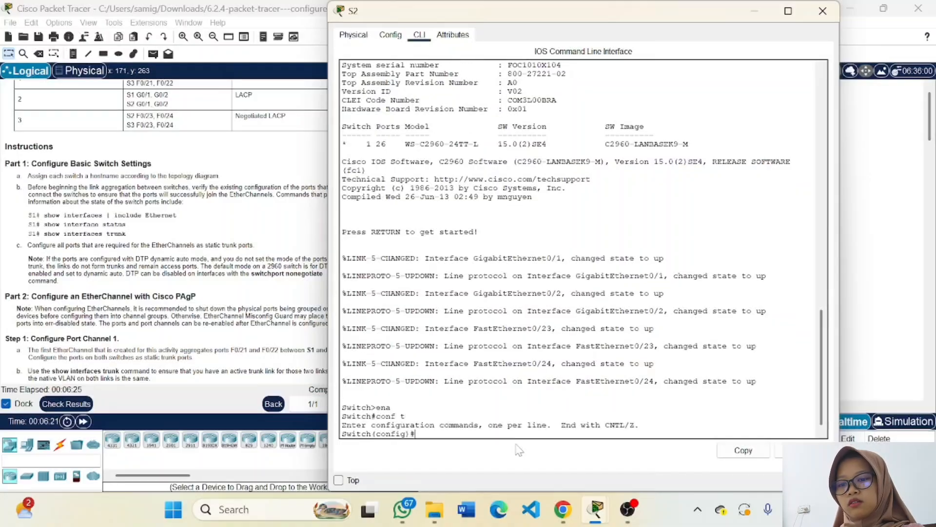
pyautogui.write('hostname S')
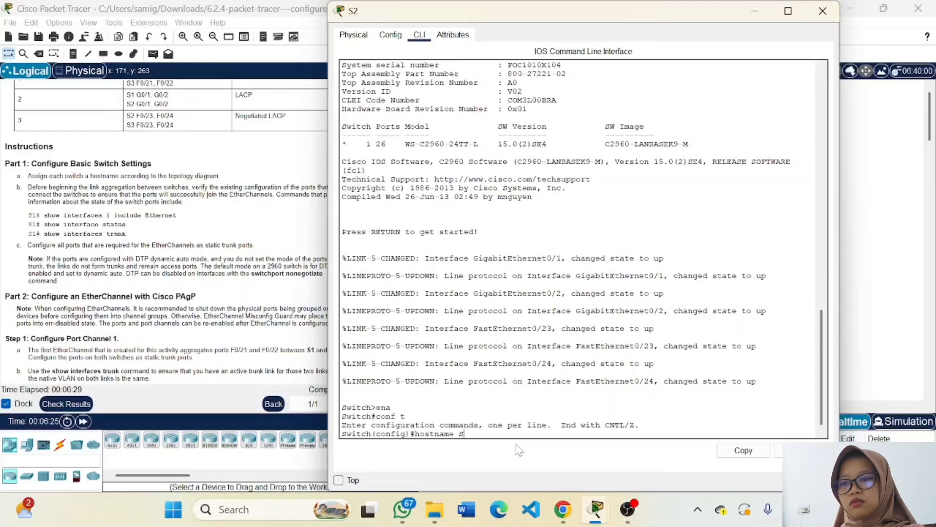
pyautogui.write('2')
pyautogui.press('Return')
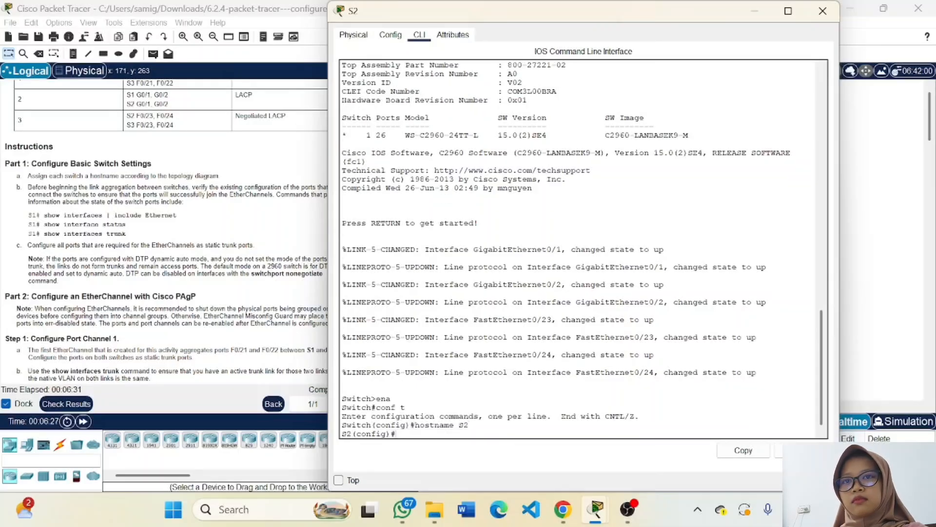
pyautogui.click(755, 13)
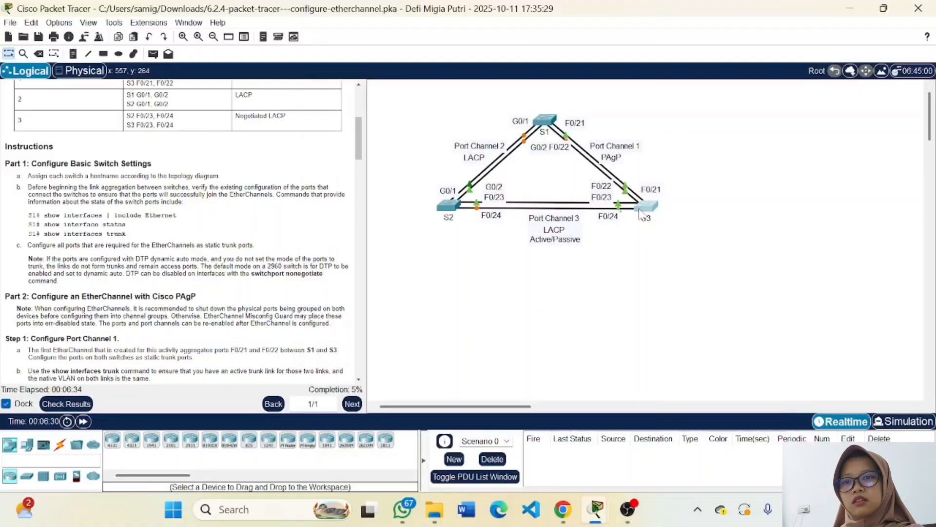
# Step: On the lower-right switch, enter global configuration mode with ena and conf t, set its hostname to S3, and minimize its window
pyautogui.click(642, 209)
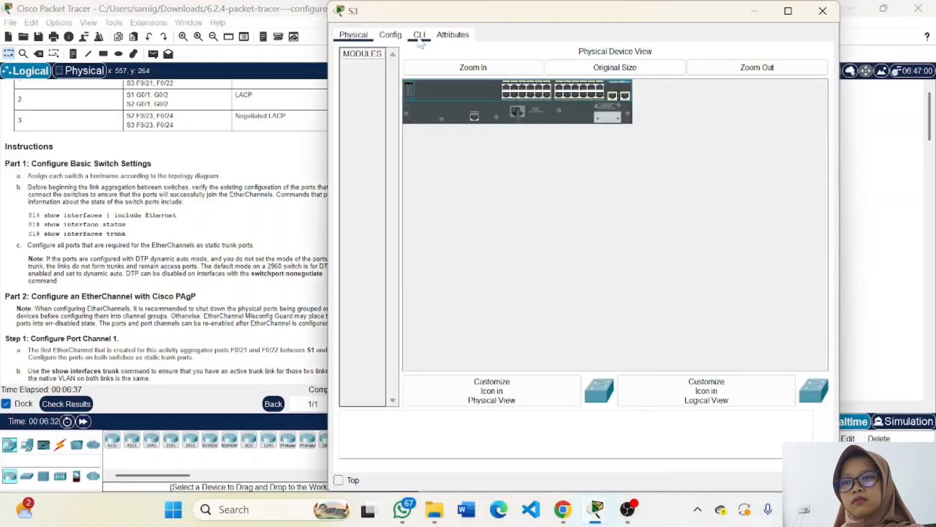
pyautogui.click(420, 38)
pyautogui.press('Return')
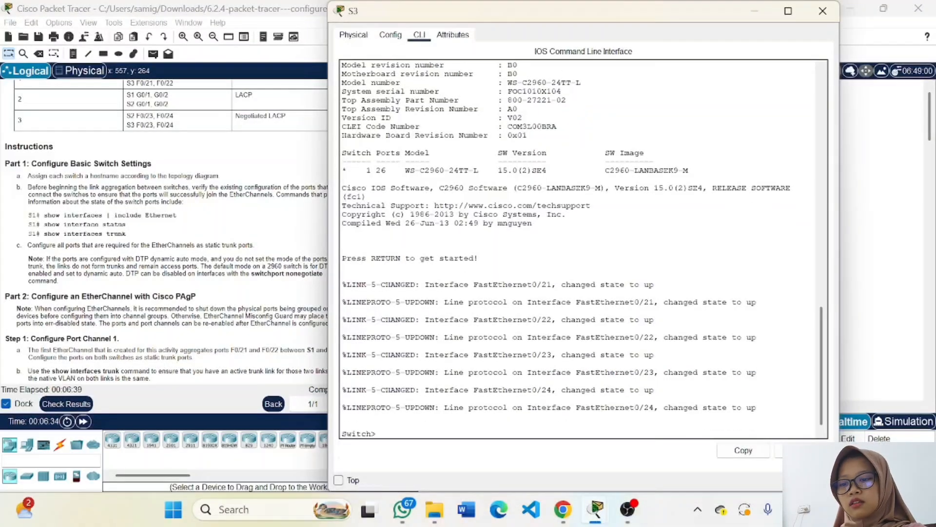
pyautogui.write('ena')
pyautogui.press('Return')
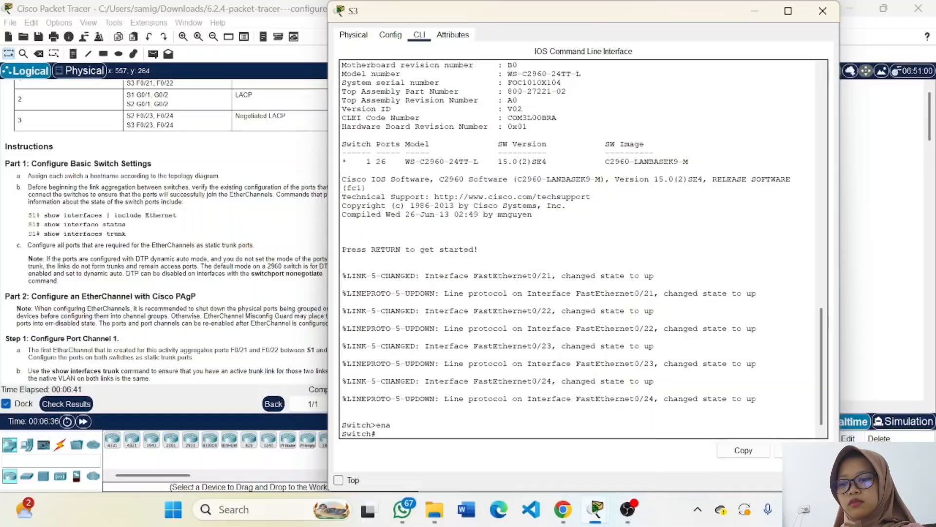
pyautogui.write('Conf')
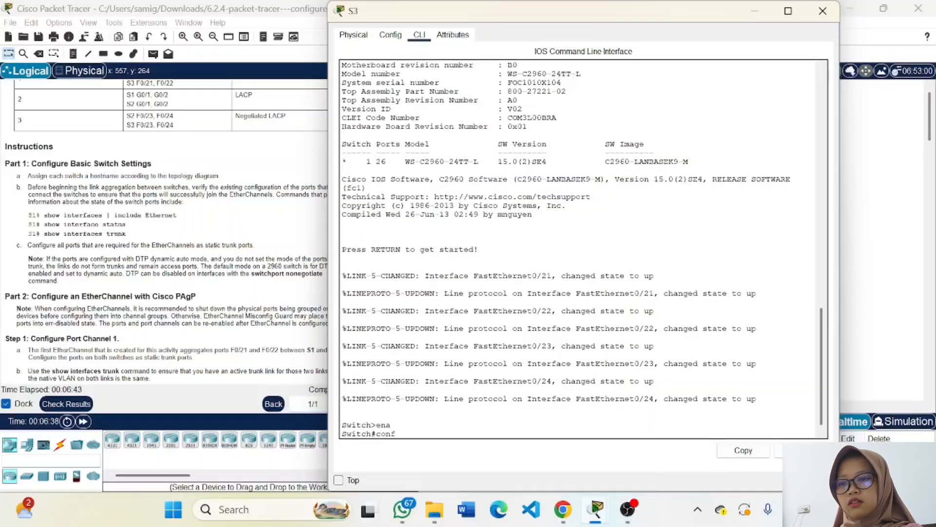
pyautogui.write(' t')
pyautogui.press('Return')
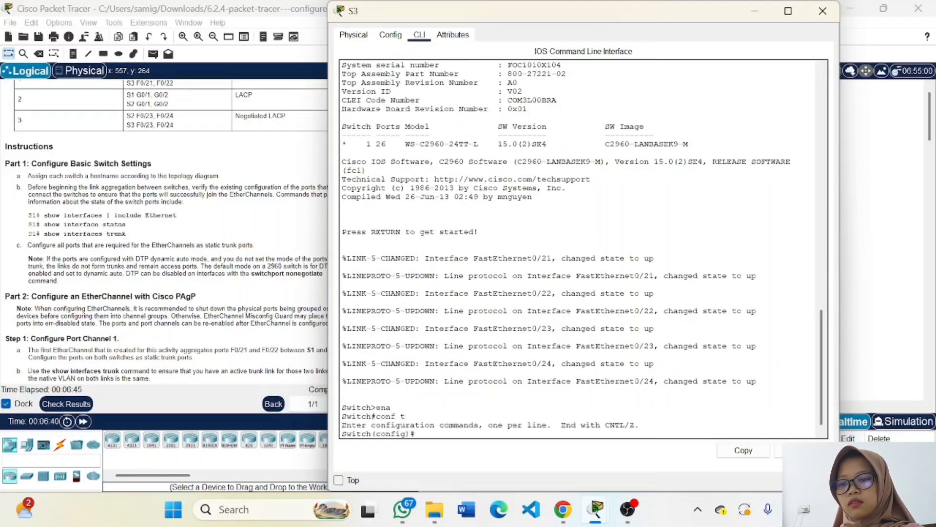
pyautogui.write('hos')
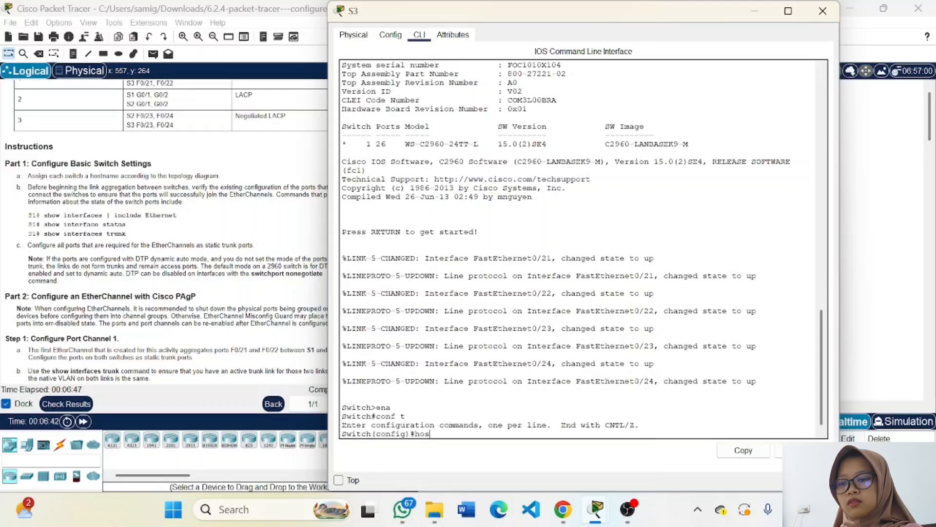
pyautogui.write('tname S3')
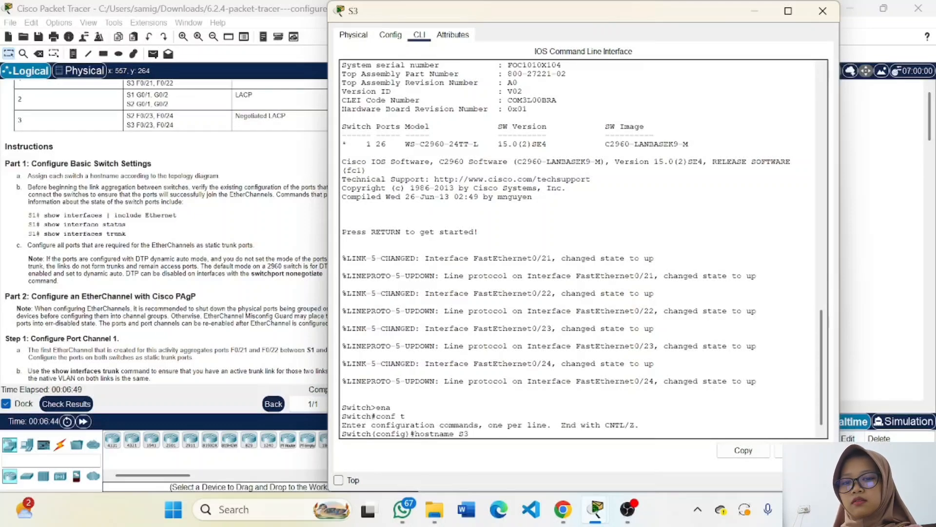
pyautogui.press('Return')
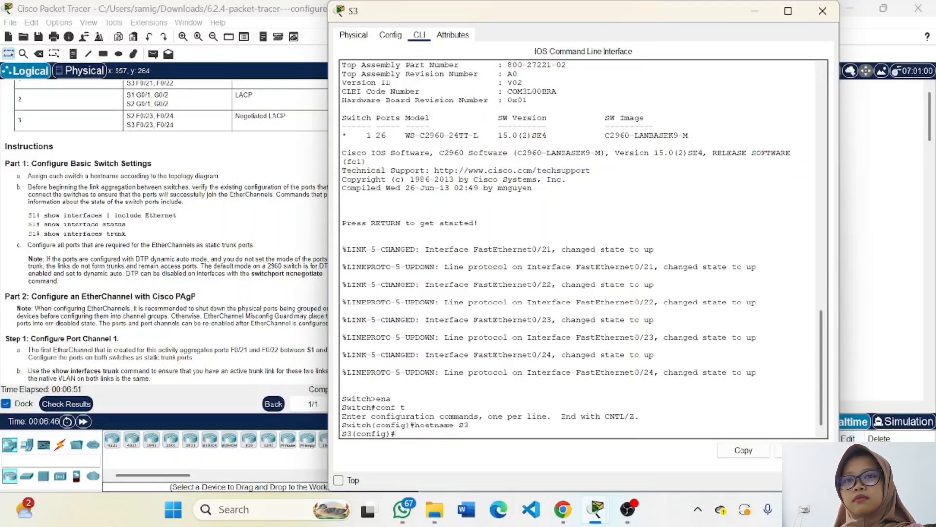
pyautogui.click(753, 18)
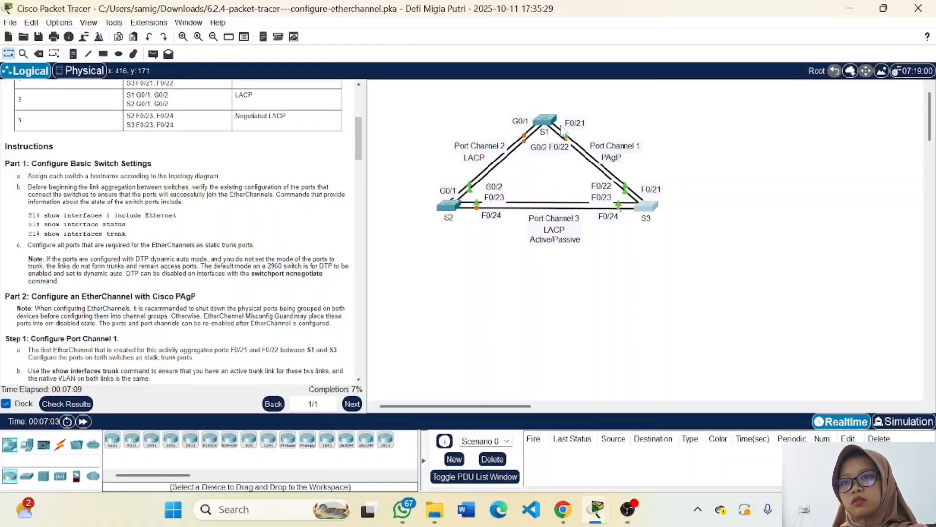
pyautogui.click(546, 122)
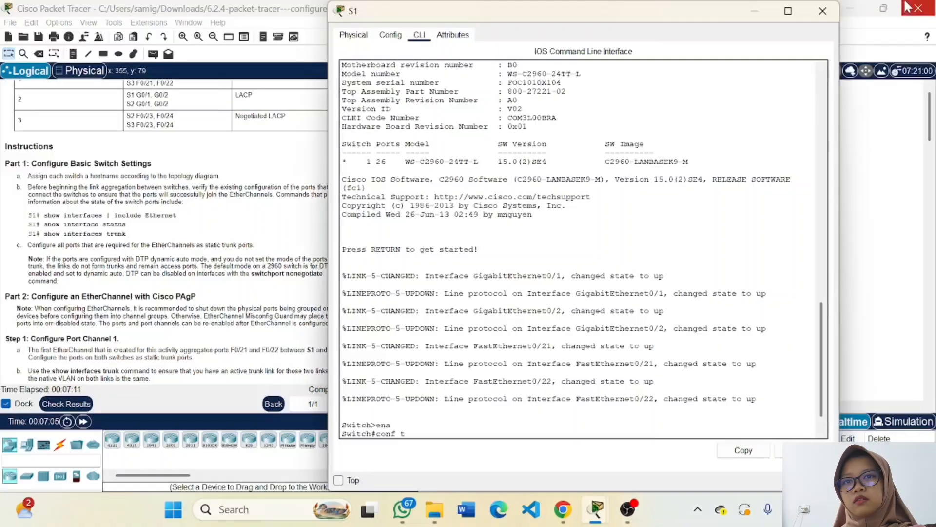
pyautogui.click(821, 15)
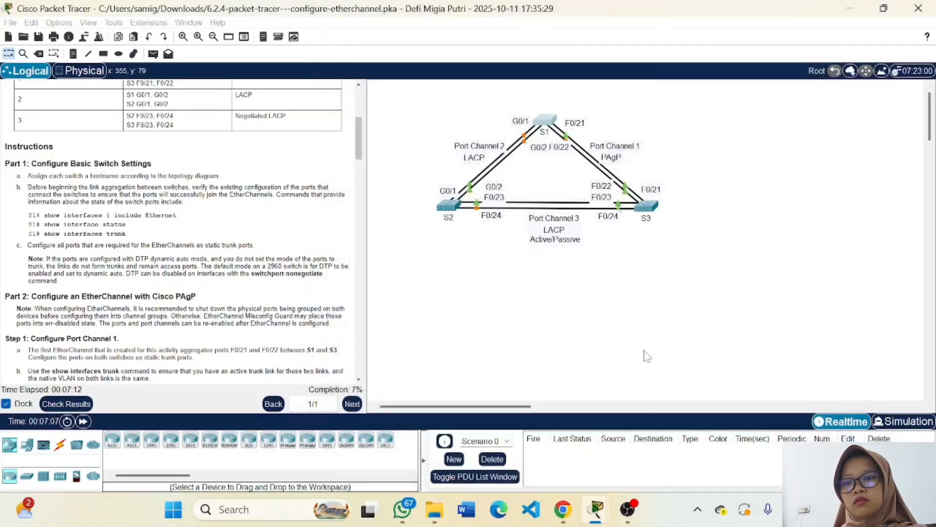
pyautogui.moveTo(590, 511)
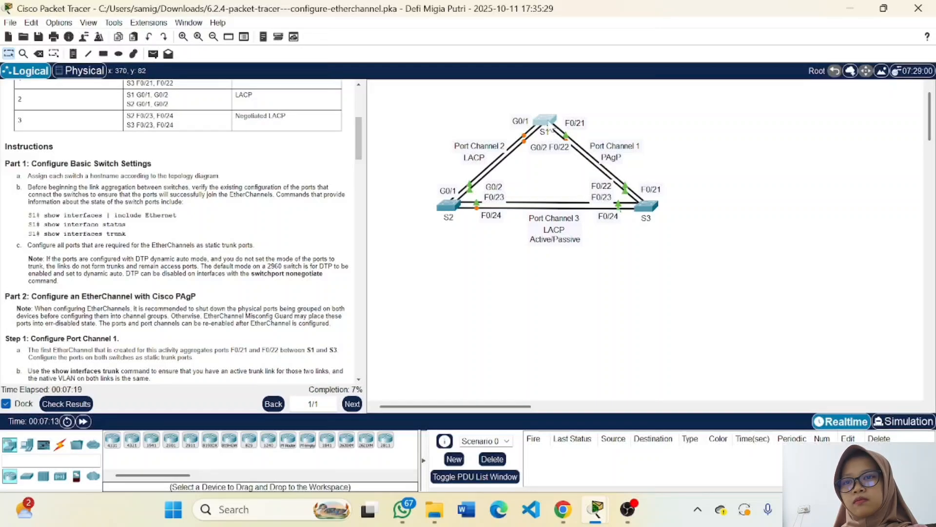
# Step: Reopen the command line of S1 and leave global configuration mode with exit to reach privileged EXEC mode
pyautogui.click(546, 122)
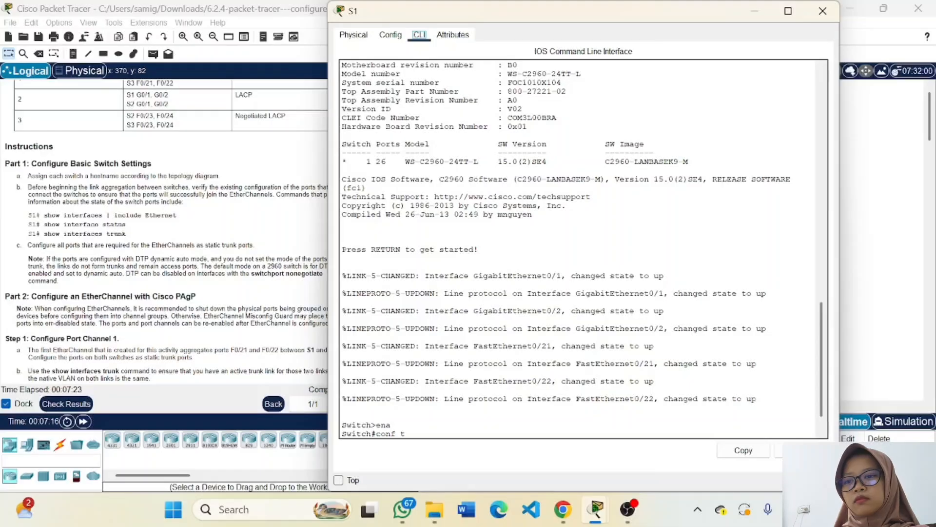
pyautogui.press('Return')
pyautogui.write('hostname S1')
pyautogui.press('Return')
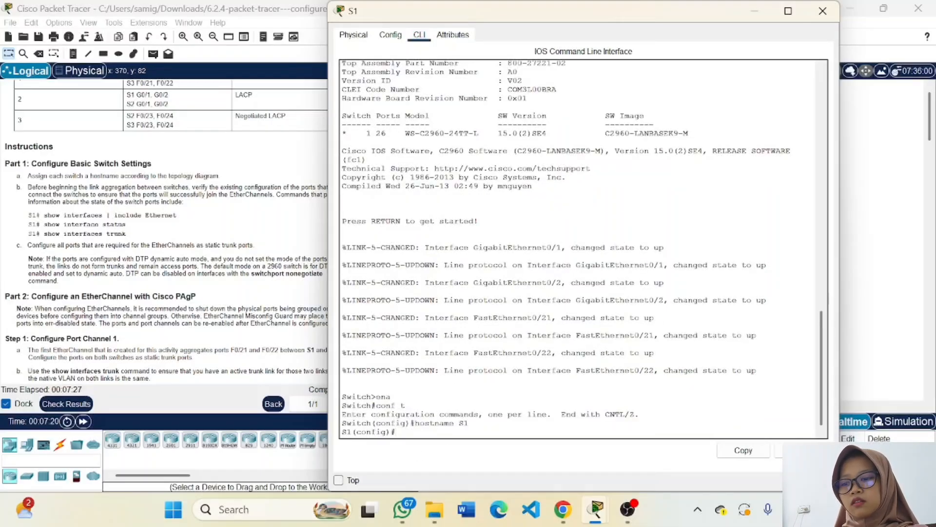
pyautogui.write('exit')
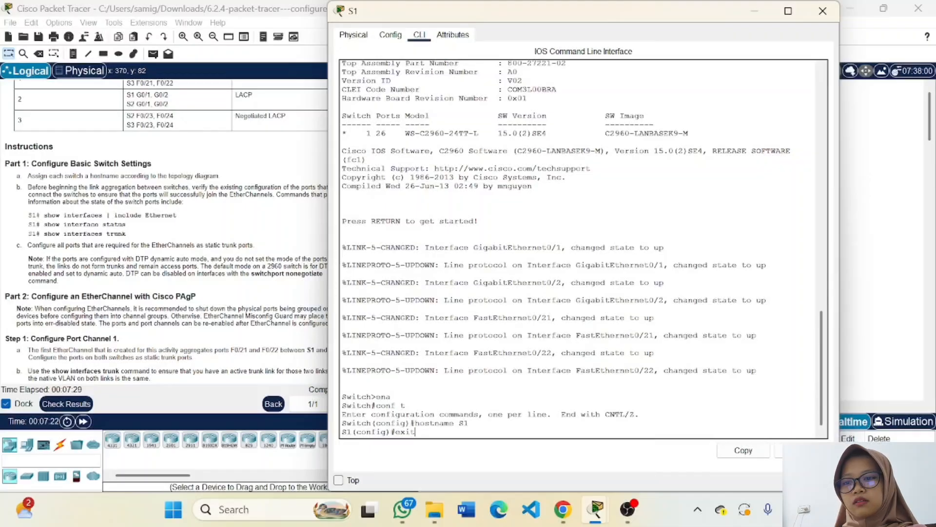
pyautogui.press('Return')
pyautogui.press('Return')
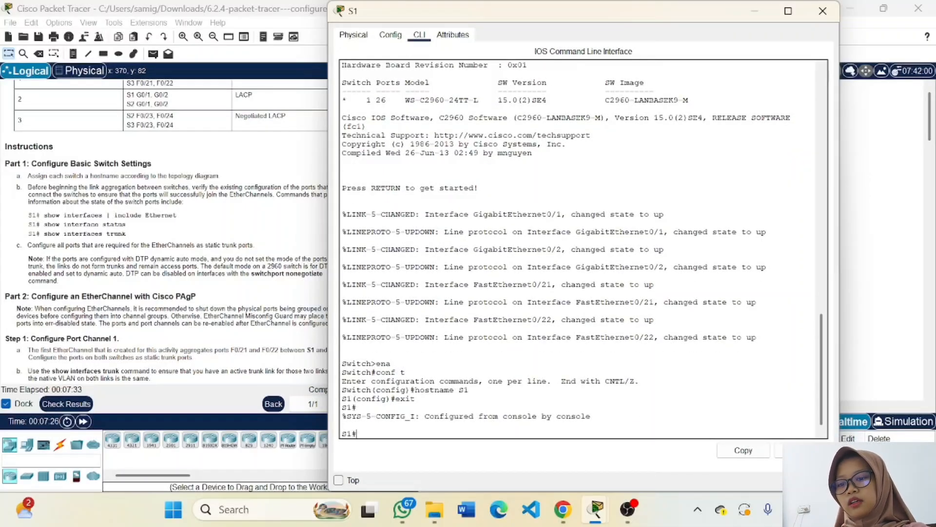
# Step: Try to list the state of S1's Ethernet ports with the command show innterface | include Ethernet
pyautogui.write('show innterface')
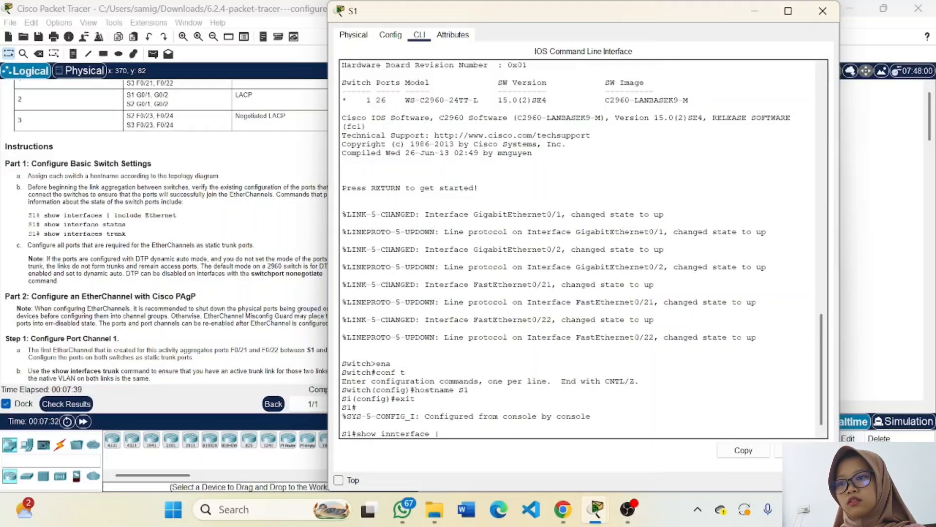
pyautogui.write(' | includ')
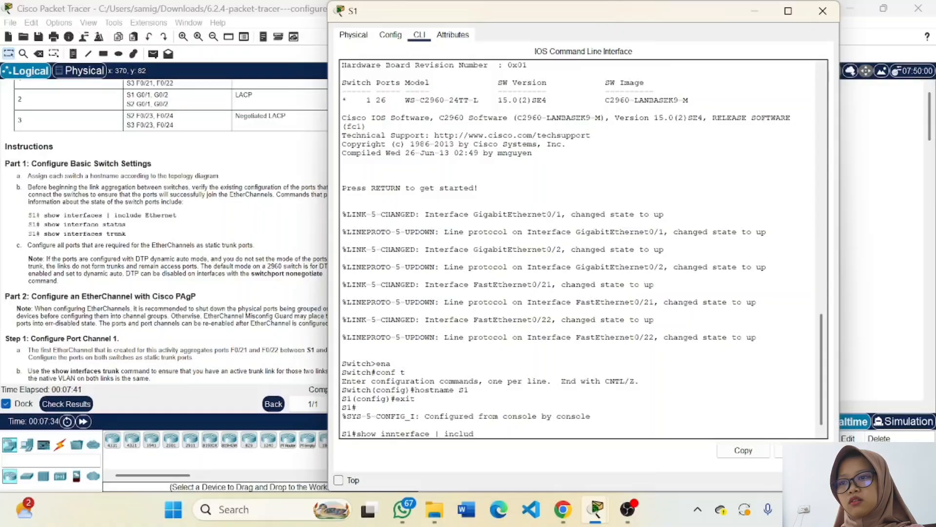
pyautogui.write('e Eteh')
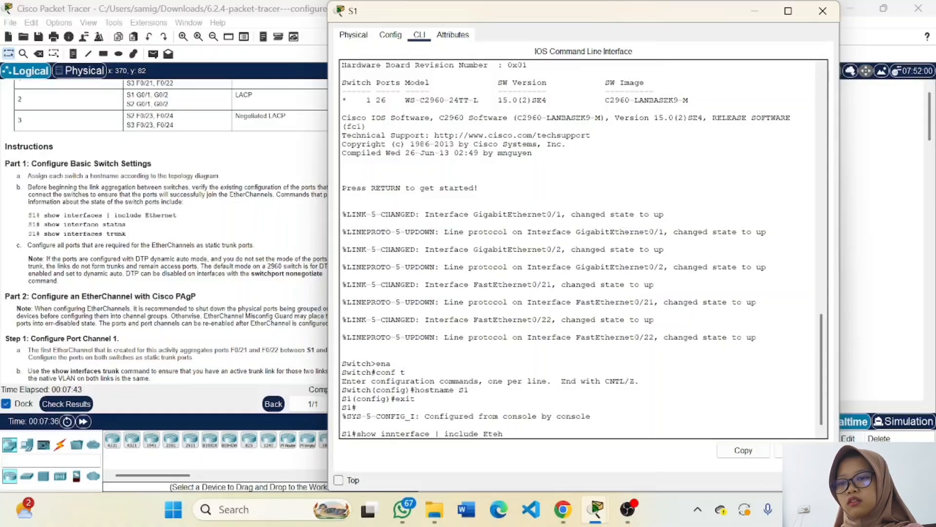
pyautogui.press('BackSpace')
pyautogui.press('BackSpace')
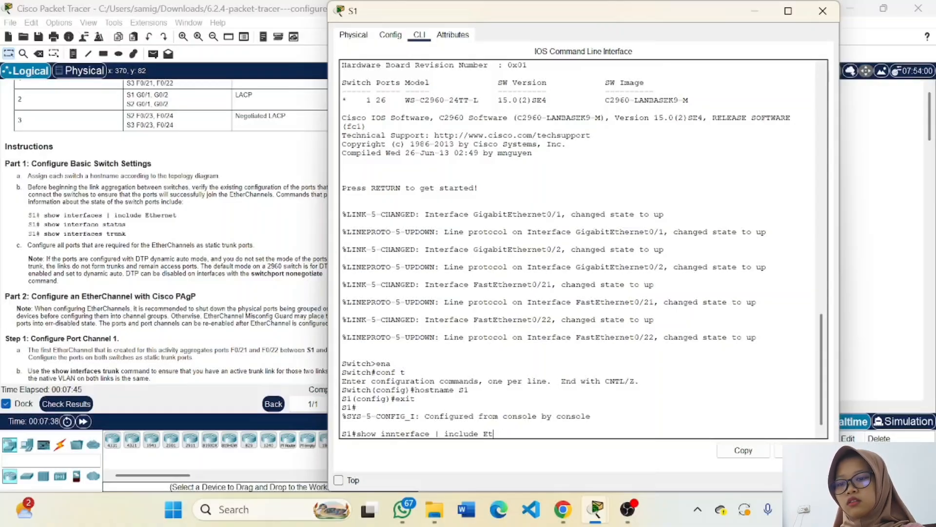
pyautogui.write('hernet')
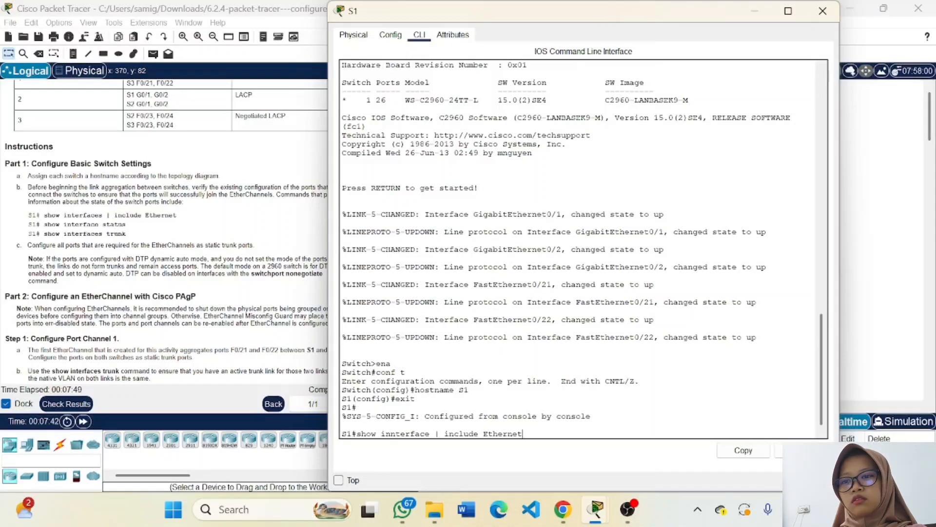
pyautogui.press('Return')
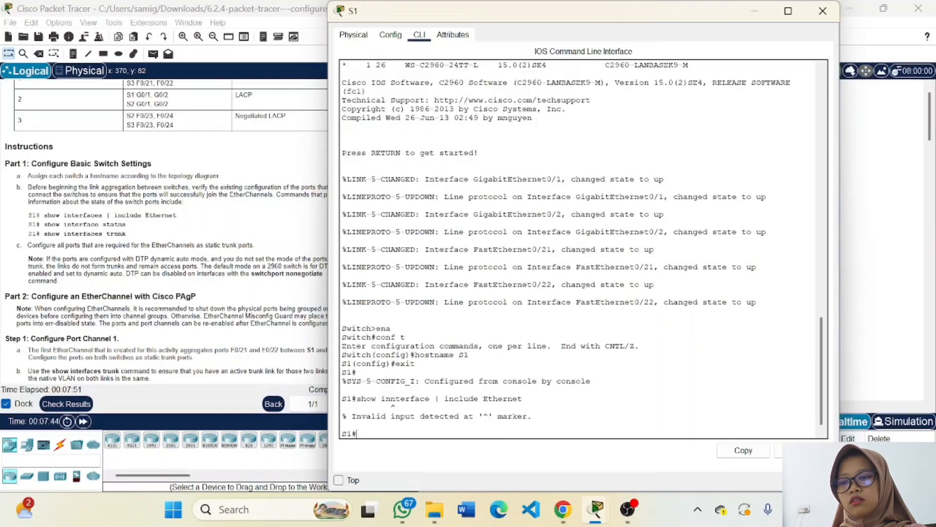
# Step: Correct the misspelled command to show interface | include Ethernet, run it on S1 and page through the whole output
pyautogui.press('Up')
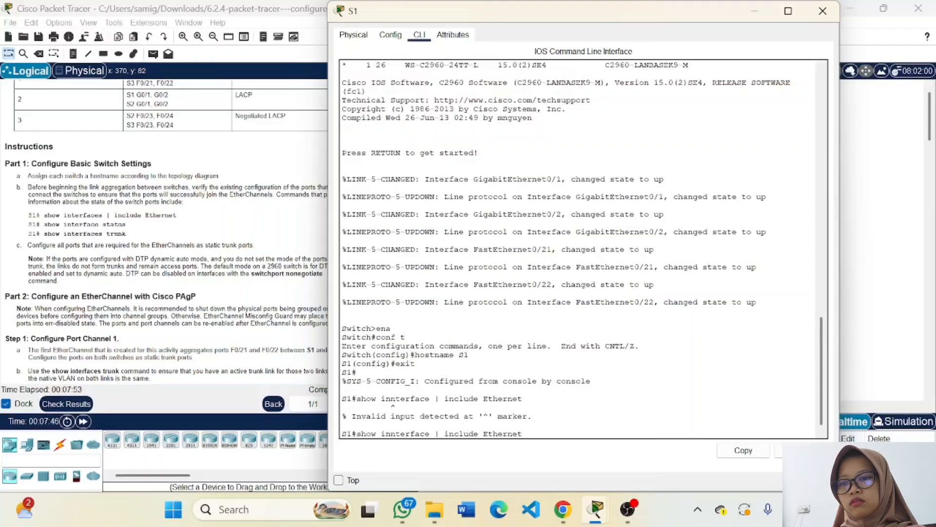
pyautogui.press('Left')
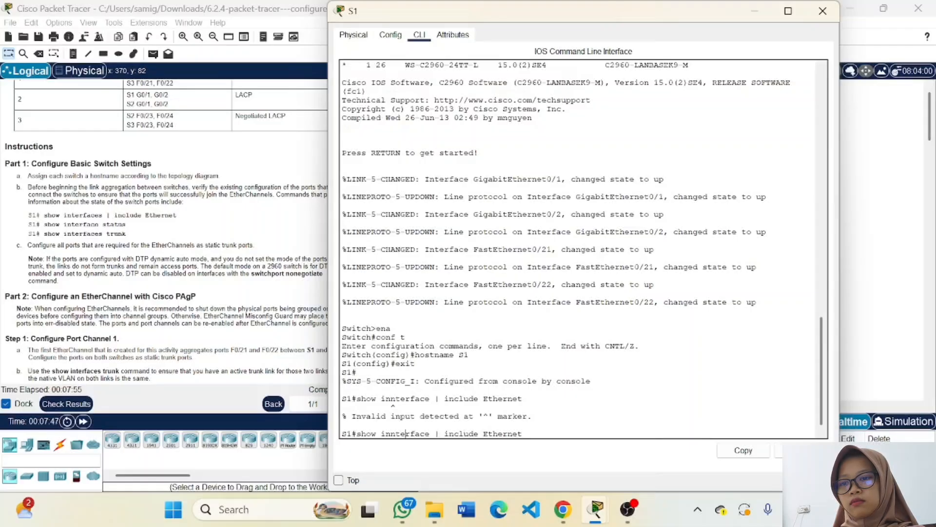
pyautogui.press('BackSpace')
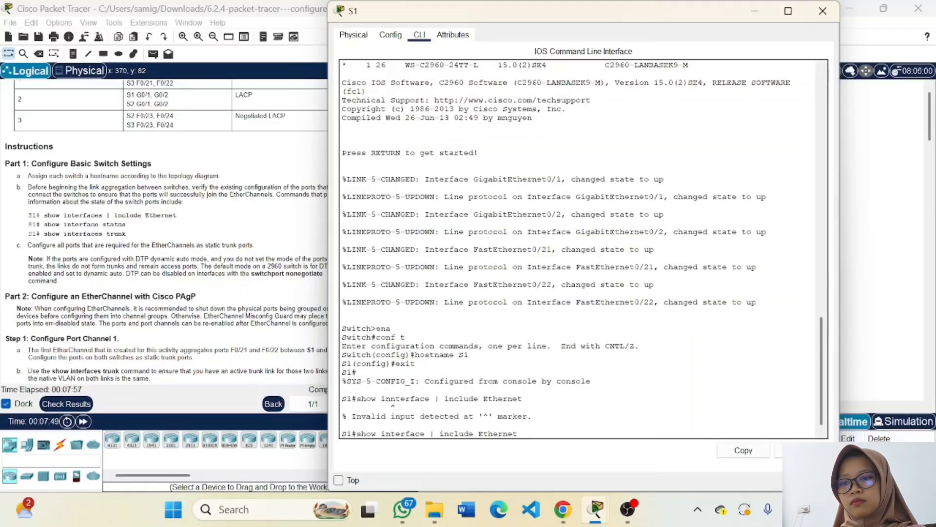
pyautogui.press('Return')
pyautogui.press('Return')
pyautogui.press('Return')
pyautogui.press('Return')
pyautogui.press('Return')
pyautogui.press('Return')
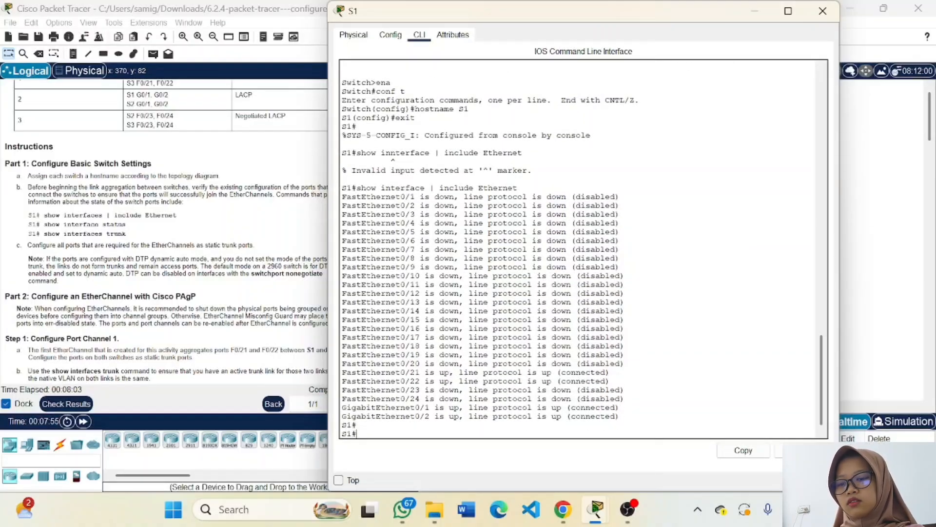
# Step: Run show interface status on S1 and page through the list to its last port
pyautogui.write('show inter')
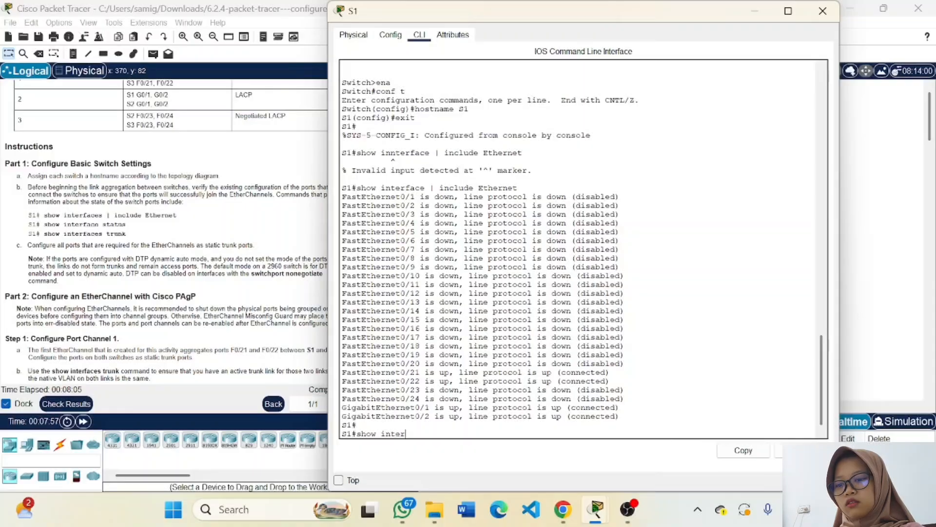
pyautogui.write('face stat')
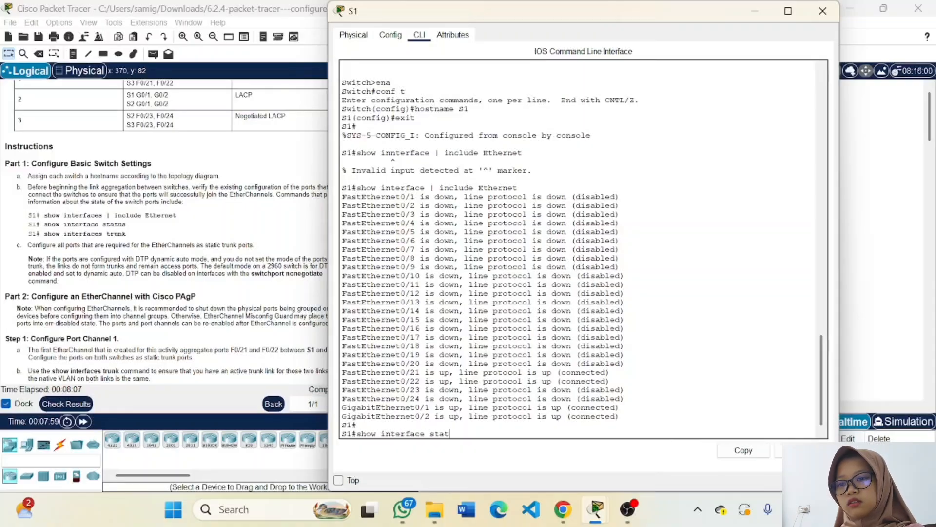
pyautogui.write('us')
pyautogui.press('Return')
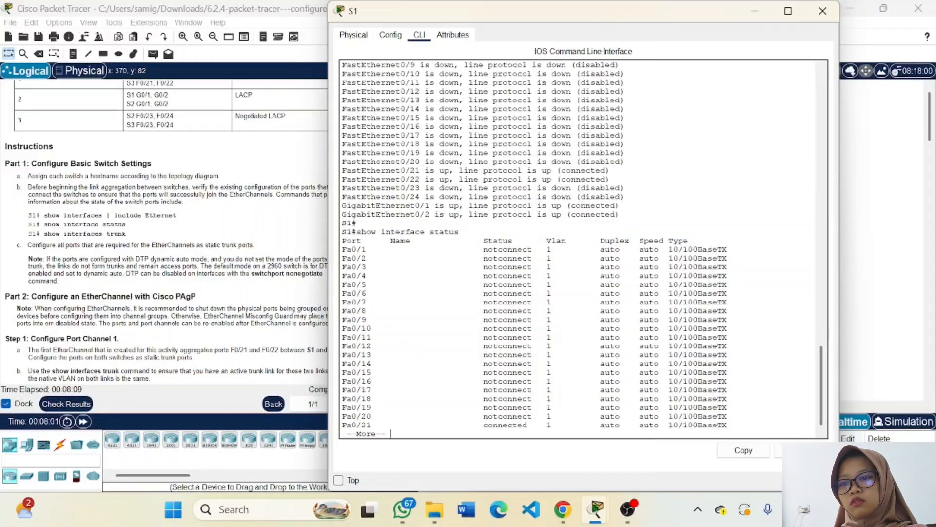
pyautogui.press('space')
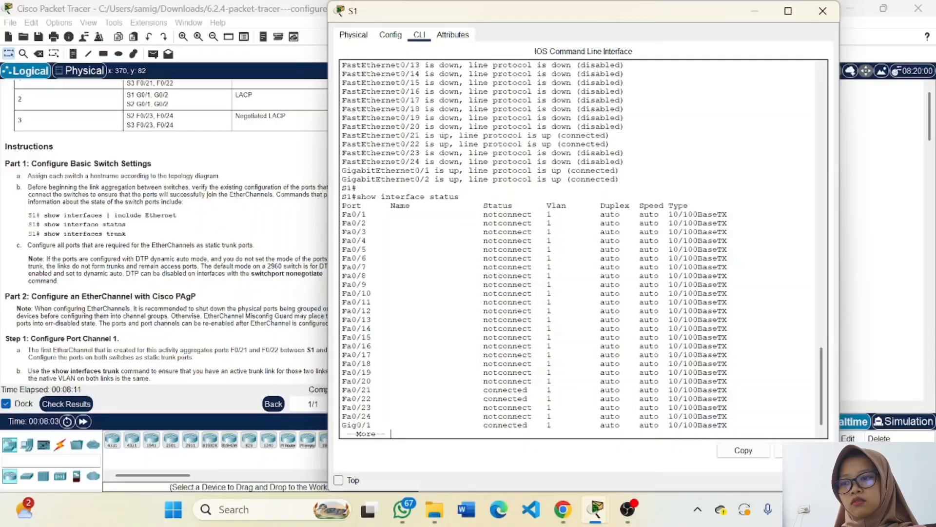
pyautogui.press('Return')
pyautogui.press('Return')
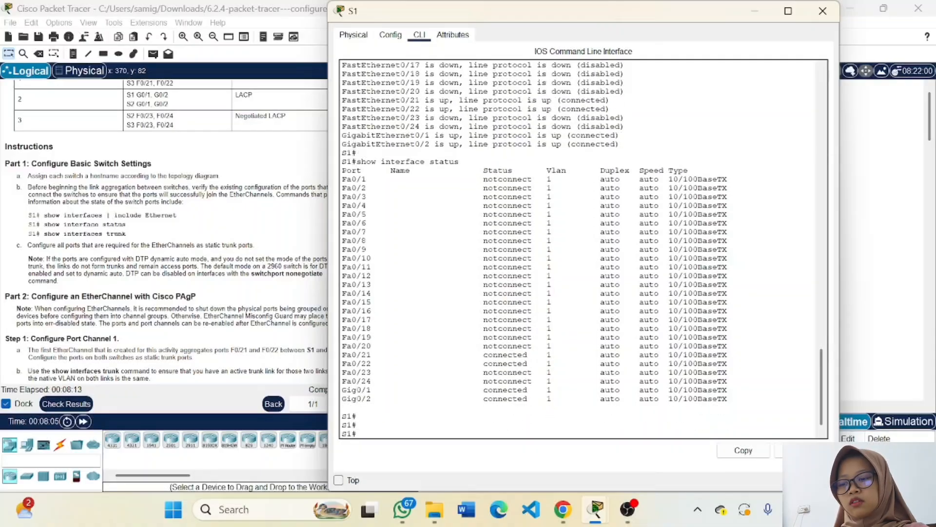
# Step: Run show interface trunk on S1 to check for existing trunk links
pyautogui.write('show')
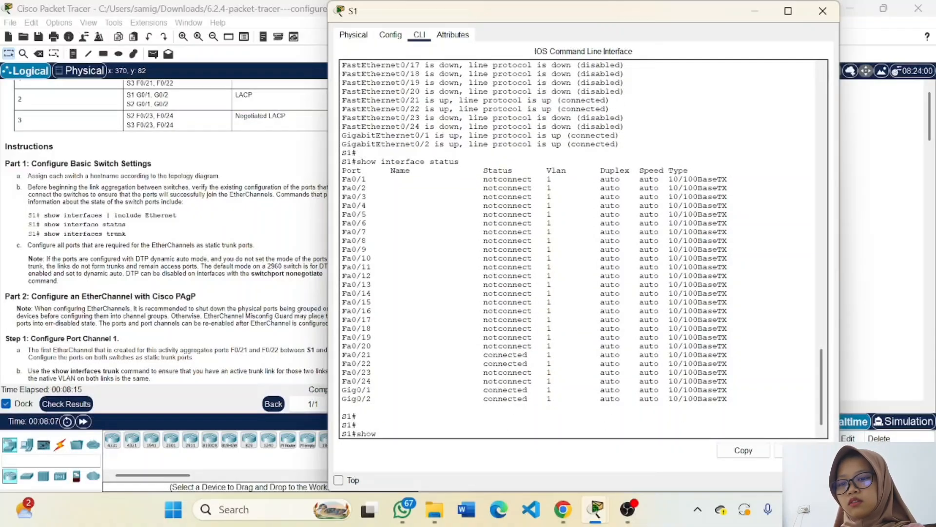
pyautogui.write(' interface')
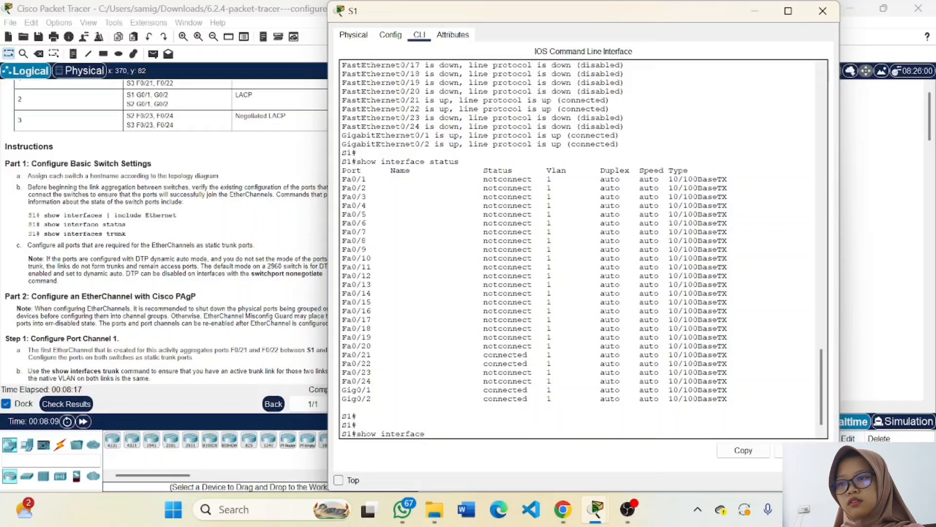
pyautogui.write(' trunk')
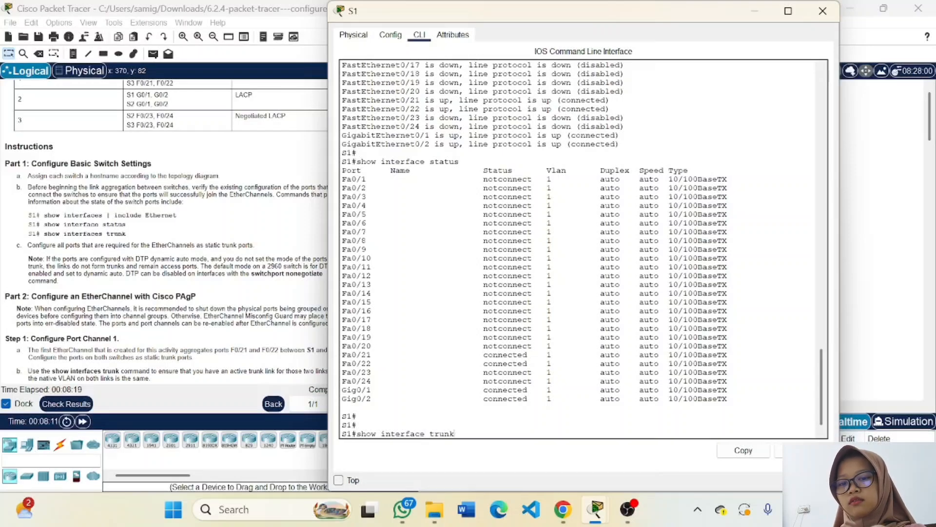
pyautogui.press('Return')
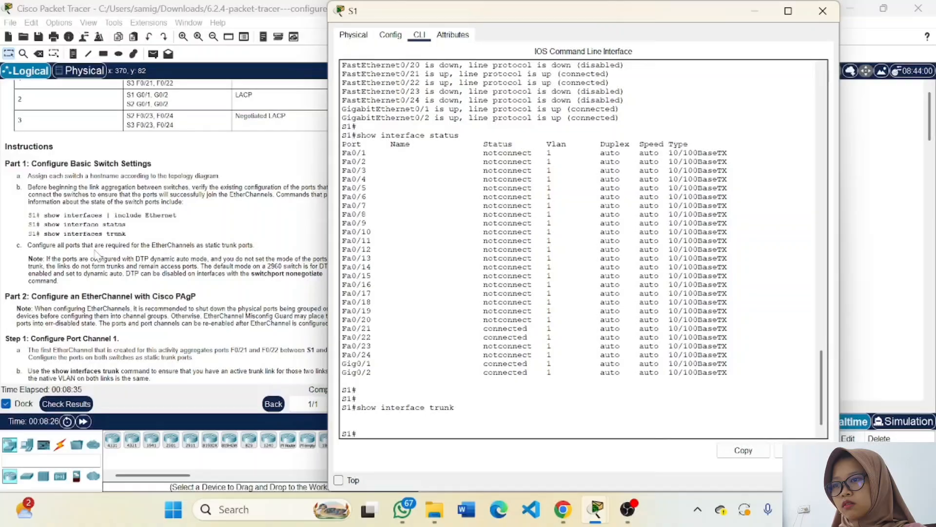
# Step: Read the instructions on configuring the EtherChannel ports as static trunks and on setting up Port Channel 1
pyautogui.click(99, 246)
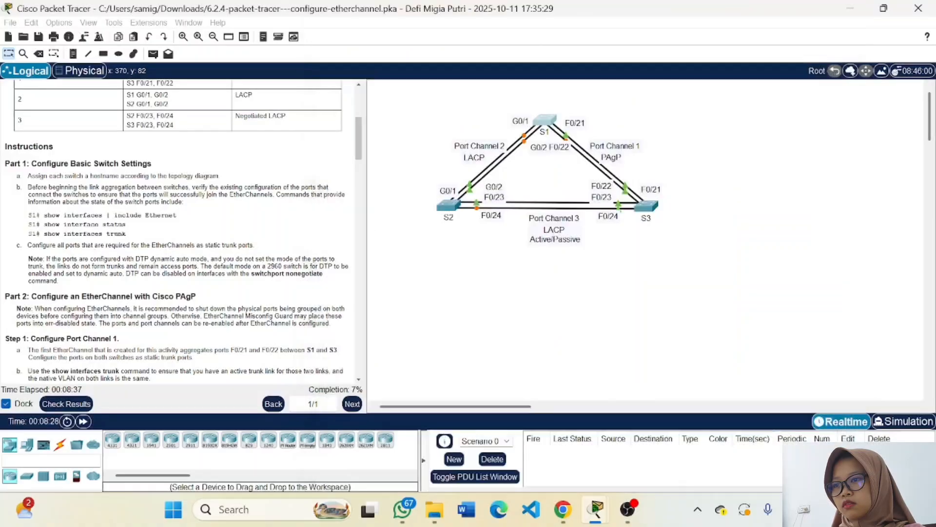
pyautogui.doubleClick(99, 245)
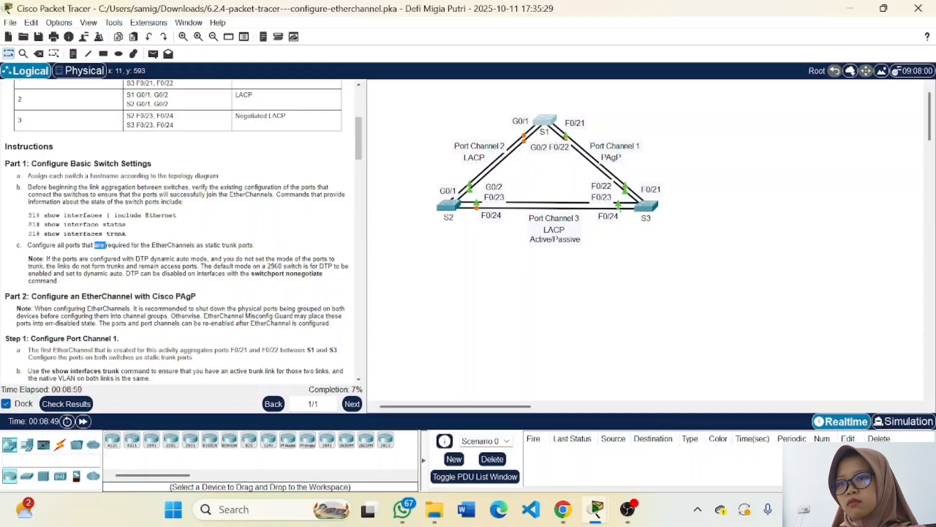
pyautogui.scroll(-3, 180, 232)
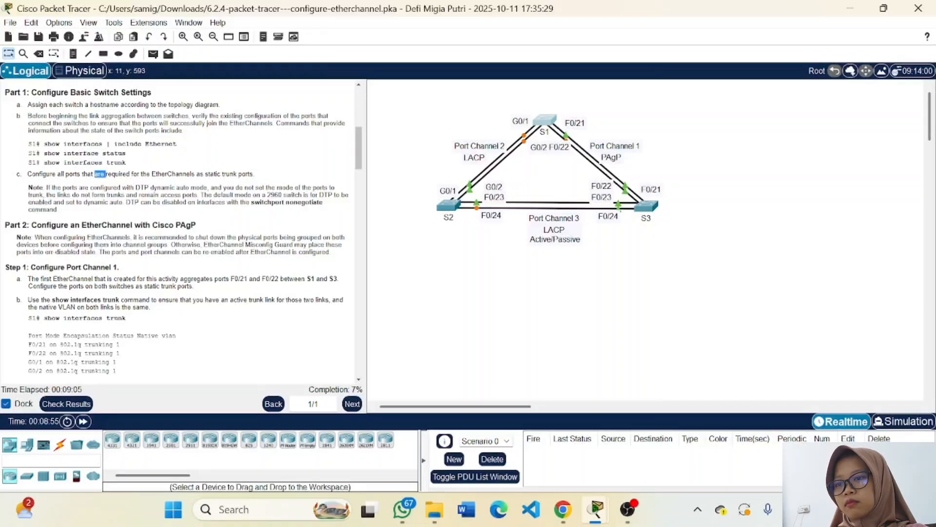
pyautogui.rightClick(139, 282)
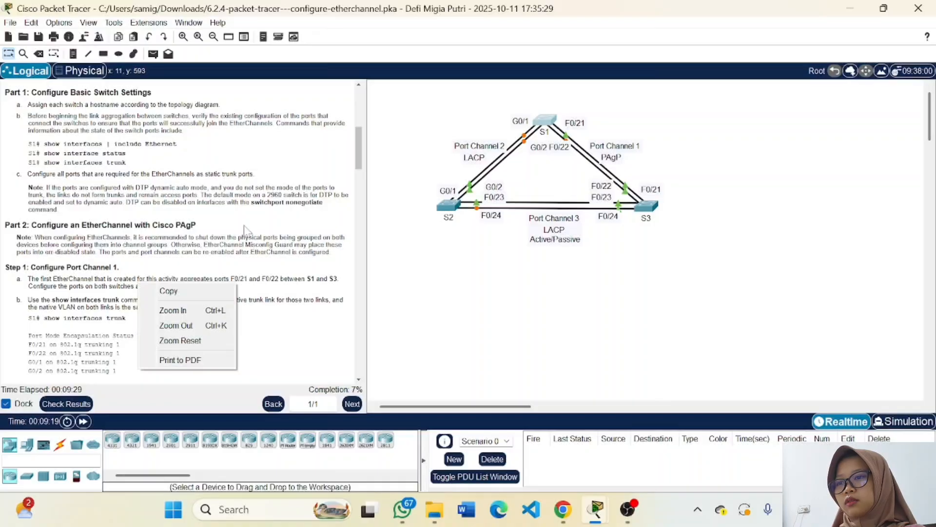
pyautogui.click(208, 246)
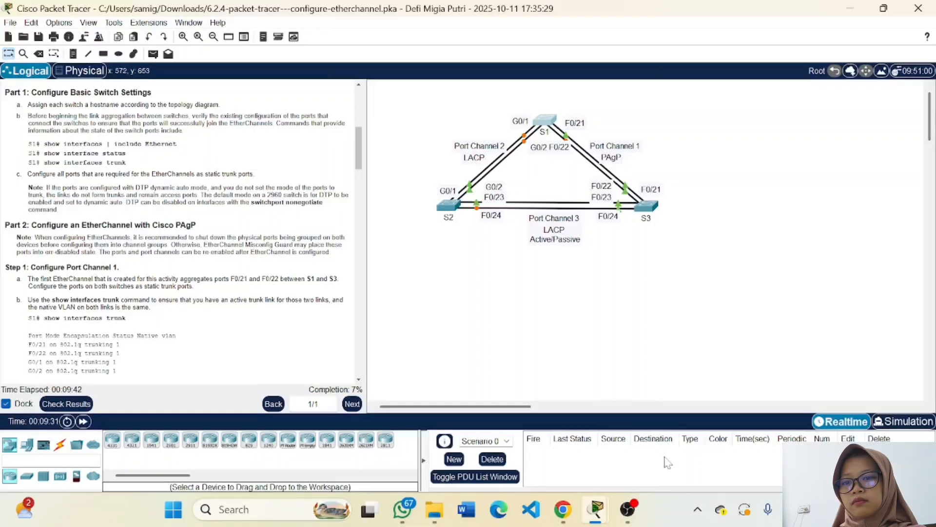
# Step: Enter global configuration mode on S1 and set interface range f0/21-22 to static trunking with switchport mode trunk
pyautogui.moveTo(596, 510)
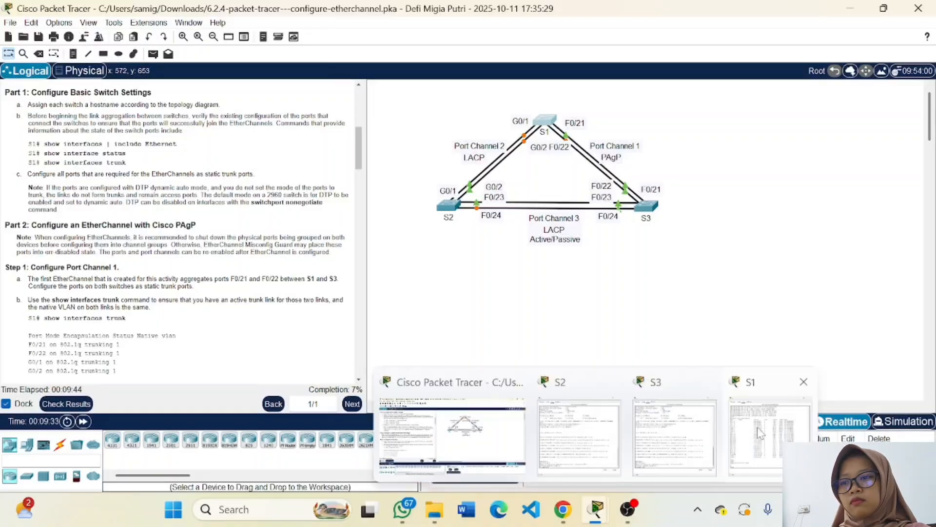
pyautogui.click(759, 432)
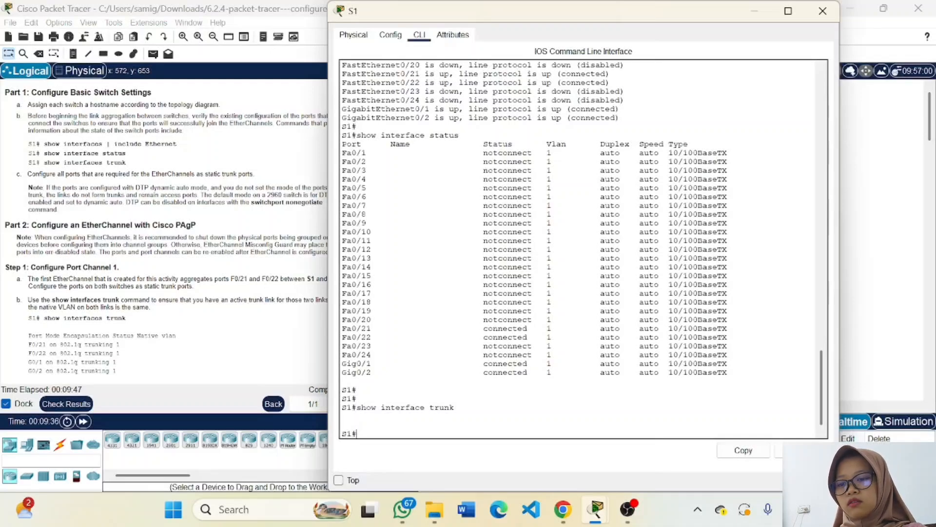
pyautogui.write('conf t')
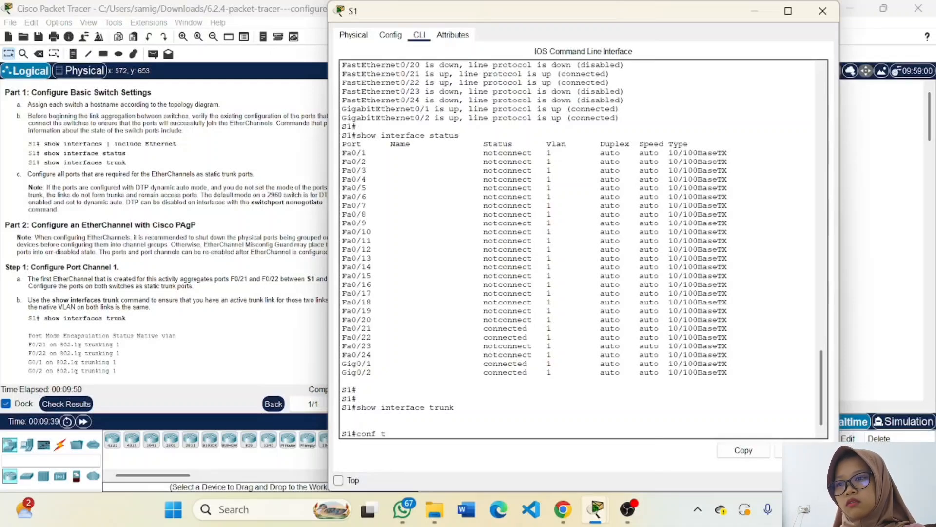
pyautogui.press('Return')
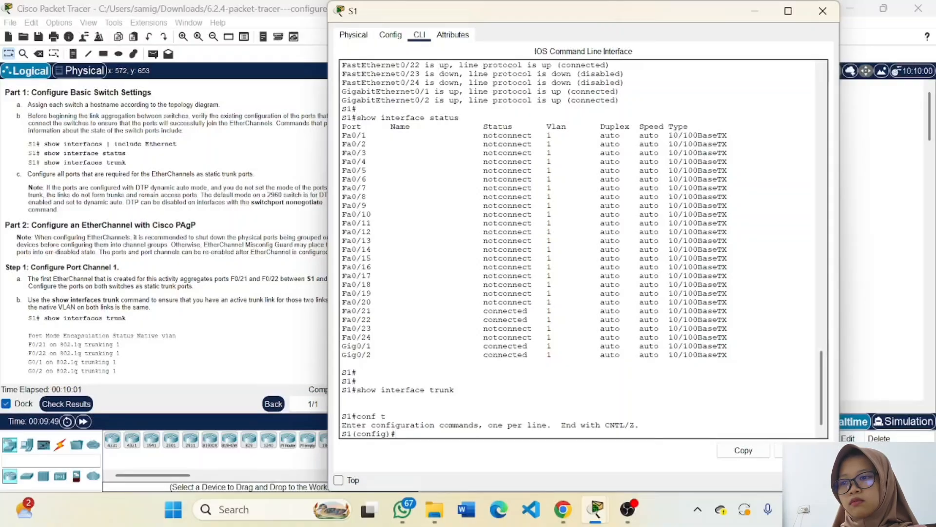
pyautogui.write('in')
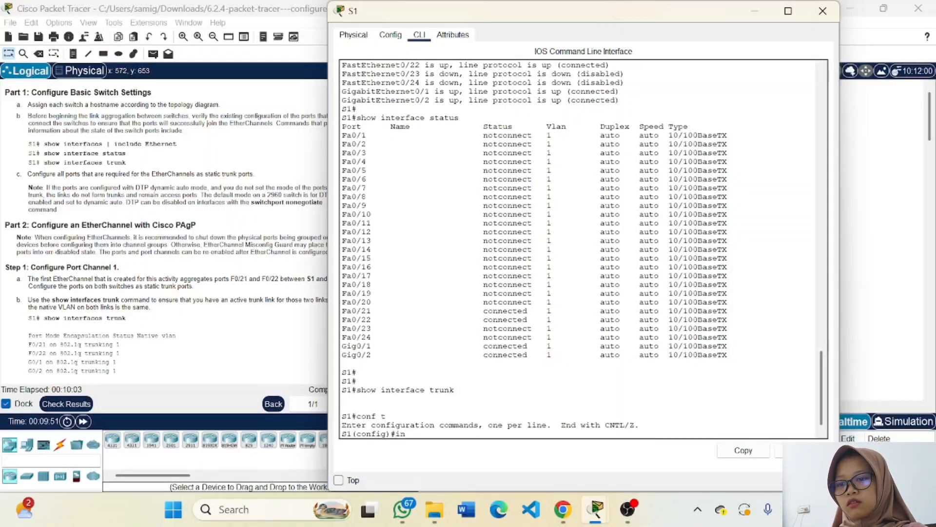
pyautogui.write('t range')
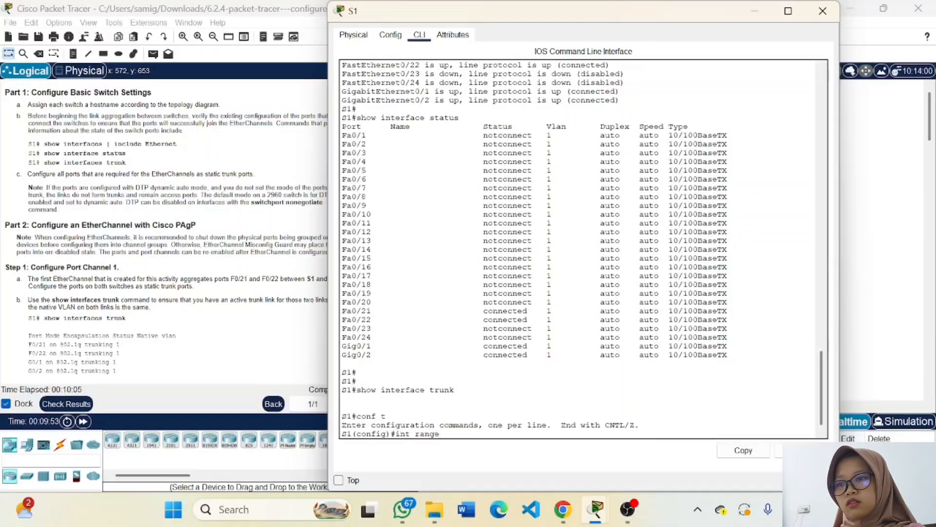
pyautogui.write(' f0')
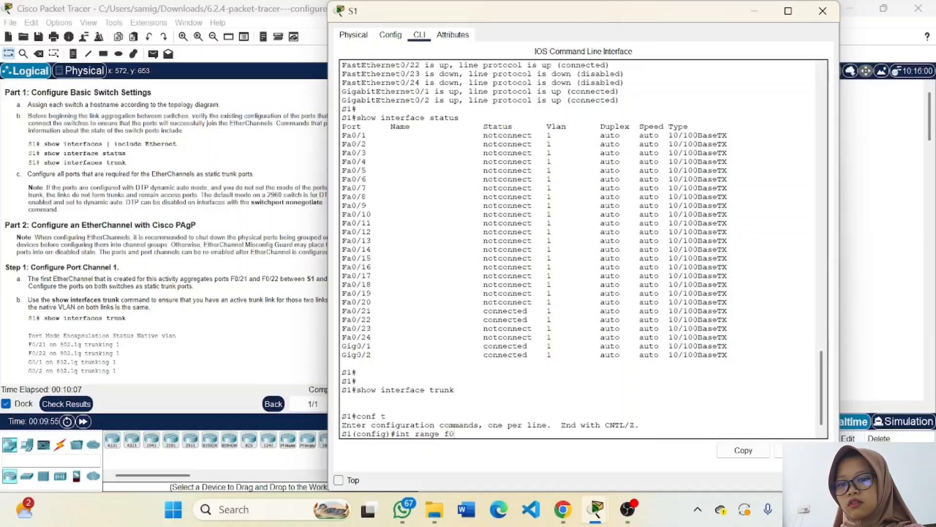
pyautogui.write('/21')
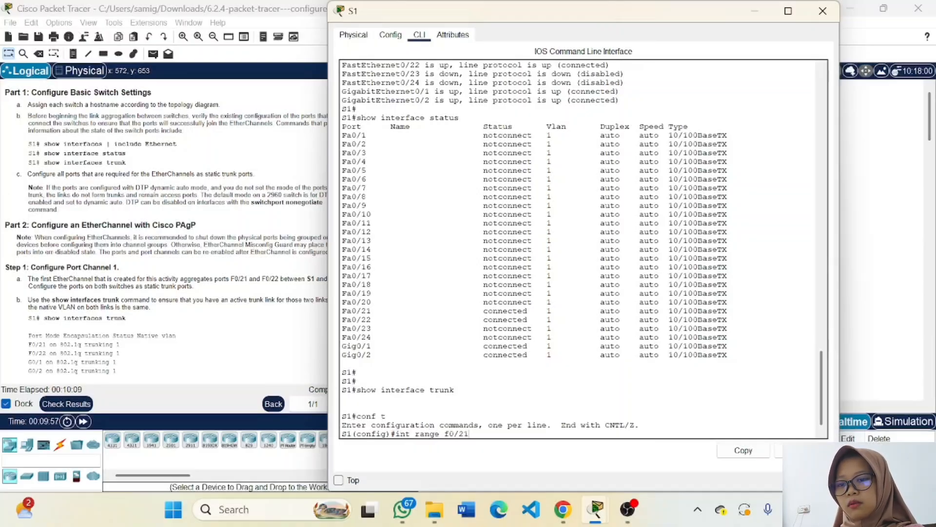
pyautogui.write('-22')
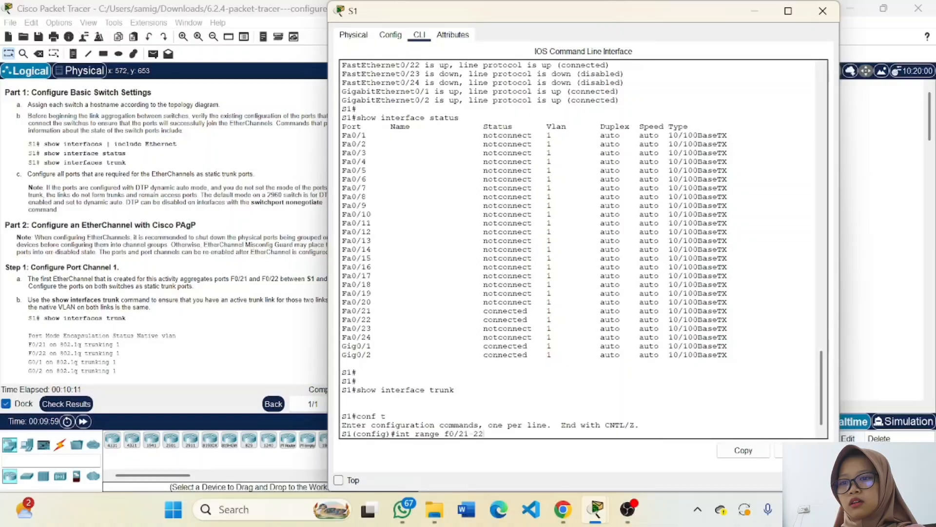
pyautogui.press('Return')
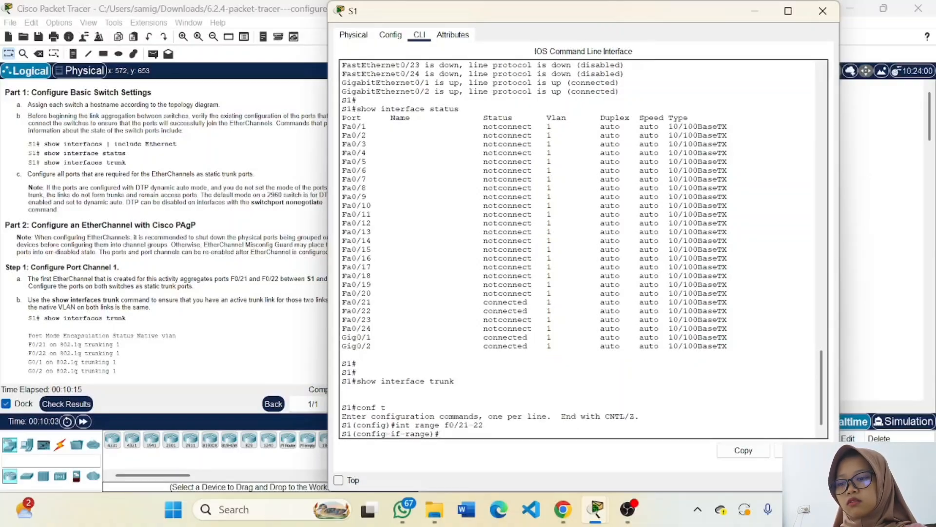
pyautogui.write('switchpo')
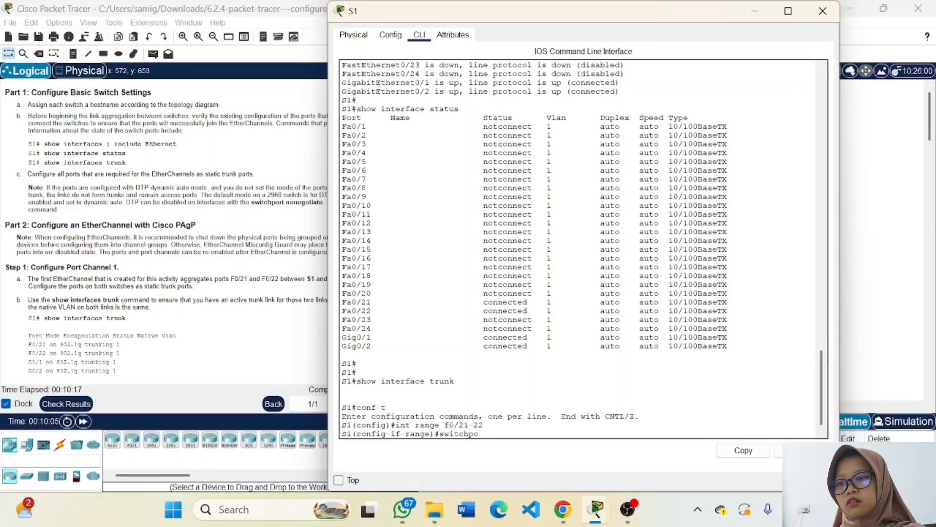
pyautogui.write('rt mode t')
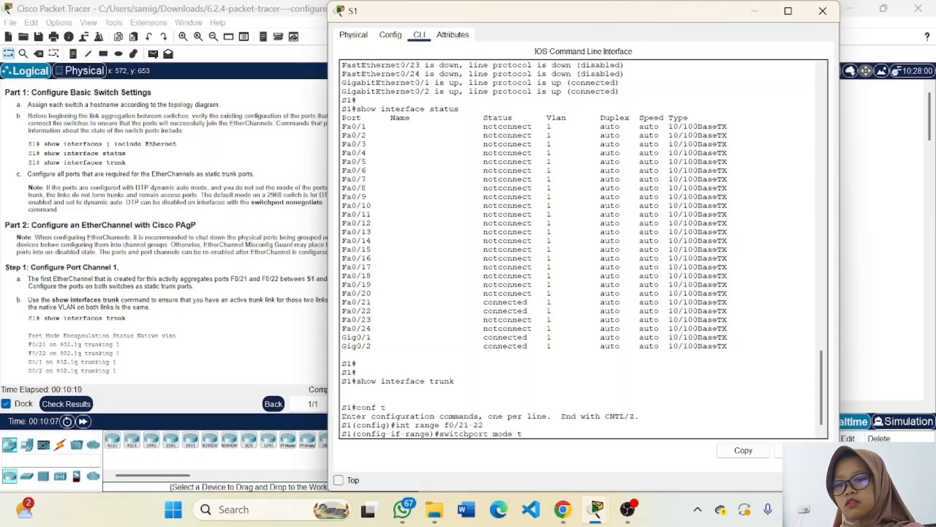
pyautogui.write('runk')
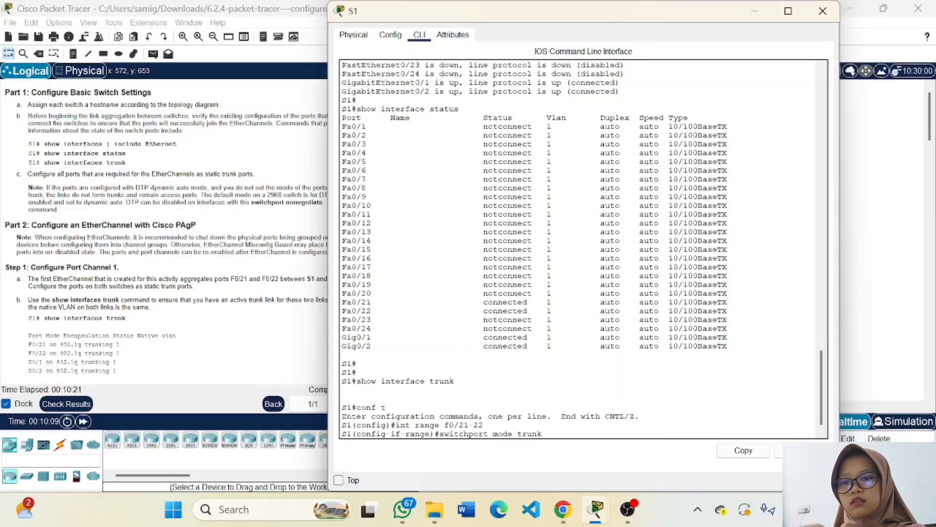
pyautogui.press('Return')
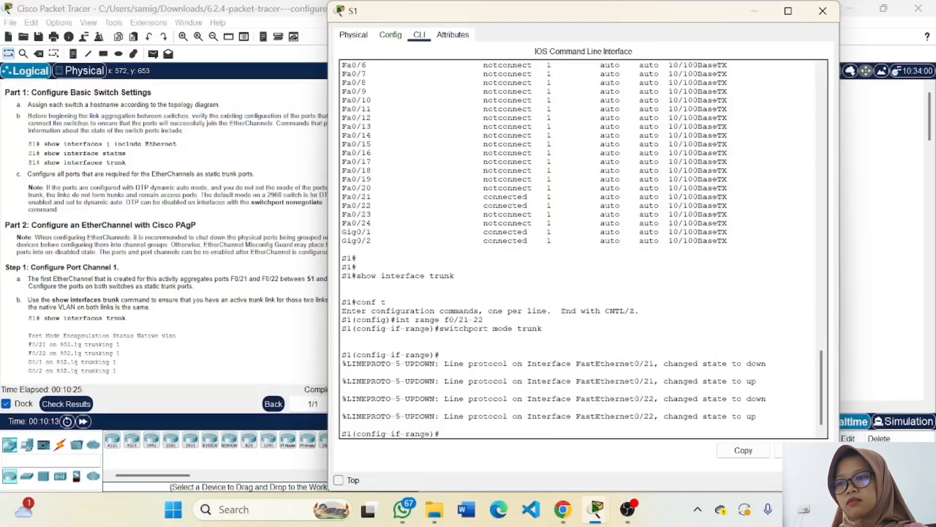
# Step: Set interface range g0/1-2 on S1 to static trunking with switchport mode trunk, and put S1's window away
pyautogui.write('in')
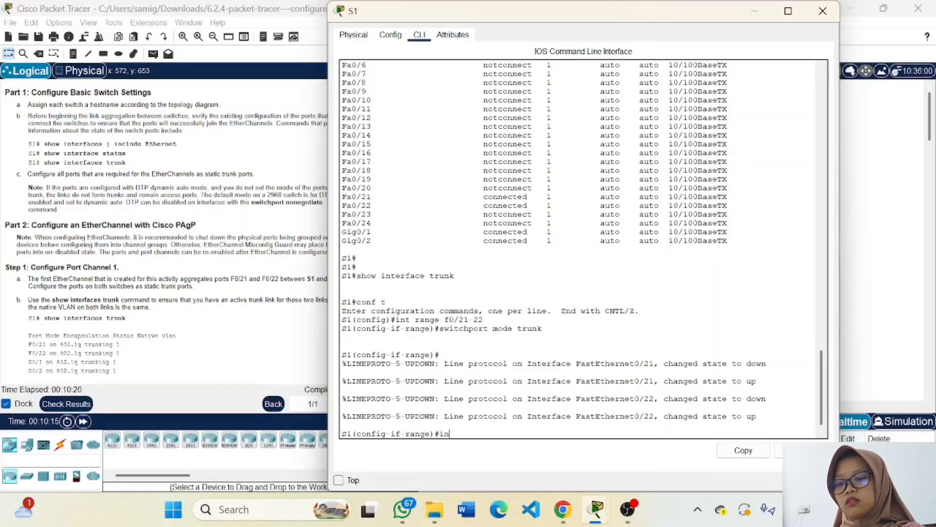
pyautogui.press('Tab')
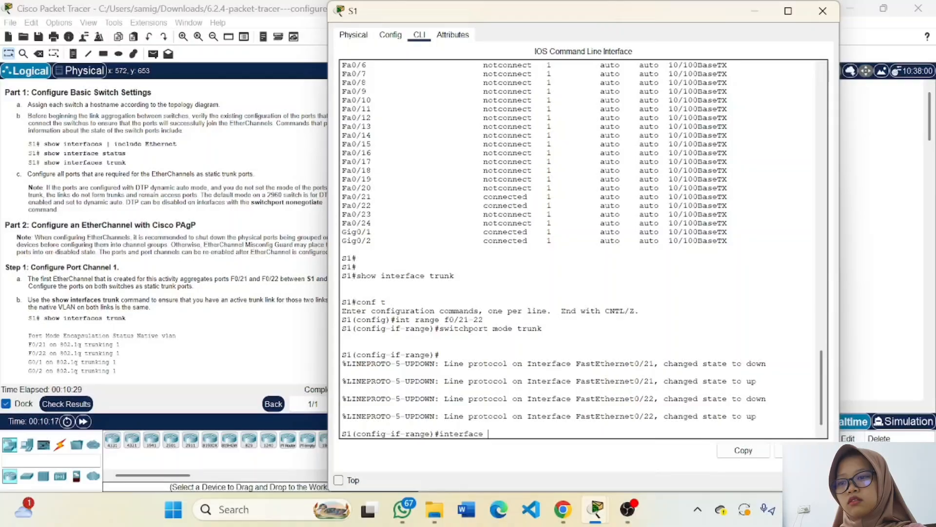
pyautogui.write('range g')
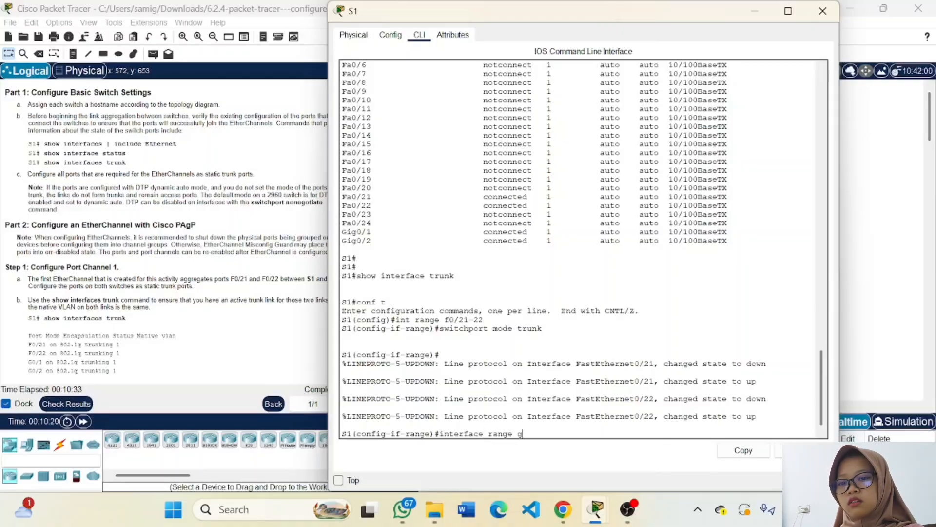
pyautogui.write('0/1-2')
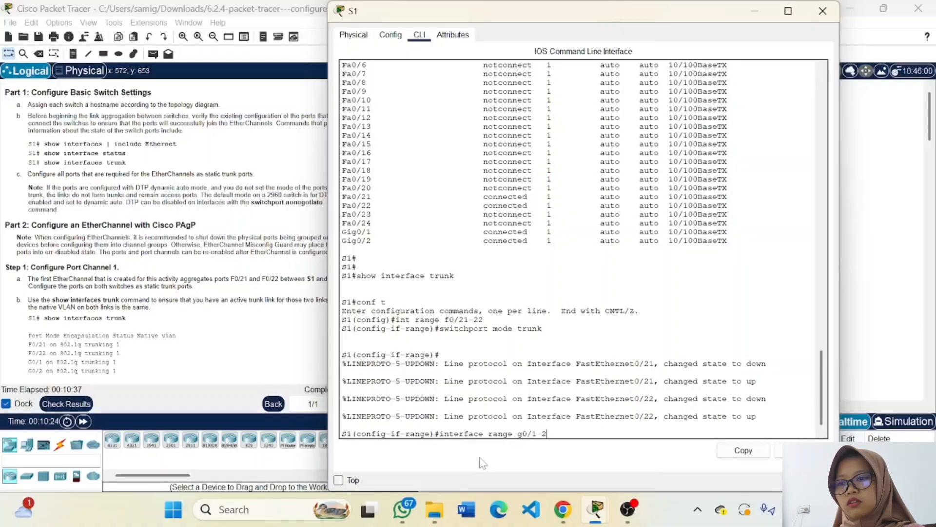
pyautogui.press('Return')
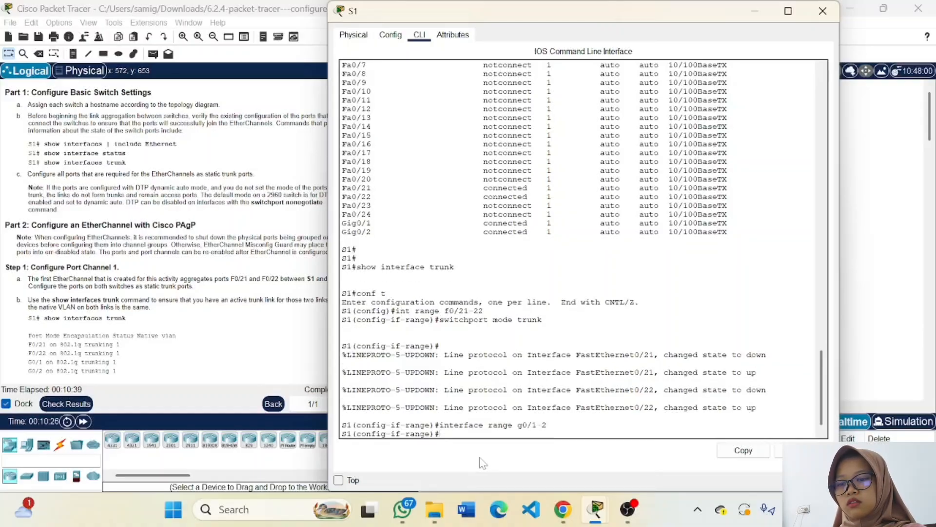
pyautogui.write('switchp')
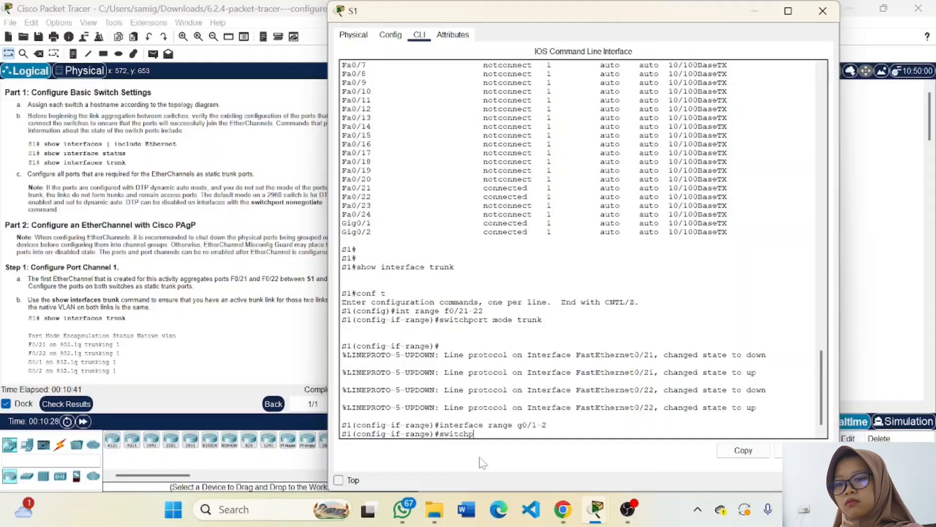
pyautogui.write('ort mod')
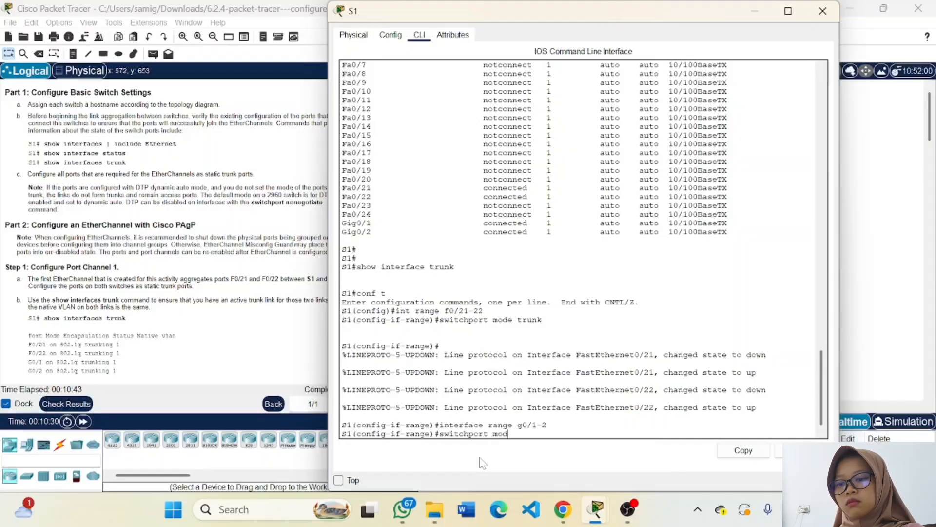
pyautogui.write('e trunk')
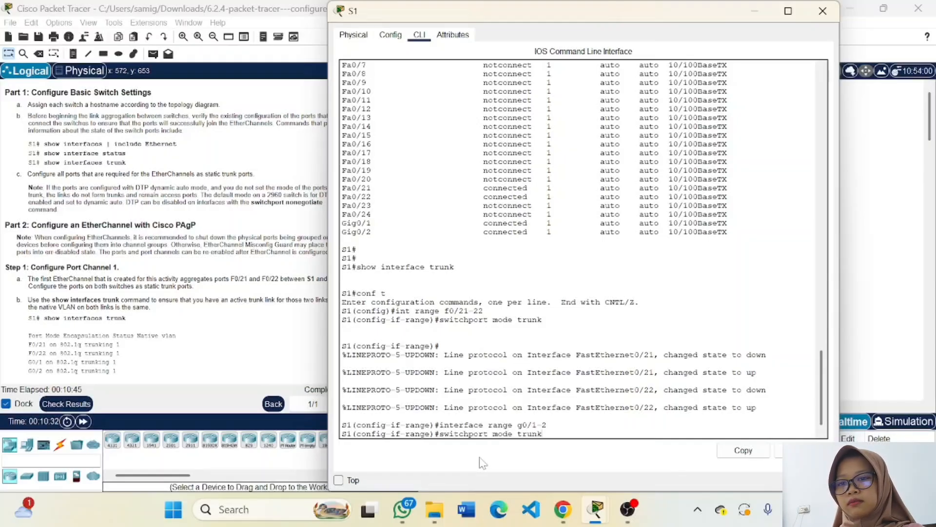
pyautogui.press('Return')
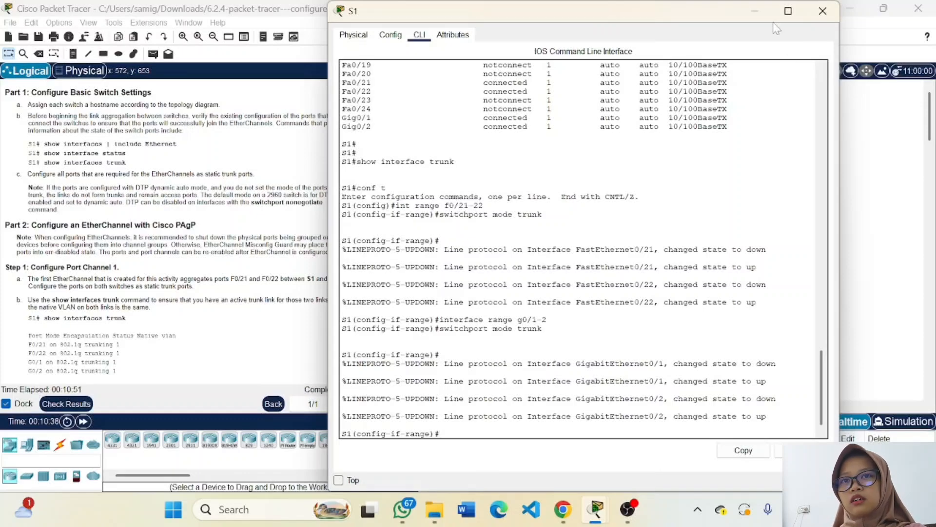
pyautogui.click(755, 11)
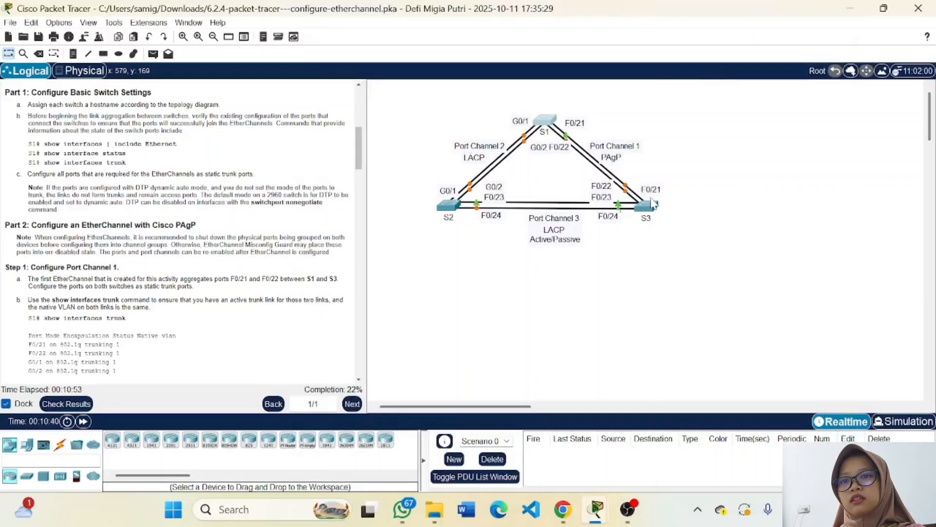
# Step: In S3's CLI, set interface range f0/21-22 to static trunking with switchport mode trunk
pyautogui.moveTo(595, 520)
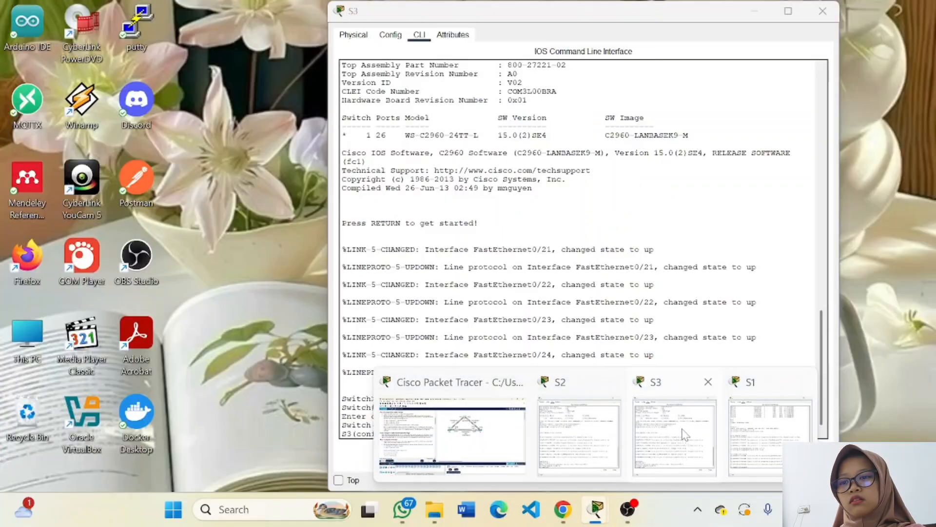
pyautogui.click(685, 434)
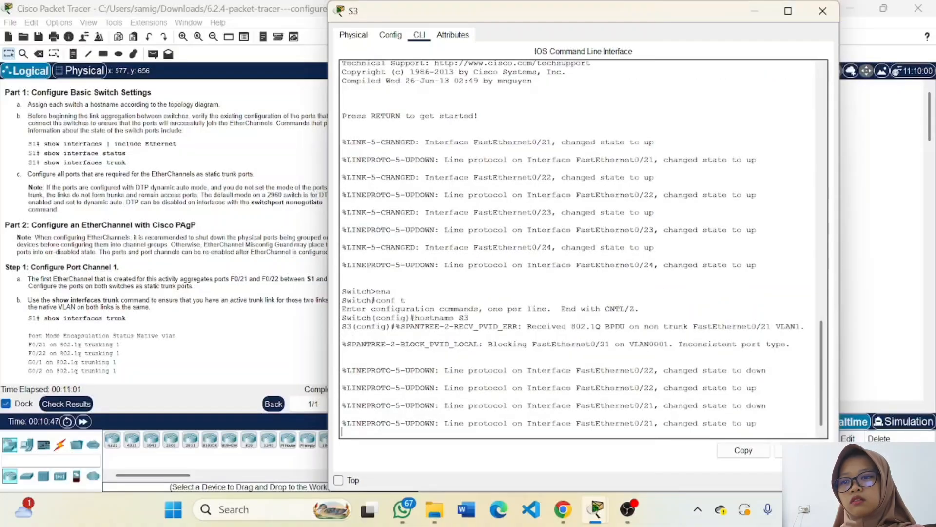
pyautogui.press('Return')
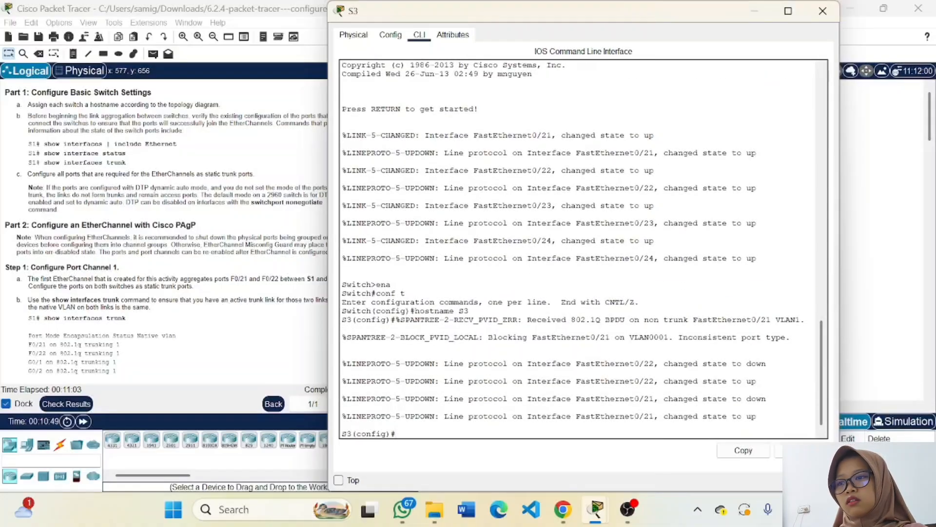
pyautogui.write('inte')
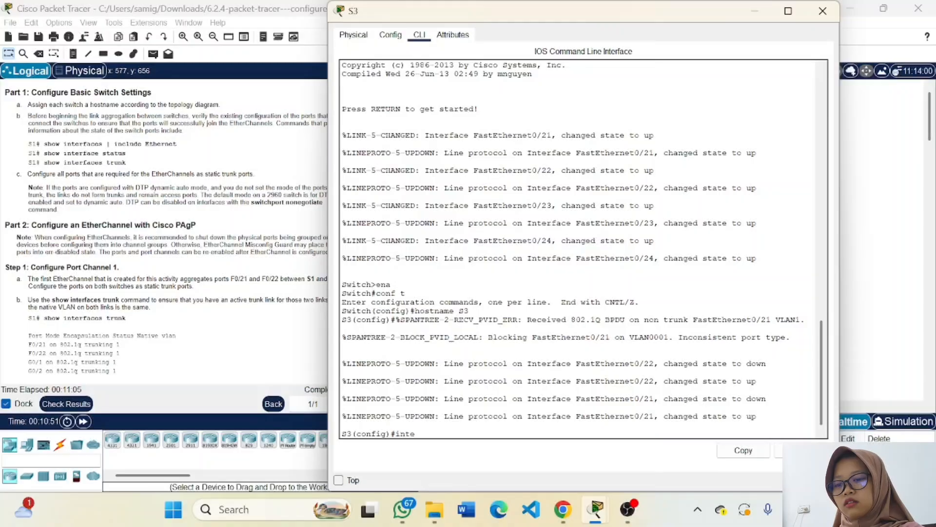
pyautogui.write('rface')
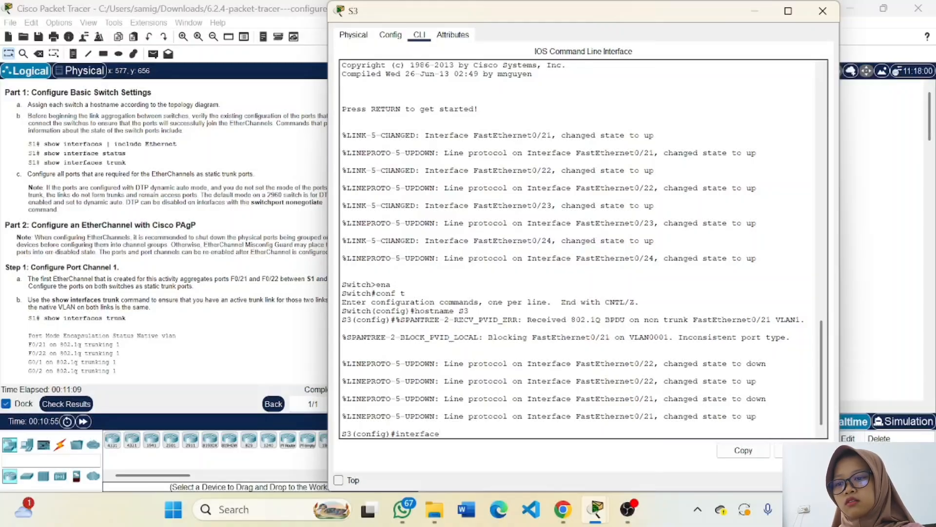
pyautogui.write(' range')
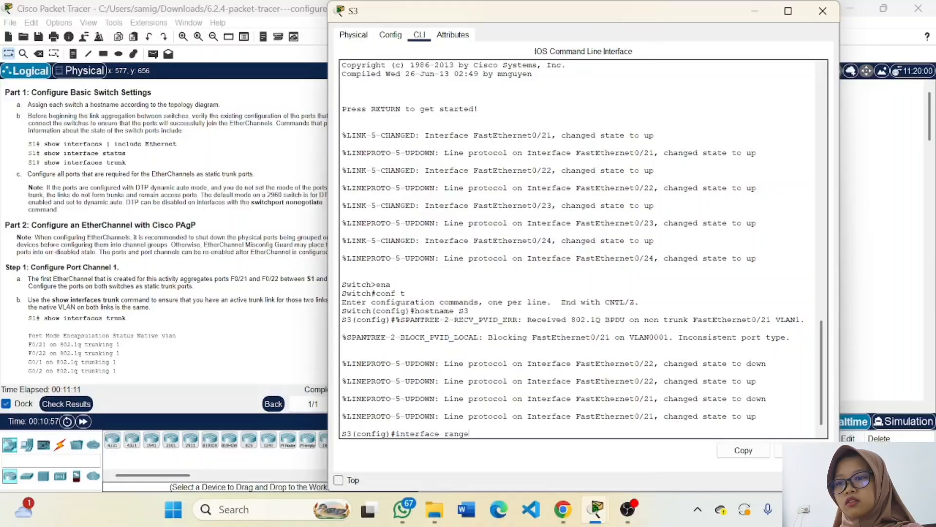
pyautogui.write(' f0')
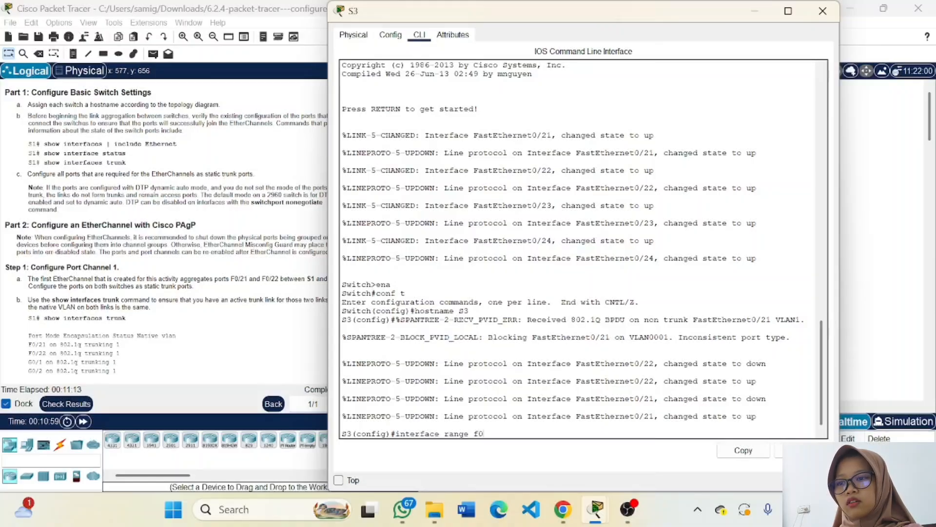
pyautogui.write('/21')
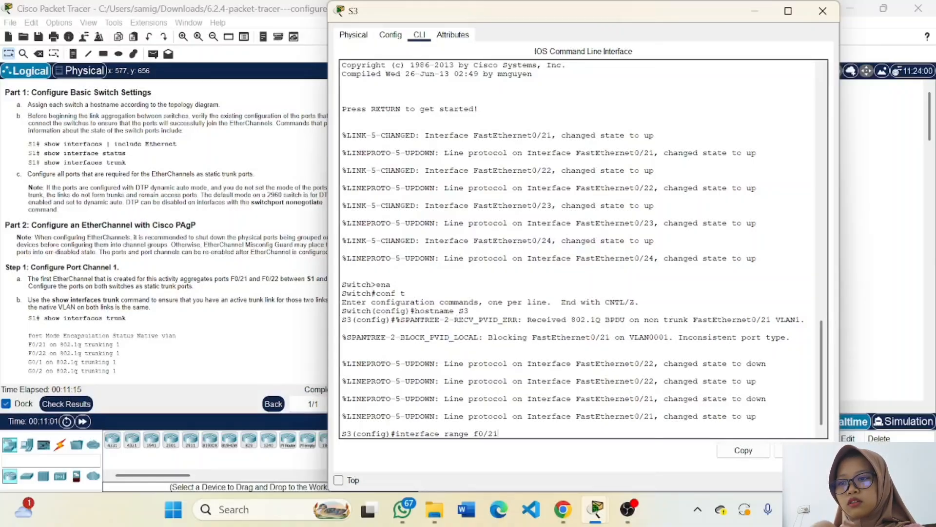
pyautogui.write('-22')
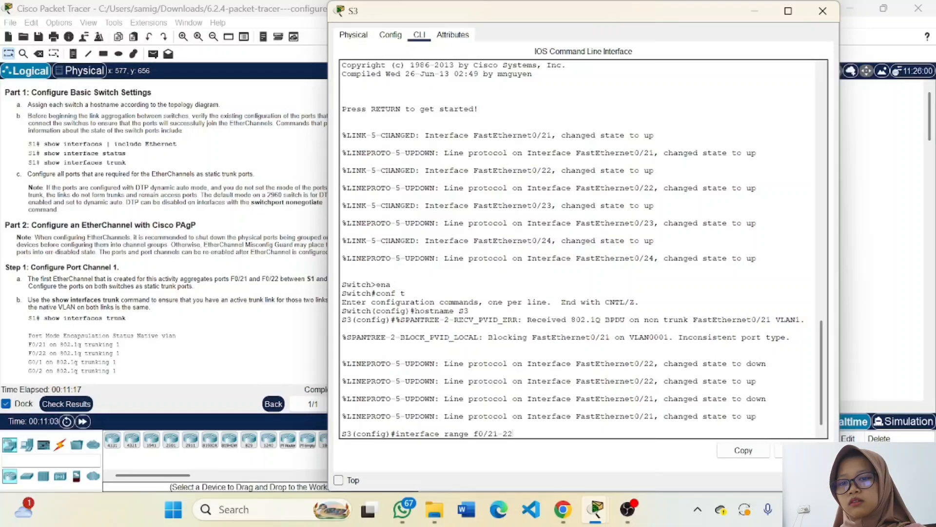
pyautogui.press('Return')
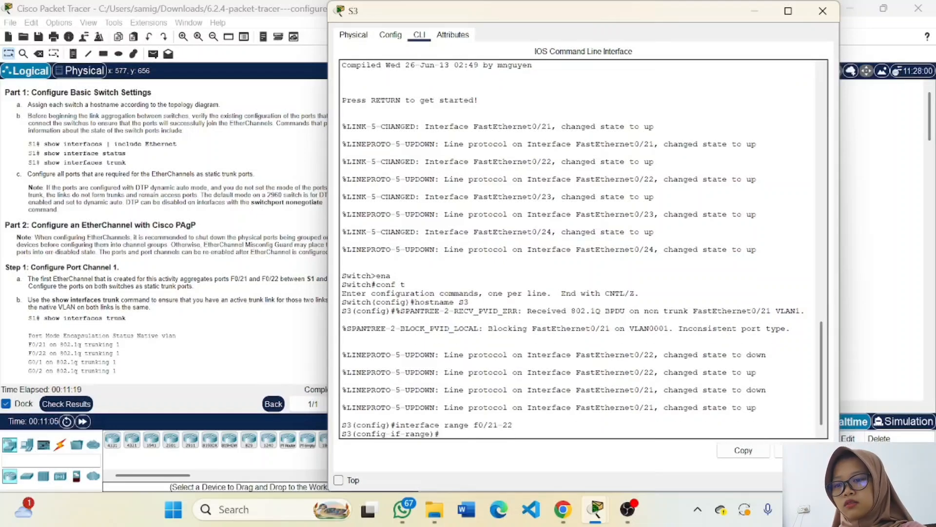
pyautogui.write('switch')
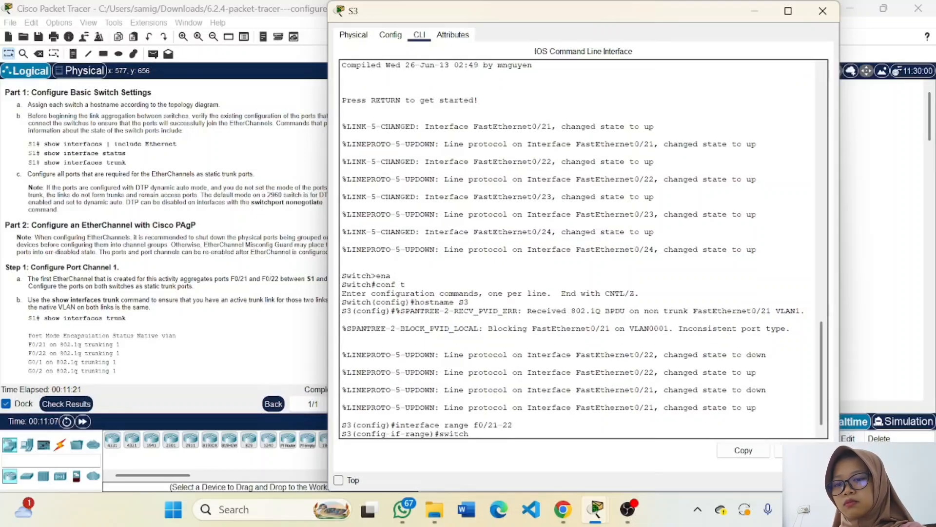
pyautogui.write('port')
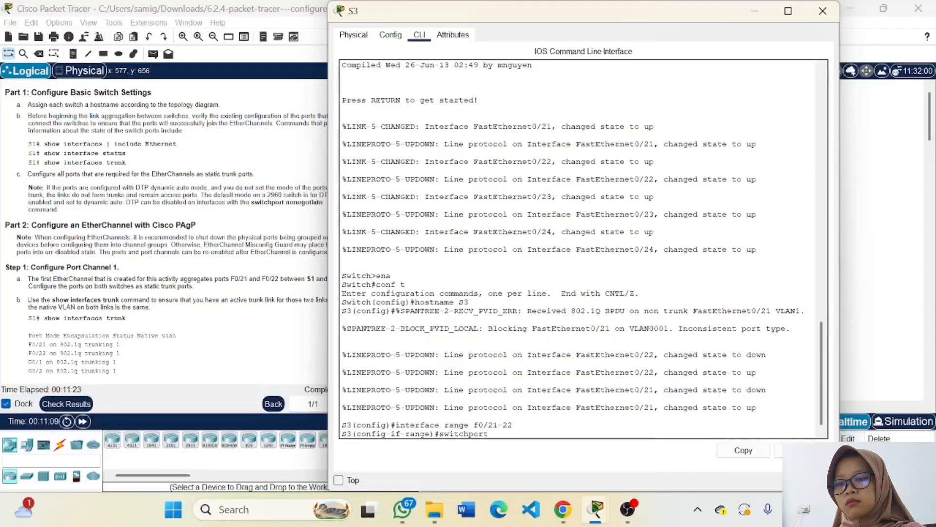
pyautogui.write(' mode trun')
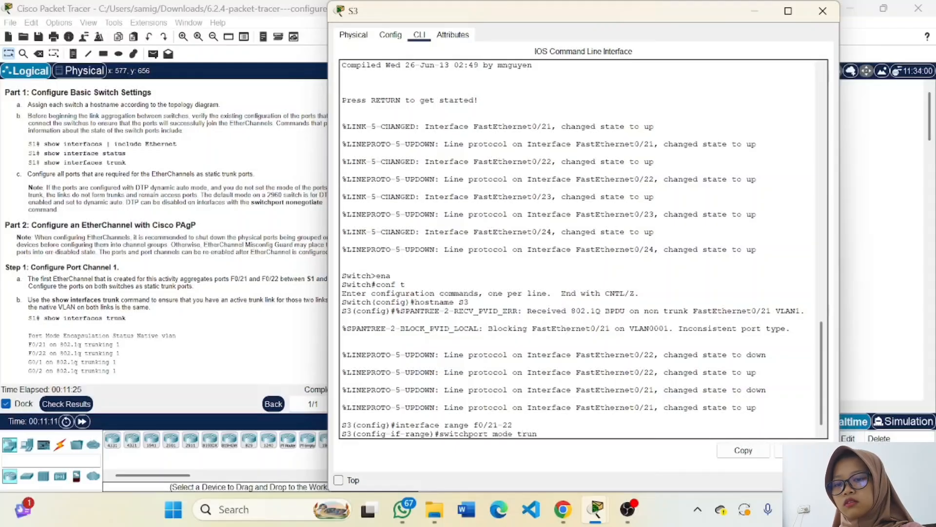
pyautogui.write('k')
pyautogui.press('Return')
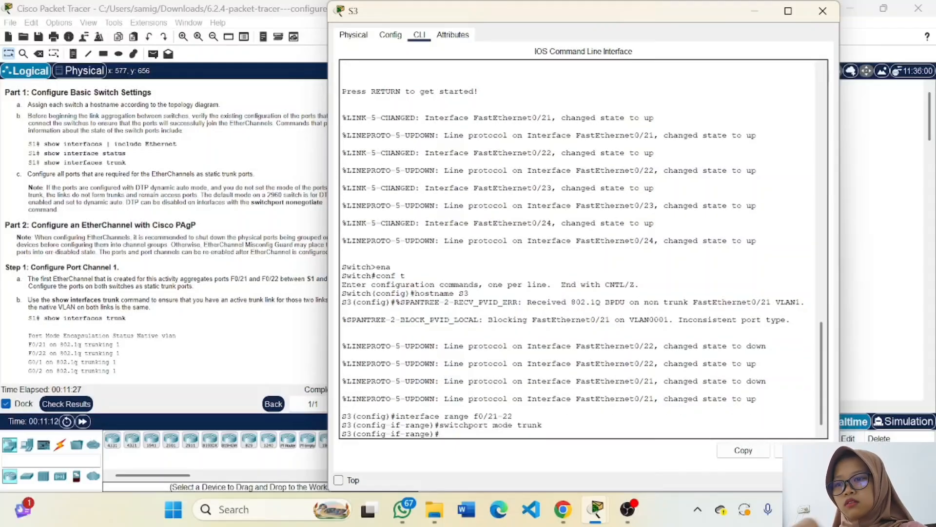
# Step: Set interface range f0/23-24 on S3 to static trunking with switchport mode trunk, and put S3's window away
pyautogui.write('in')
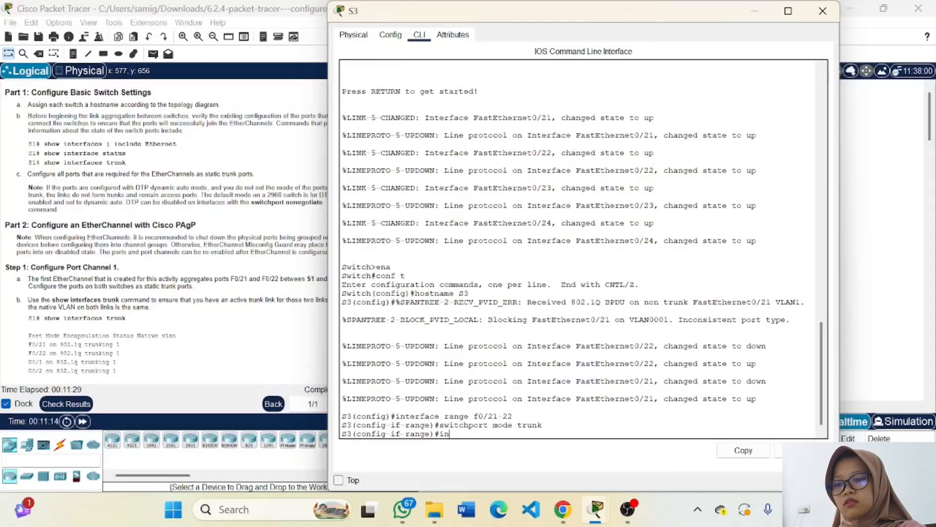
pyautogui.write('terface range')
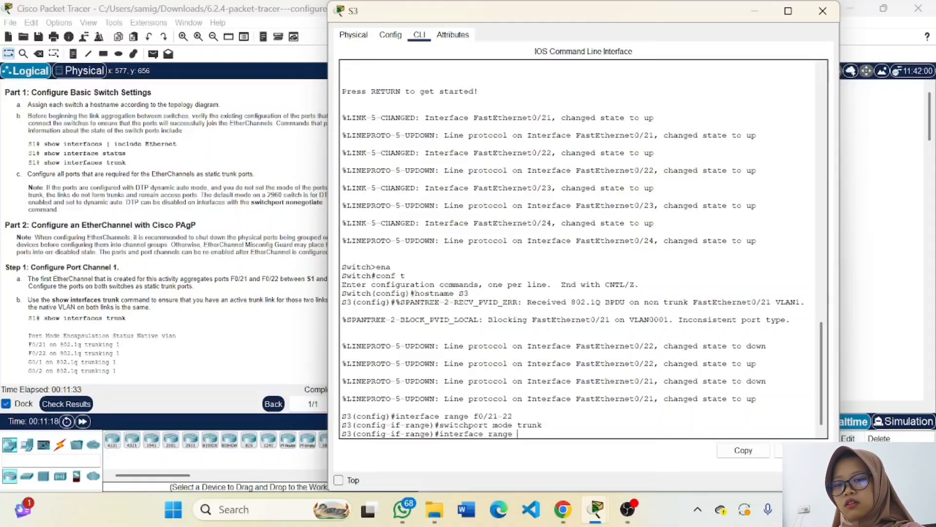
pyautogui.write(' f0/')
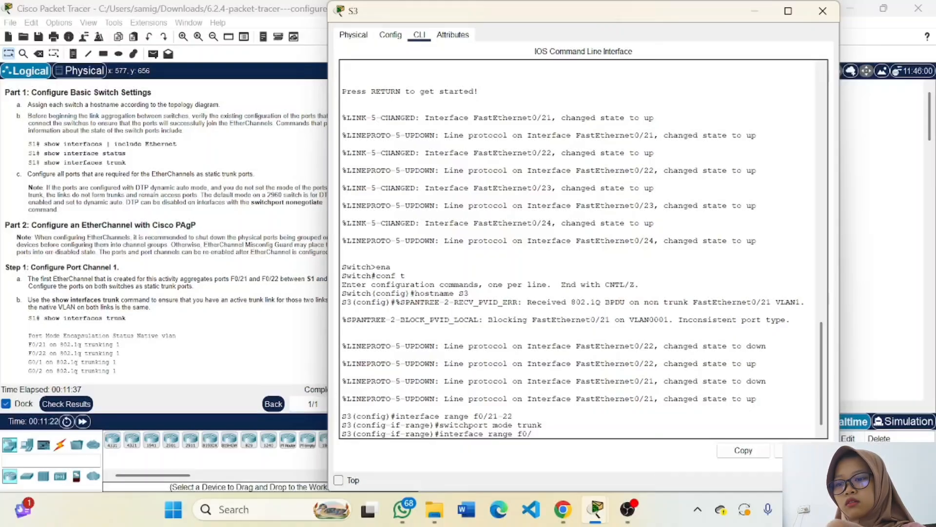
pyautogui.write('23-24')
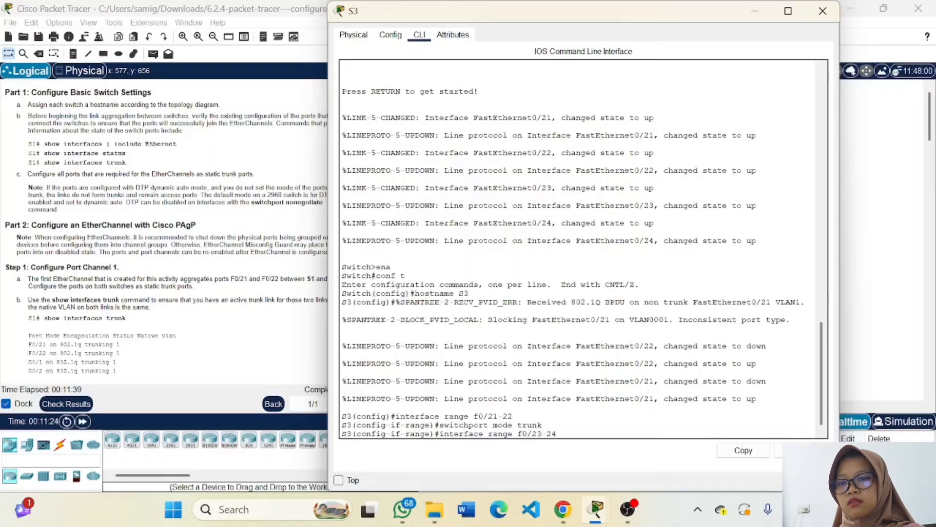
pyautogui.press('Return')
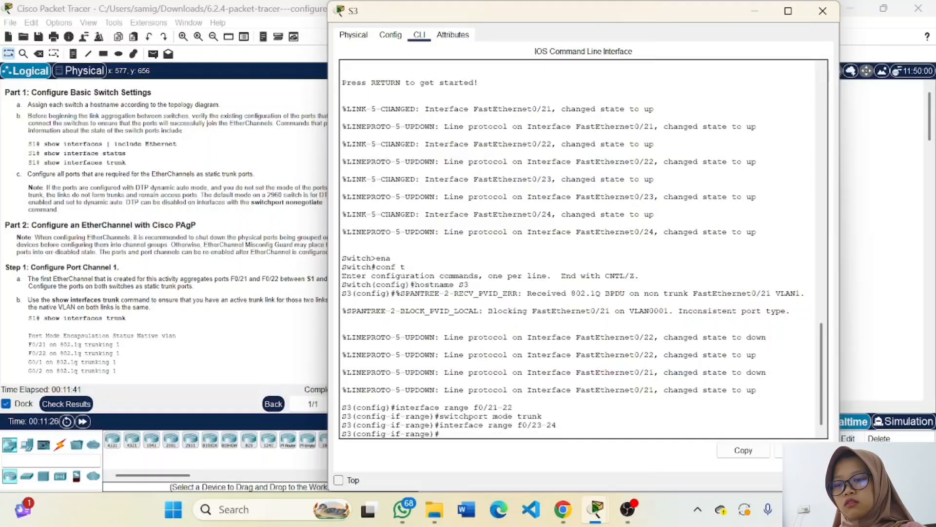
pyautogui.write('switch')
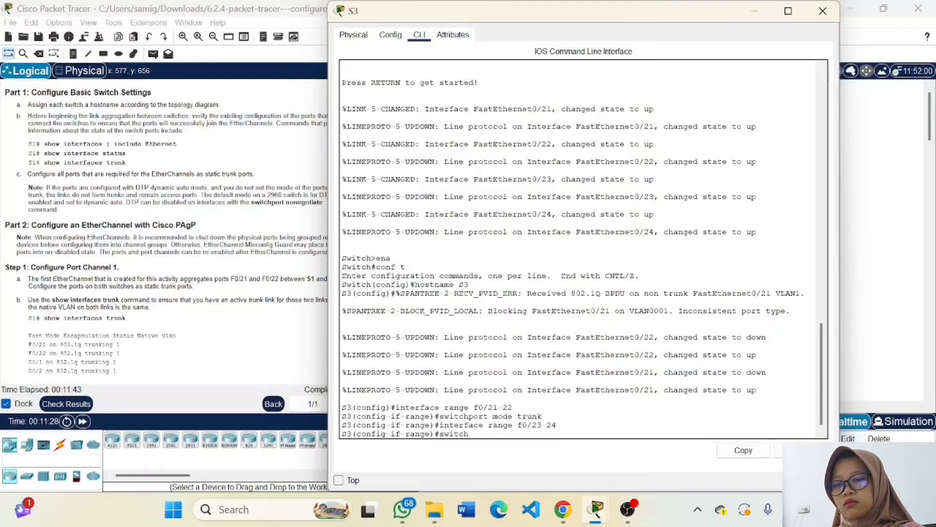
pyautogui.write('port mod')
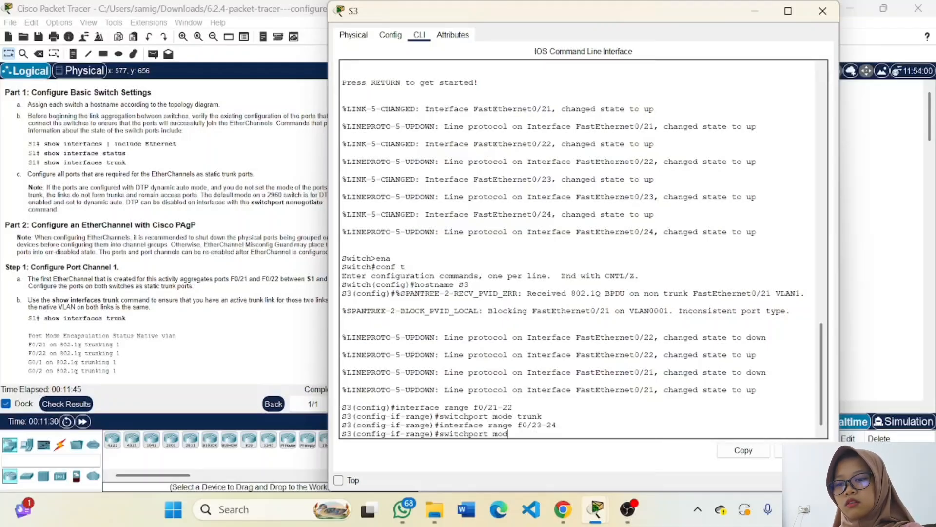
pyautogui.write('e trunk')
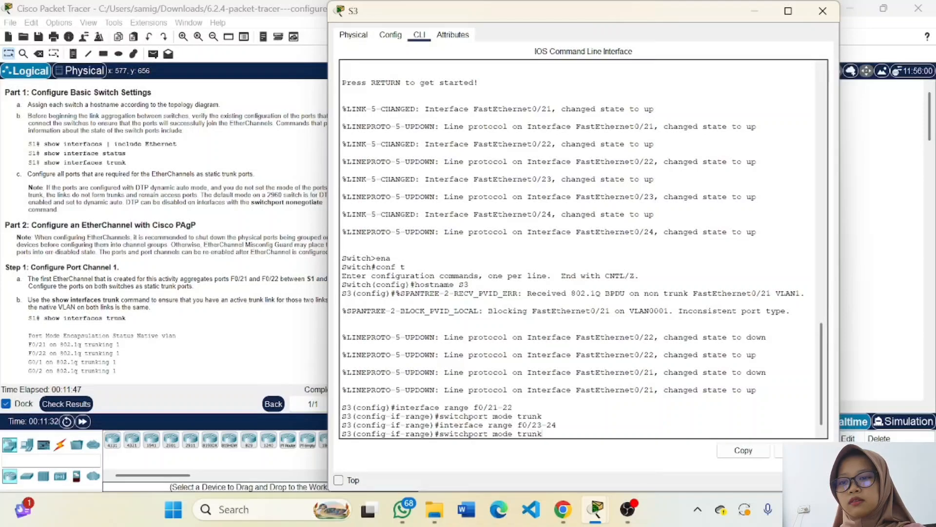
pyautogui.press('Return')
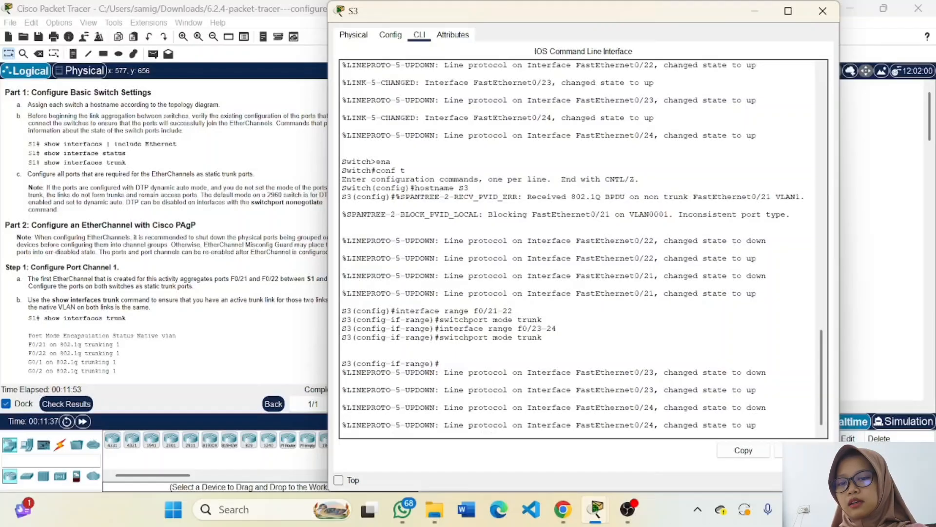
pyautogui.press('Return')
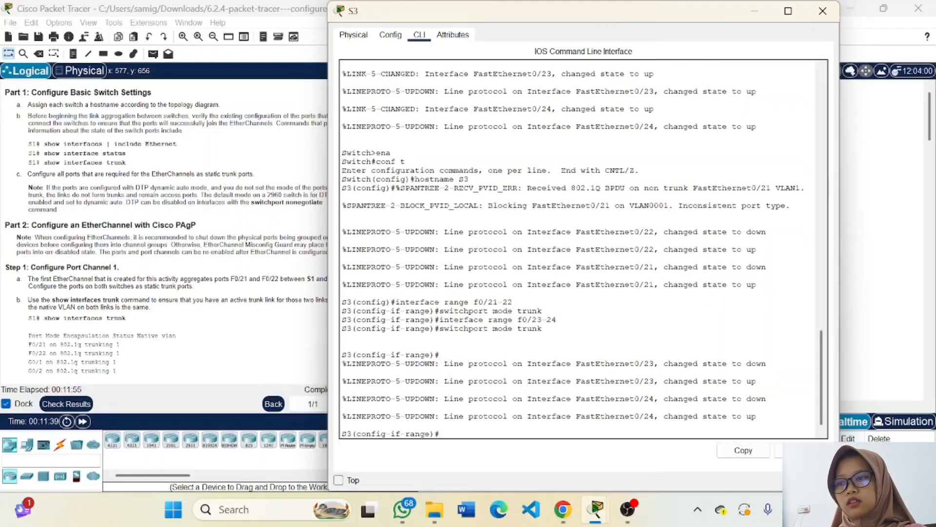
pyautogui.click(755, 10)
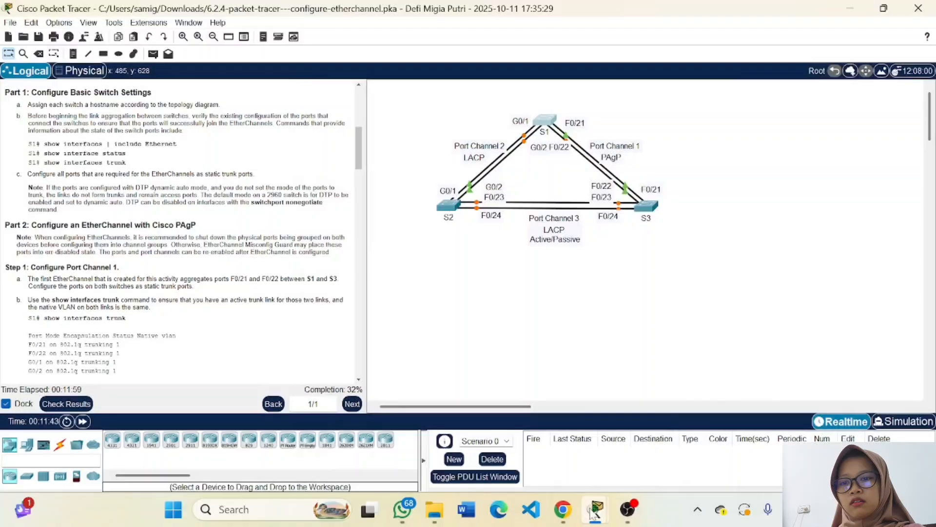
# Step: Bring up S1's CLI and exit its interface and global configuration modes back to privileged EXEC mode
pyautogui.moveTo(591, 512)
pyautogui.click(780, 432)
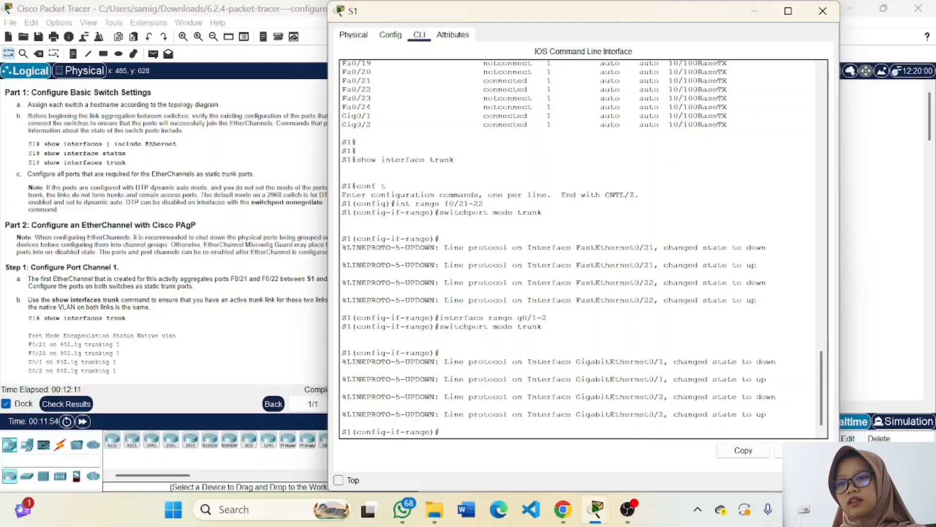
pyautogui.write('xi')
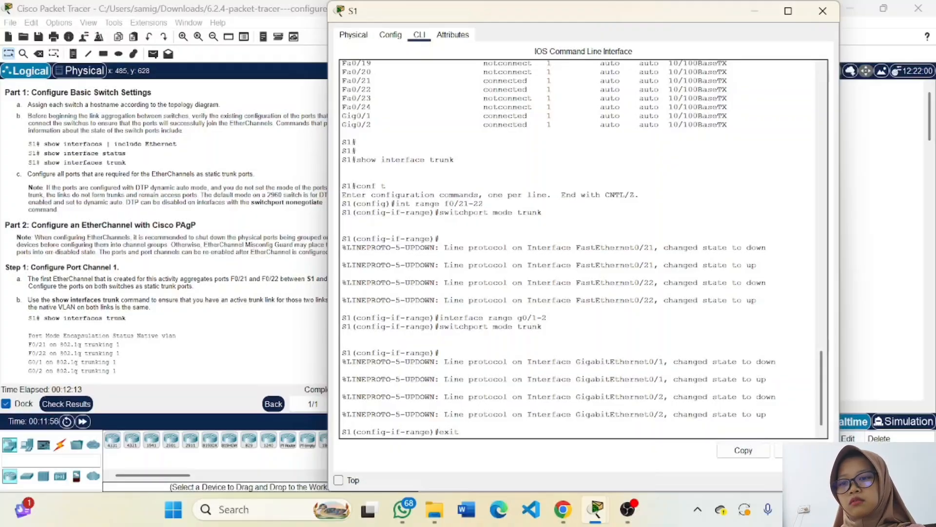
pyautogui.write('t')
pyautogui.press('Return')
pyautogui.write('exit')
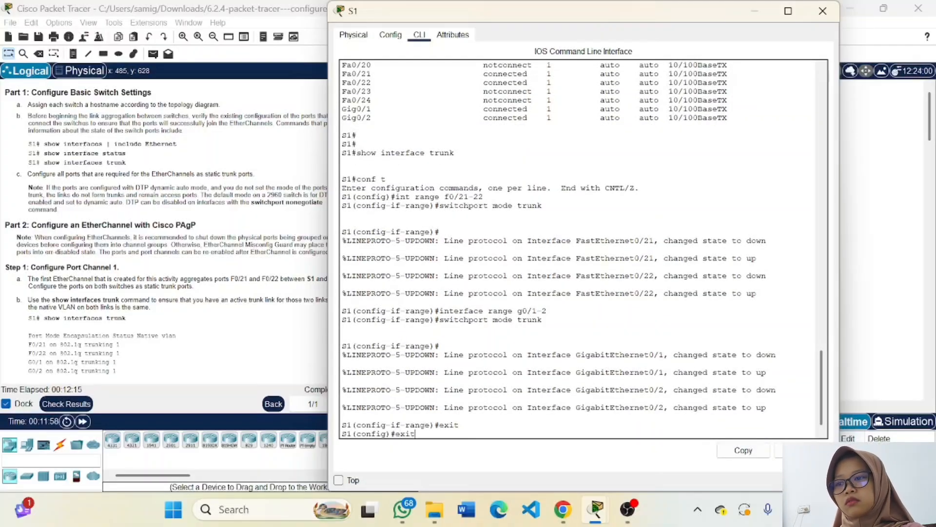
pyautogui.press('Return')
pyautogui.press('Return')
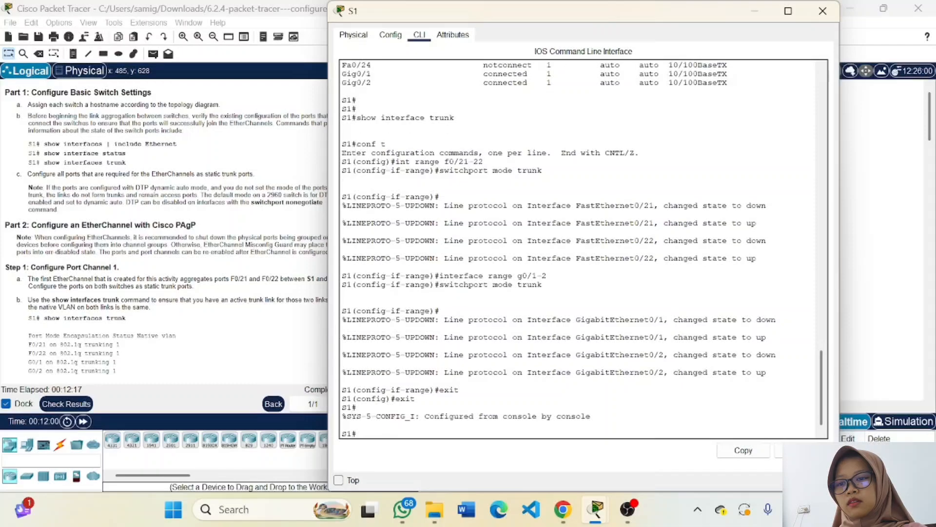
# Step: Run show interface trunk on S1 and page through the full output to verify the trunk links and native VLAN
pyautogui.write('show')
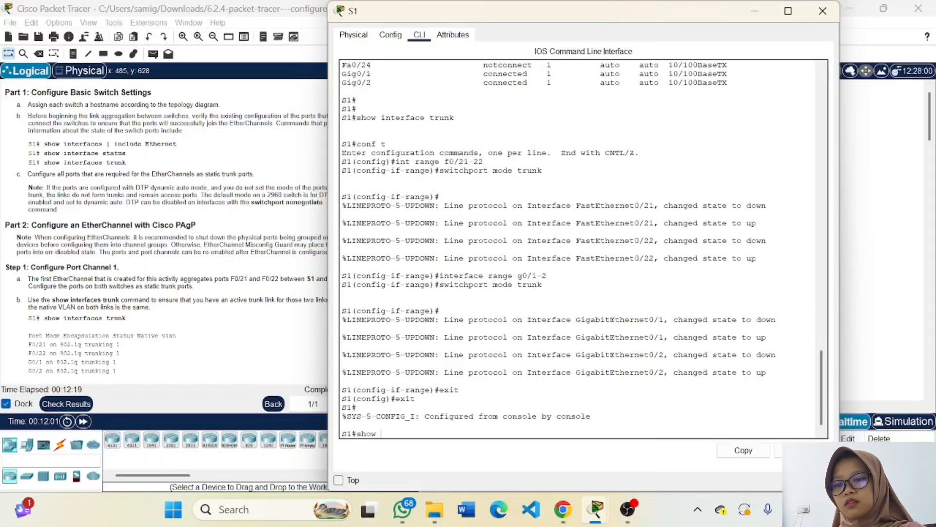
pyautogui.write(' interfac')
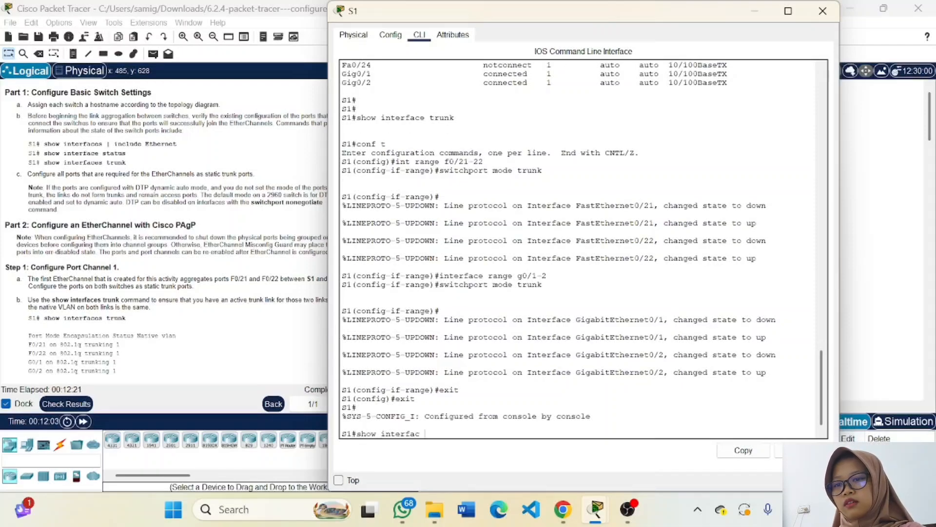
pyautogui.write('e')
pyautogui.write(' tr')
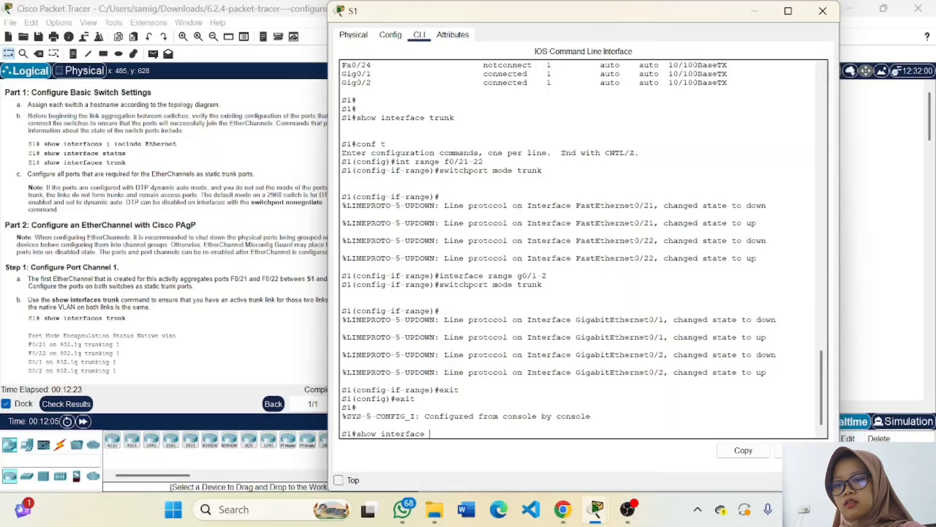
pyautogui.write('unk')
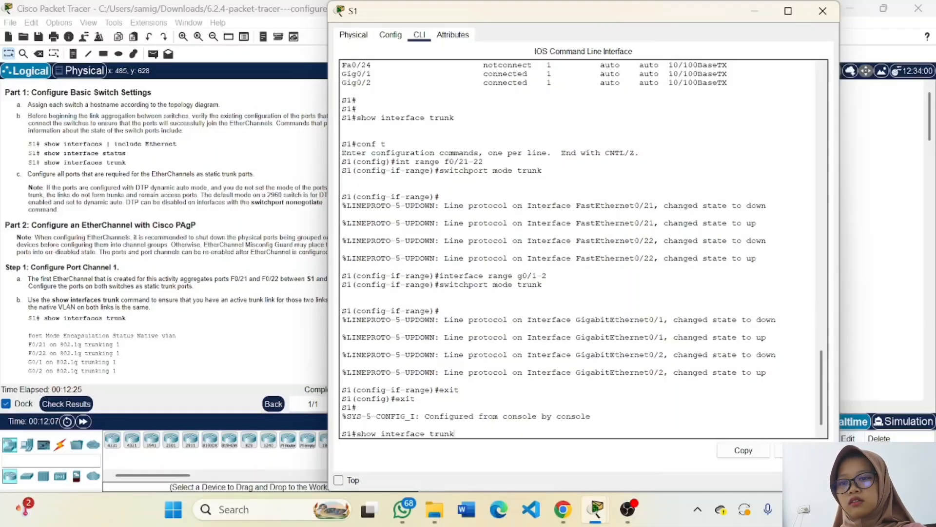
pyautogui.press('Return')
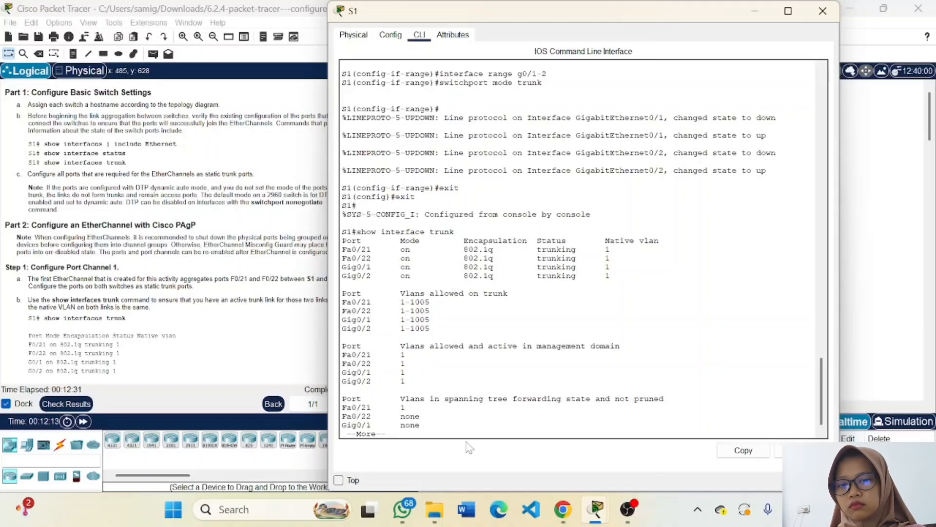
pyautogui.press('Return')
pyautogui.press('Return')
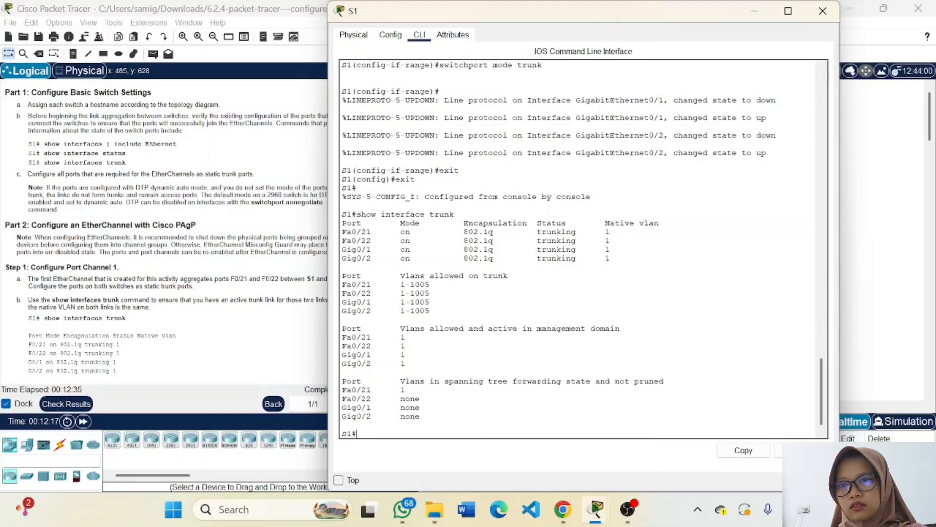
# Step: Review the trunk port table in S1's output and the Part 2 Step 1c instructions for adding ports F0/21 and F0/22 to Port Channel 1
pyautogui.moveTo(610, 259); pyautogui.dragTo(342, 223)
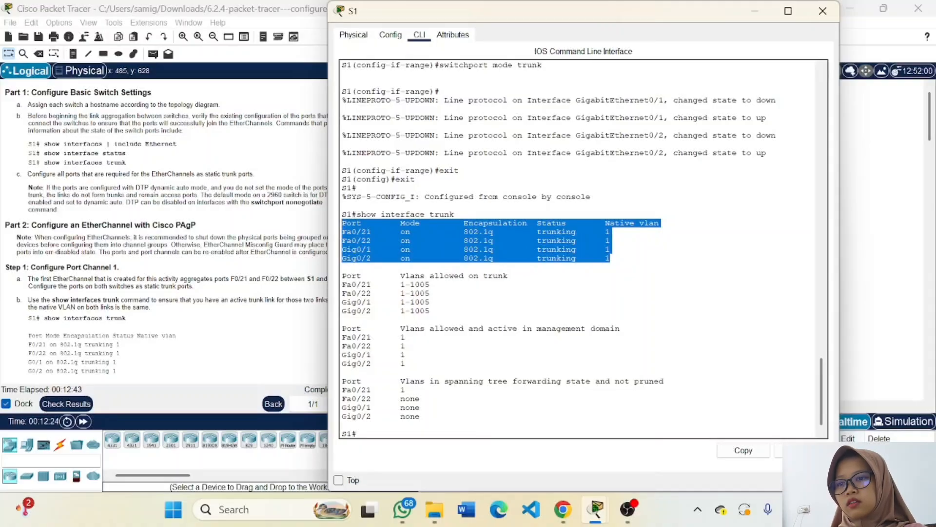
pyautogui.click(616, 293)
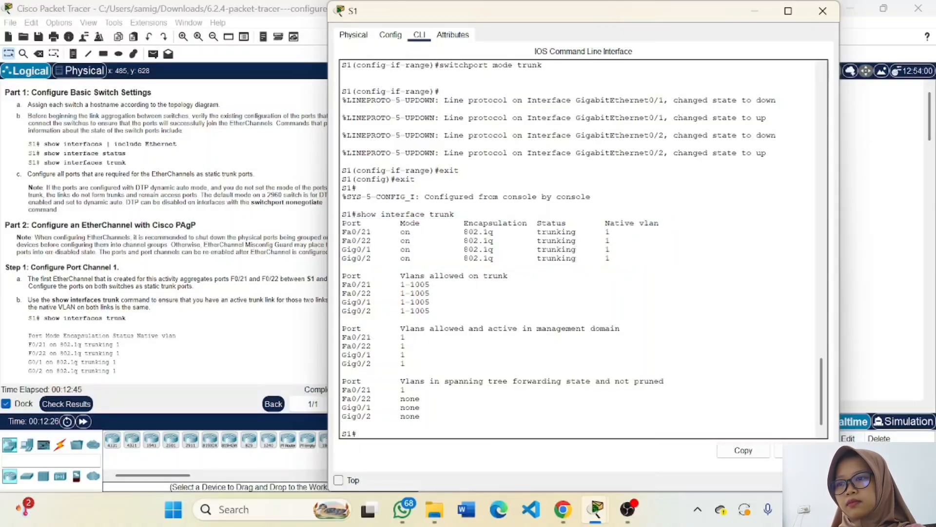
pyautogui.scroll(-5, 166, 234)
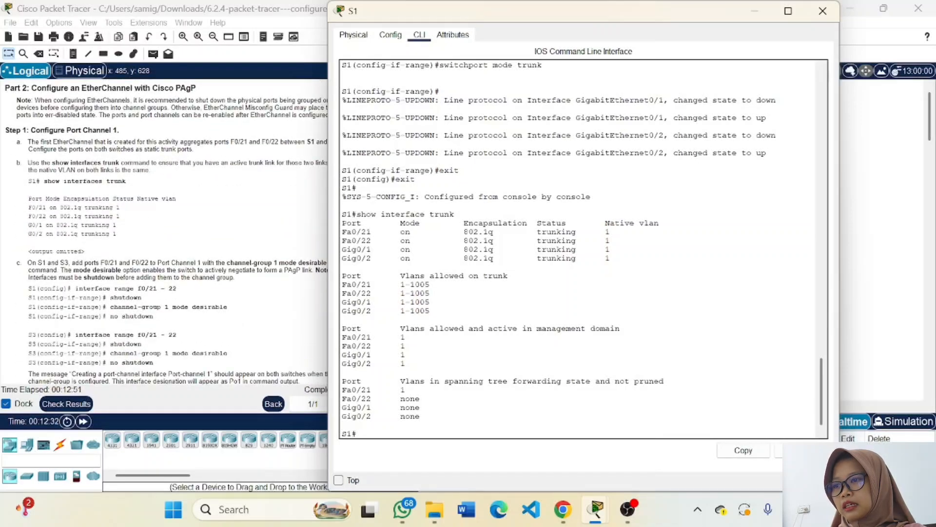
pyautogui.click(823, 11)
pyautogui.moveTo(26, 262); pyautogui.dragTo(171, 277)
pyautogui.click(404, 341)
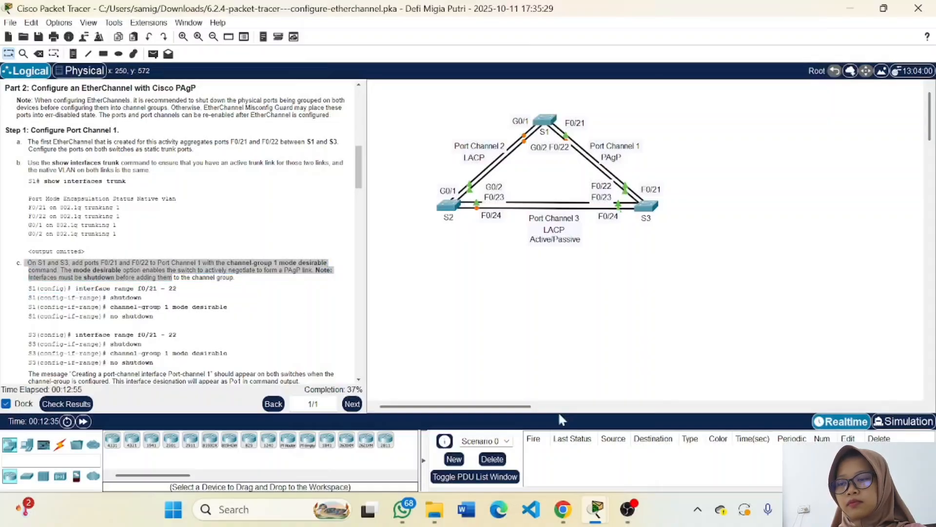
# Step: Bring up S1's CLI again and enter global configuration mode with conf t
pyautogui.moveTo(603, 524)
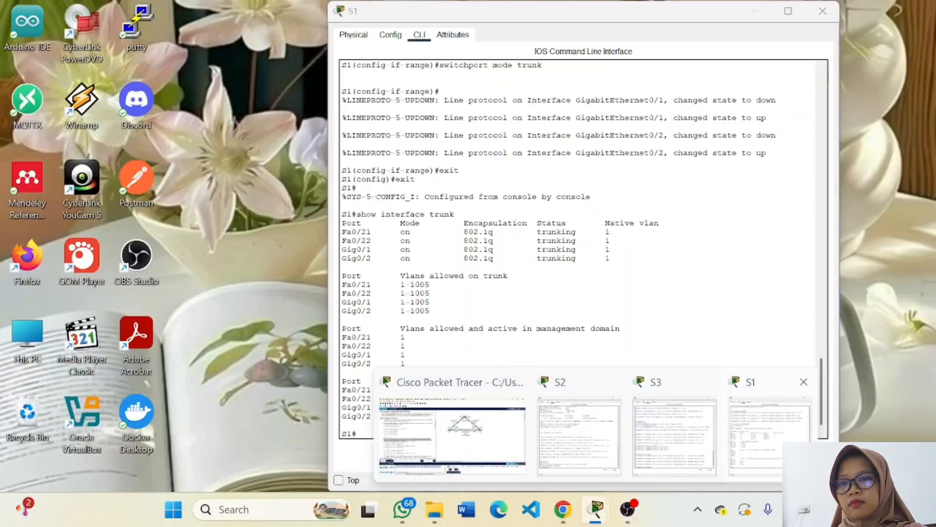
pyautogui.click(770, 424)
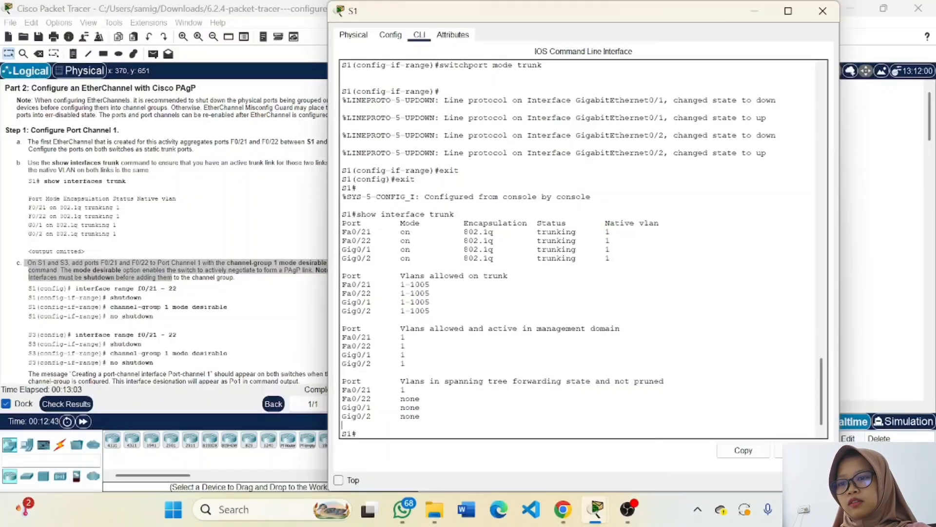
pyautogui.write('cond')
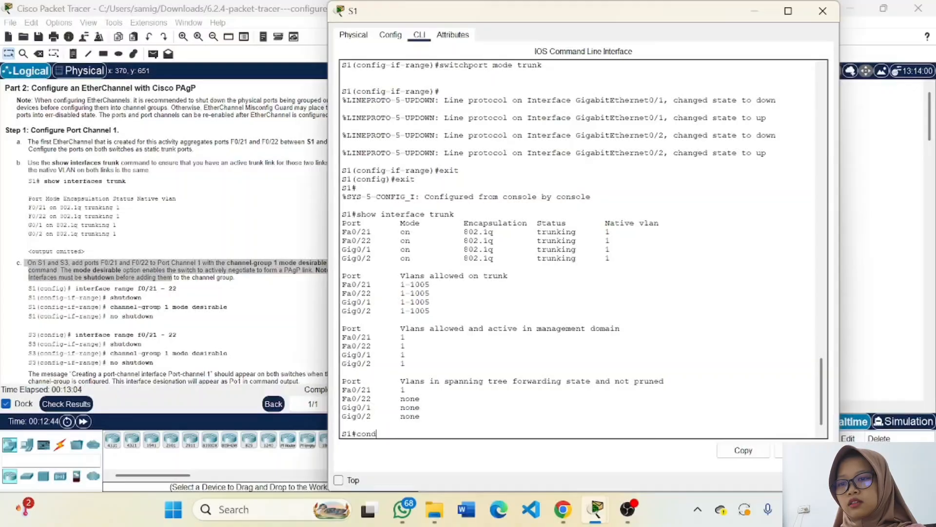
pyautogui.press('BackSpace')
pyautogui.write('f')
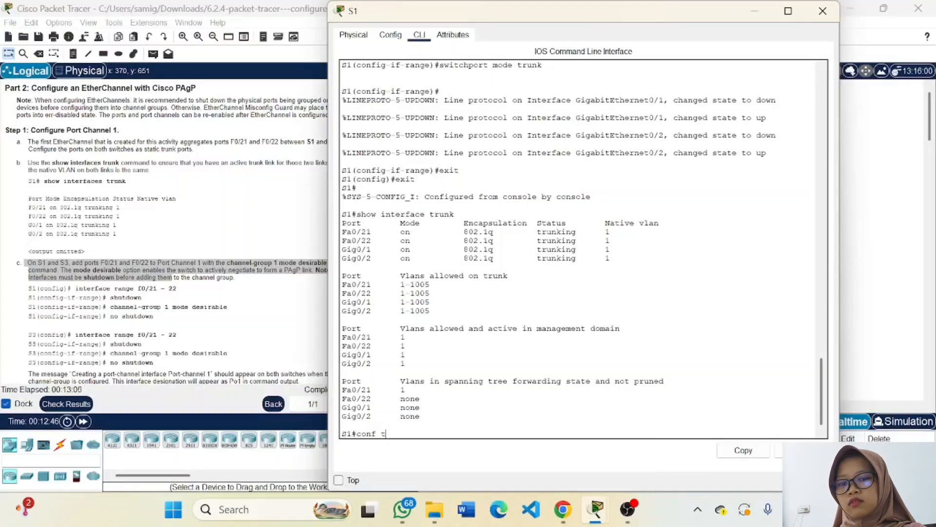
pyautogui.write(' t')
pyautogui.press('Return')
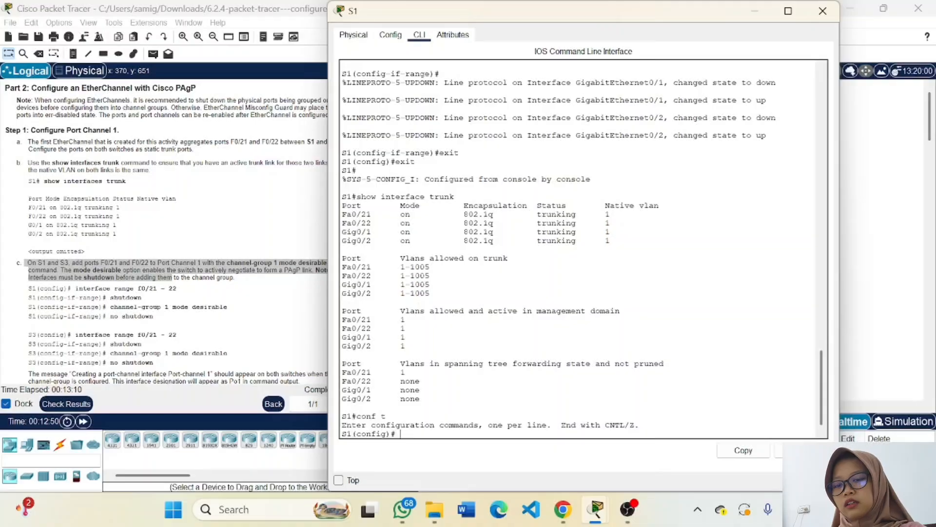
# Step: Select interface range f0/21-22 on S1 and disable both ports with shutdown
pyautogui.write('interfa')
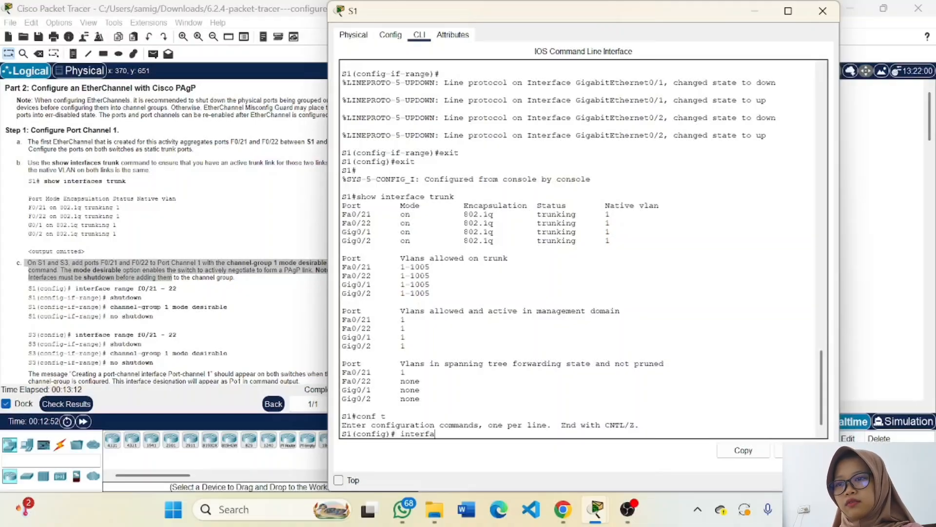
pyautogui.write('ce range')
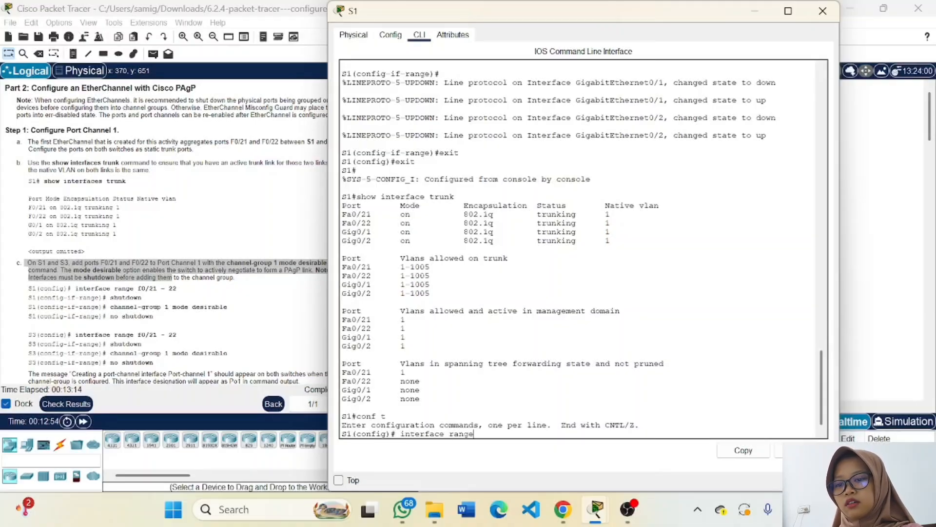
pyautogui.write(' f0/')
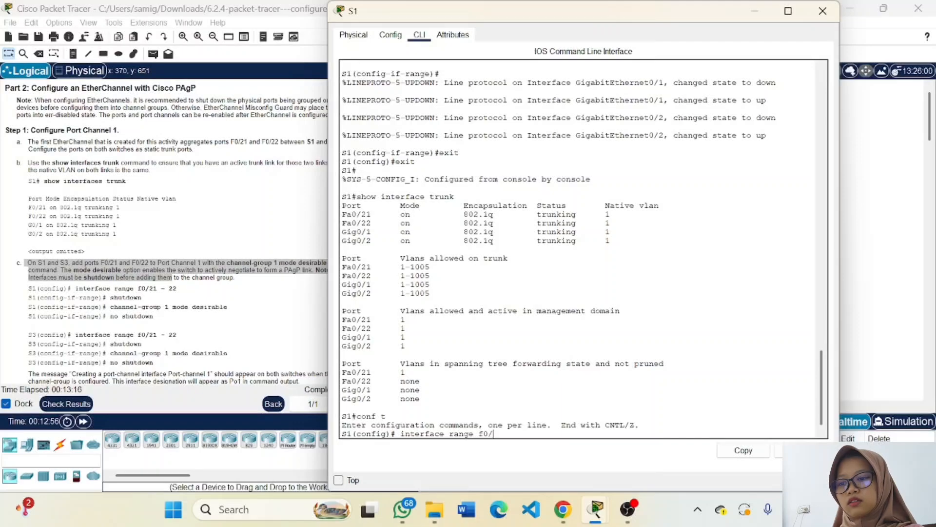
pyautogui.write('21-22')
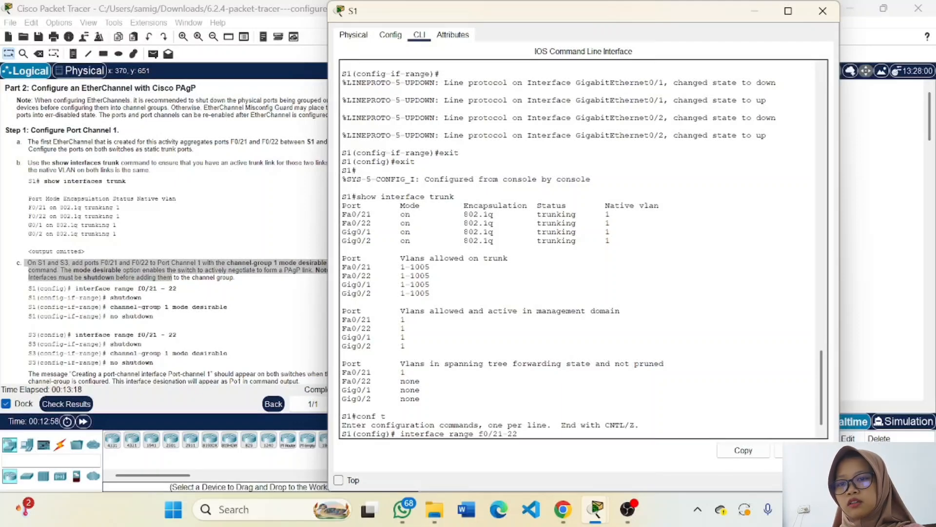
pyautogui.press('Return')
pyautogui.write('s')
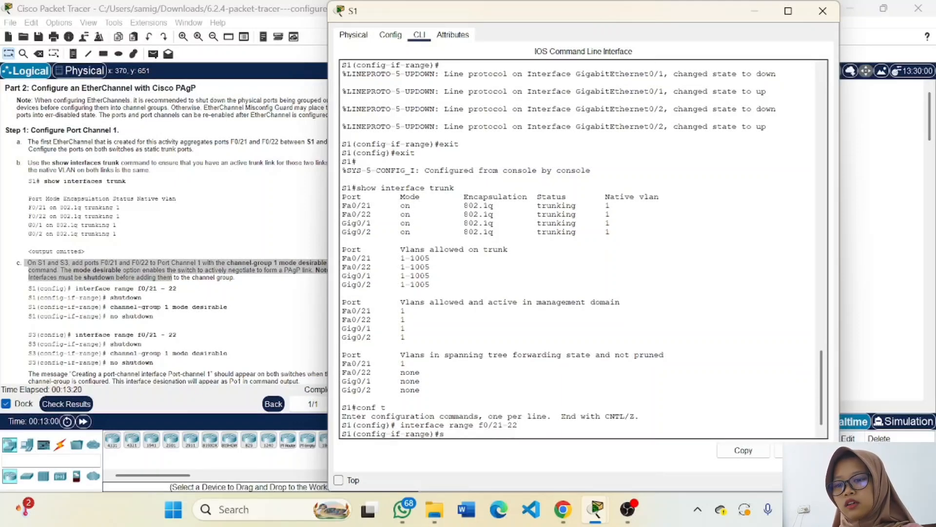
pyautogui.write('hutdown')
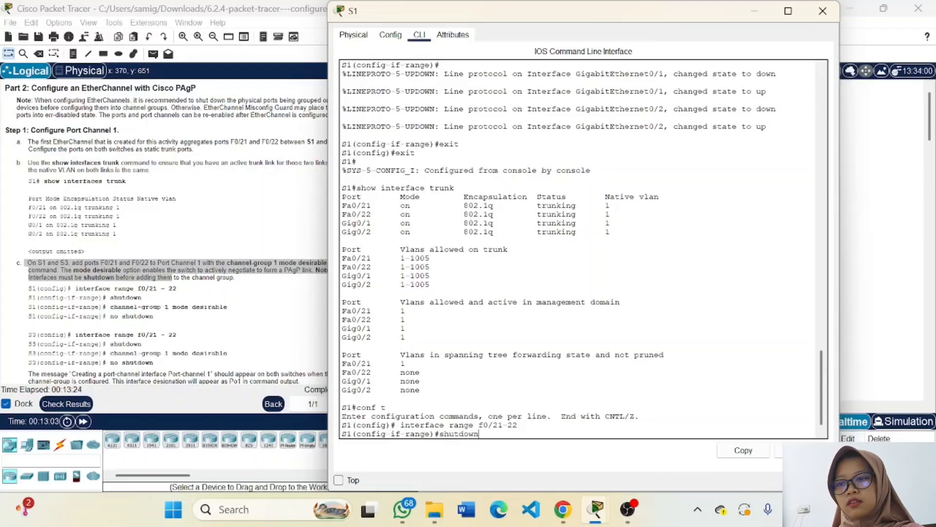
pyautogui.press('Return')
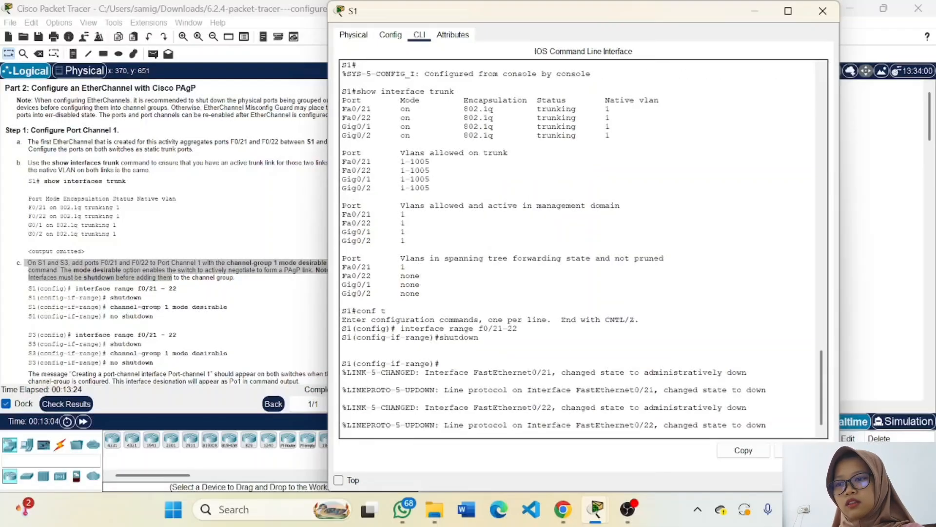
pyautogui.press('Return')
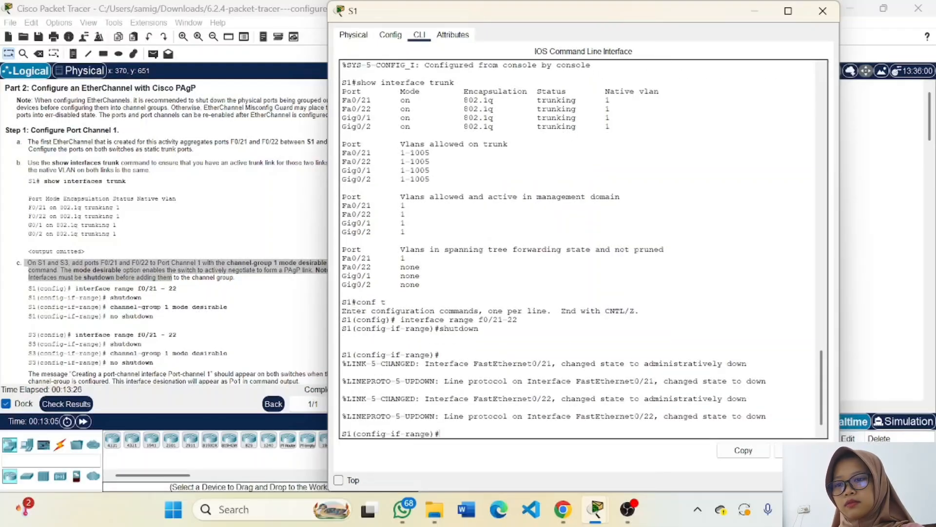
# Step: Add S1's selected port range to Port Channel 1 with channel-group 1 mode desirable
pyautogui.write('ch')
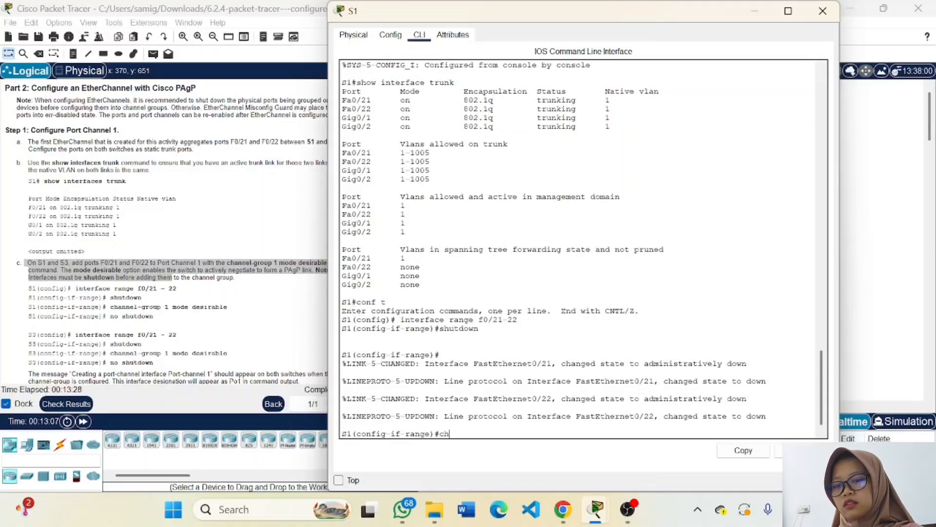
pyautogui.write('anne')
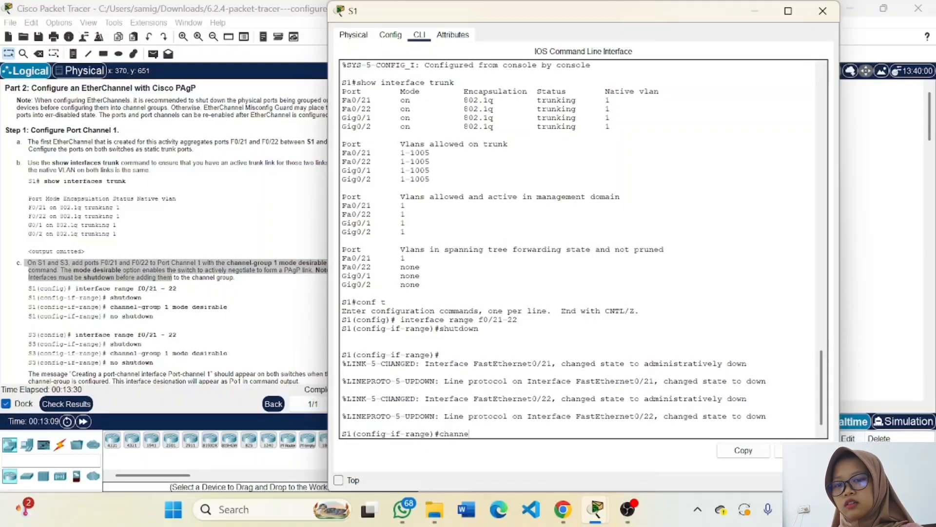
pyautogui.write('l-group')
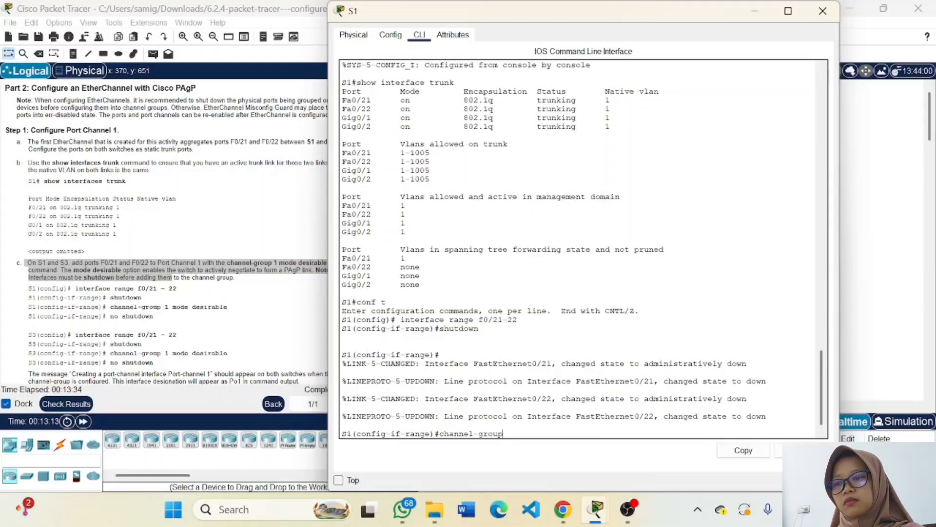
pyautogui.write(' 1 m')
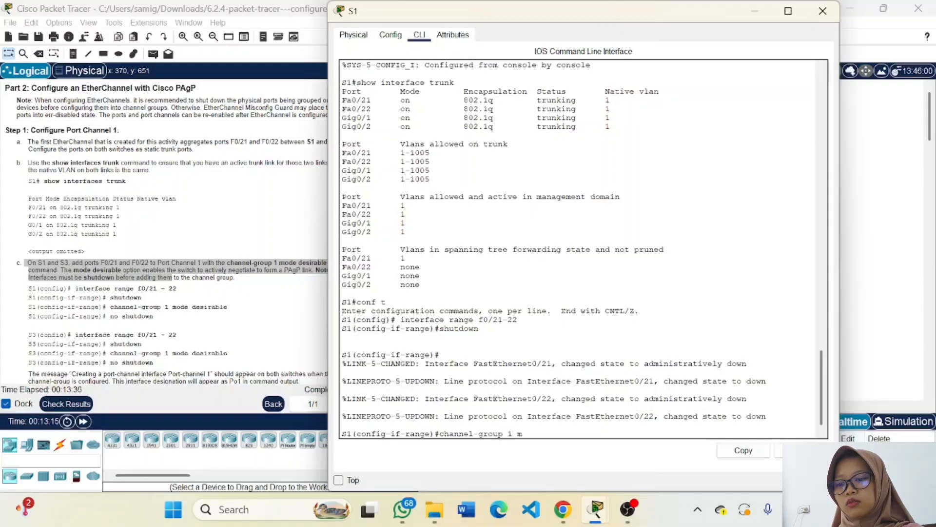
pyautogui.write('ode de')
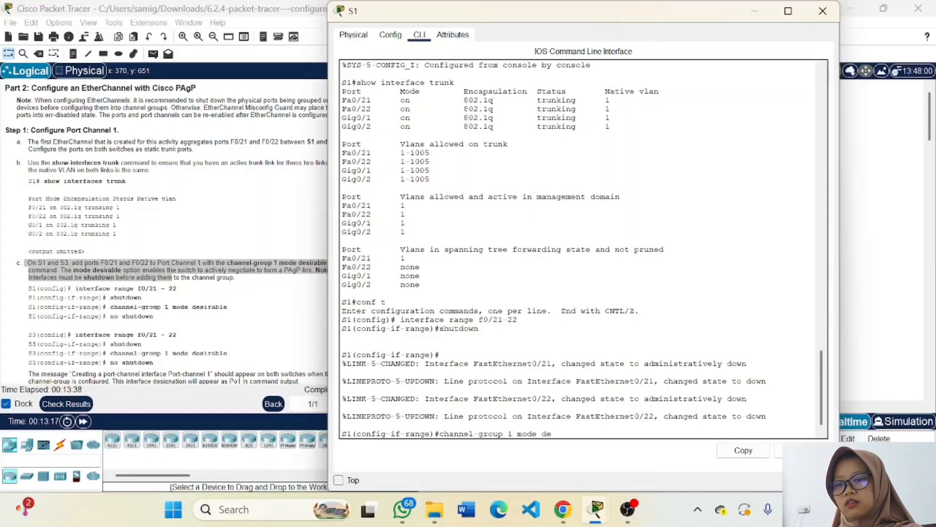
pyautogui.write('sirable')
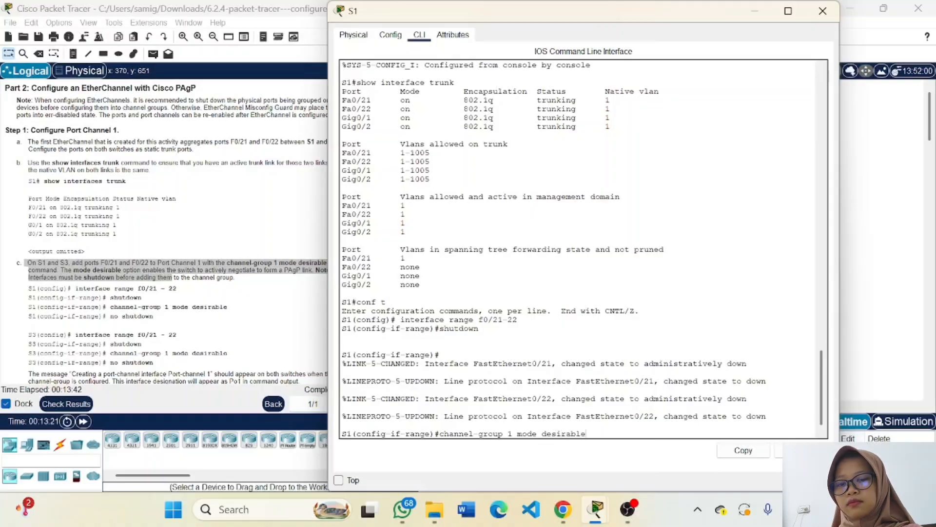
pyautogui.press('Return')
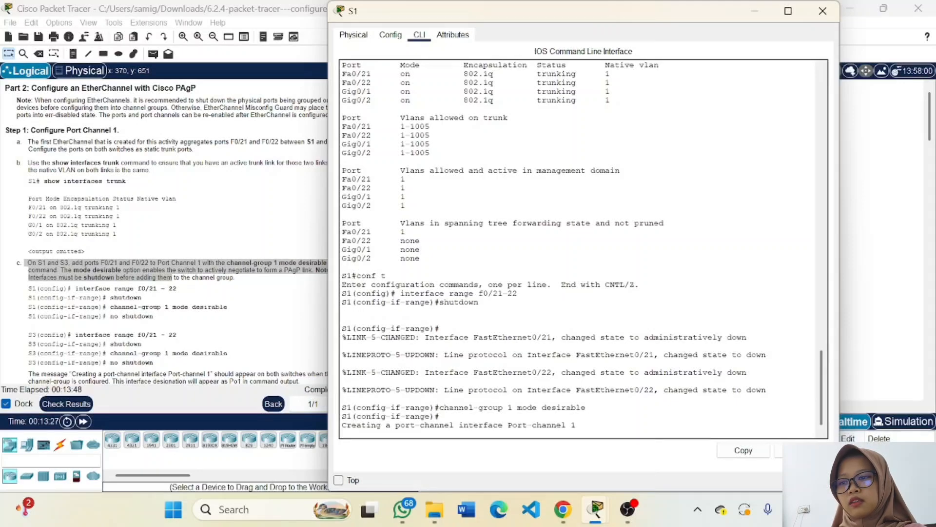
pyautogui.press('Return')
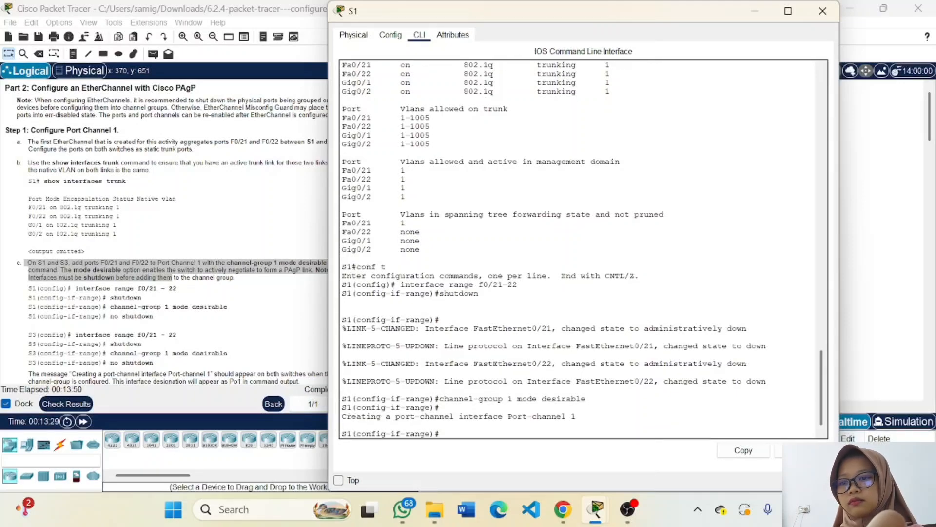
# Step: Re-enable S1's f0/21-22 ports with no shutdown and put S1's window away
pyautogui.write('no s')
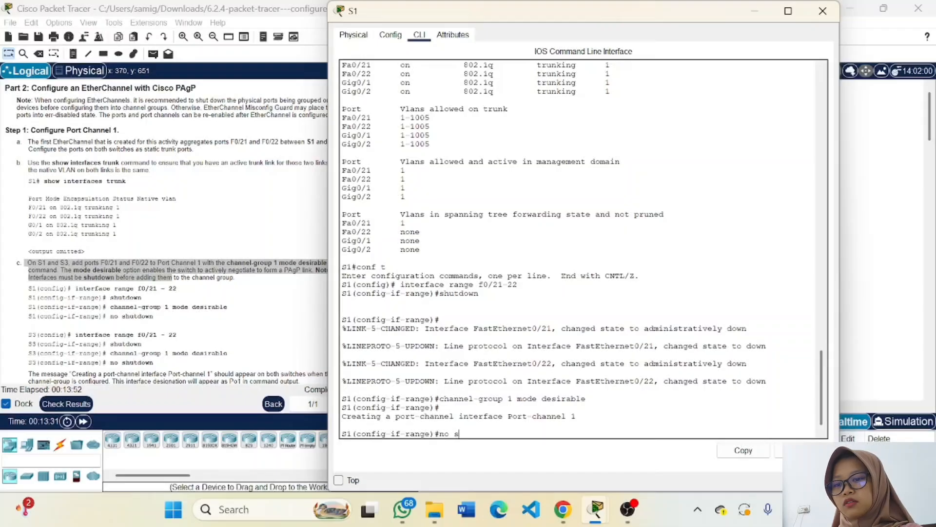
pyautogui.write('hutdown')
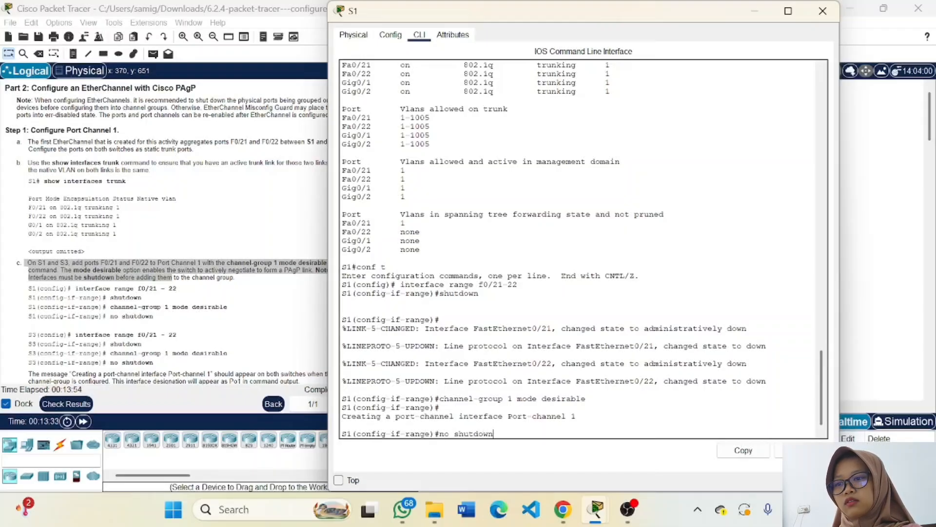
pyautogui.press('Return')
pyautogui.press('Return')
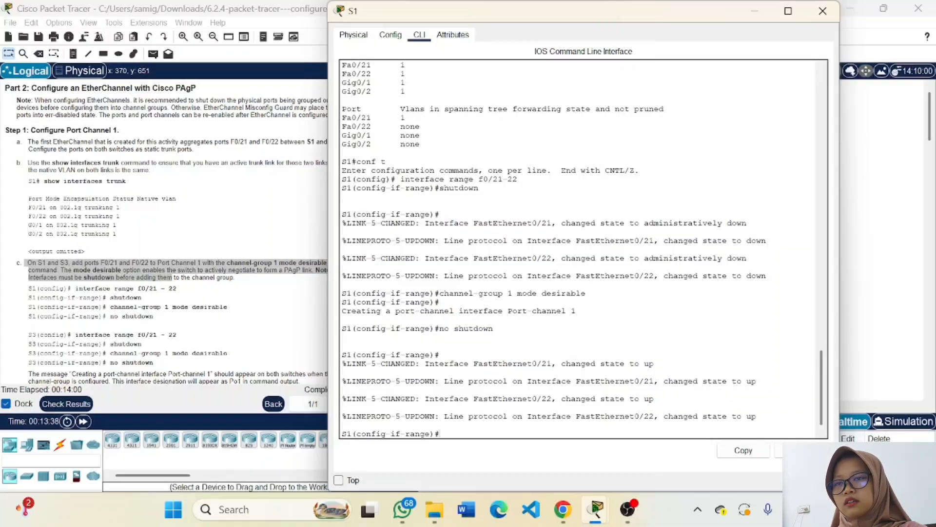
pyautogui.click(755, 11)
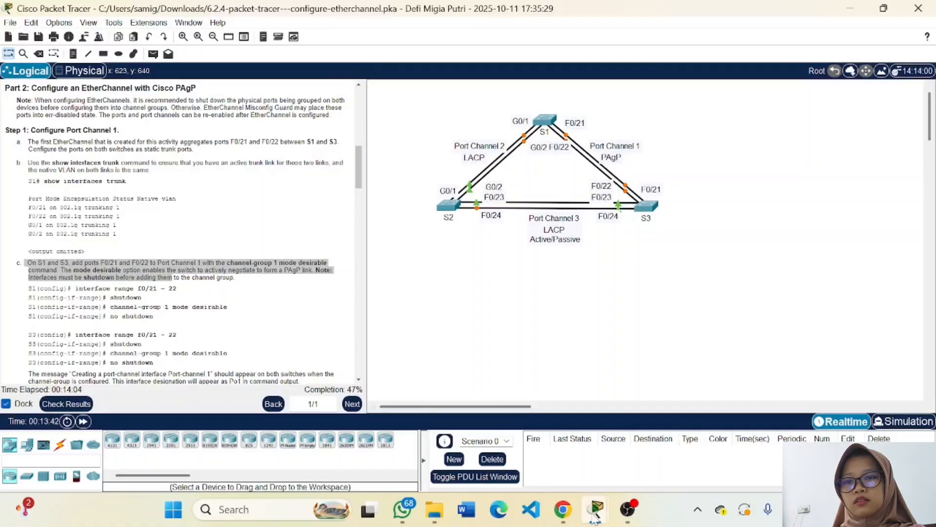
# Step: Bring up S3's CLI and exit interface range configuration back to global configuration mode
pyautogui.moveTo(595, 509)
pyautogui.click(671, 442)
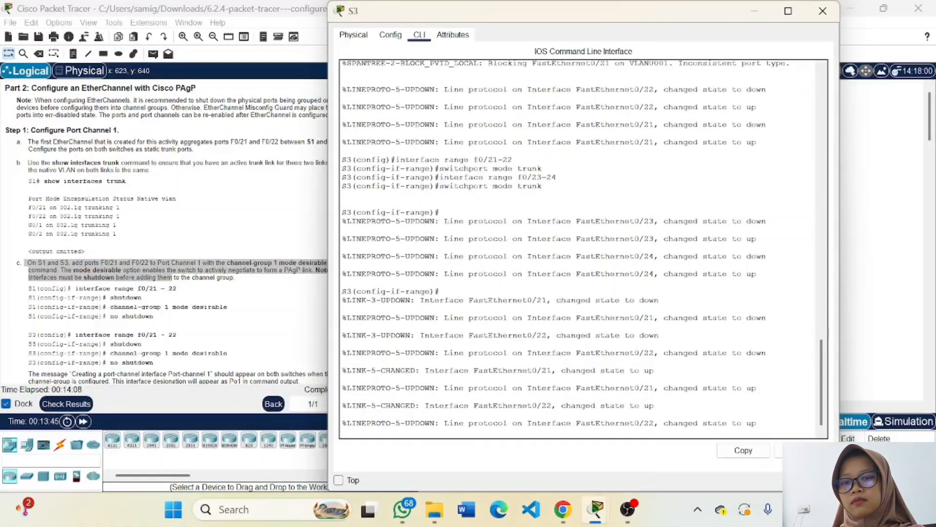
pyautogui.press('Return')
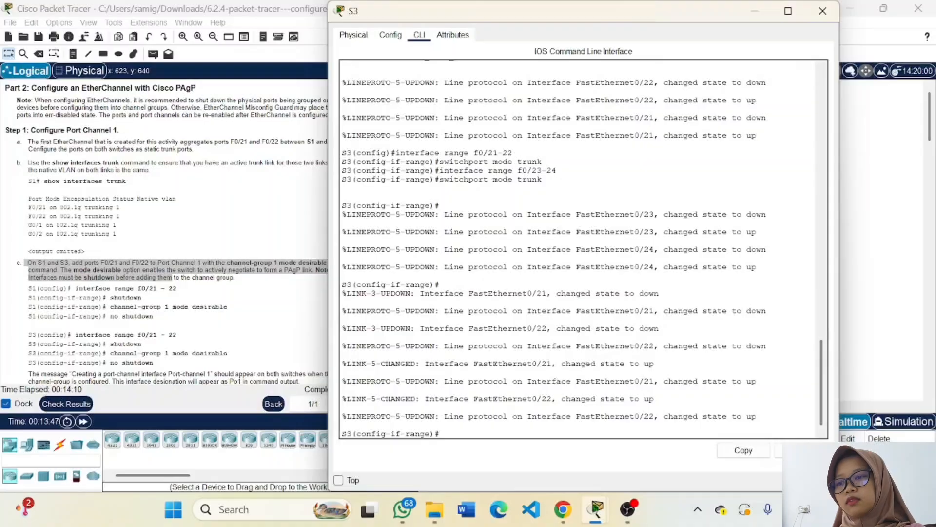
pyautogui.write('exit')
pyautogui.press('Return')
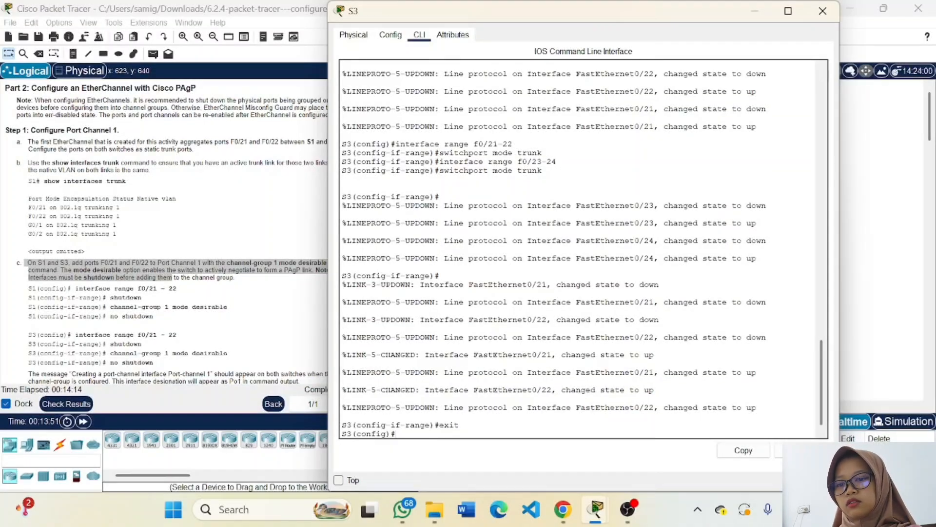
# Step: Select interface range f0/21-22 on S3 and disable both ports with shutdown
pyautogui.write('inter')
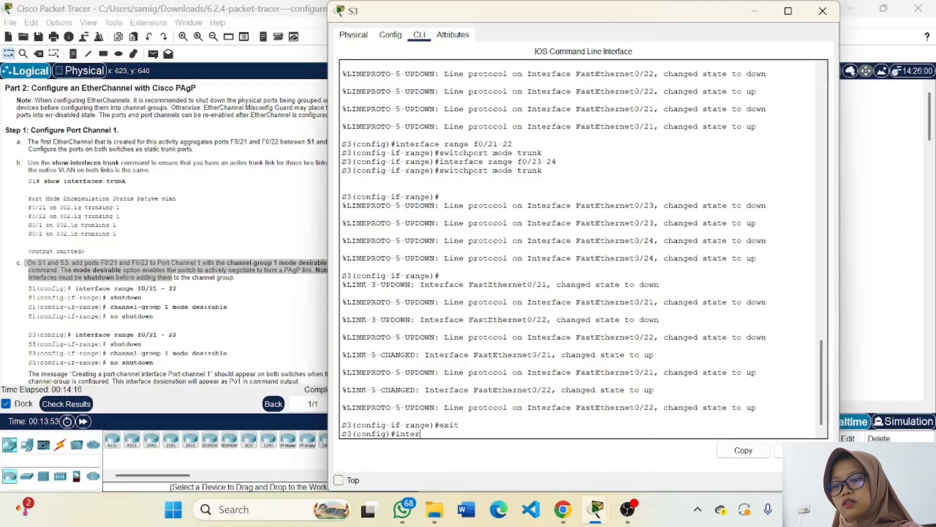
pyautogui.write('face ran')
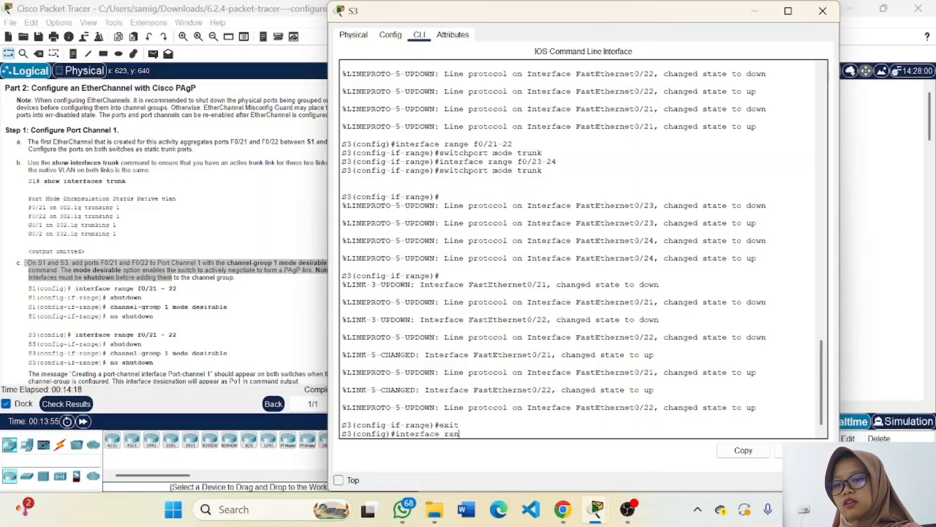
pyautogui.write('ge ')
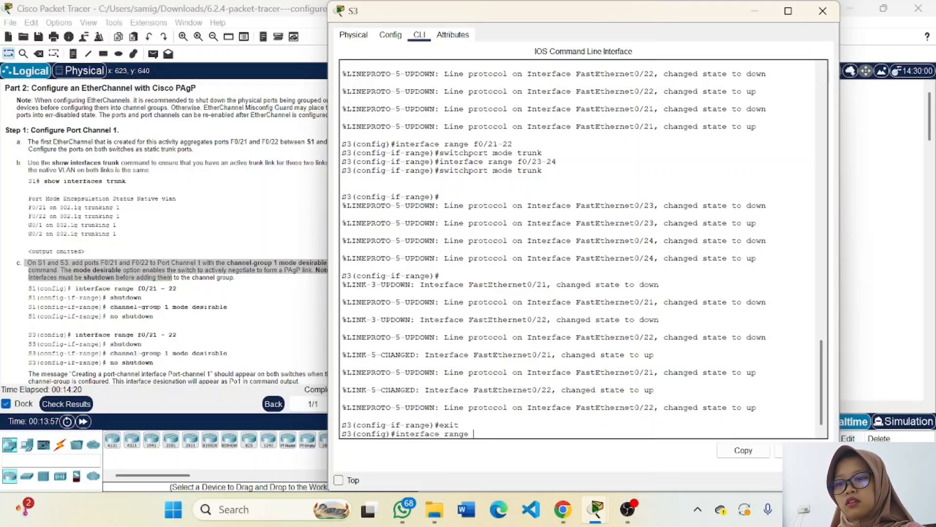
pyautogui.write('f0/2')
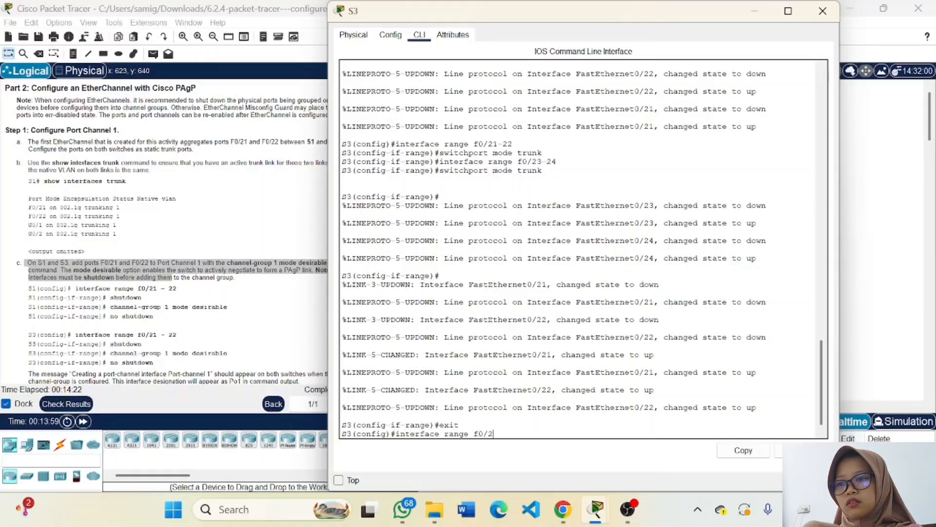
pyautogui.write('1-22')
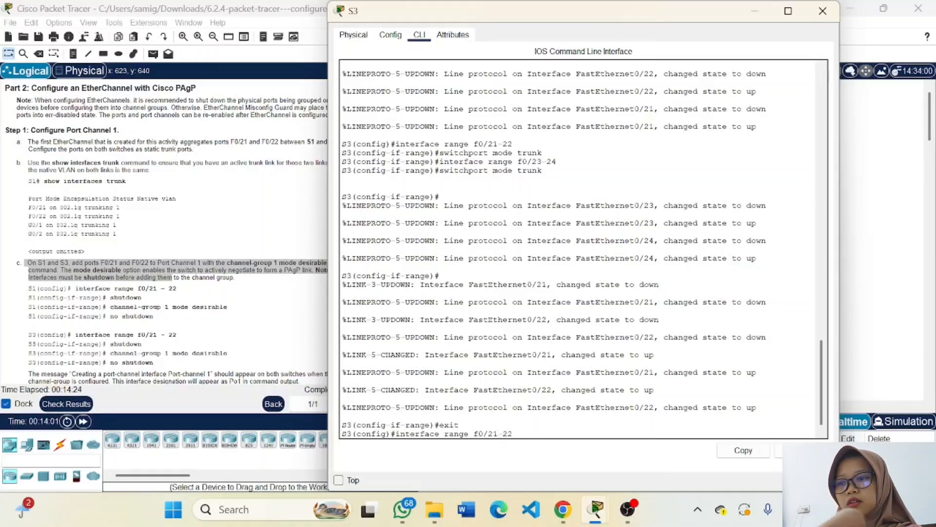
pyautogui.press('Return')
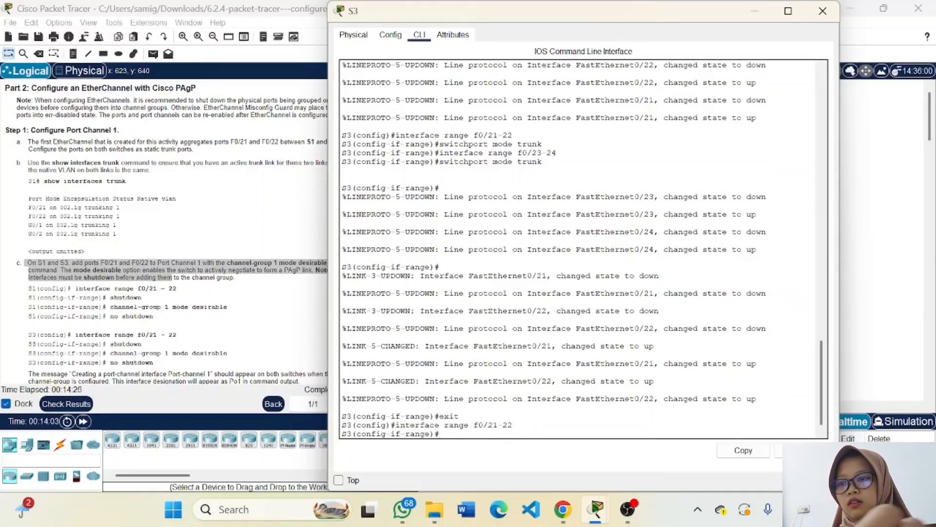
pyautogui.write('shutdown')
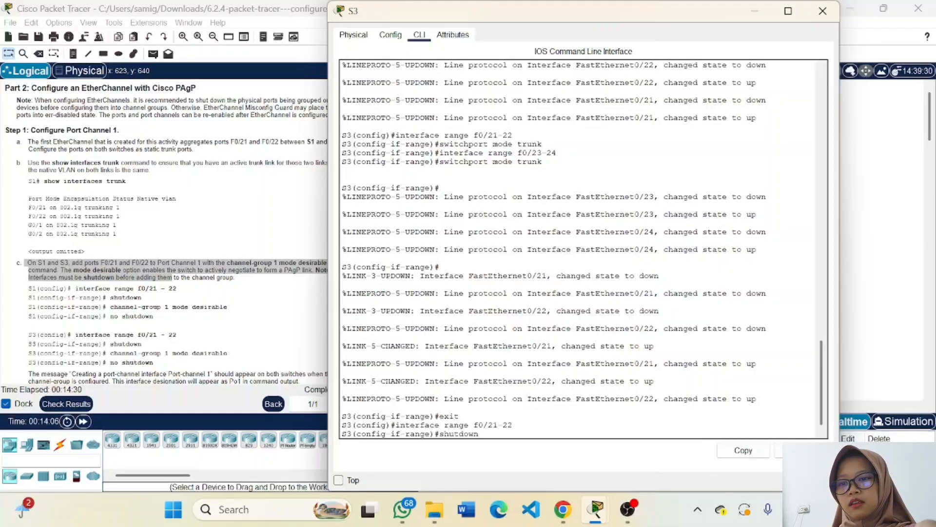
pyautogui.press('Return')
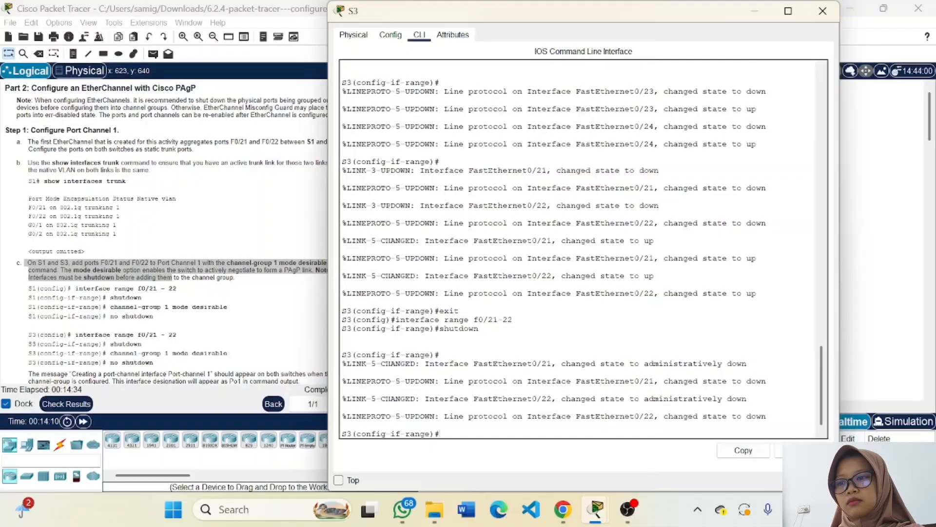
# Step: Add S3's selected port range to Port Channel 1 with channel-group 1 mode desirable
pyautogui.write('channe')
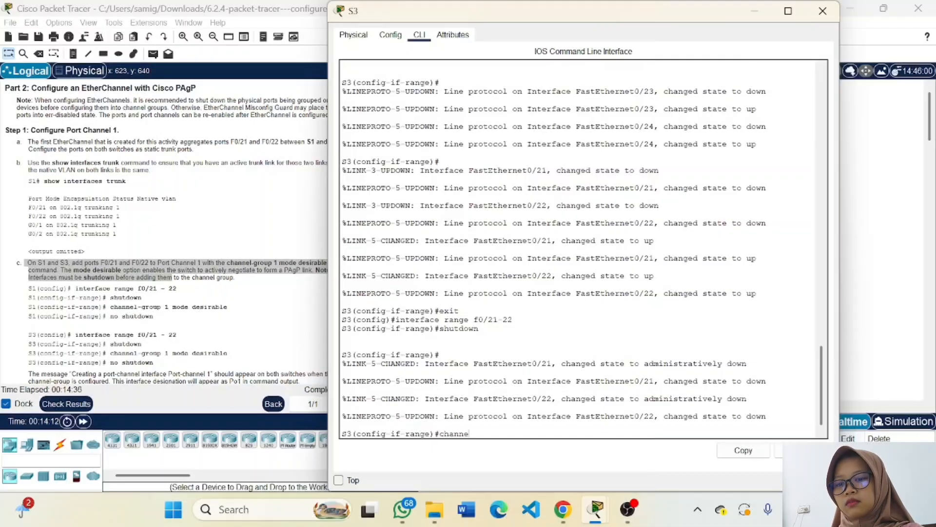
pyautogui.write('l-grou')
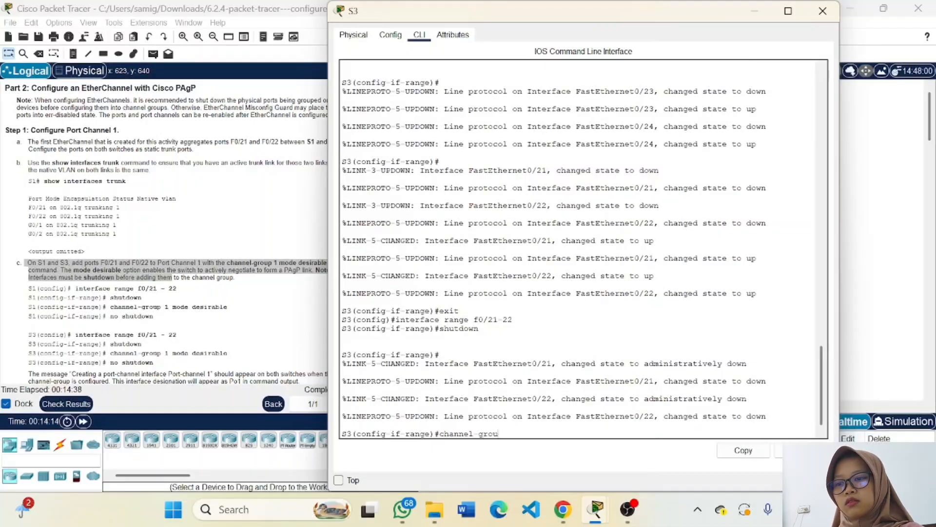
pyautogui.write('p 1')
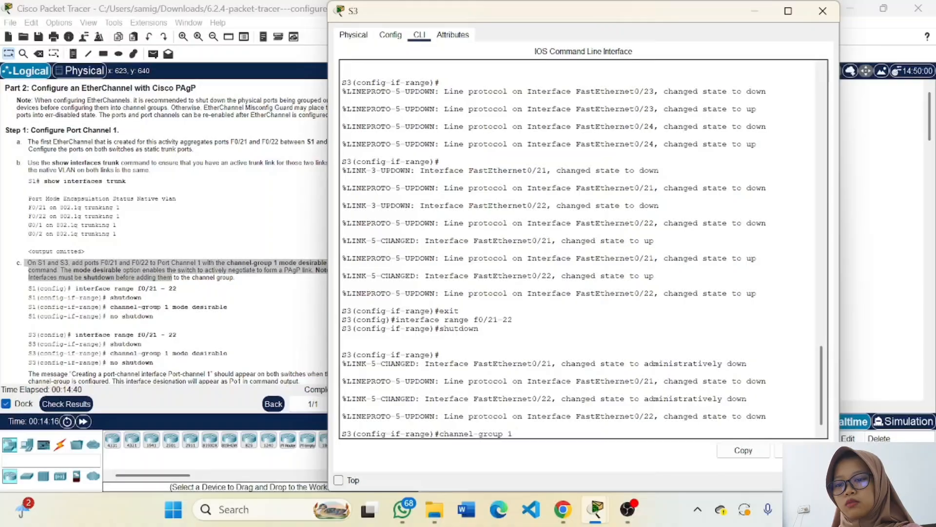
pyautogui.write(' mode de')
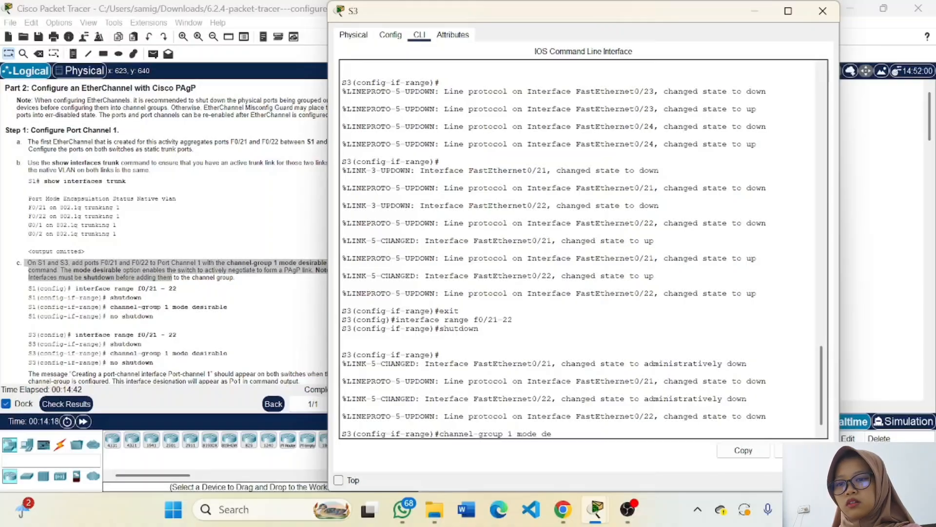
pyautogui.write('sira')
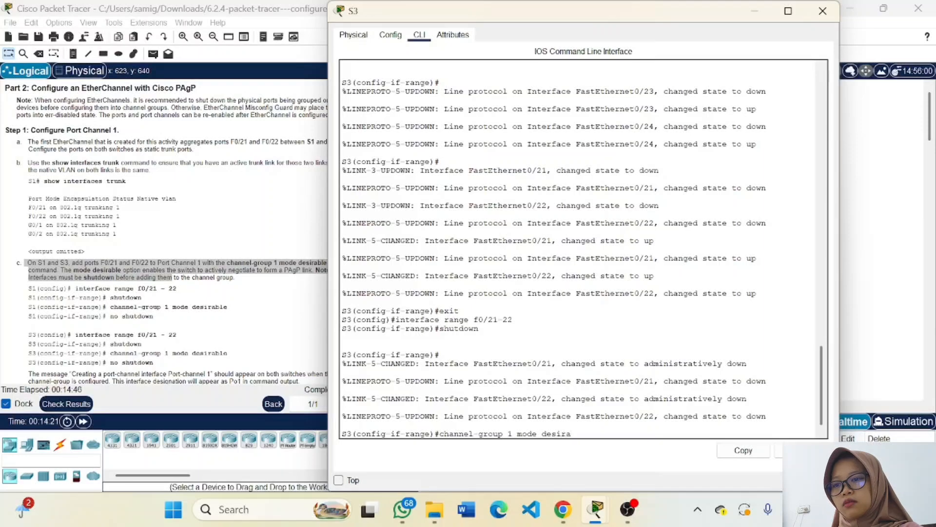
pyautogui.write('ble')
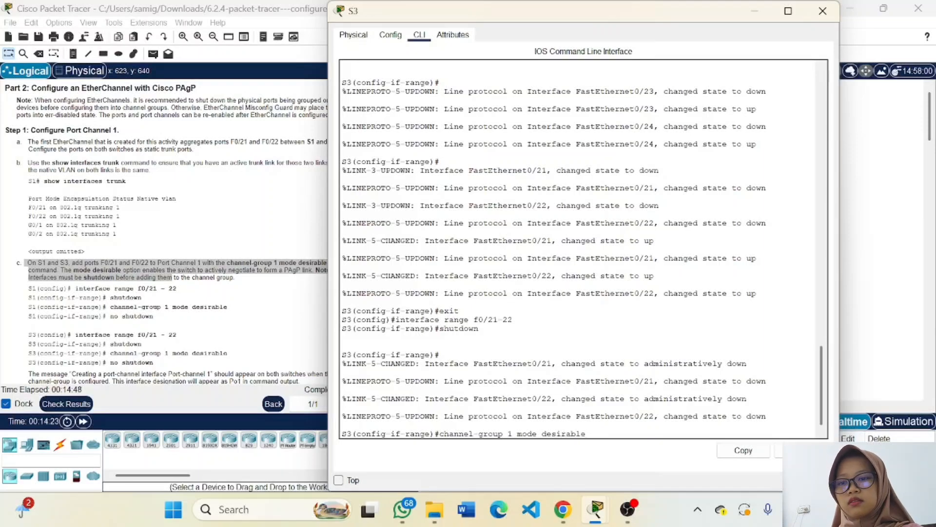
pyautogui.press('Return')
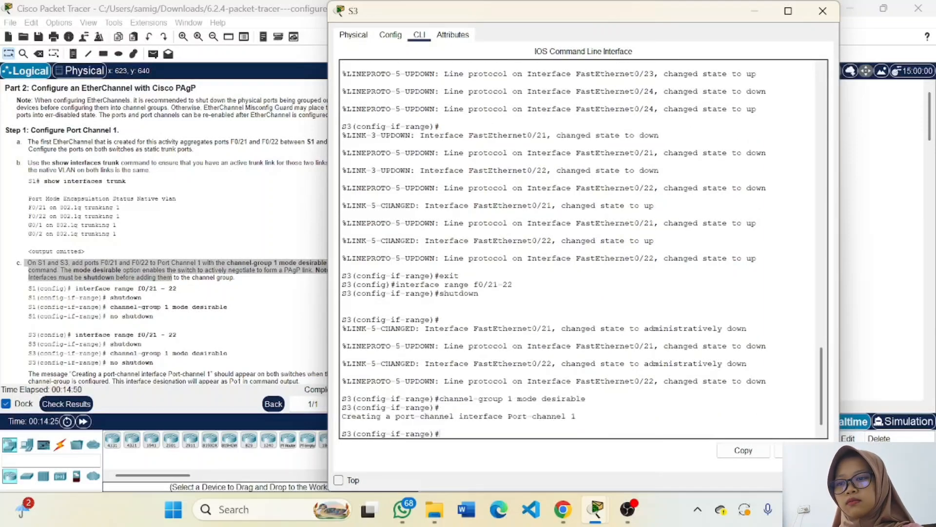
# Step: Re-enable S3's f0/21-22 ports with no shutdown, highlight the port-channel creation message and put S3's window away
pyautogui.write('no shutdown')
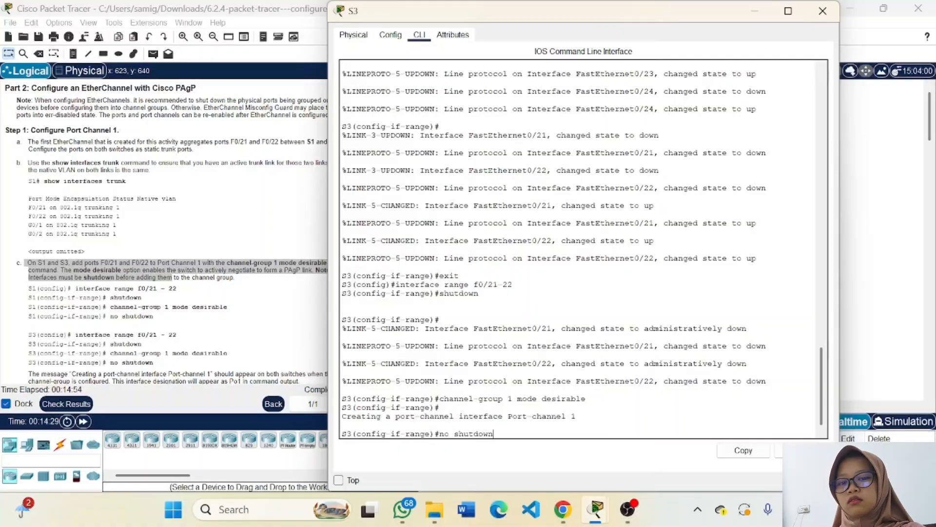
pyautogui.press('Return')
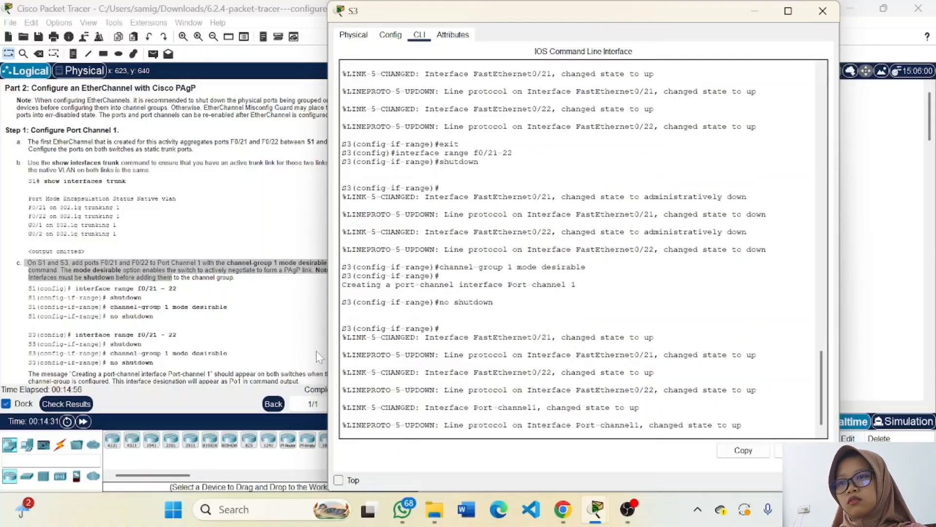
pyautogui.moveTo(486, 11); pyautogui.dragTo(458, 14)
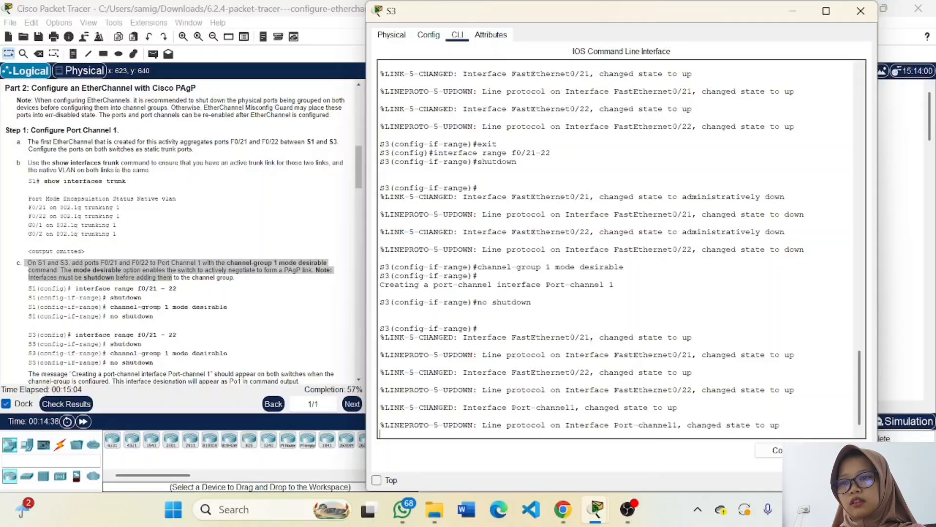
pyautogui.tripleClick(497, 285)
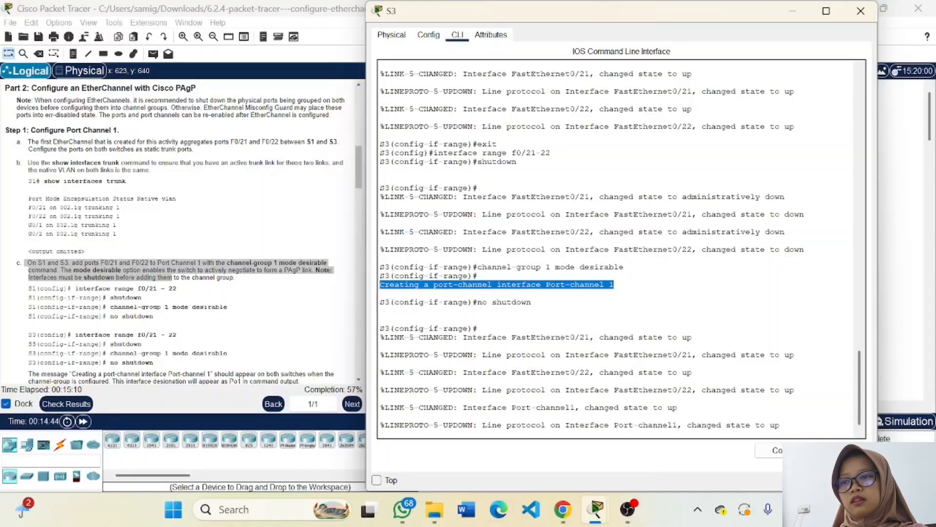
pyautogui.click(797, 14)
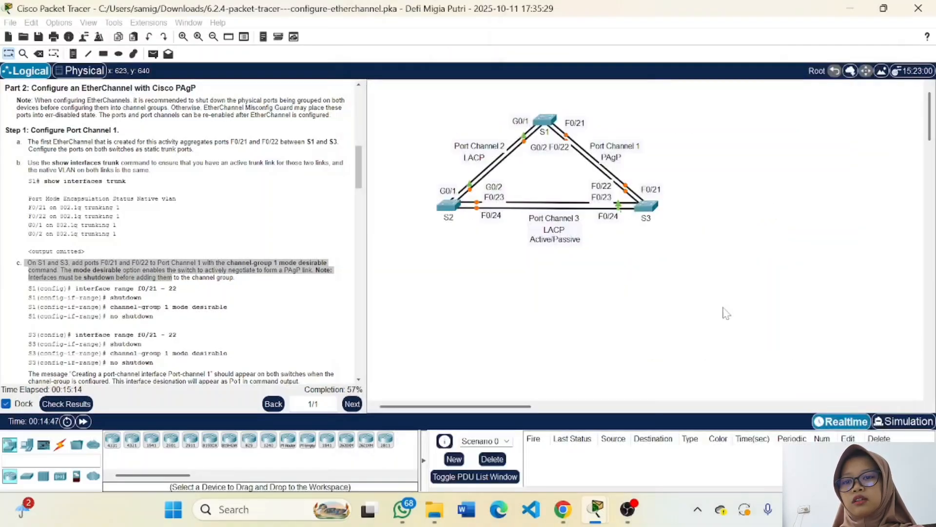
# Step: Bring up S1's CLI and exit interface range configuration back to global configuration mode
pyautogui.moveTo(601, 518)
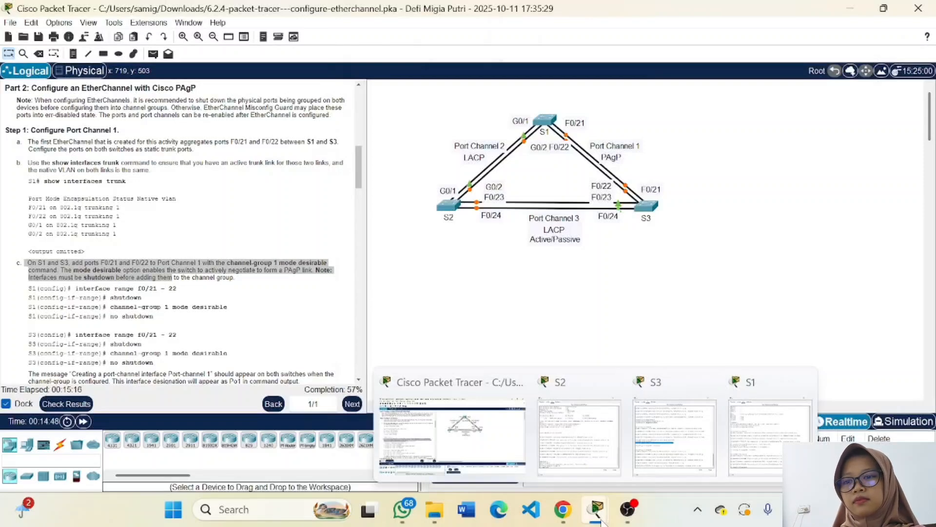
pyautogui.click(771, 436)
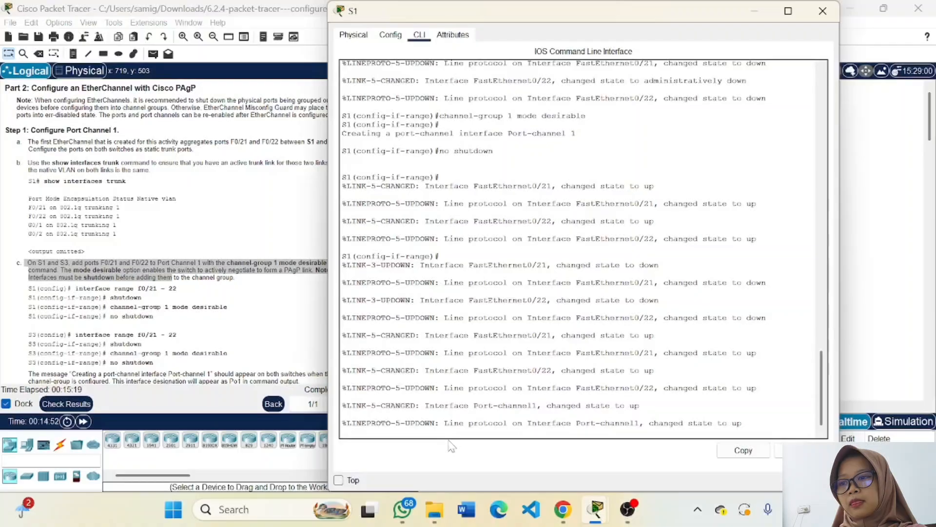
pyautogui.press('Return')
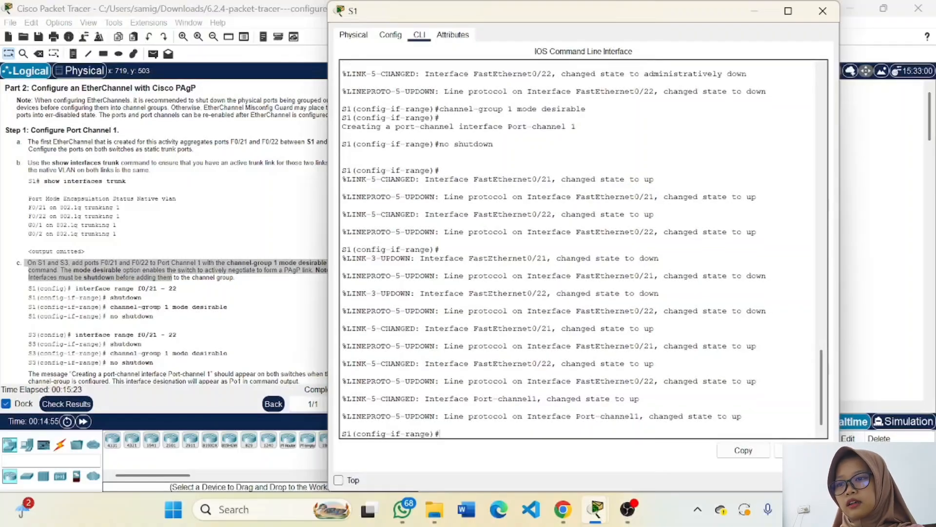
pyautogui.write('exi')
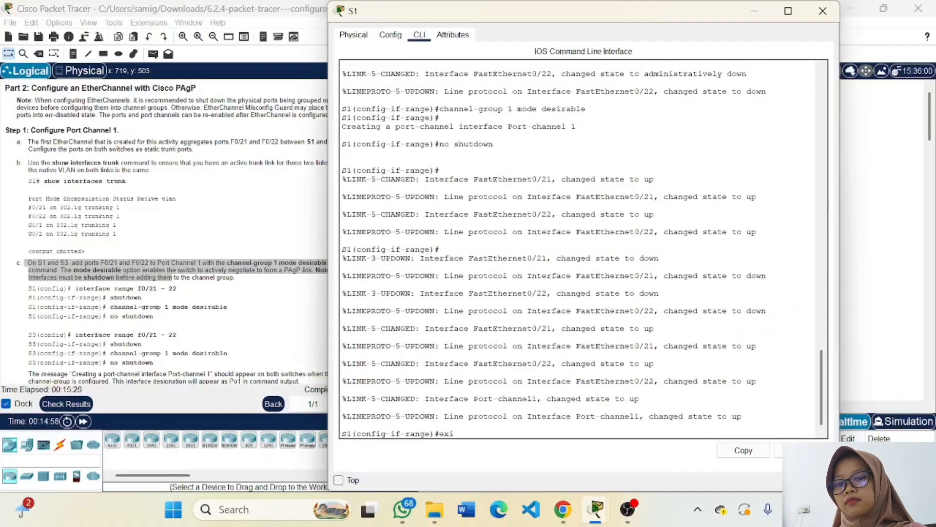
pyautogui.write('t')
pyautogui.press('Return')
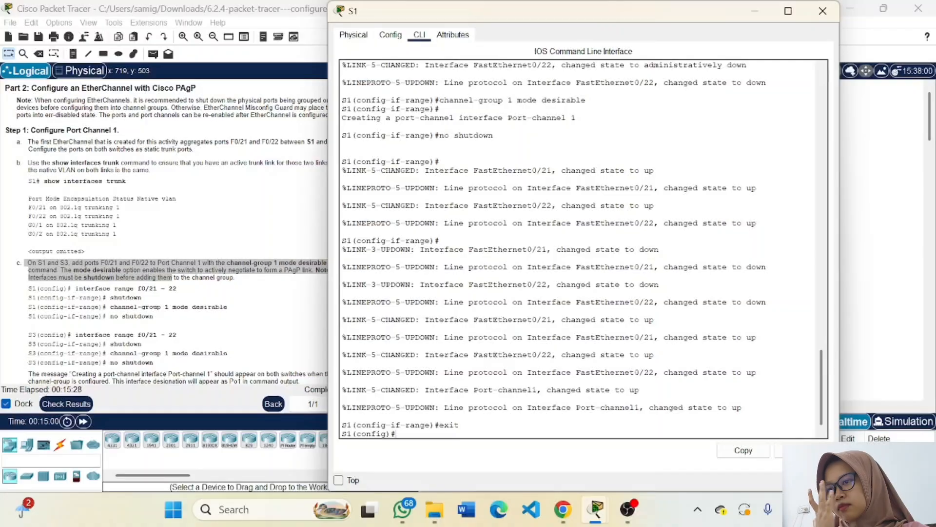
# Step: Enter configuration of the logical interface port-channel 1 on S1, following step d of the instructions
pyautogui.scroll(-3, 166, 234)
pyautogui.scroll(-2, 166, 235)
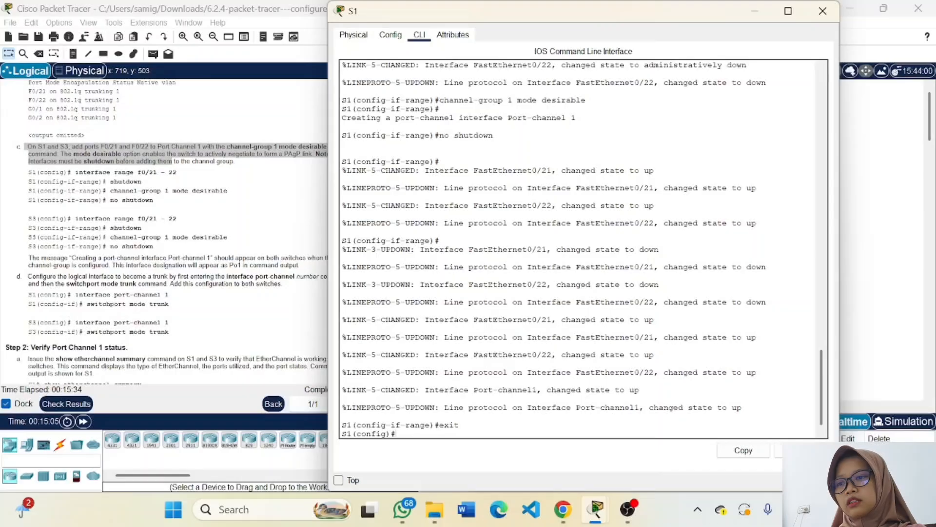
pyautogui.write('interface')
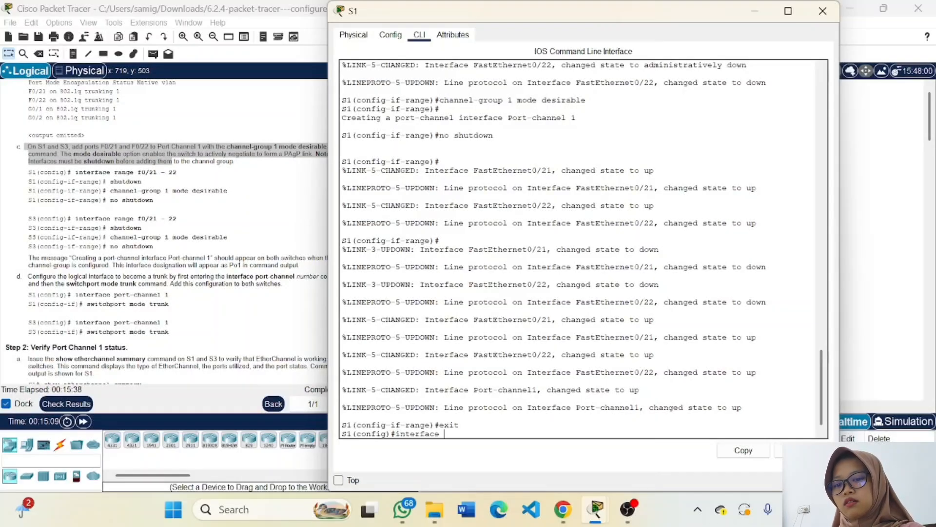
pyautogui.write(' port-ch')
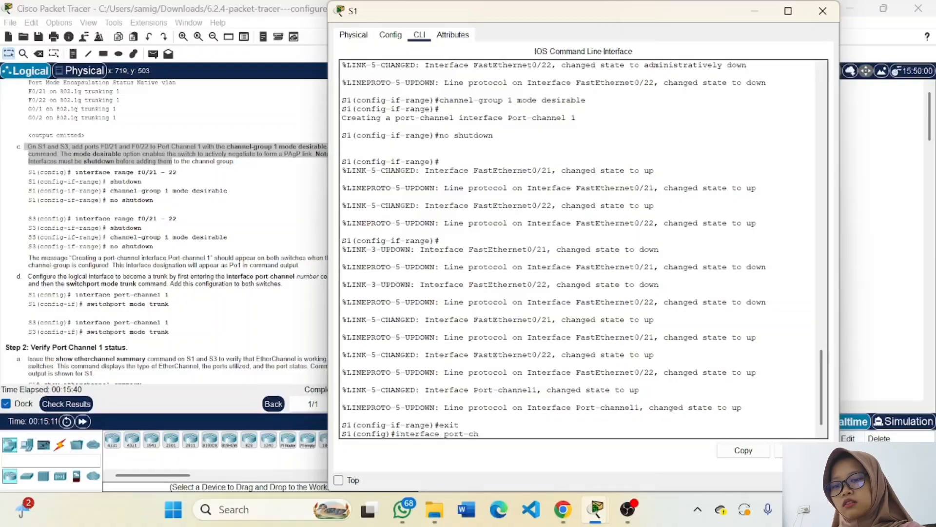
pyautogui.write('annel')
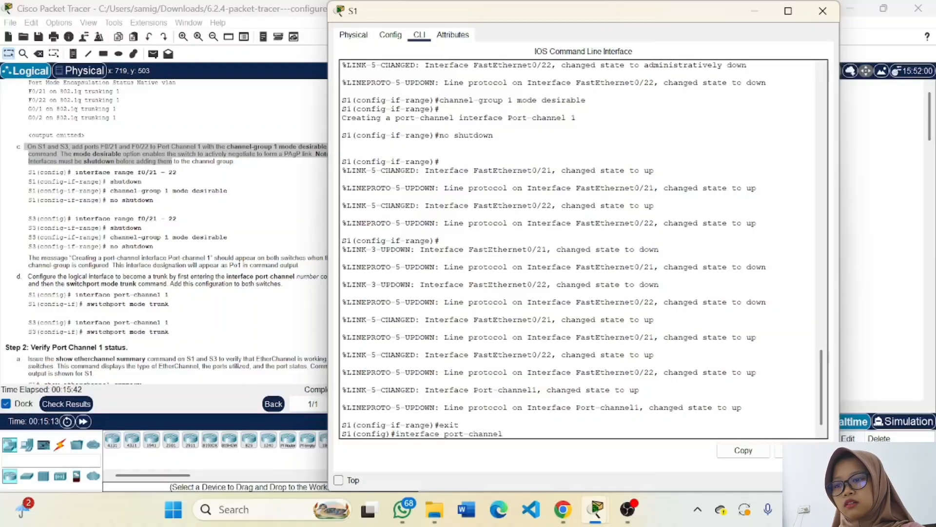
pyautogui.write(' 1')
pyautogui.press('Return')
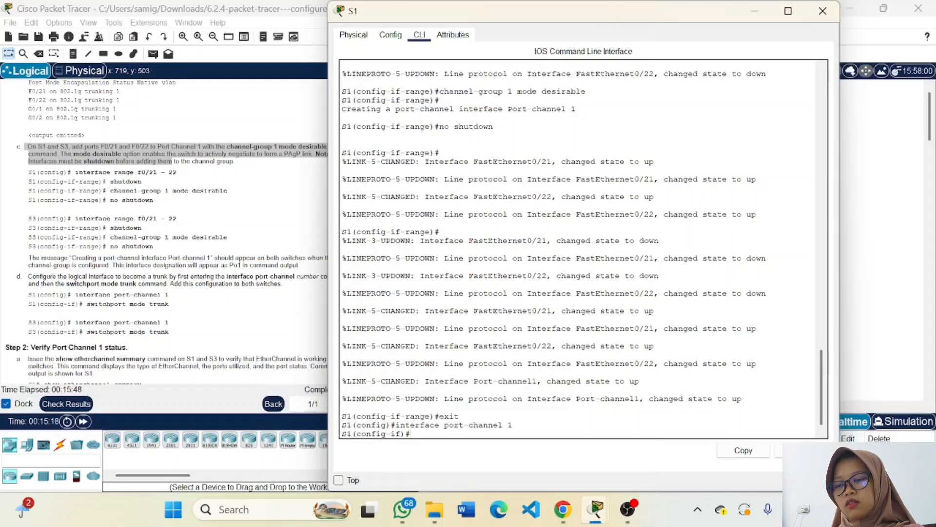
# Step: Make port-channel 1 on S1 a trunk with switchport mode trunk, correcting the misspelled command, and put S1's window away
pyautogui.write('switcp')
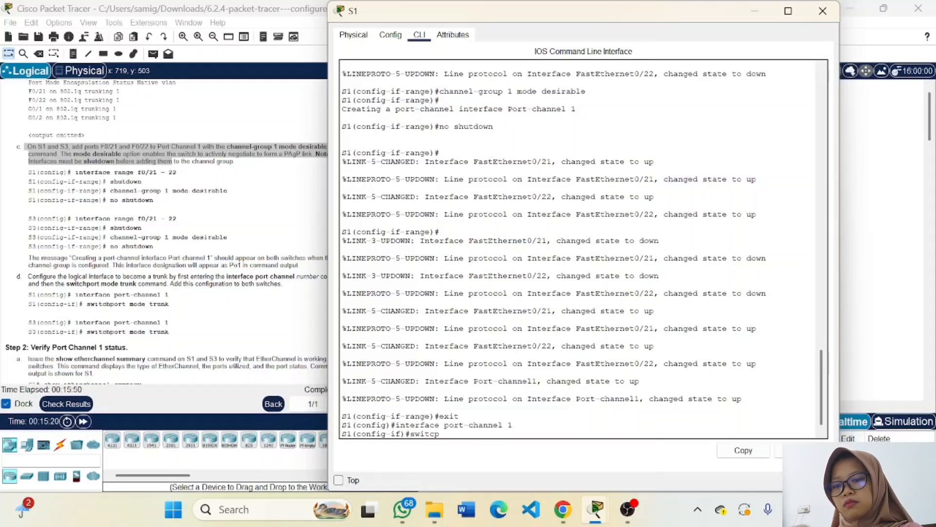
pyautogui.write('ort mode')
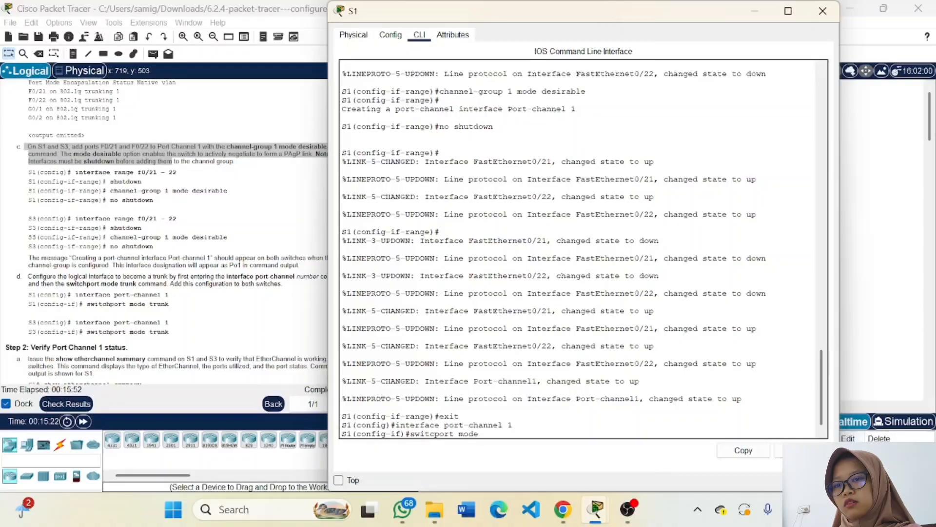
pyautogui.write(' a')
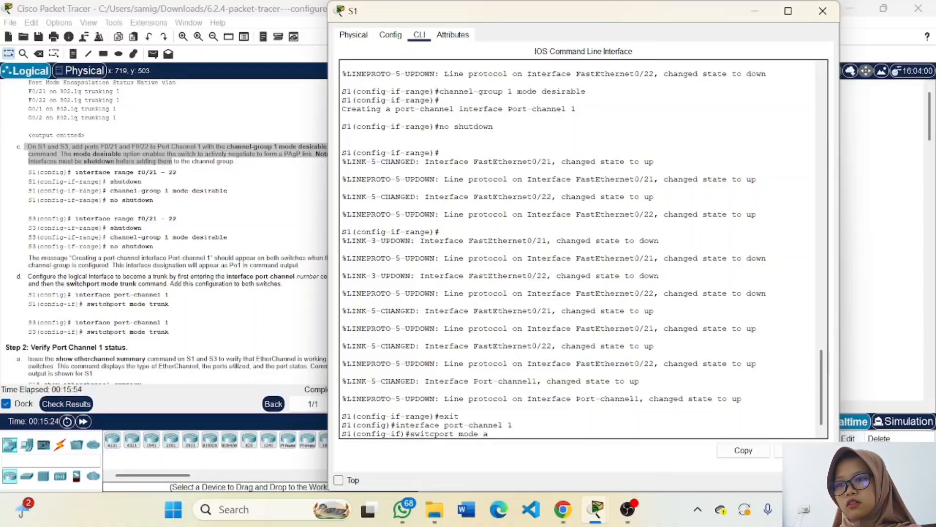
pyautogui.press('BackSpace')
pyautogui.write('trunl')
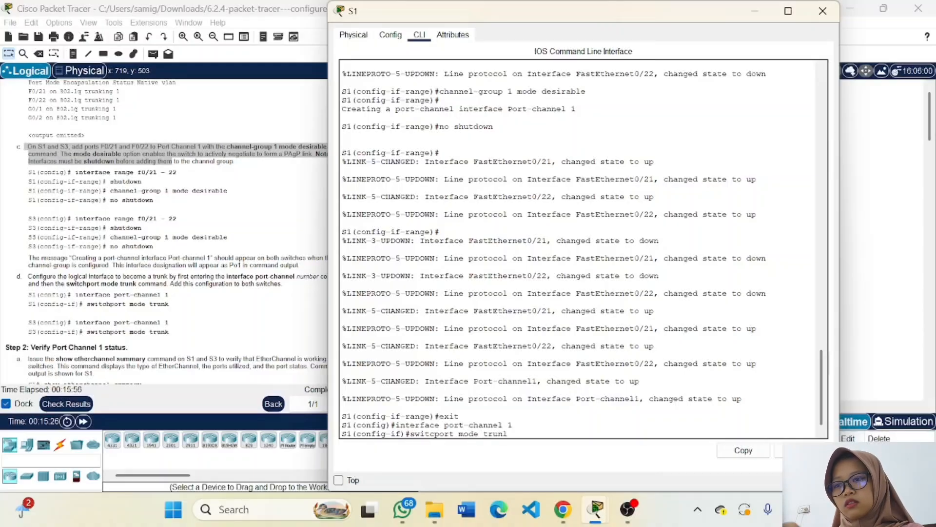
pyautogui.press('BackSpace')
pyautogui.write('k')
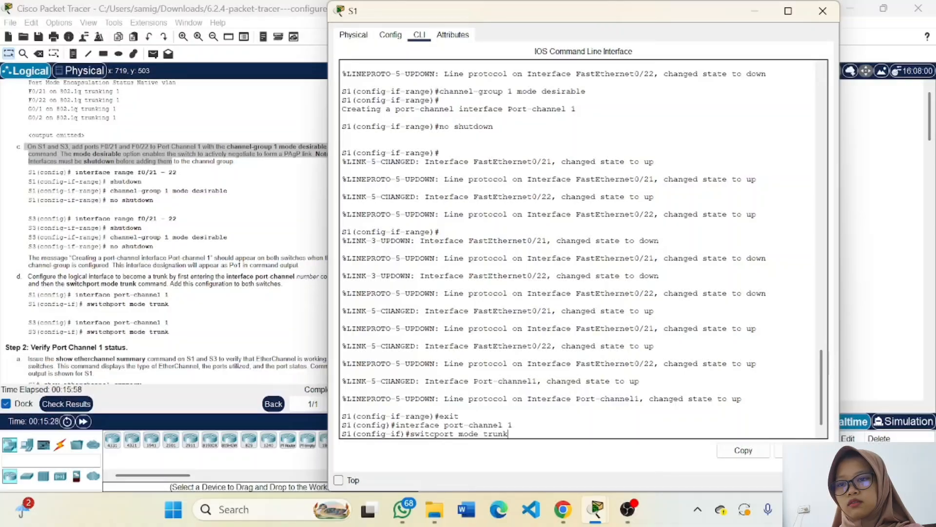
pyautogui.press('Return')
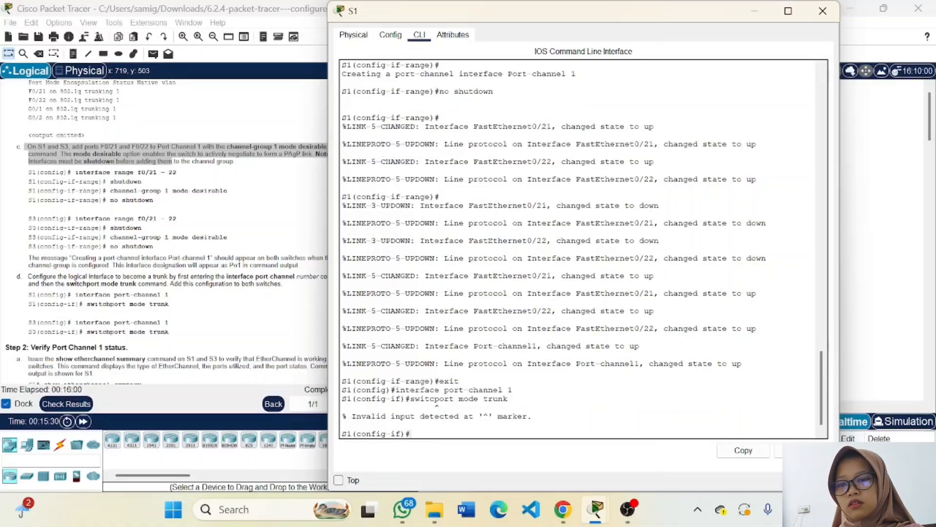
pyautogui.press('Up')
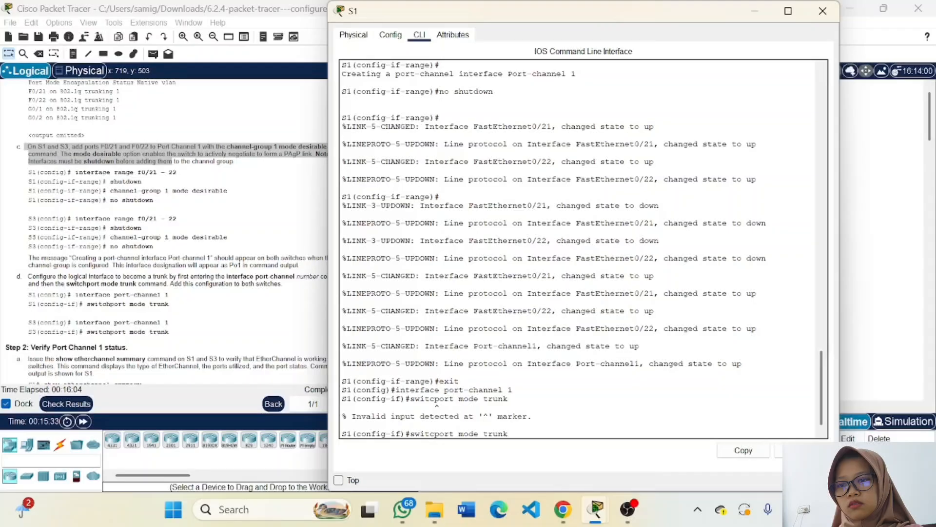
pyautogui.write('h')
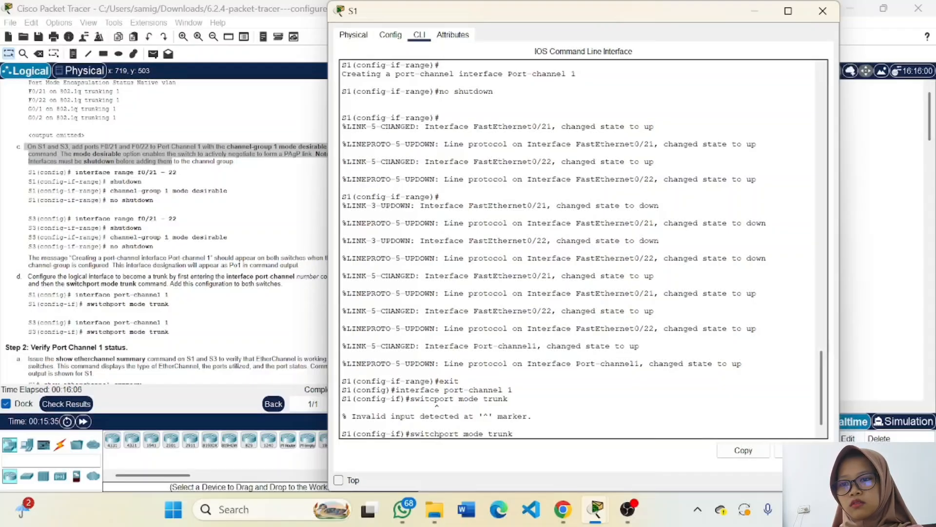
pyautogui.press('Return')
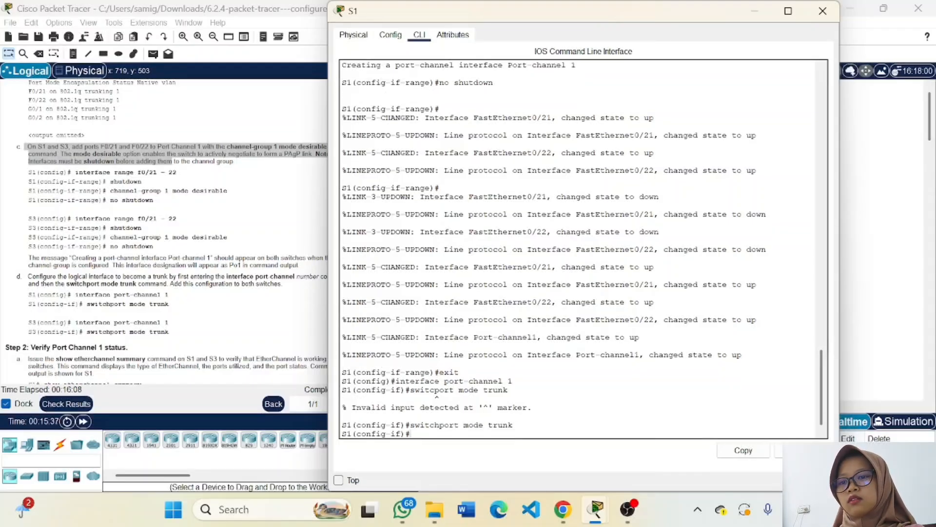
pyautogui.click(762, 13)
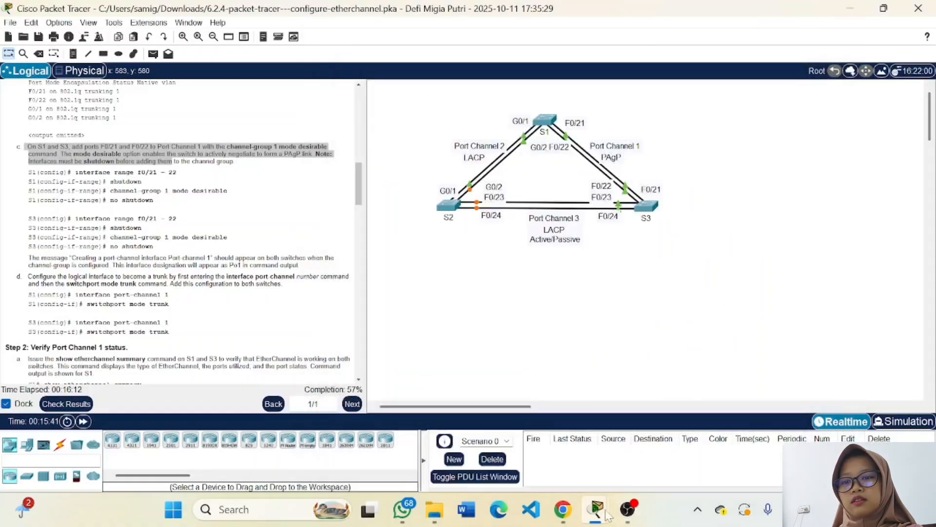
# Step: Bring up S3's CLI and exit interface range configuration back to global configuration mode
pyautogui.moveTo(597, 509)
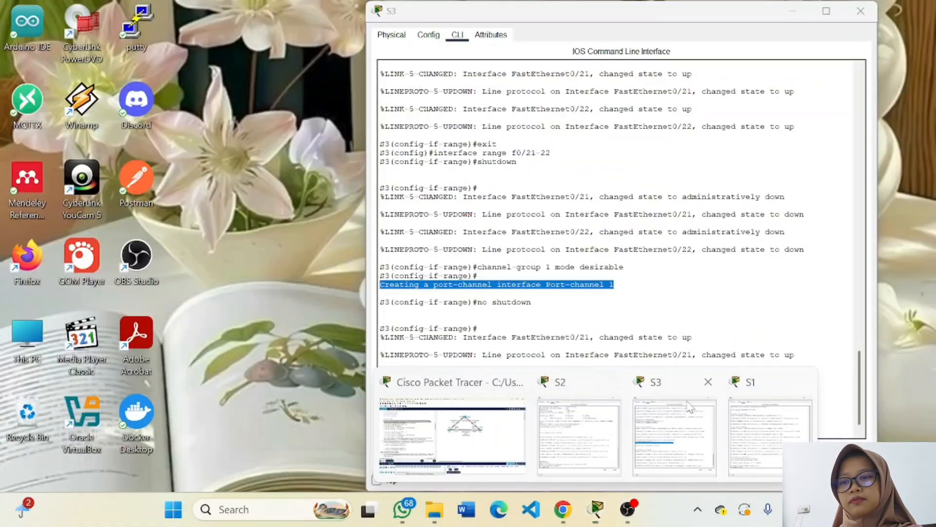
pyautogui.click(702, 408)
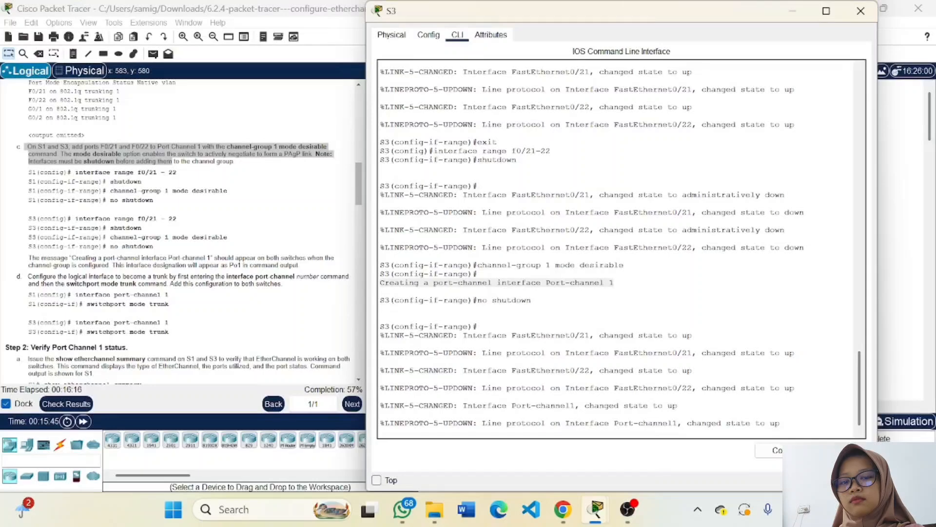
pyautogui.write('exit')
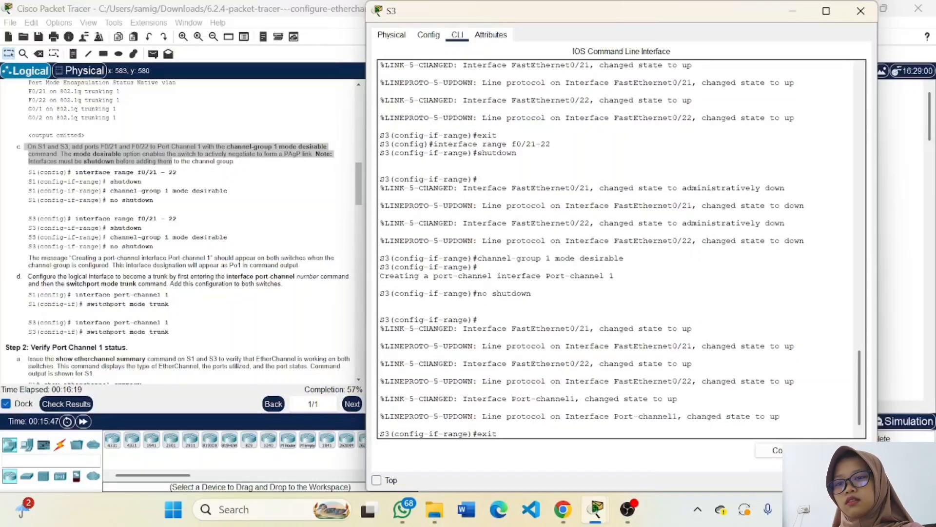
pyautogui.press('Return')
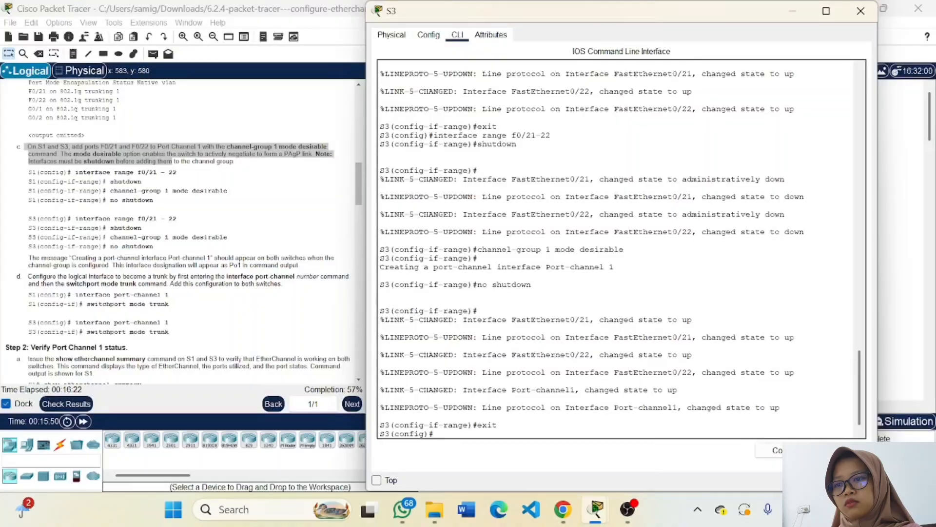
# Step: Enter interface port-channel 1 on S3 and make it a trunk with switchport mode trunk
pyautogui.write('interface ')
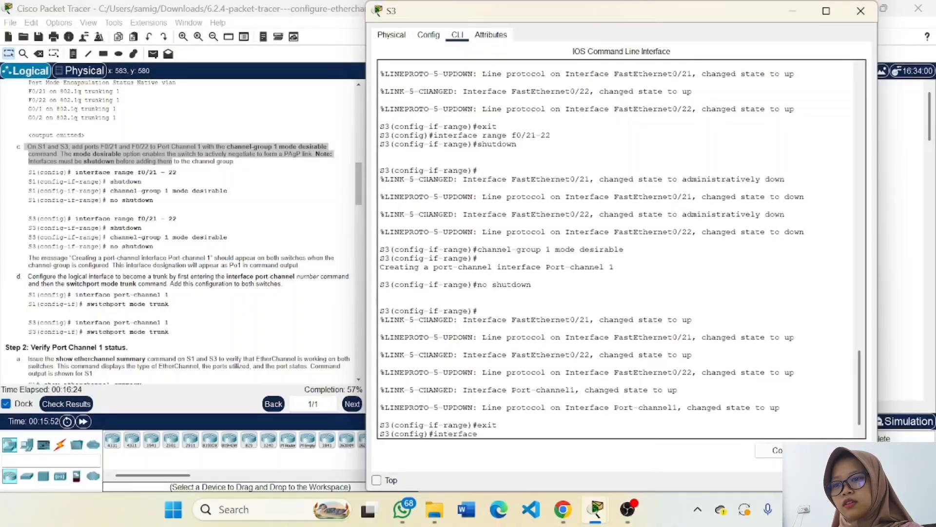
pyautogui.write('port')
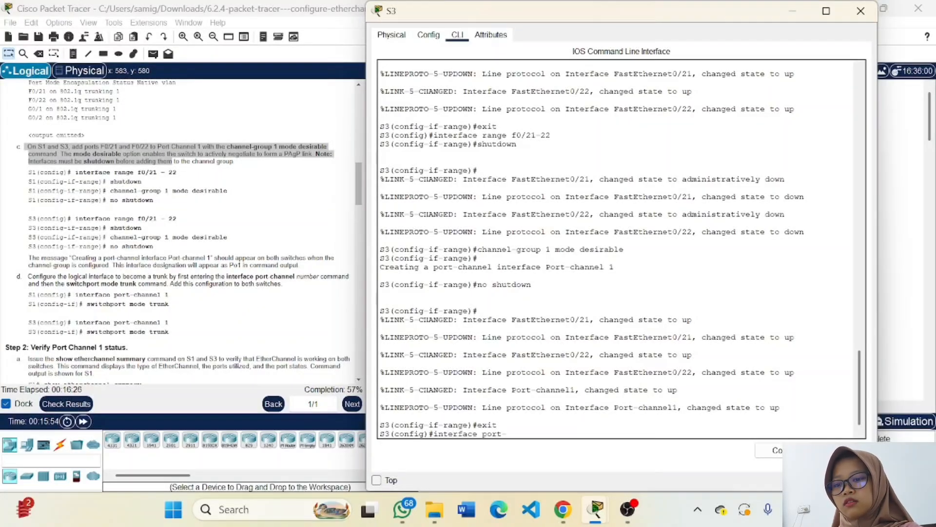
pyautogui.write('-channe')
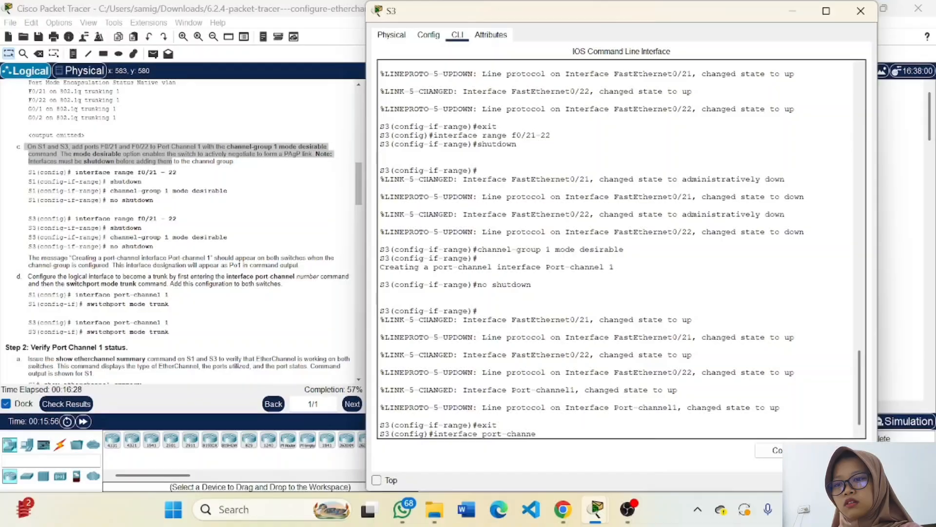
pyautogui.write('l 1')
pyautogui.press('Return')
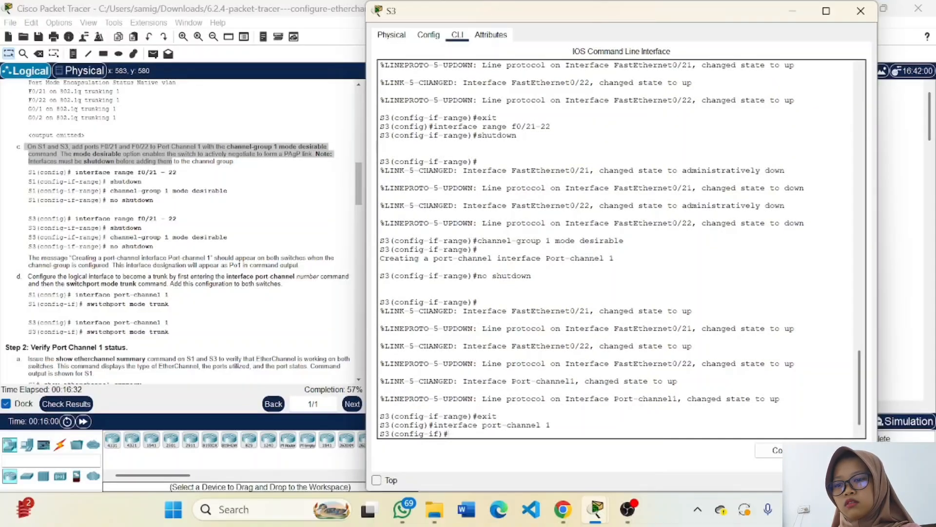
pyautogui.write('switchpo')
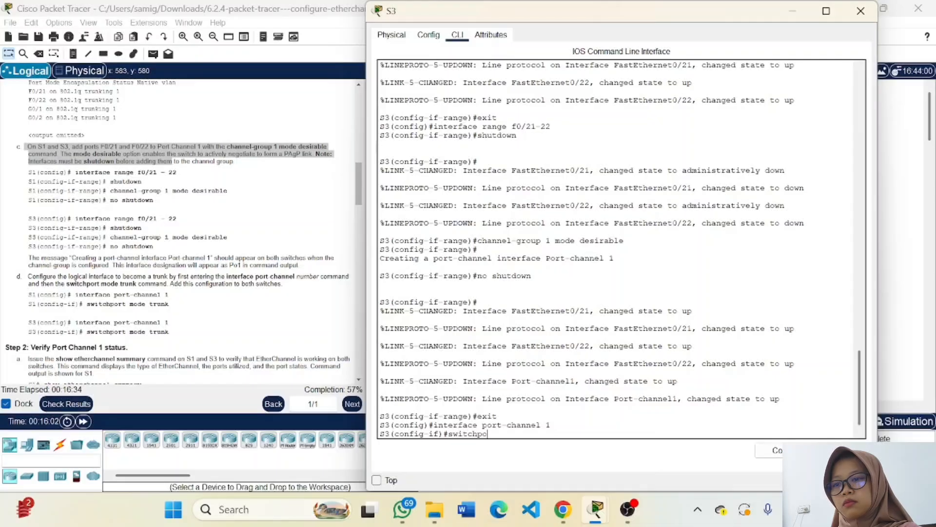
pyautogui.write('rt mode trunk')
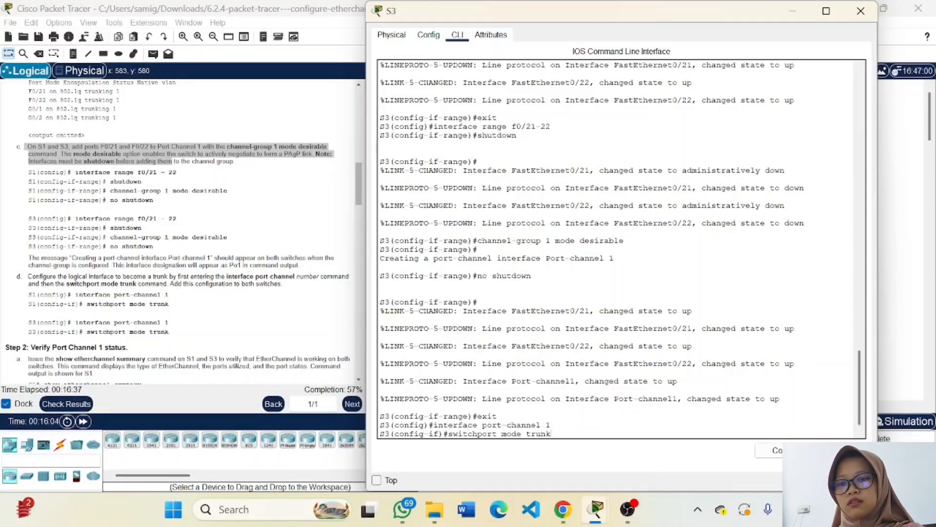
pyautogui.press('Return')
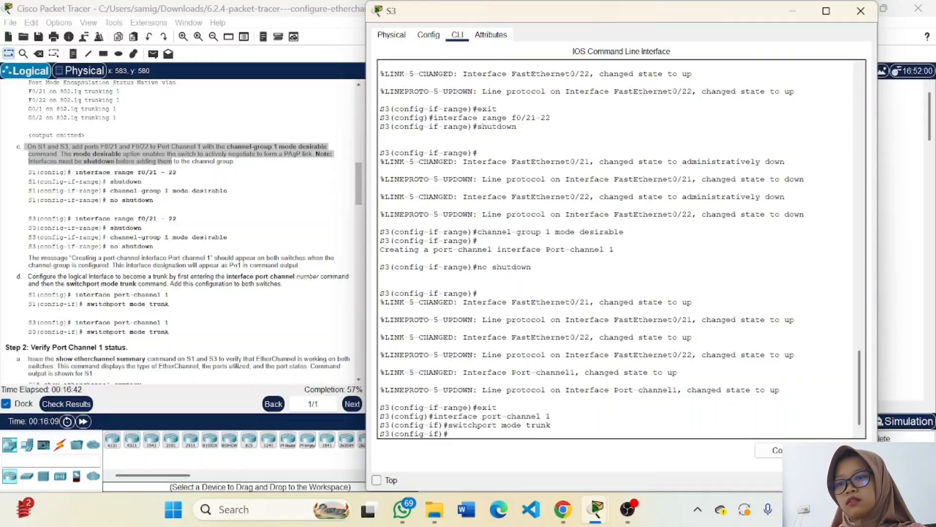
# Step: Move S3's window aside to read Step 2 on verifying Port Channel 1 status, and put the window away
pyautogui.moveTo(456, 10); pyautogui.dragTo(599, 19)
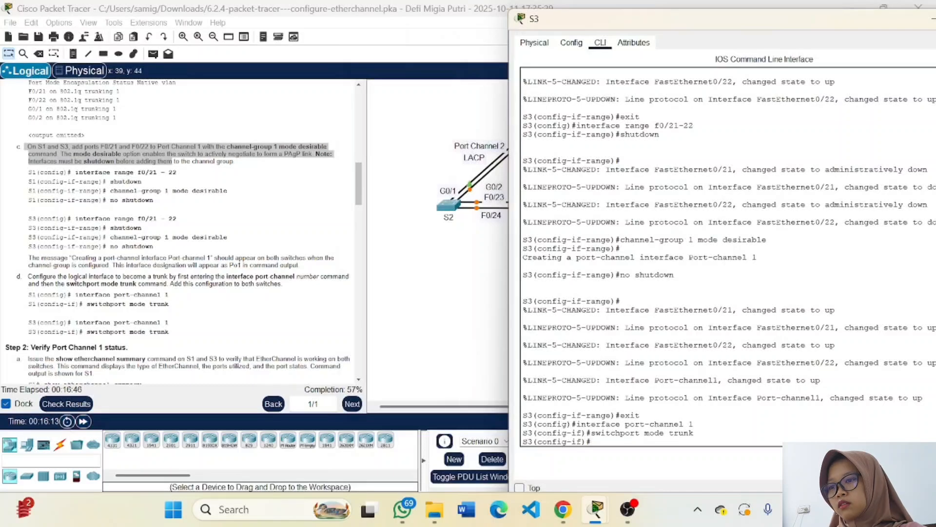
pyautogui.scroll(-2, 178, 234)
pyautogui.scroll(-2, 20, 256)
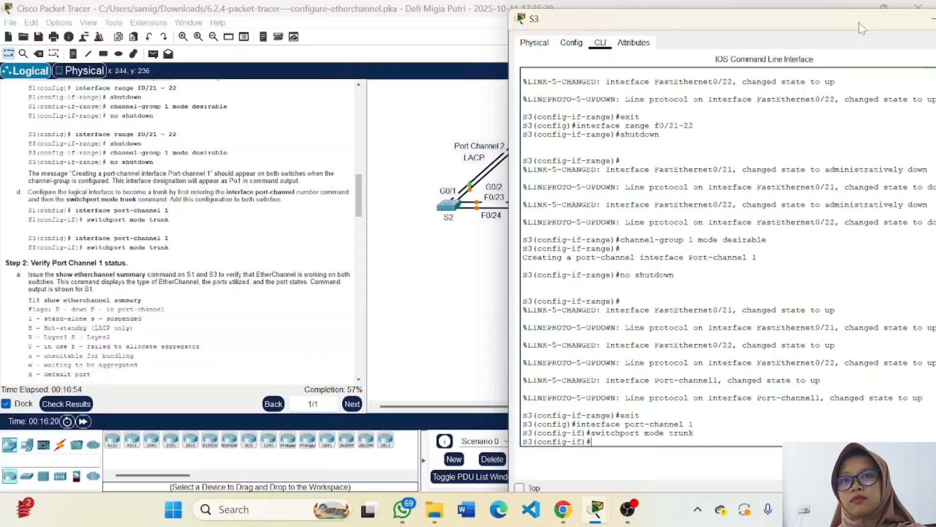
pyautogui.moveTo(861, 28); pyautogui.dragTo(786, 37)
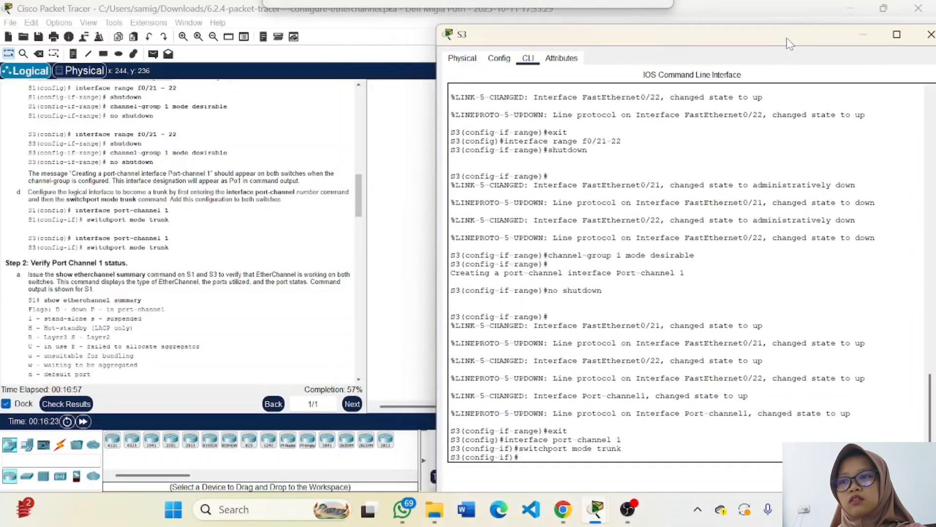
pyautogui.click(863, 34)
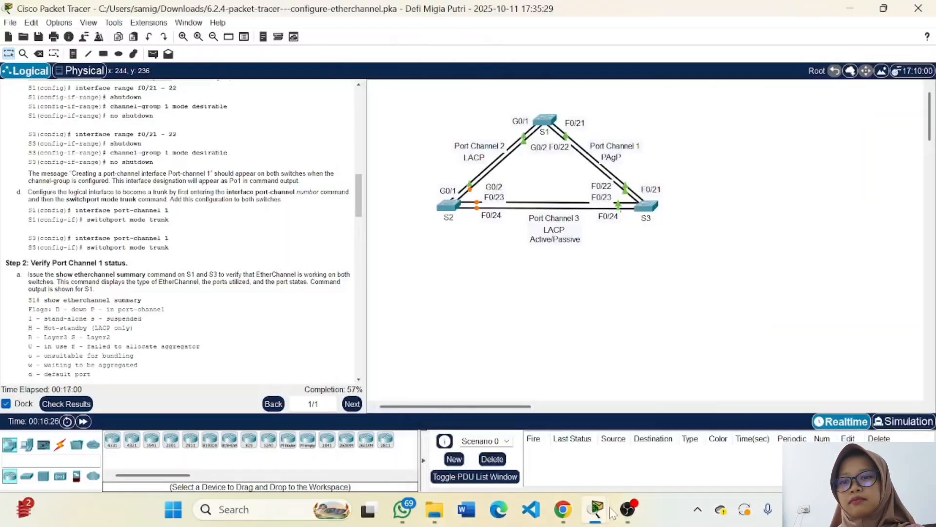
# Step: Bring up S1's CLI and exit interface and global configuration back to privileged EXEC mode
pyautogui.moveTo(610, 509)
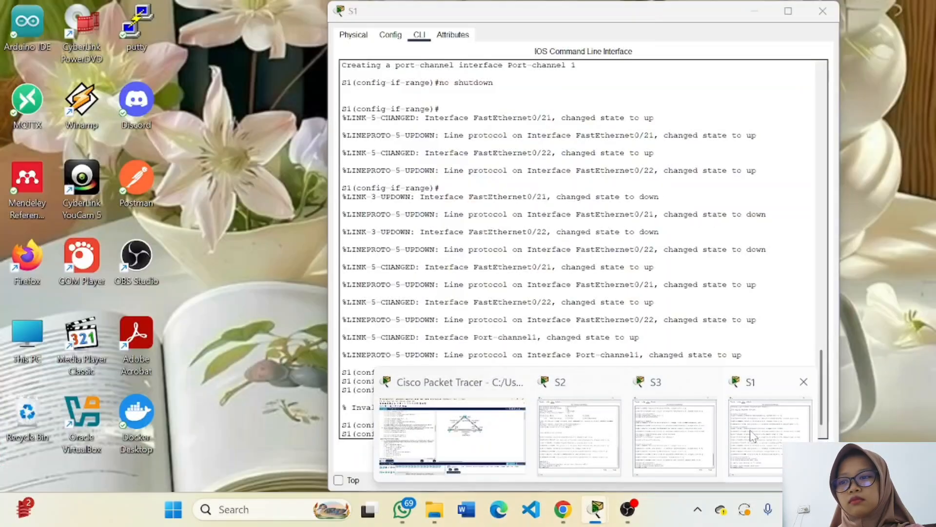
pyautogui.click(751, 434)
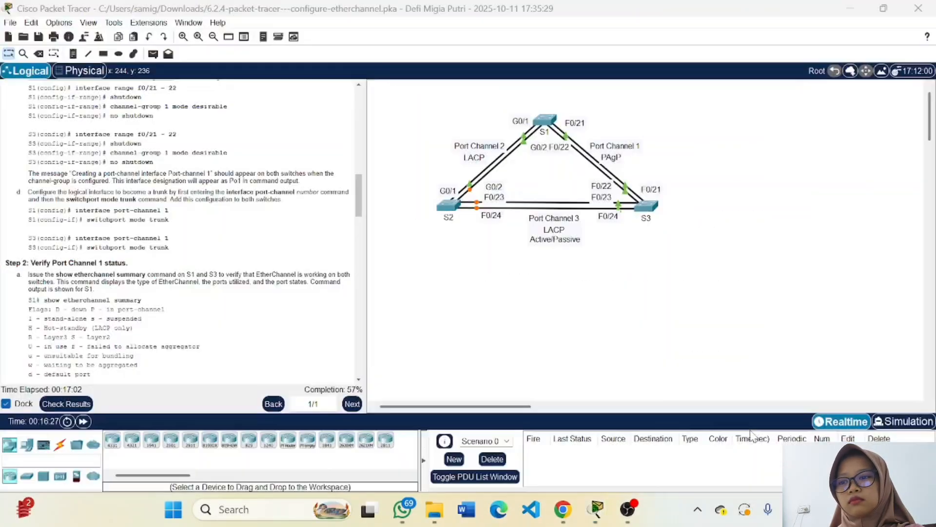
pyautogui.scroll(-1, 583, 248)
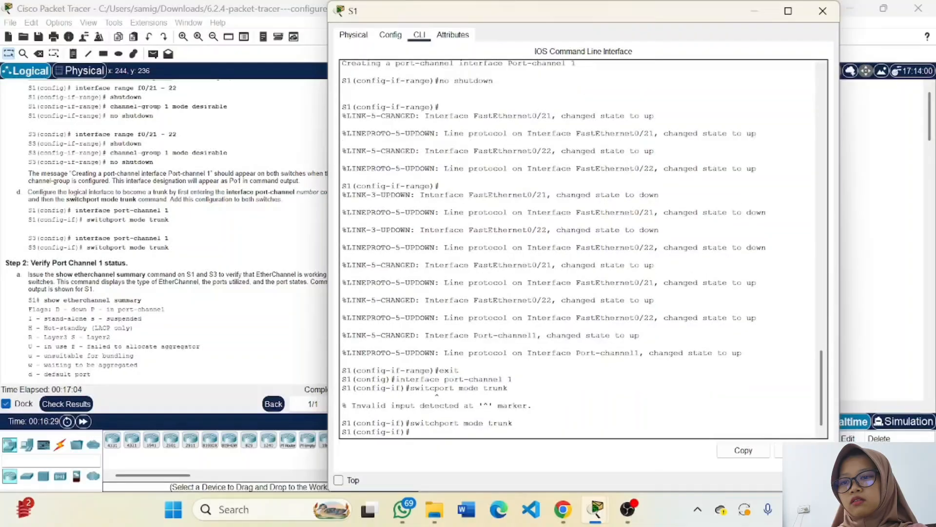
pyautogui.write('exit')
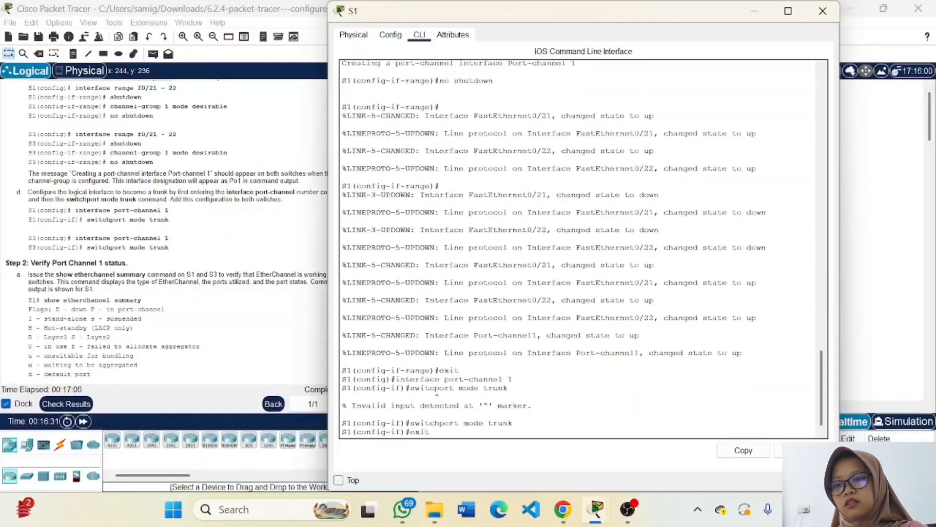
pyautogui.press('Return')
pyautogui.write('exit')
pyautogui.press('Return')
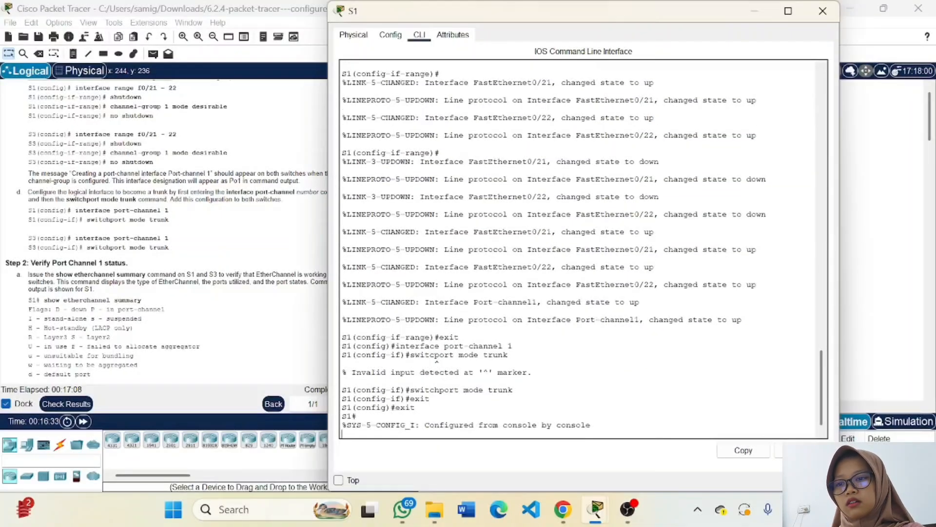
# Step: Run show etherchannel summary on S1 and highlight the port-channel group table in its output
pyautogui.press('Return')
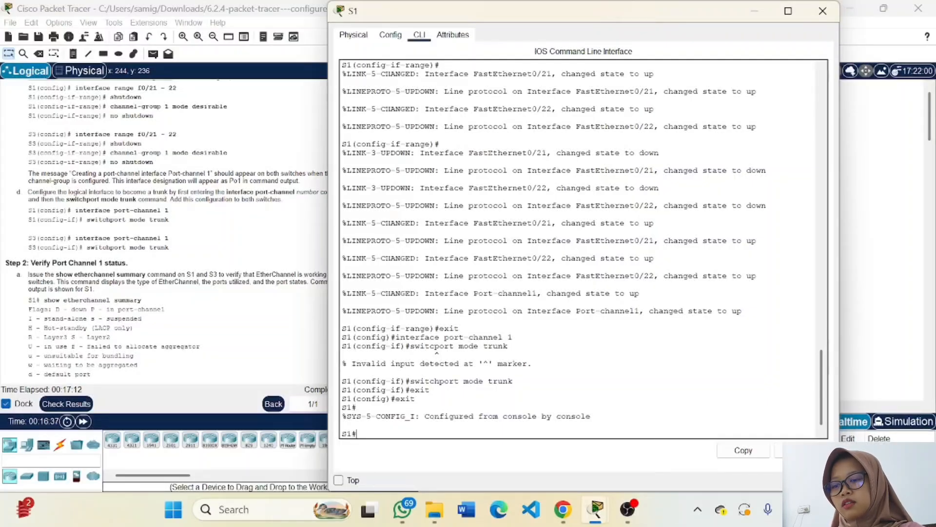
pyautogui.write('show et')
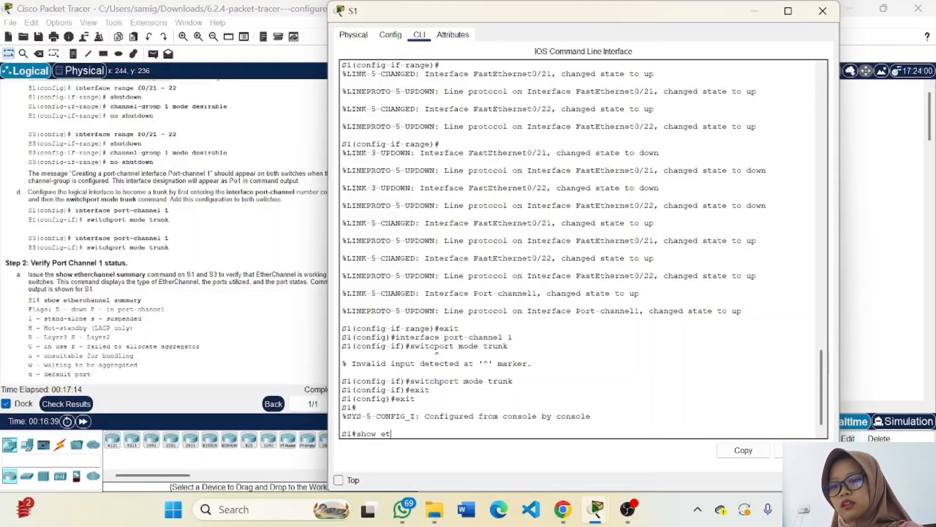
pyautogui.write('herc')
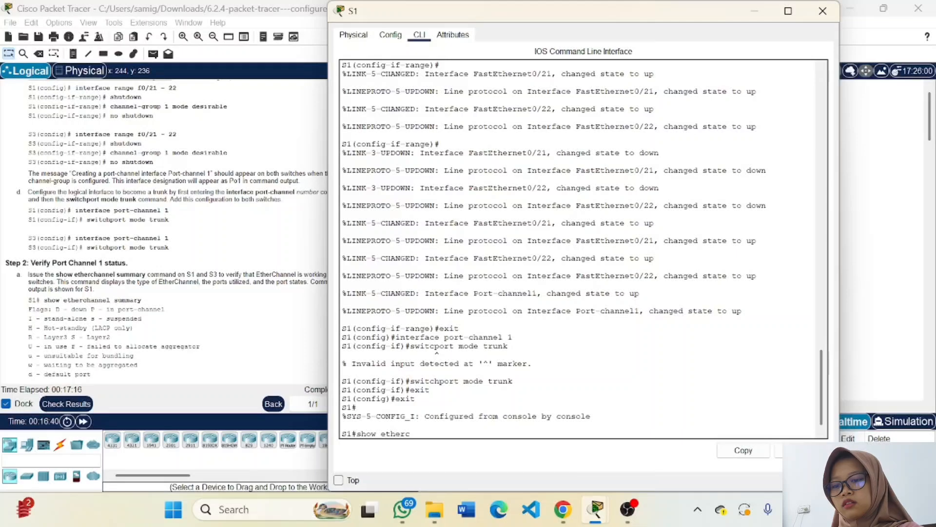
pyautogui.write('hannel')
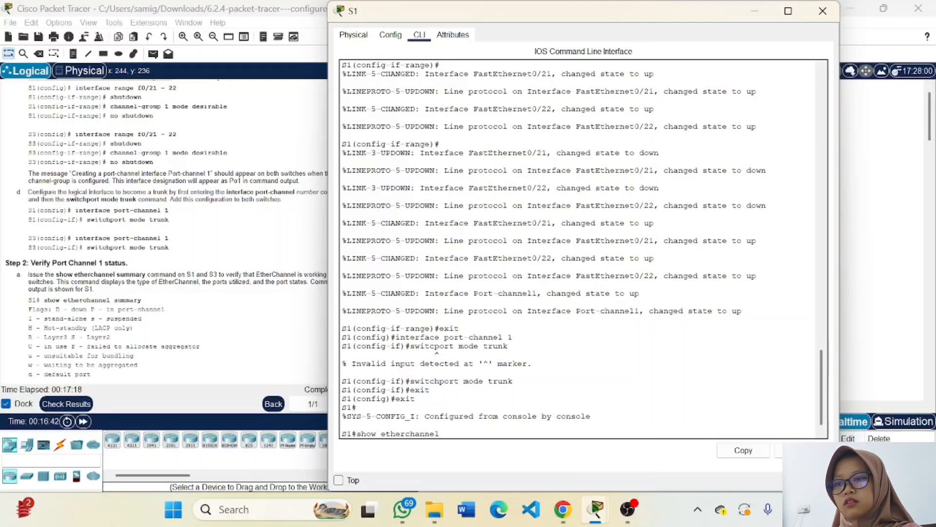
pyautogui.write('summary')
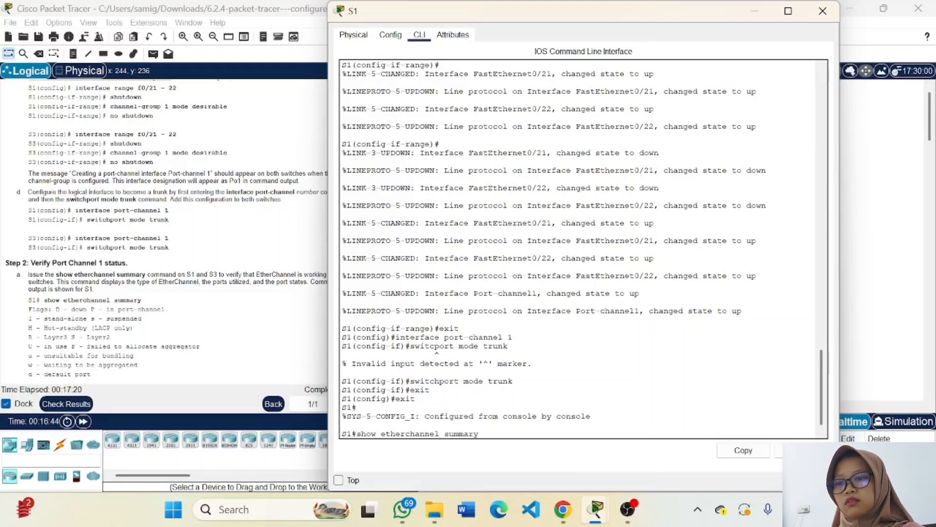
pyautogui.press('Return')
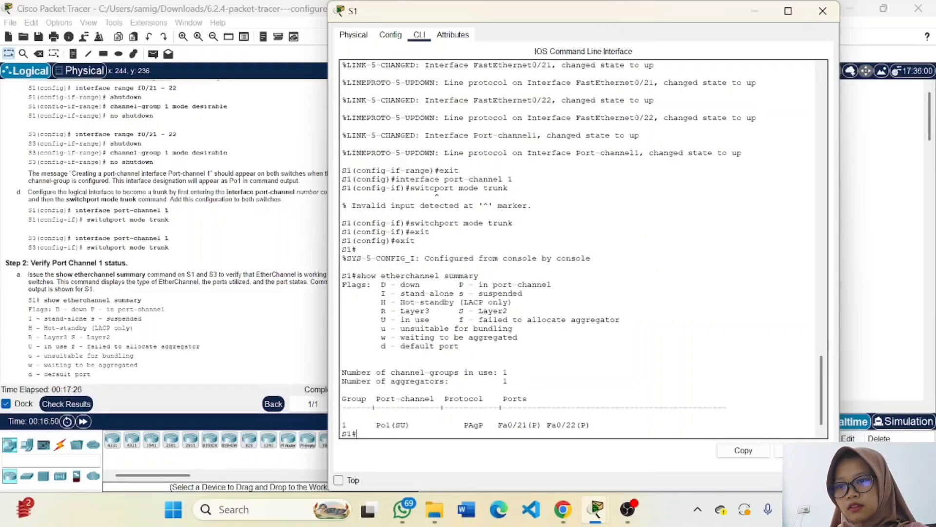
pyautogui.moveTo(341, 396); pyautogui.dragTo(596, 425)
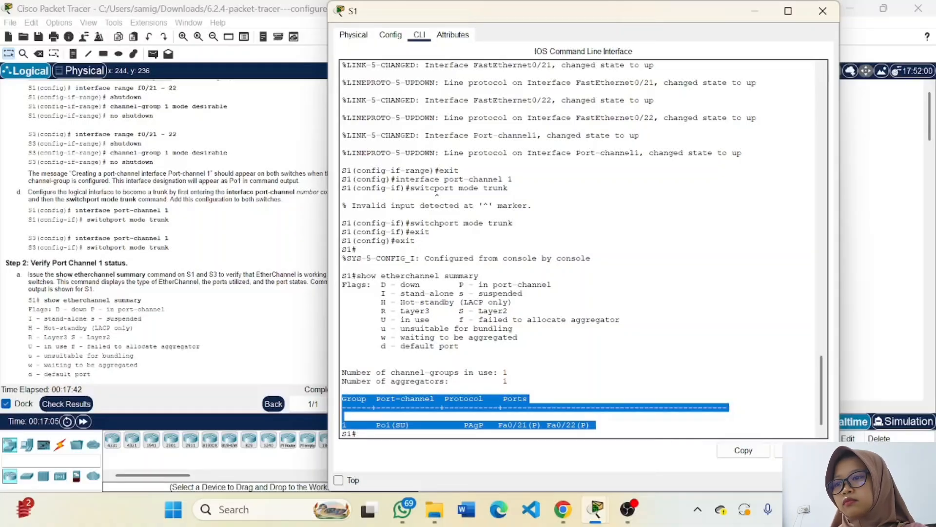
# Step: Bring the Part 3 instructions for configuring Port Channel 2 into view and move the S1 window clear of them
pyautogui.scroll(-3, 51, 338)
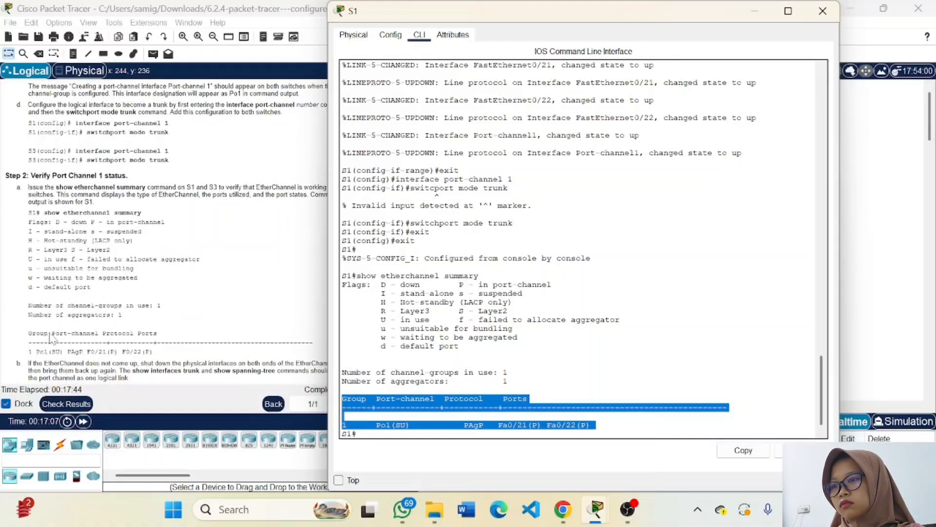
pyautogui.scroll(-1, 51, 338)
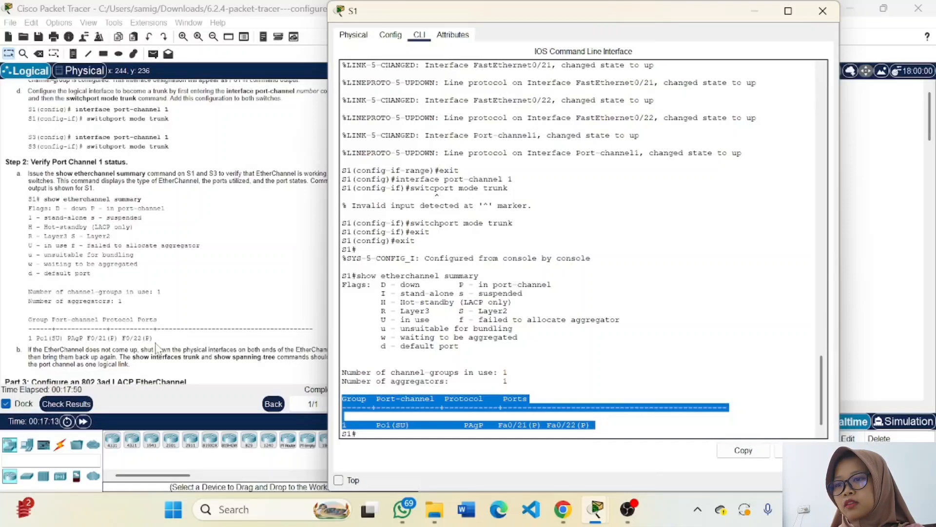
pyautogui.scroll(-3, 130, 347)
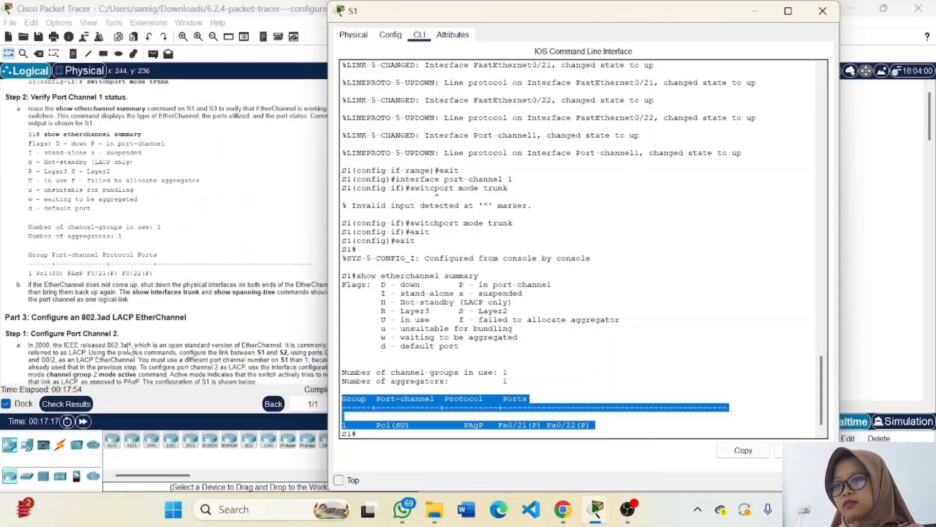
pyautogui.scroll(-4, 130, 347)
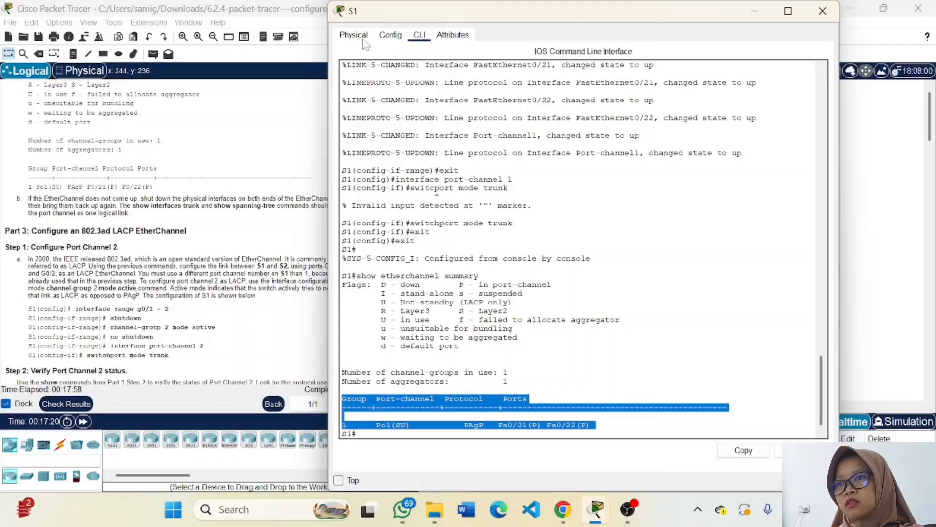
pyautogui.moveTo(474, 16); pyautogui.dragTo(545, 18)
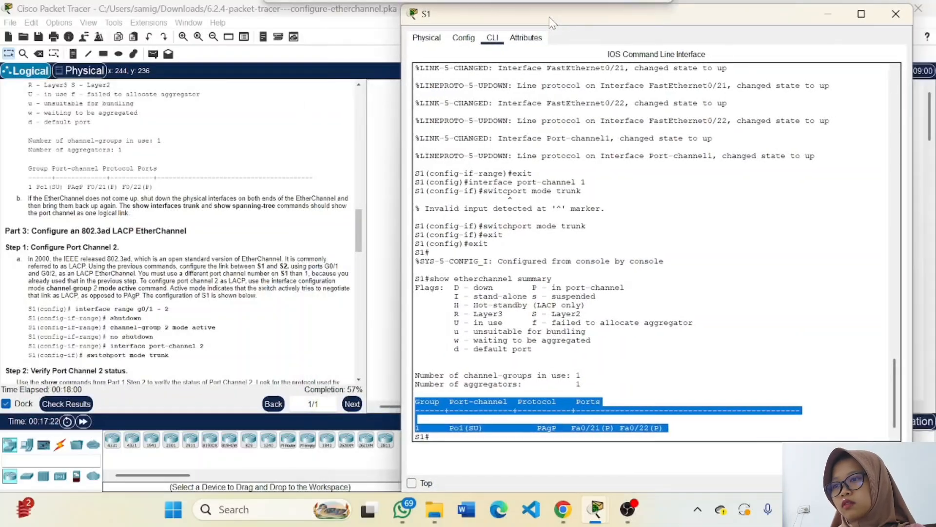
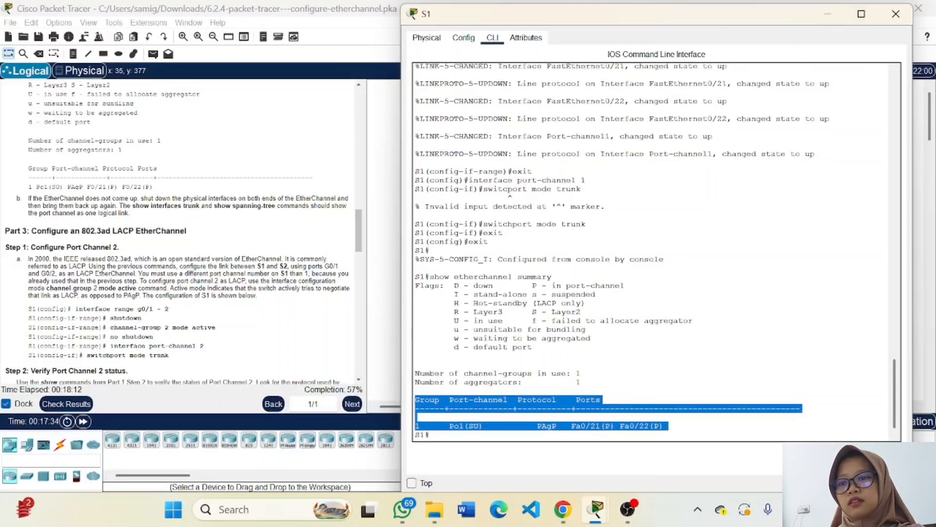
# Step: Enter global configuration mode on S1, select interface range g0/1 - 2 and shut the interfaces down
pyautogui.click(498, 408)
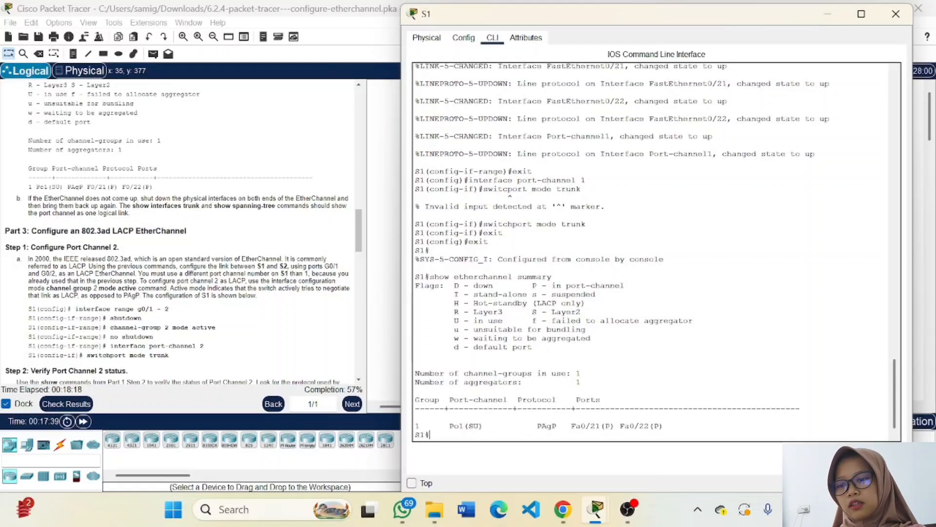
pyautogui.write('conf t')
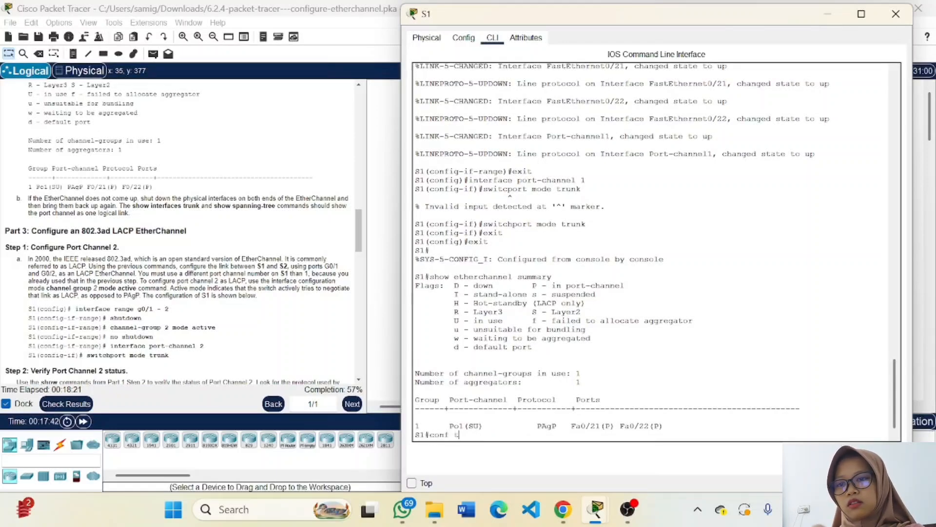
pyautogui.press('Return')
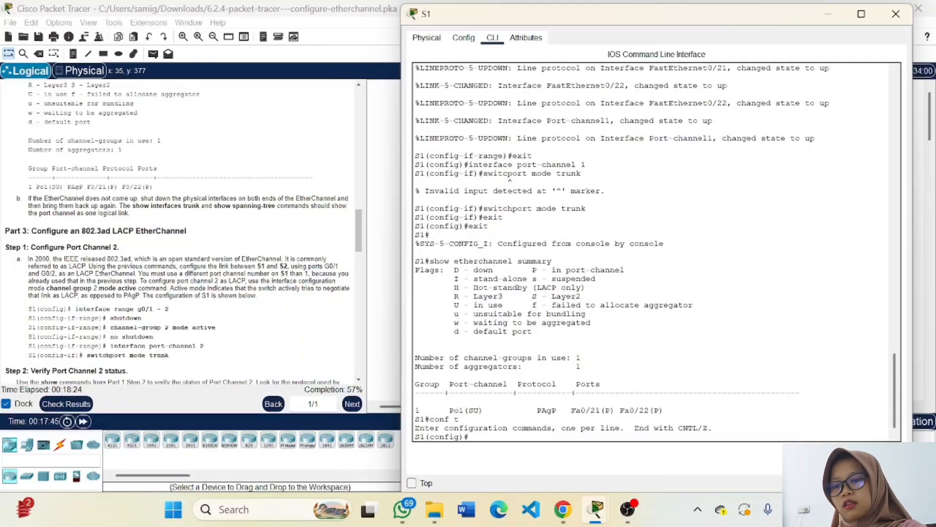
pyautogui.write('interface')
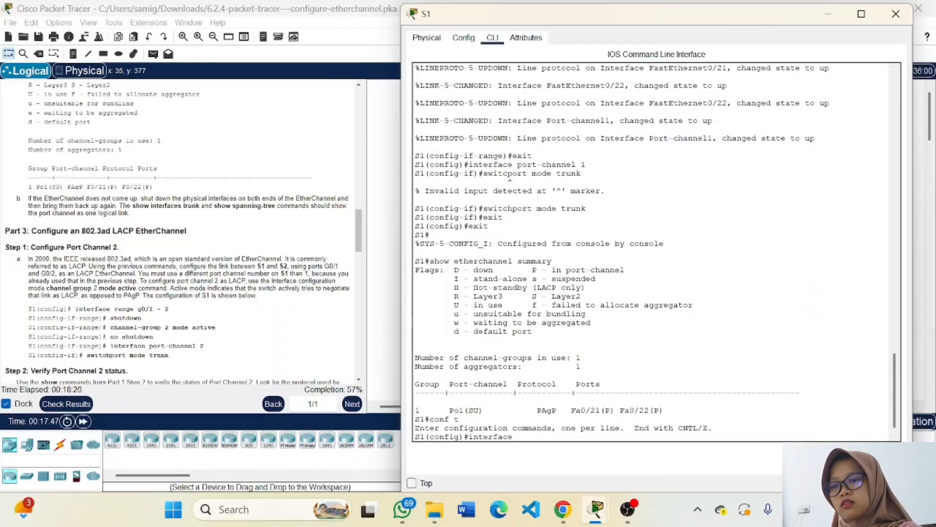
pyautogui.write(' range ')
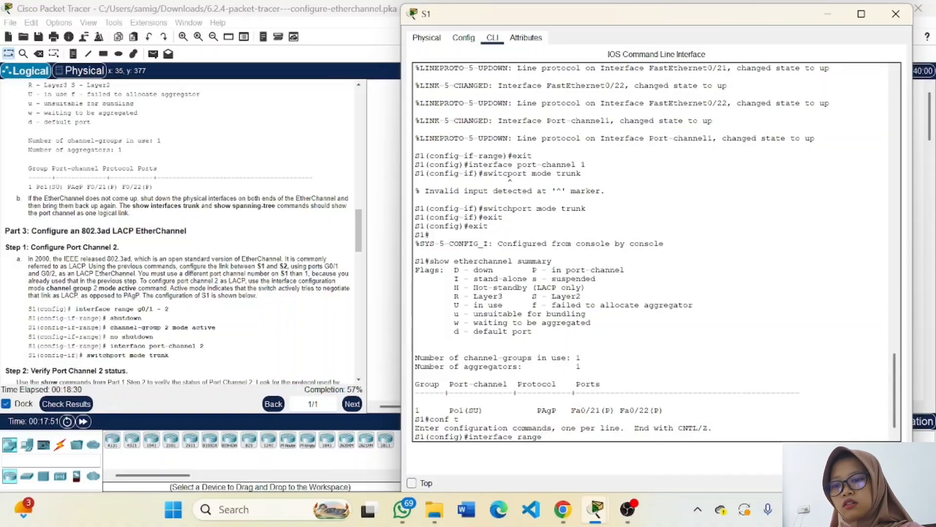
pyautogui.write('g0/1')
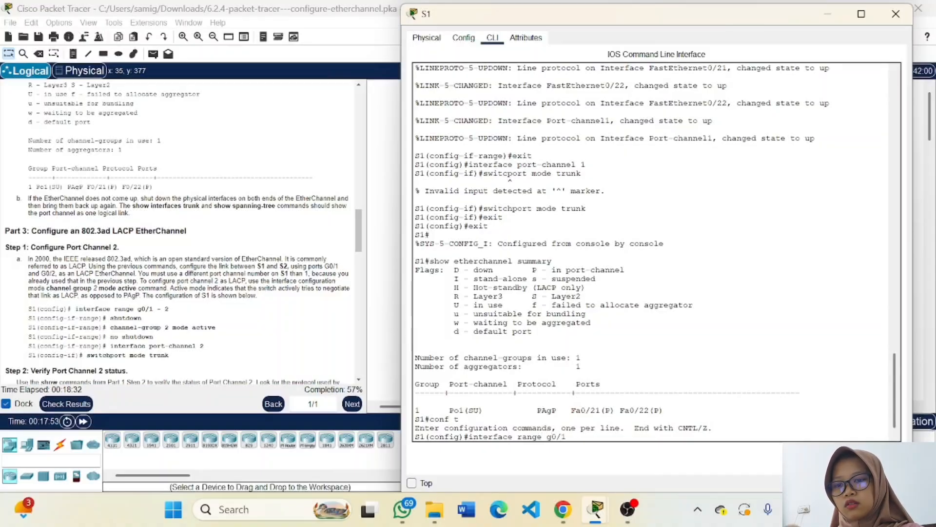
pyautogui.write(' - 2')
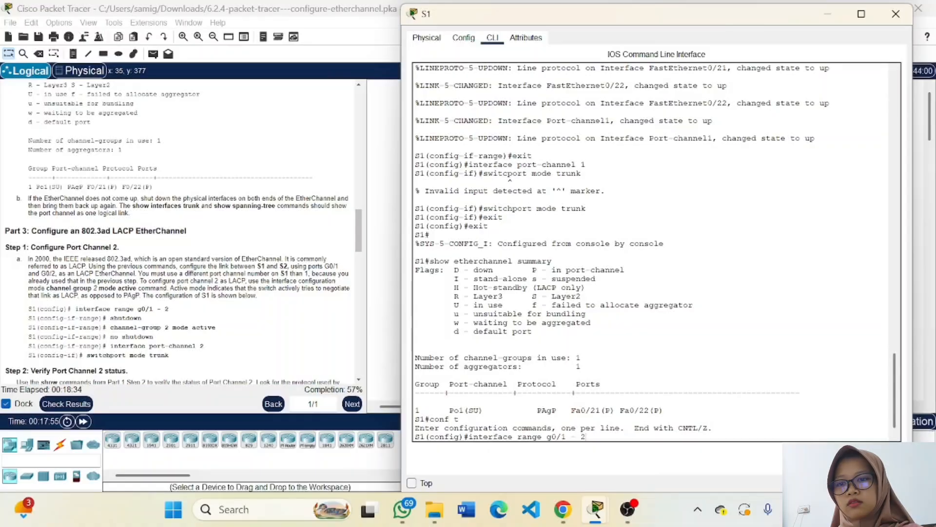
pyautogui.press('Return')
pyautogui.write('shutdown')
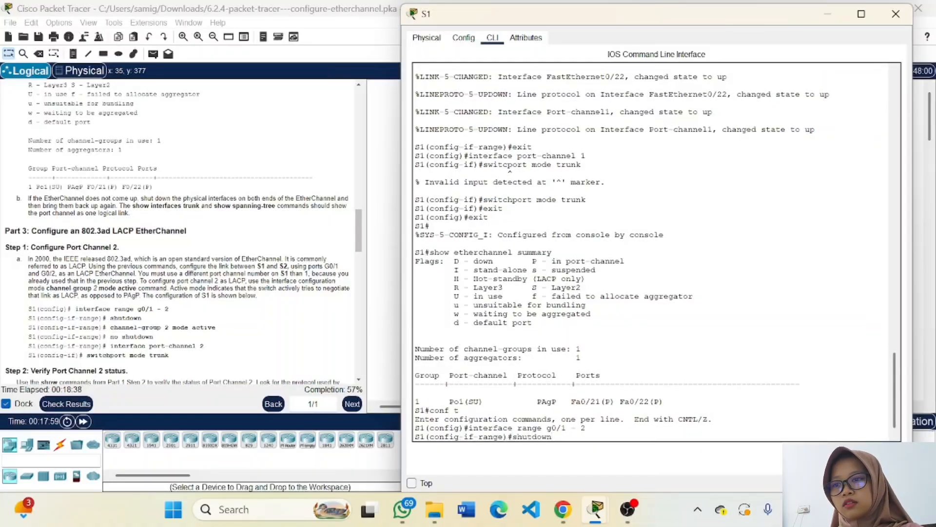
pyautogui.press('Return')
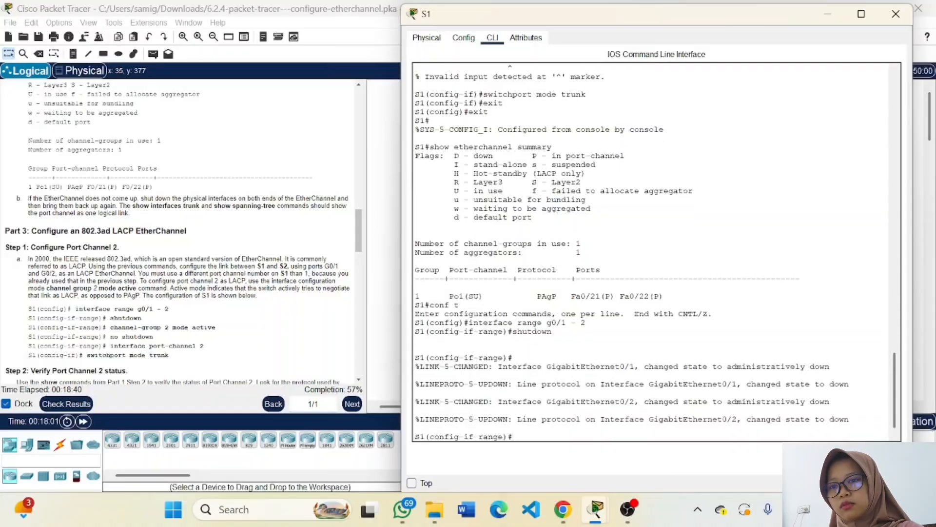
# Step: Assign the selected interfaces to channel-group 2 in mode active and re-enable them with no shutdown
pyautogui.write('channel')
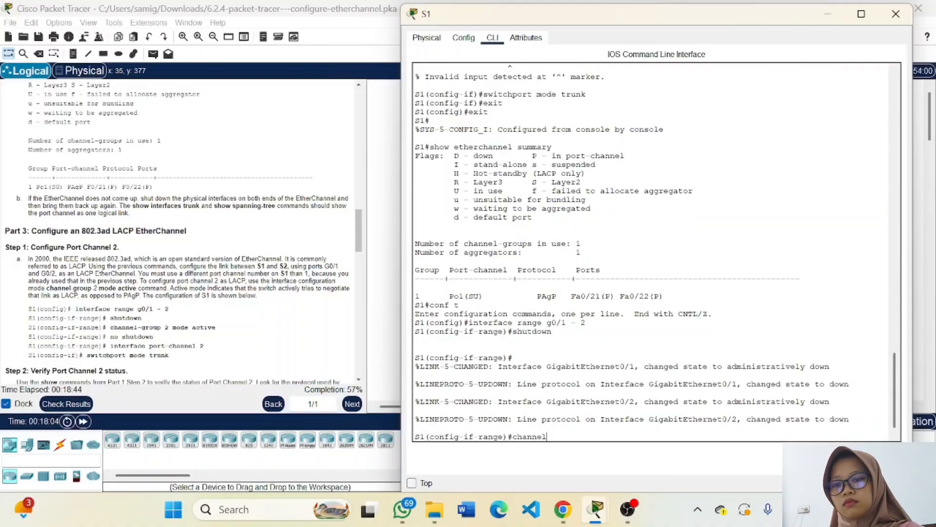
pyautogui.write('-group')
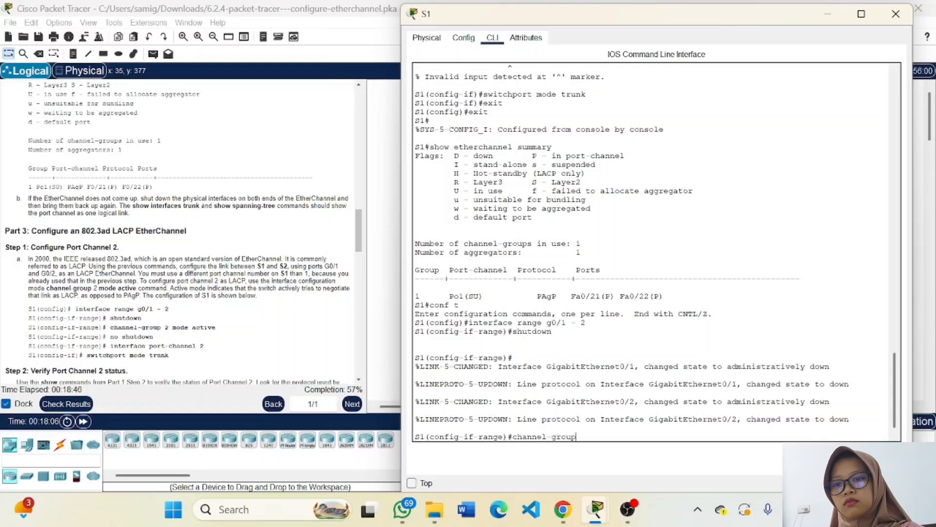
pyautogui.write(' 2 ')
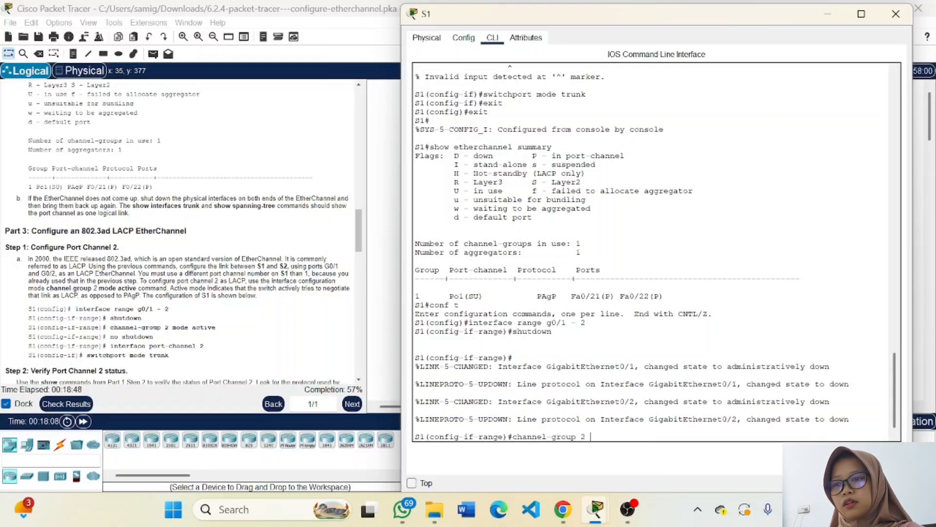
pyautogui.write('m')
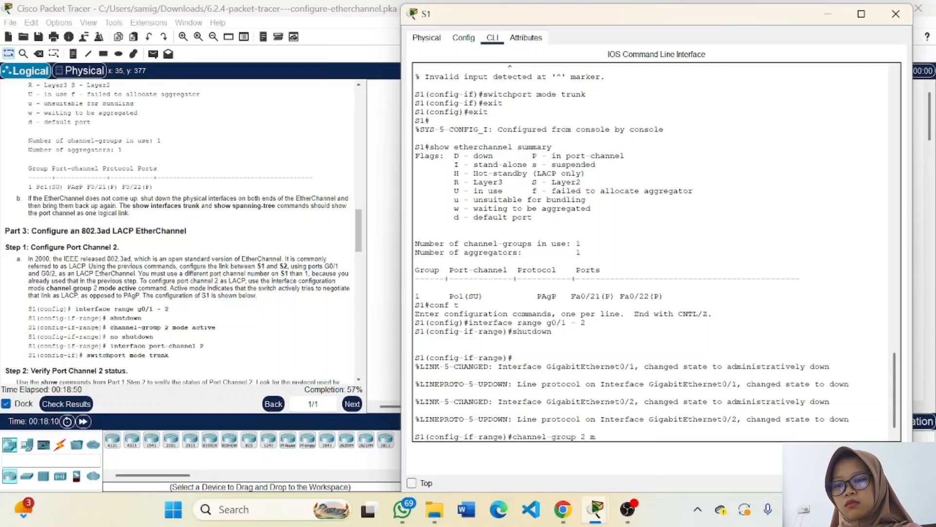
pyautogui.write('ode active')
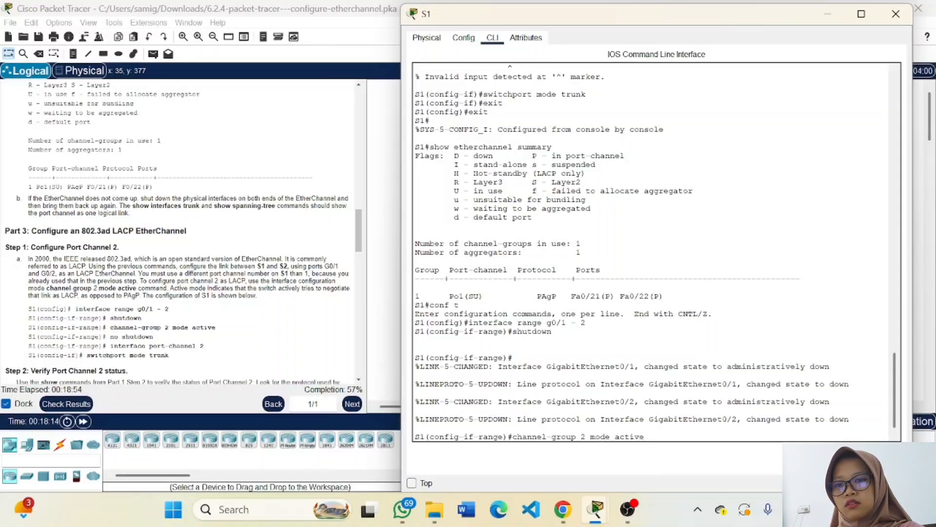
pyautogui.press('Return')
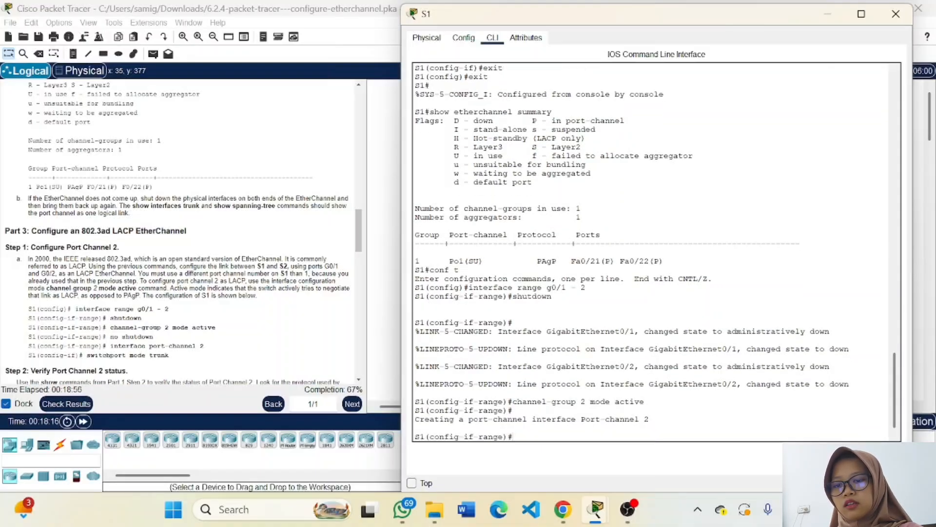
pyautogui.write('no shutdown')
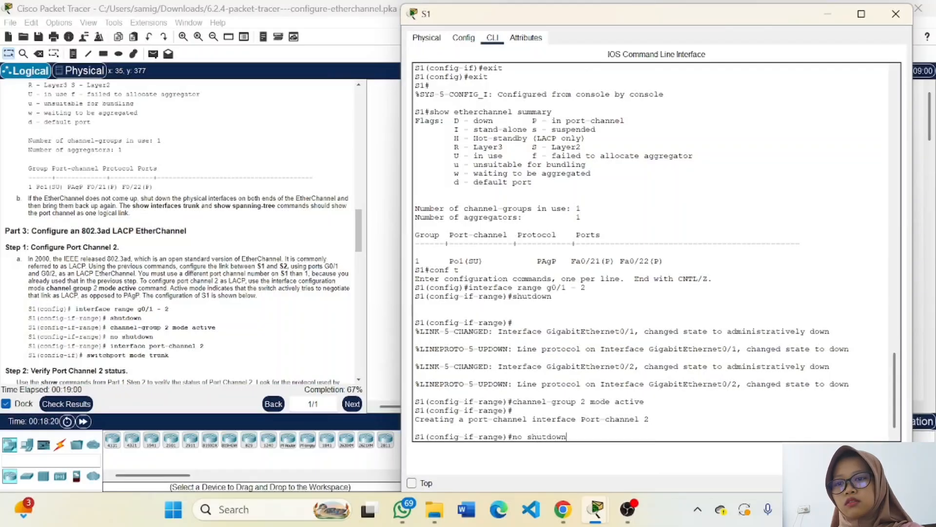
pyautogui.press('Return')
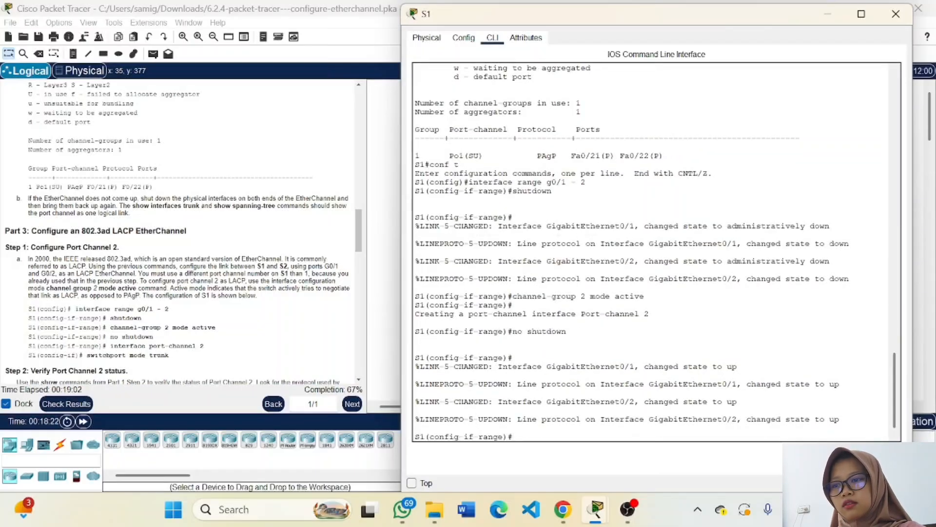
# Step: Enter interface port-channel 2 configuration on S1 and set it to switchport mode trunk
pyautogui.write('interfa')
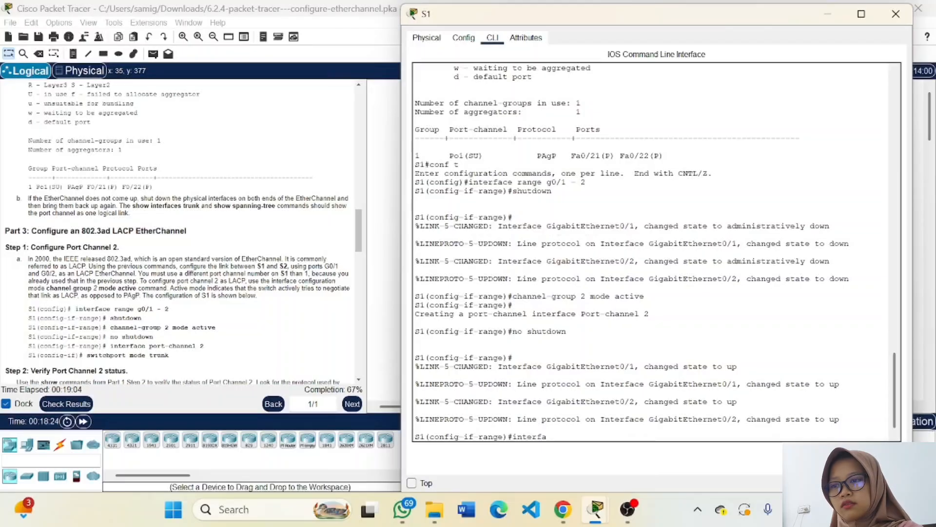
pyautogui.write('ce p')
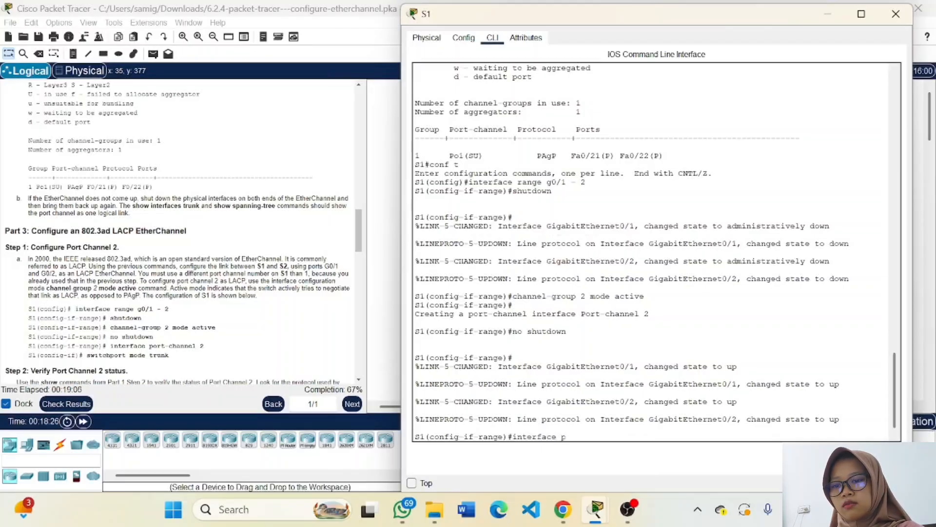
pyautogui.write('ort')
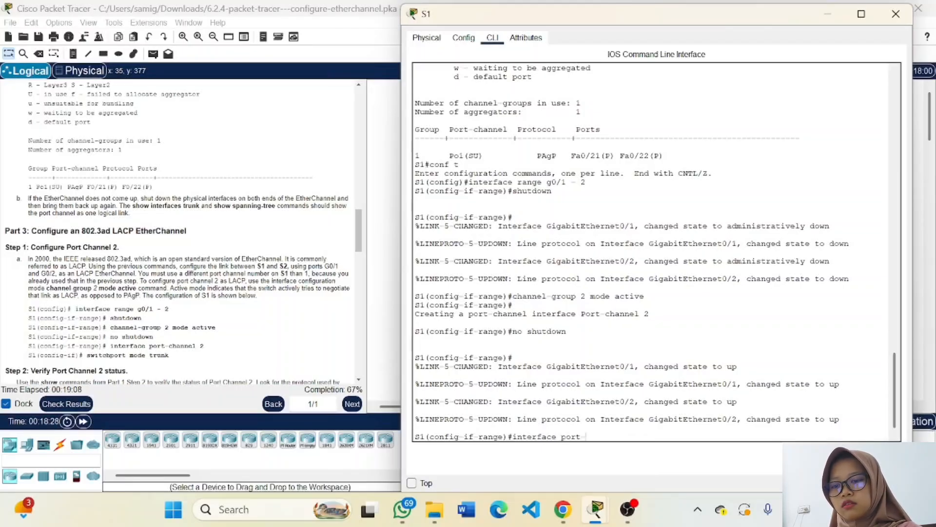
pyautogui.write('-channel1')
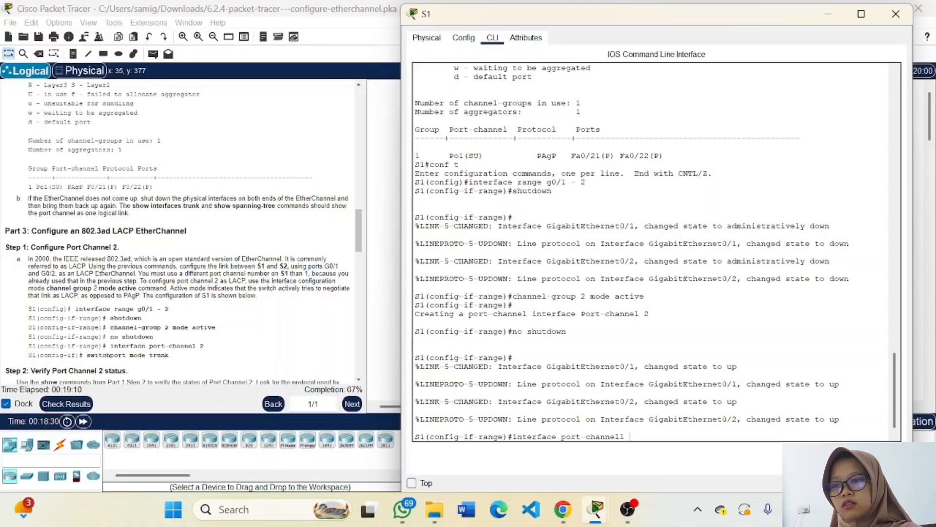
pyautogui.write(' 2')
pyautogui.press('BackSpace')
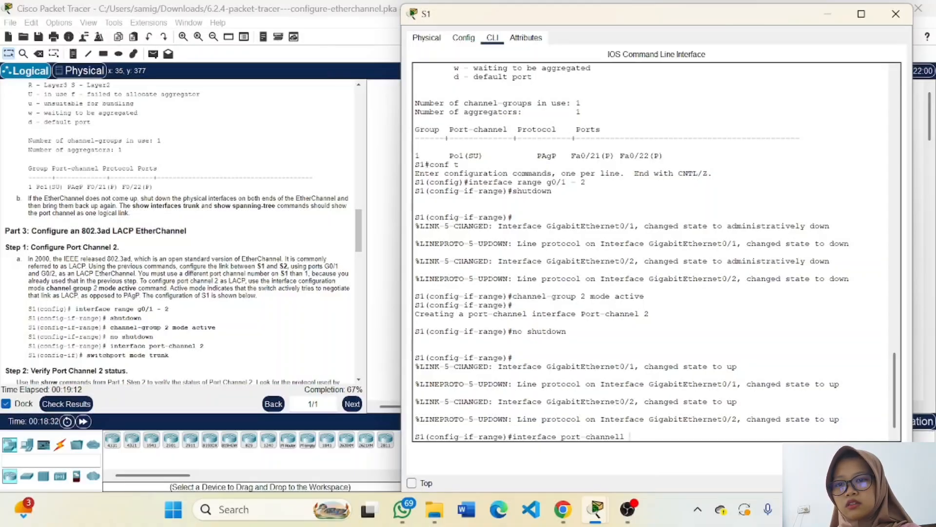
pyautogui.write('2')
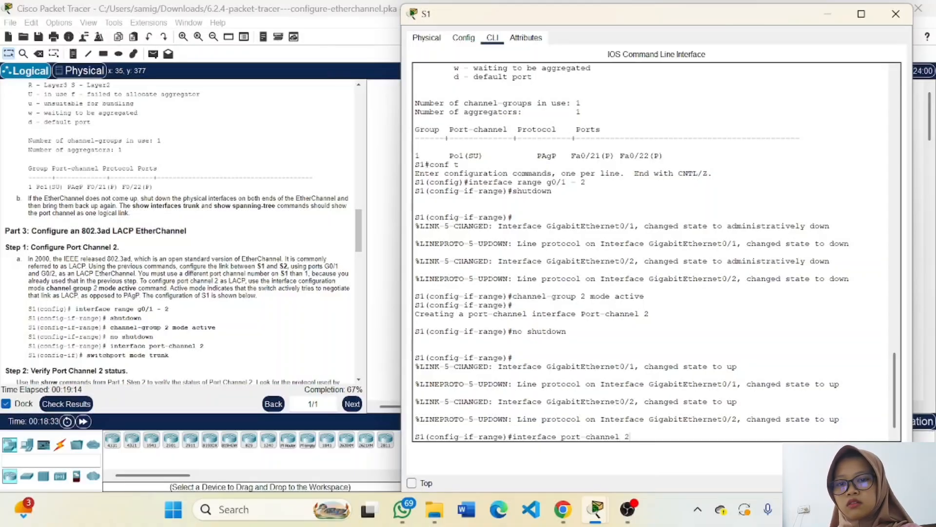
pyautogui.press('Return')
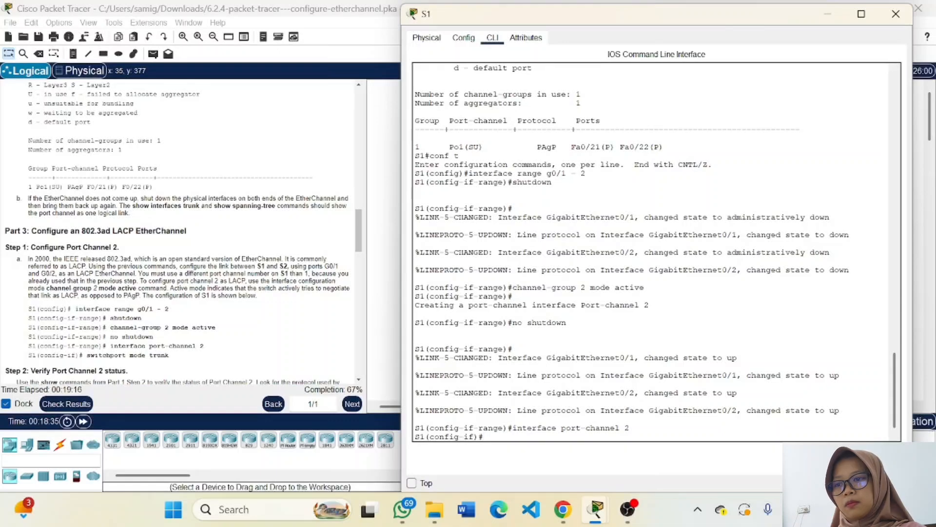
pyautogui.write('s')
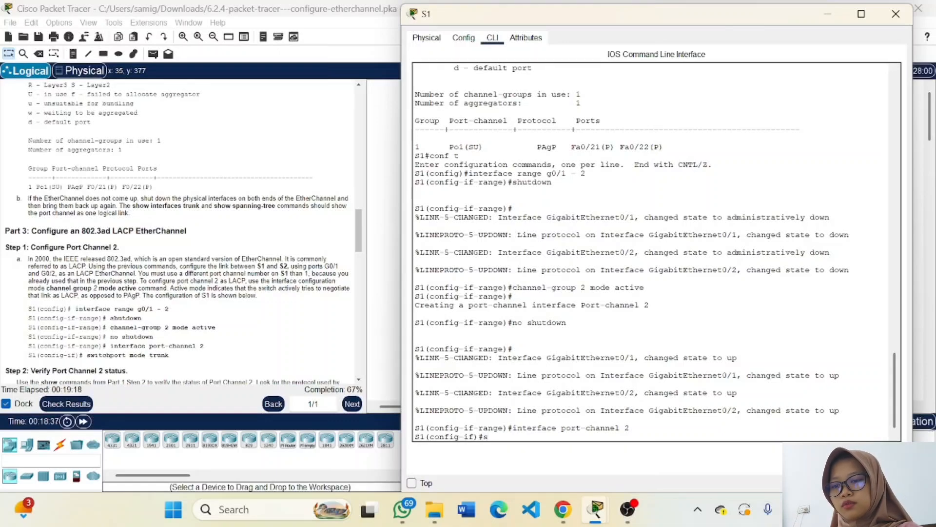
pyautogui.write('witchport')
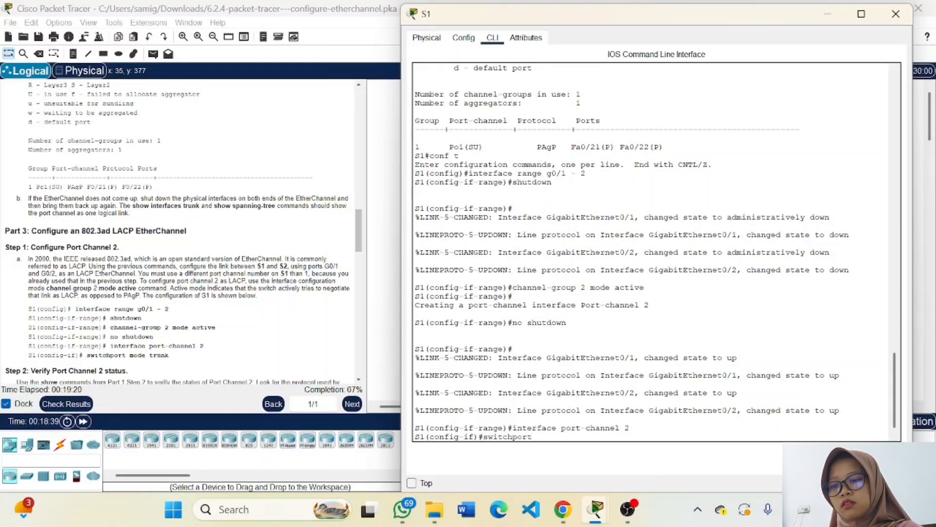
pyautogui.write(' mode trunk')
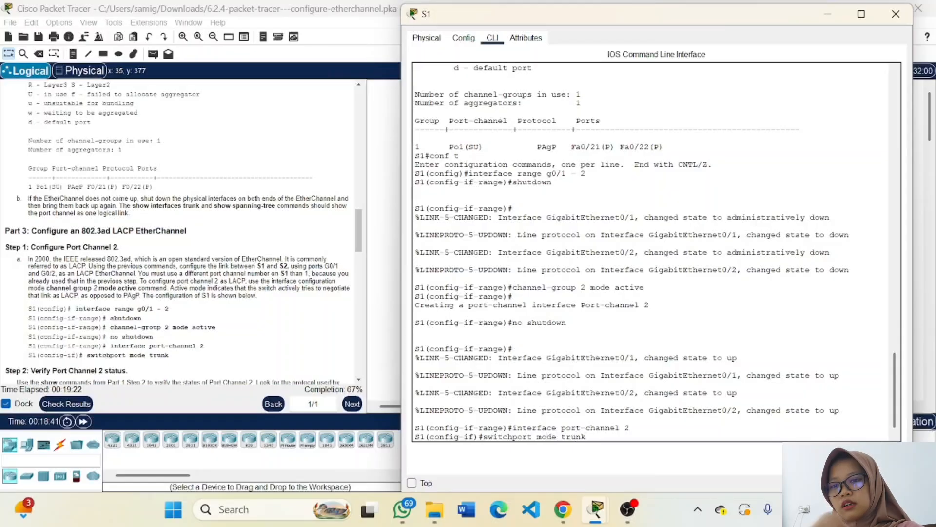
pyautogui.press('Return')
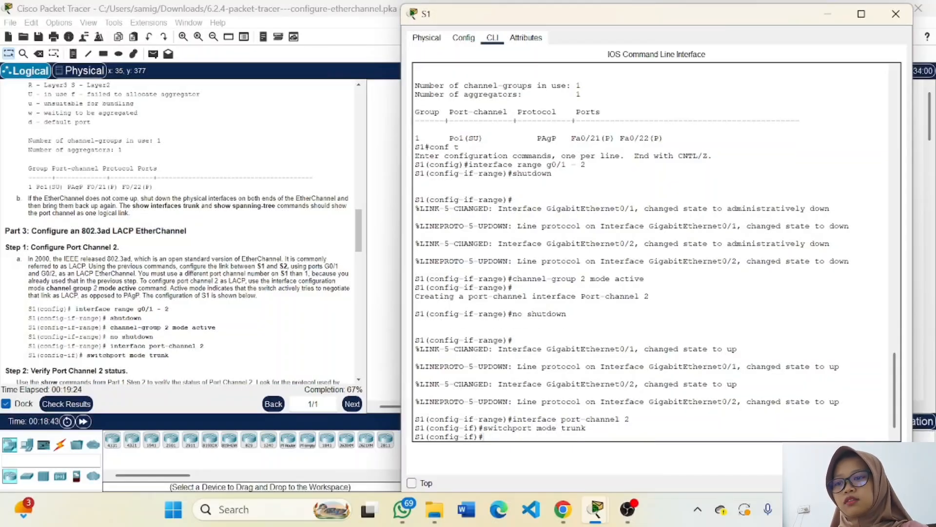
# Step: Minimize the S1 window, bring up the S2 command line and enter privileged and global configuration mode there
pyautogui.click(828, 14)
pyautogui.moveTo(596, 509)
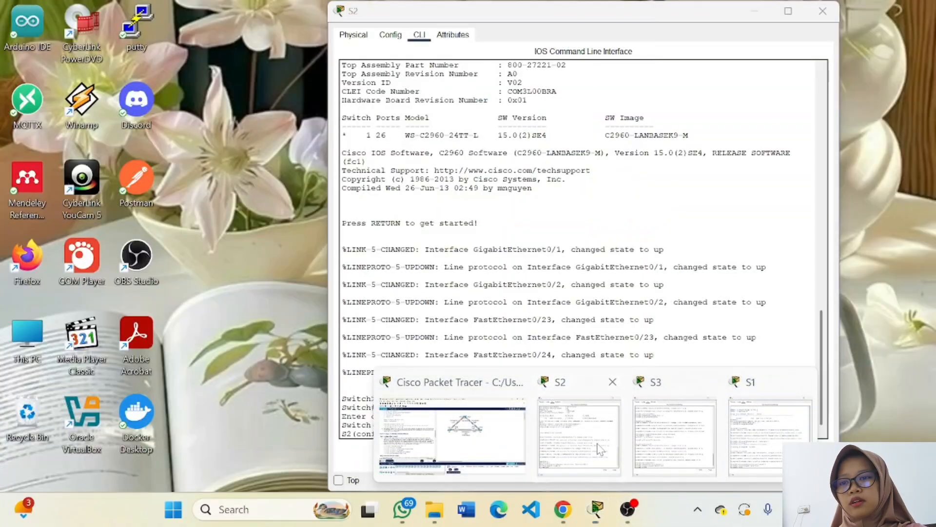
pyautogui.click(600, 449)
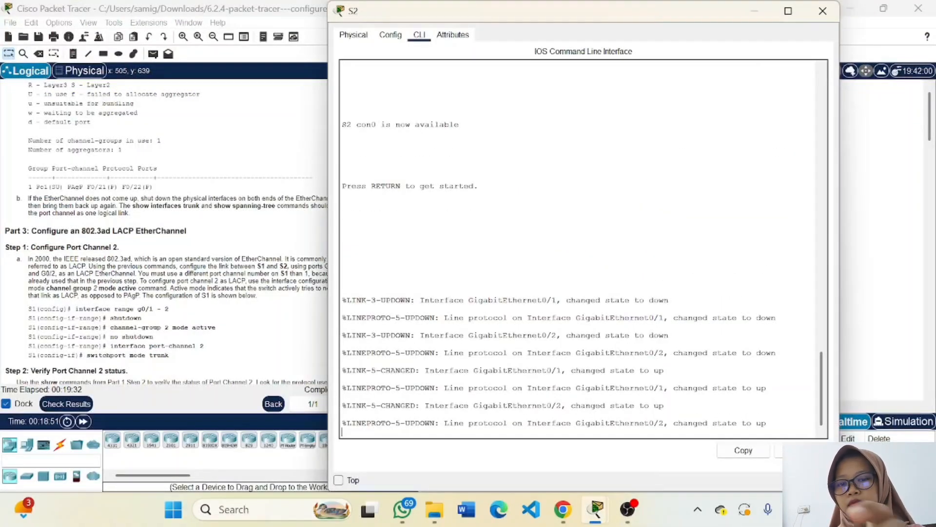
pyautogui.press('Return')
pyautogui.write('ena')
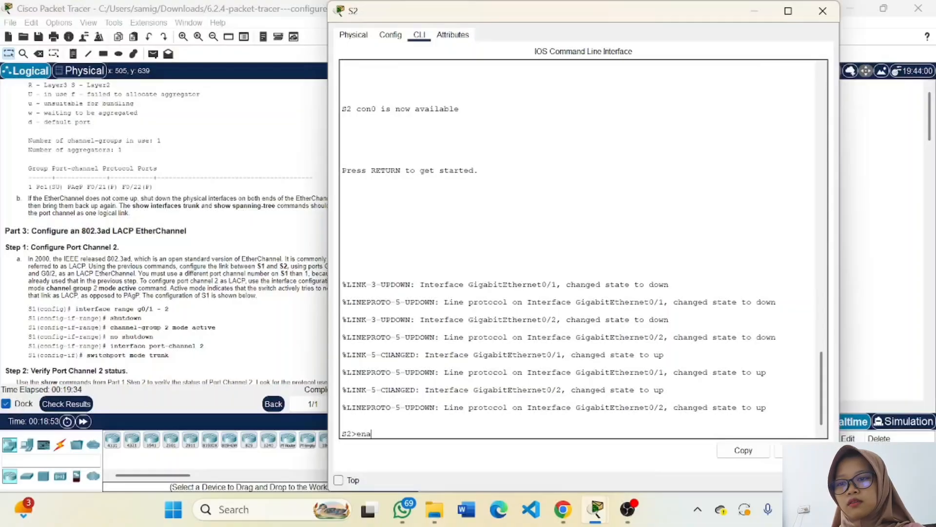
pyautogui.press('Return')
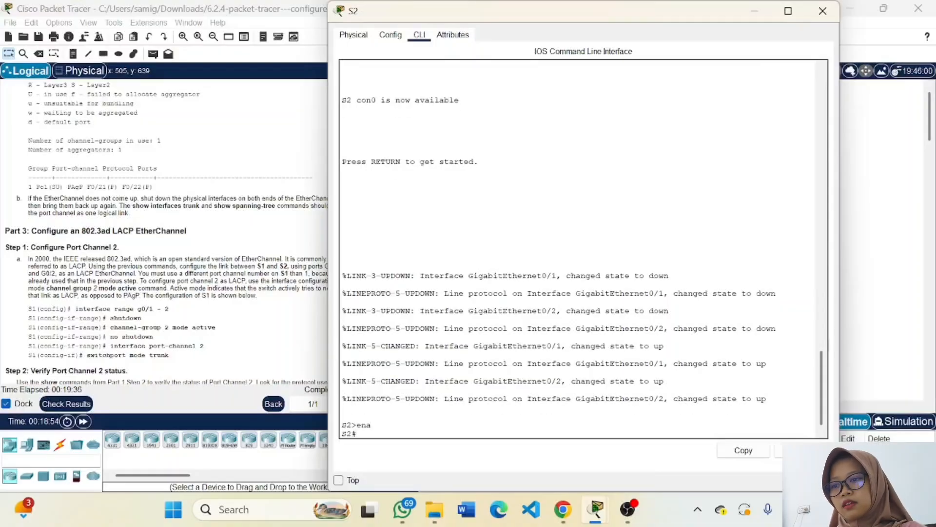
pyautogui.write('conf t')
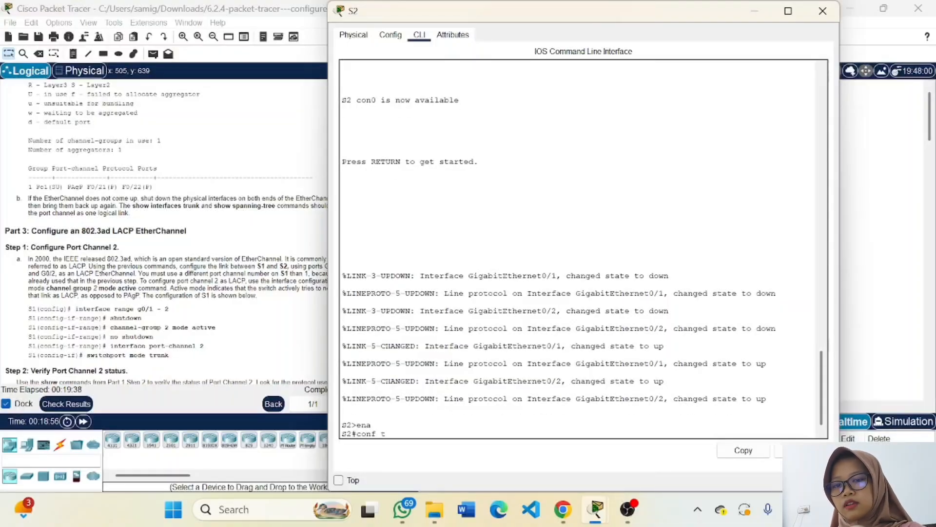
pyautogui.press('Return')
# Step: Select interface range g0/1 - 2 on S2 and shut the interfaces down
pyautogui.write('int')
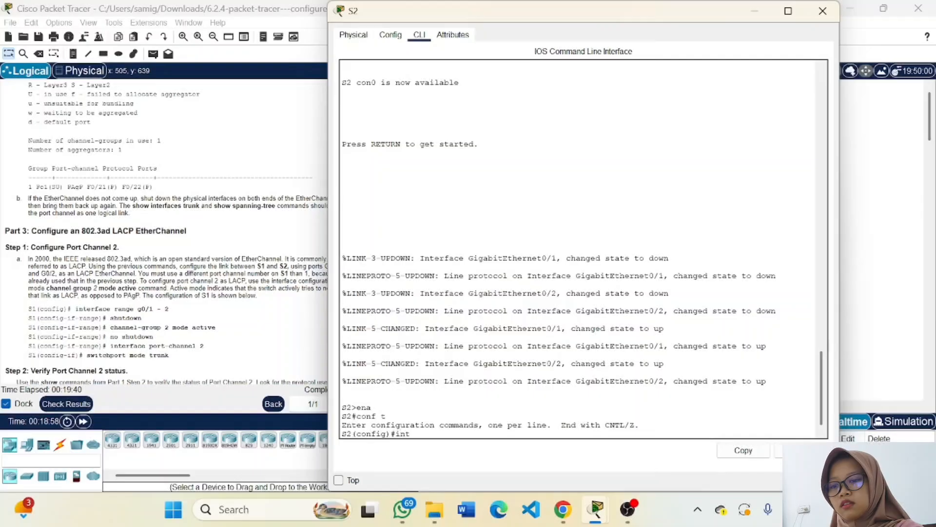
pyautogui.write('erface rang')
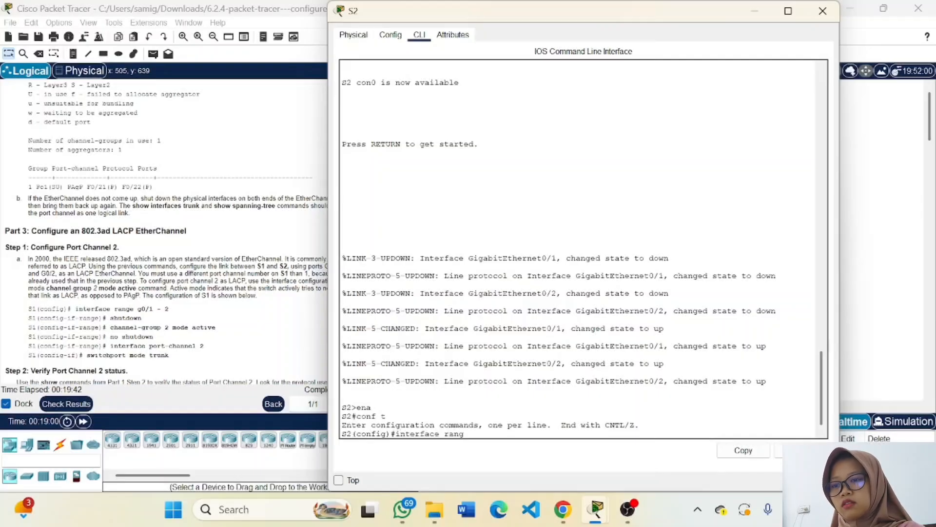
pyautogui.write('e g0/')
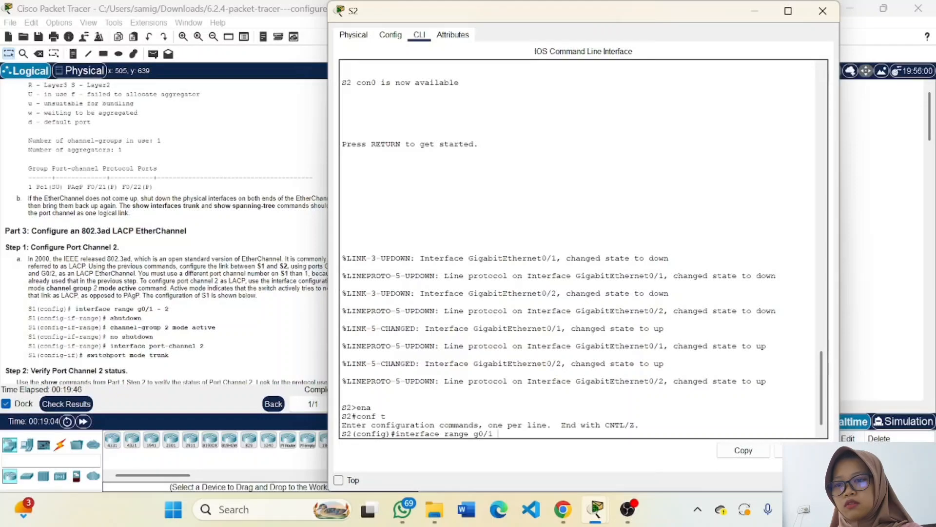
pyautogui.write('1 - 2')
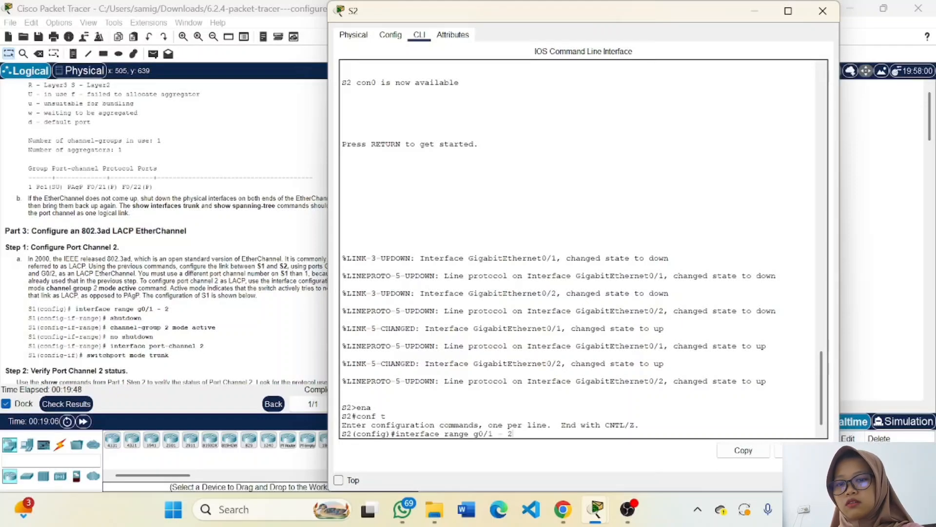
pyautogui.press('Return')
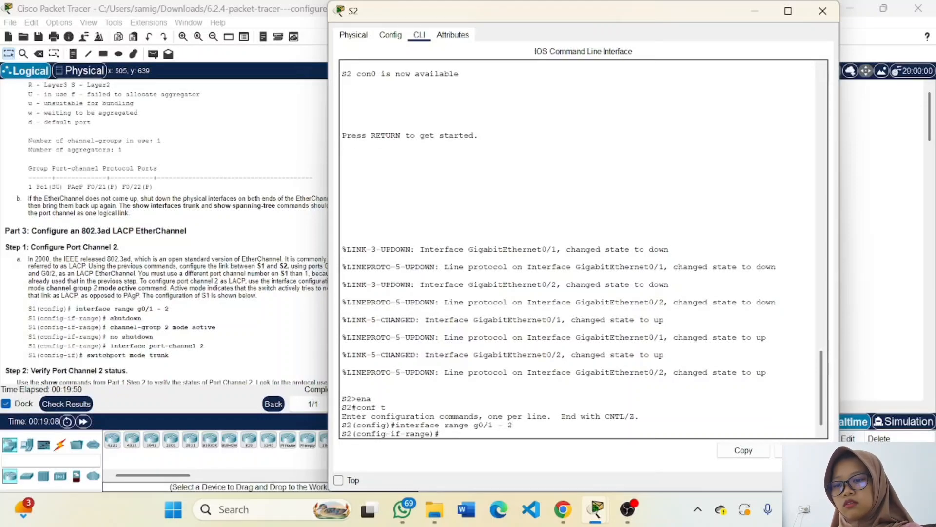
pyautogui.write('shutdown')
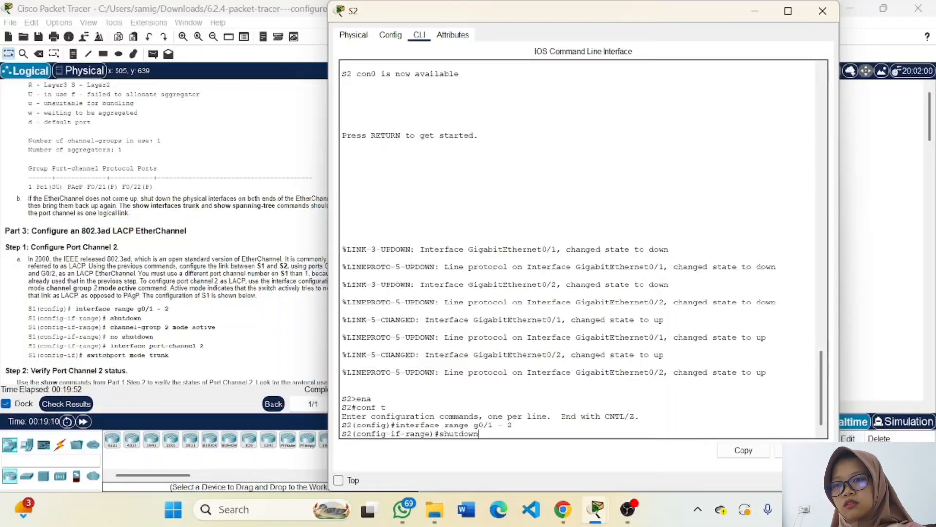
pyautogui.press('Return')
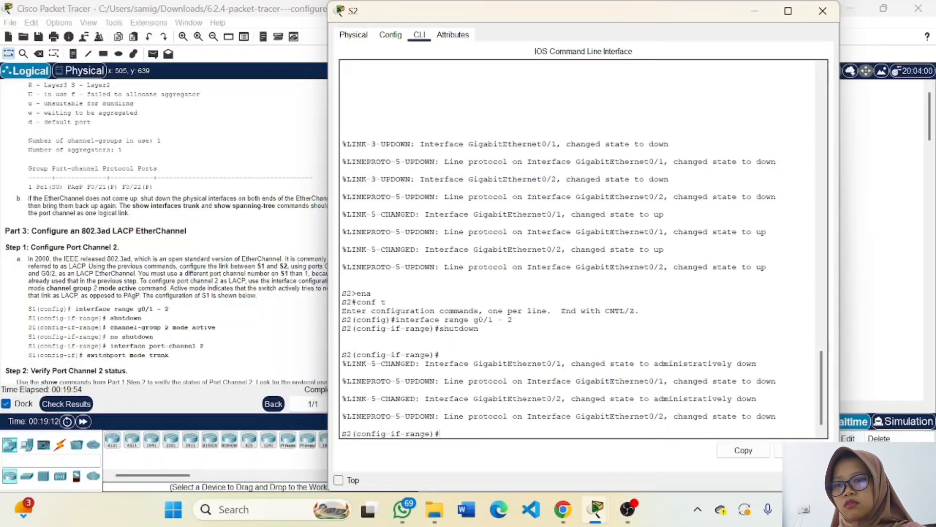
# Step: Assign S2's selected interfaces to channel-group 2 in mode active and re-enable them with no shutdown
pyautogui.write('ca')
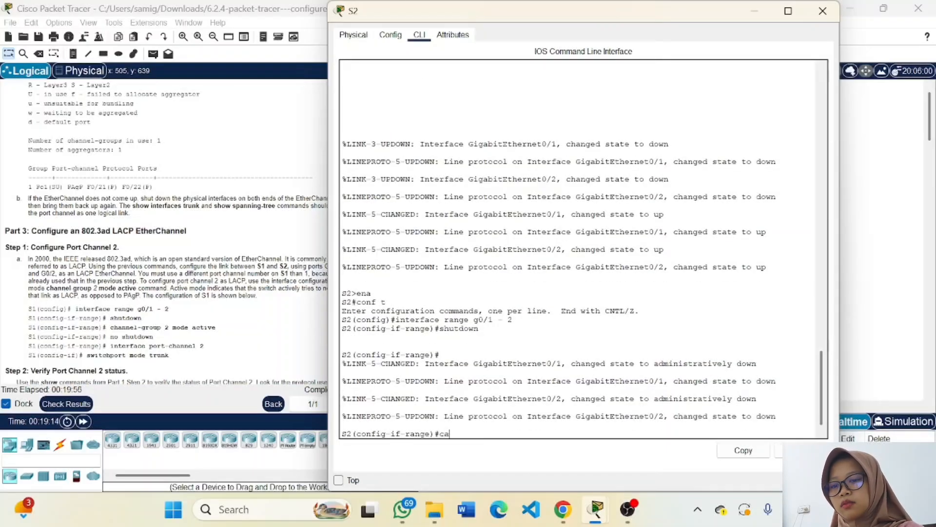
pyautogui.press('BackSpace')
pyautogui.write('hanne')
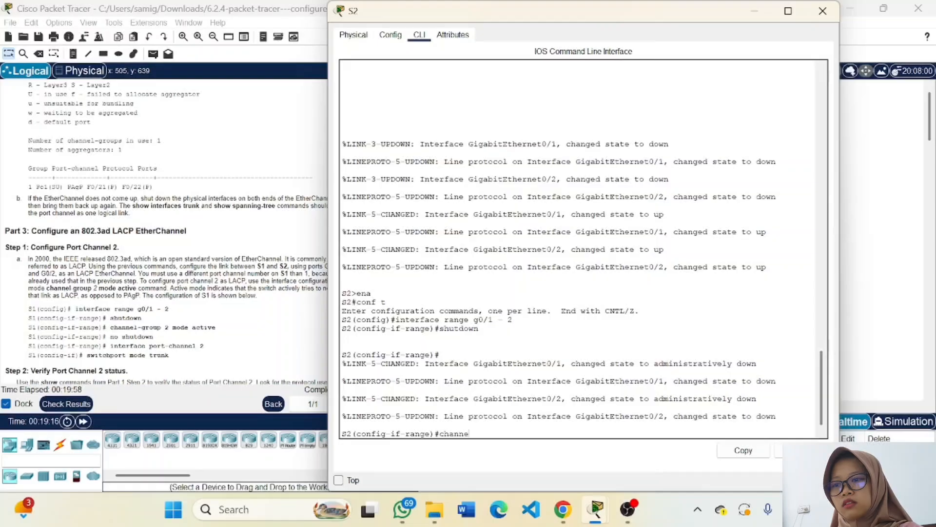
pyautogui.write('l-gr')
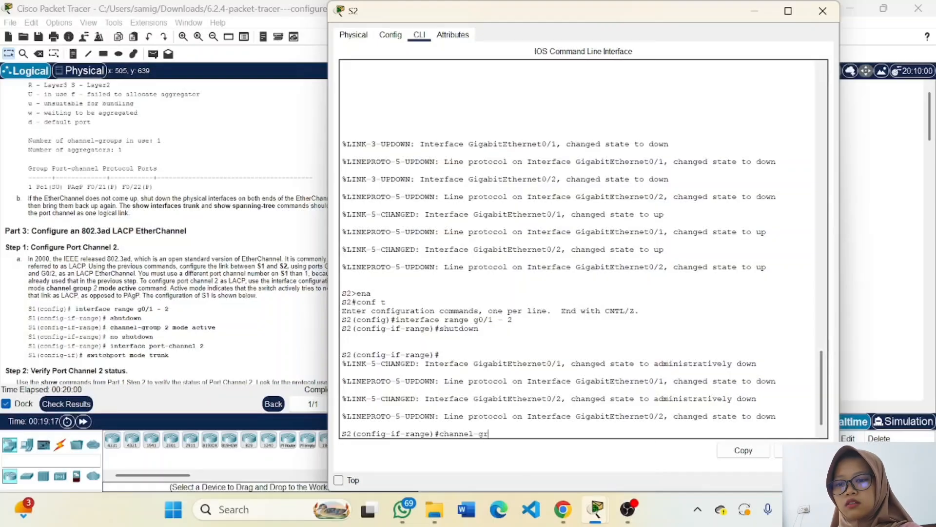
pyautogui.write('oup 2')
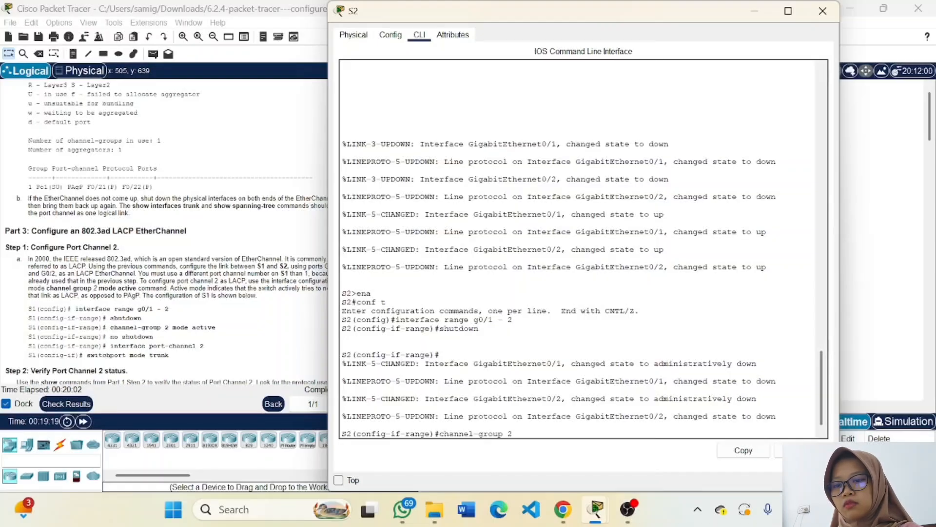
pyautogui.write(' mode active')
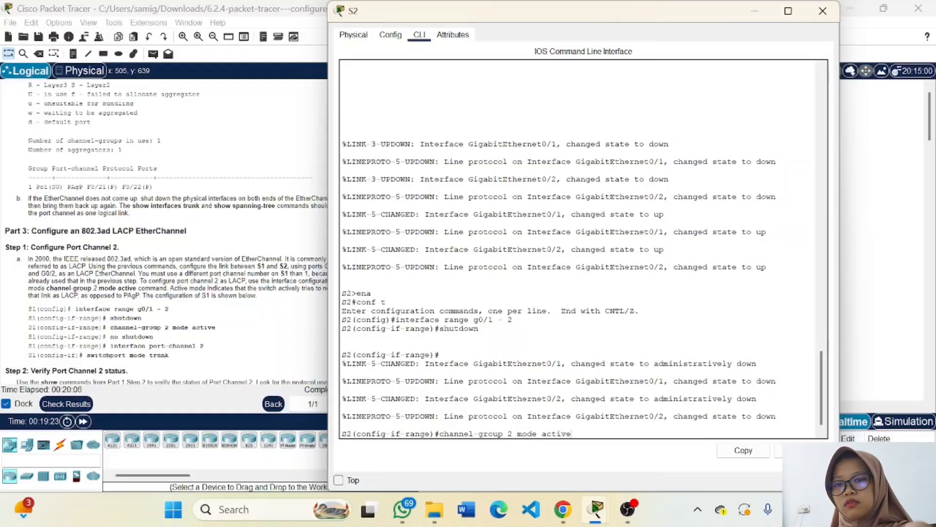
pyautogui.press('Return')
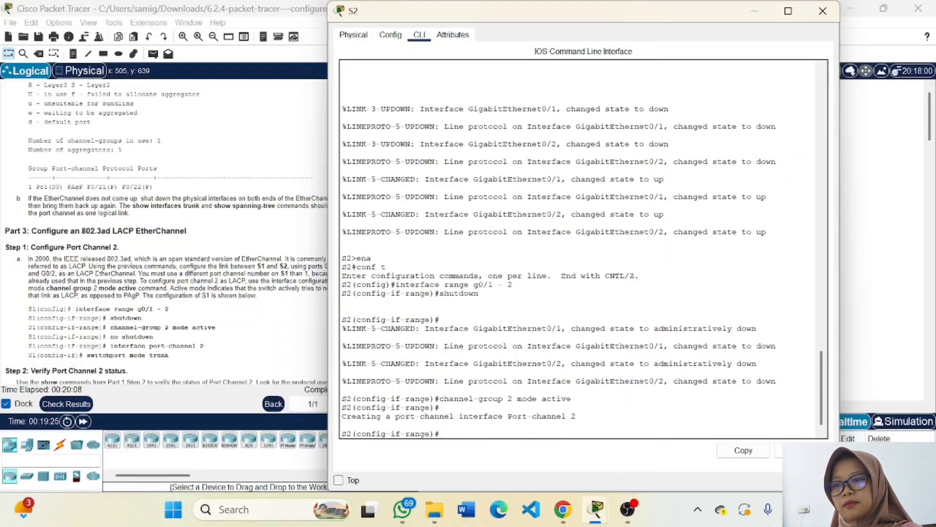
pyautogui.write('no shutdown')
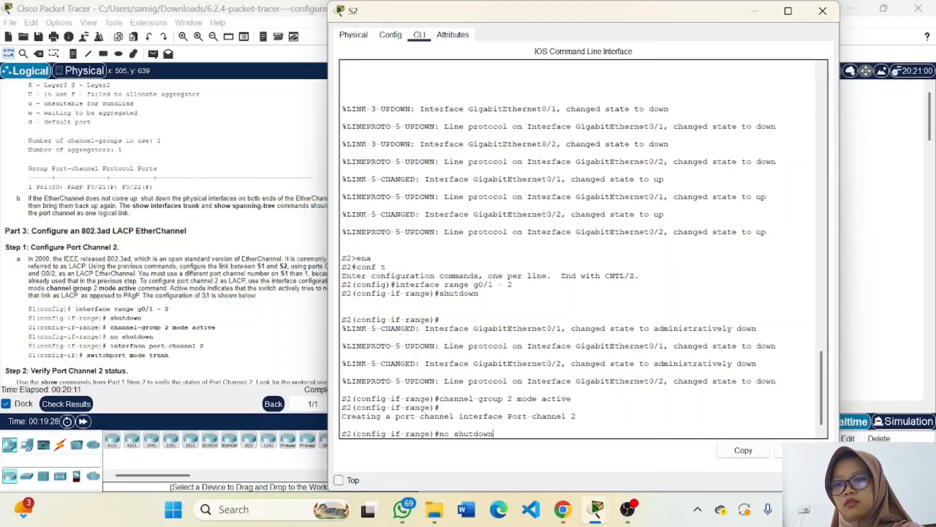
pyautogui.press('Return')
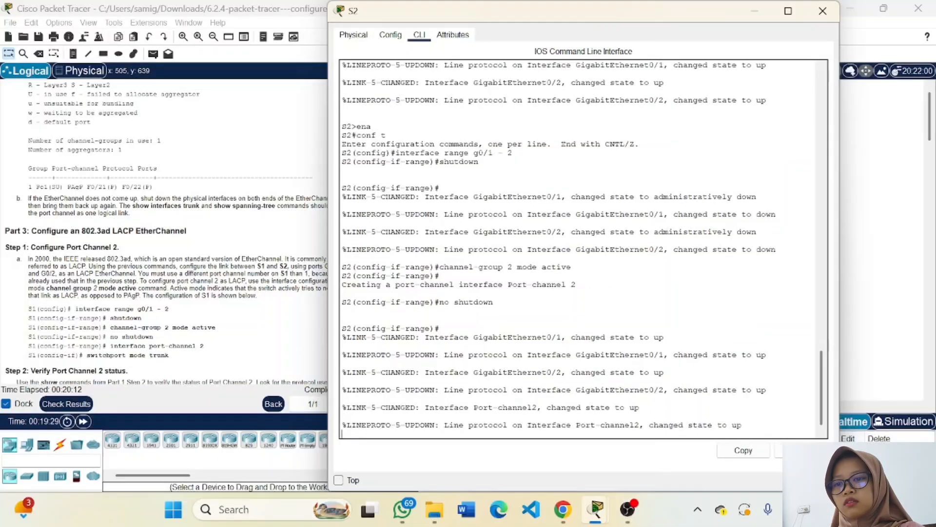
# Step: Enter interface port-channel 2 configuration on S2 and set it to switchport mode trunk
pyautogui.write('i')
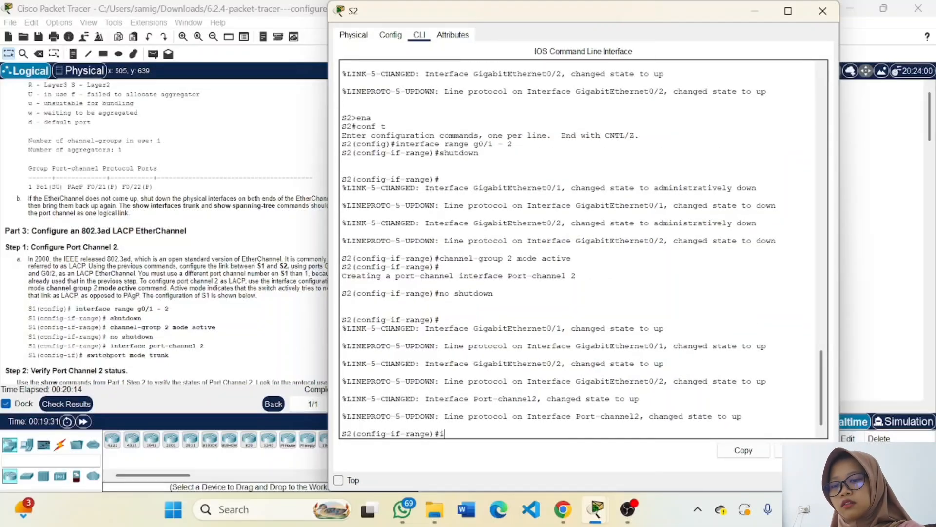
pyautogui.write('nterface p')
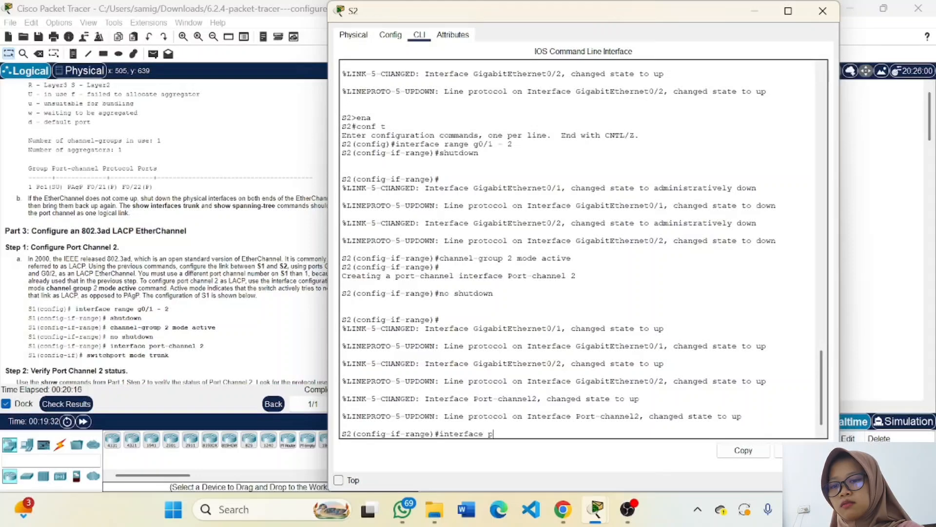
pyautogui.write('ort-channel')
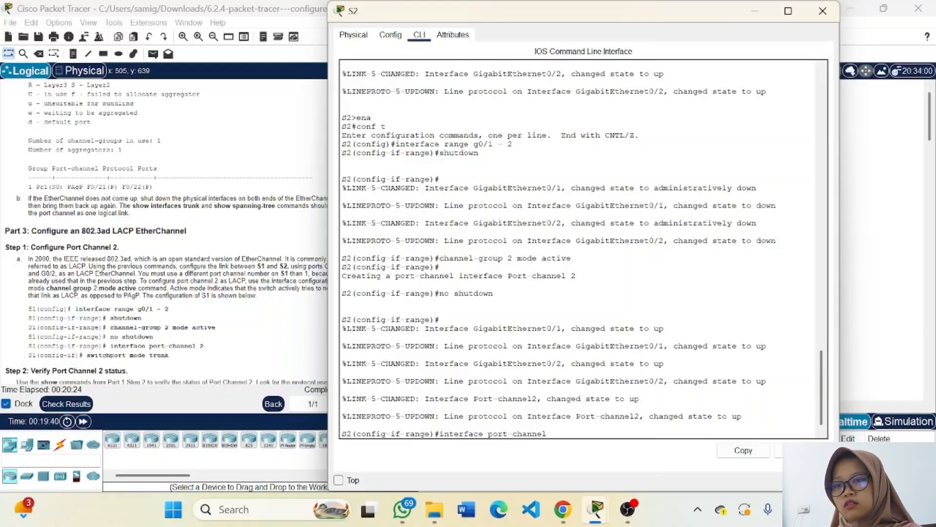
pyautogui.write('2')
pyautogui.press('Return')
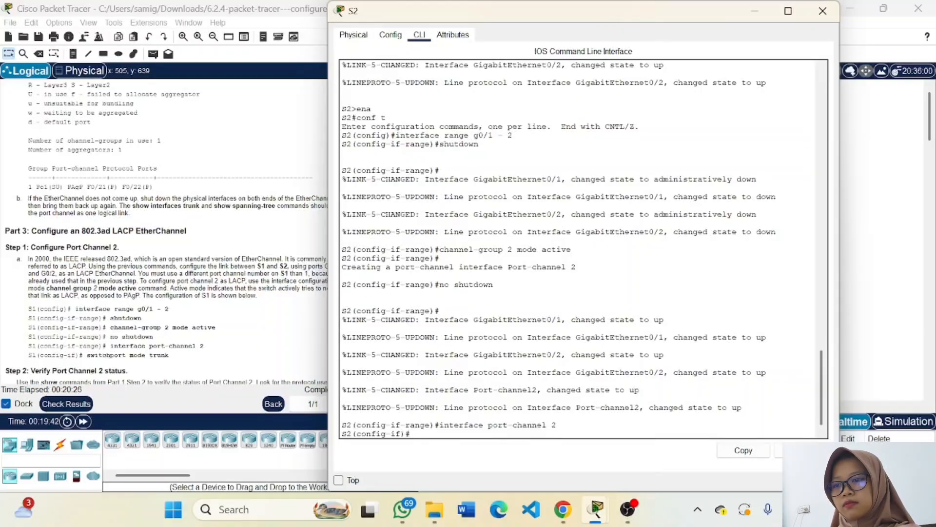
pyautogui.write('switc')
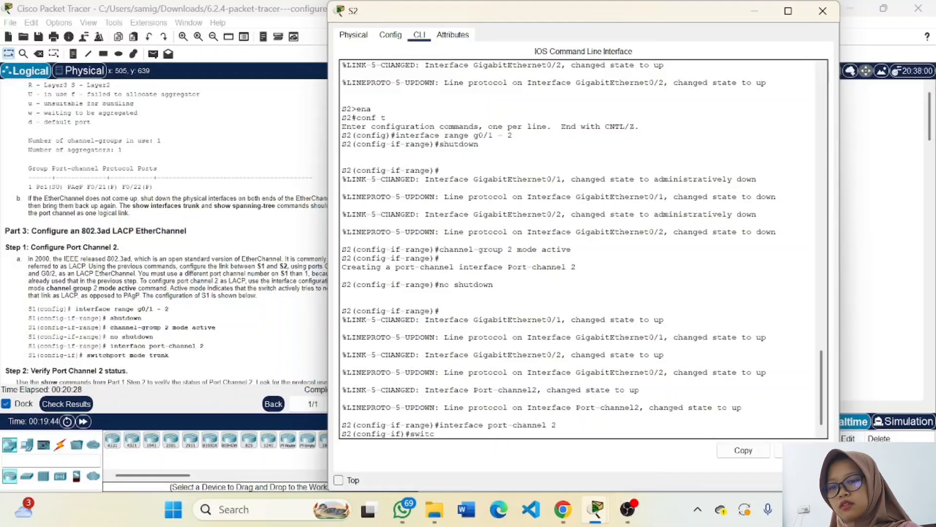
pyautogui.write('hport mo')
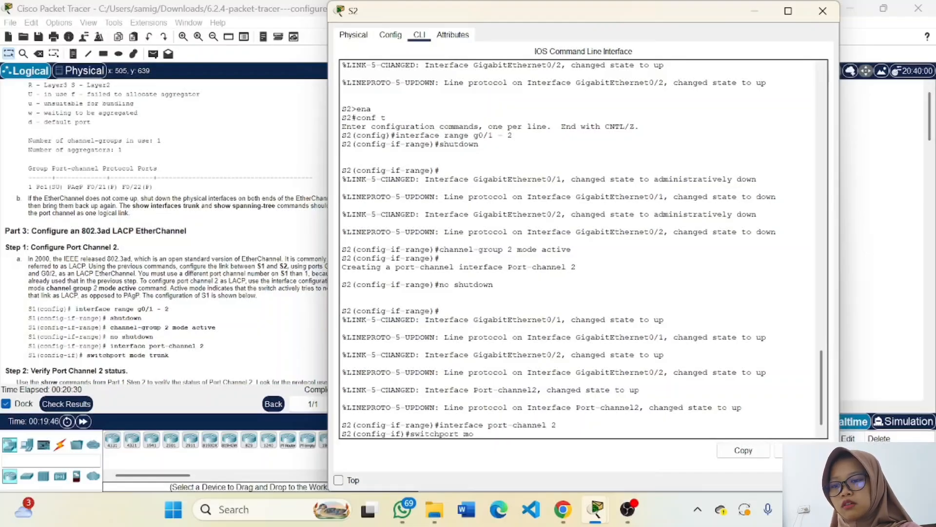
pyautogui.write('de trunk')
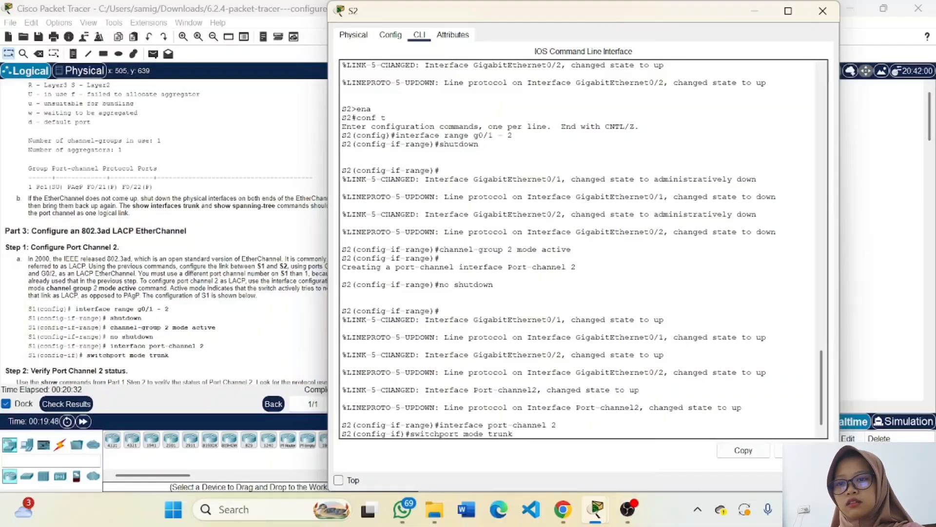
pyautogui.press('Return')
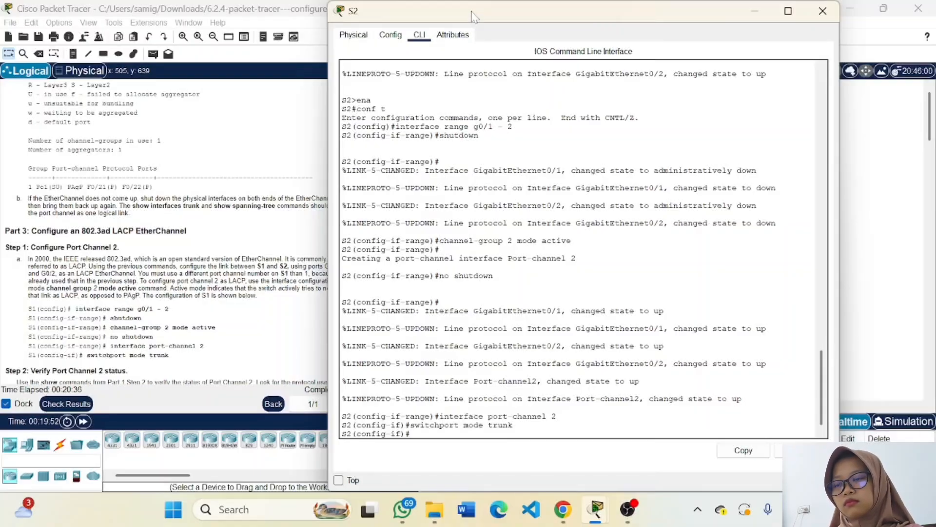
# Step: Move the S2 window clear of the lab instructions and exit S2's configuration modes back to the privileged prompt
pyautogui.moveTo(472, 17); pyautogui.dragTo(592, 33)
pyautogui.moveTo(556, 34); pyautogui.dragTo(547, 35)
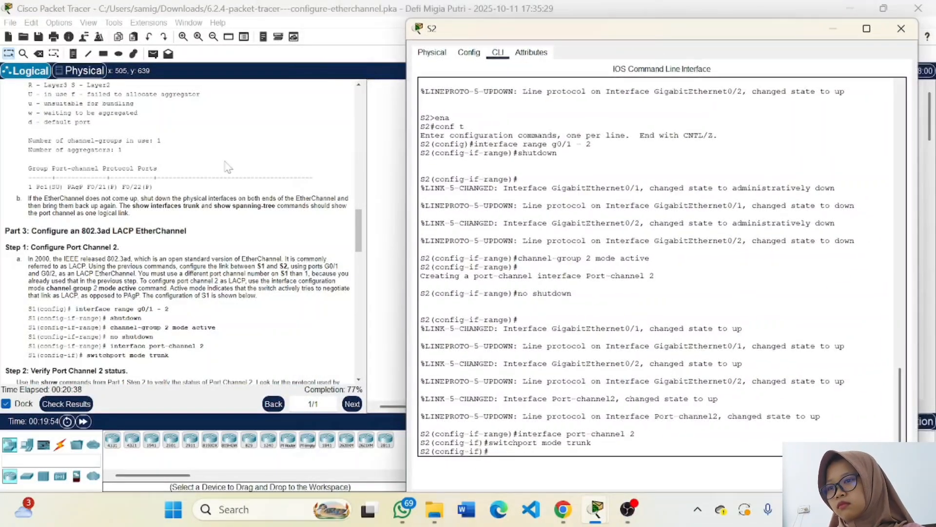
pyautogui.scroll(-3, 178, 232)
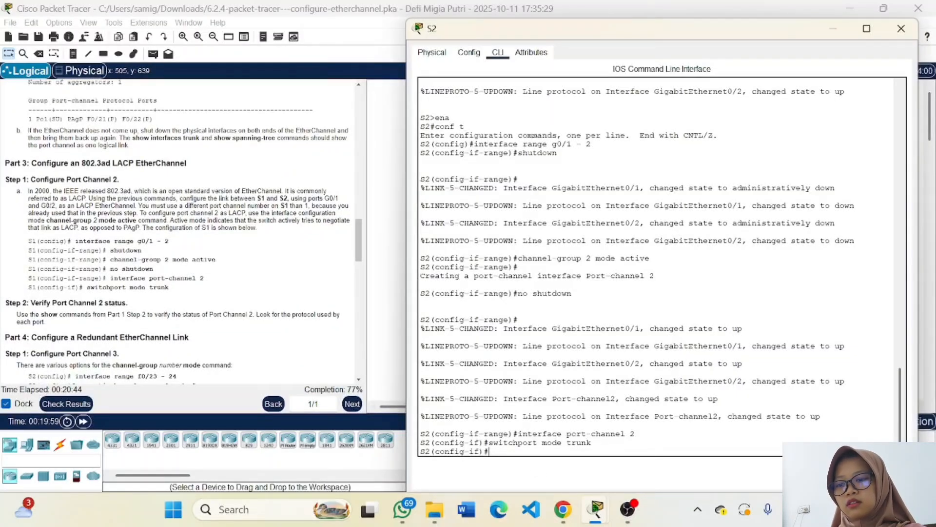
pyautogui.write('exit')
pyautogui.press('Return')
pyautogui.write('e')
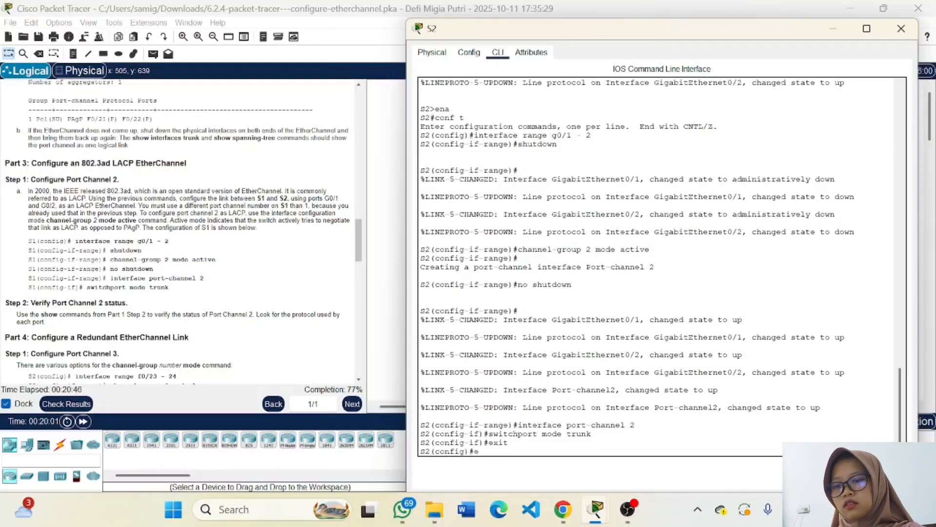
pyautogui.write('xit')
pyautogui.press('Return')
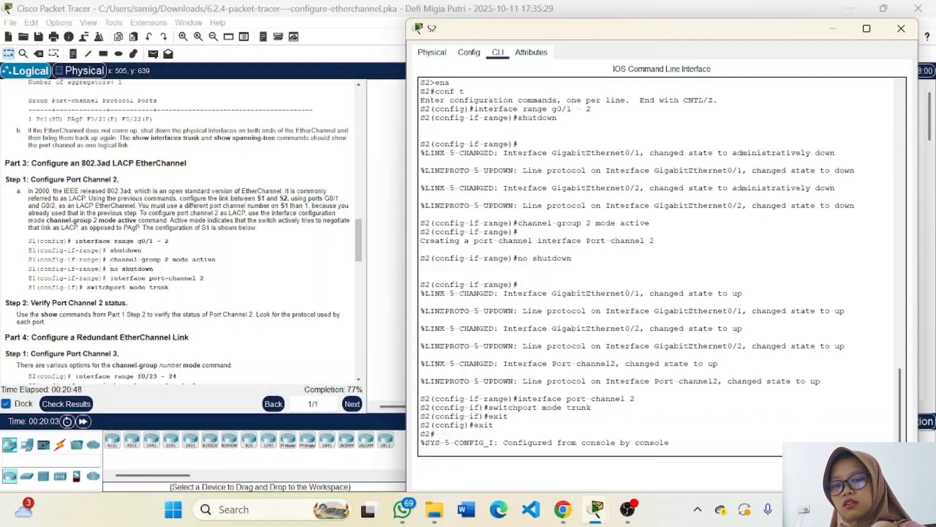
pyautogui.press('Return')
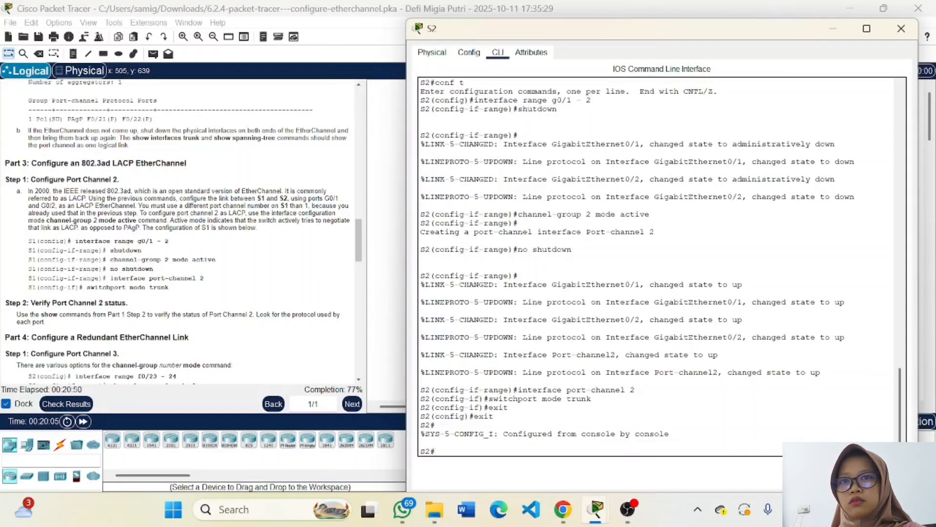
# Step: Minimize the S2 window, bring up the S1 command line and exit its configuration modes to the privileged prompt
pyautogui.click(835, 30)
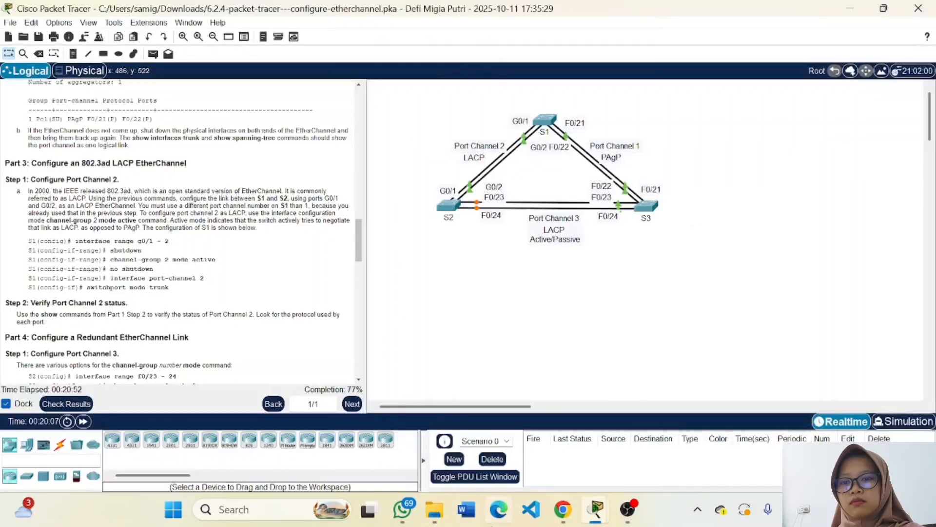
pyautogui.moveTo(601, 515)
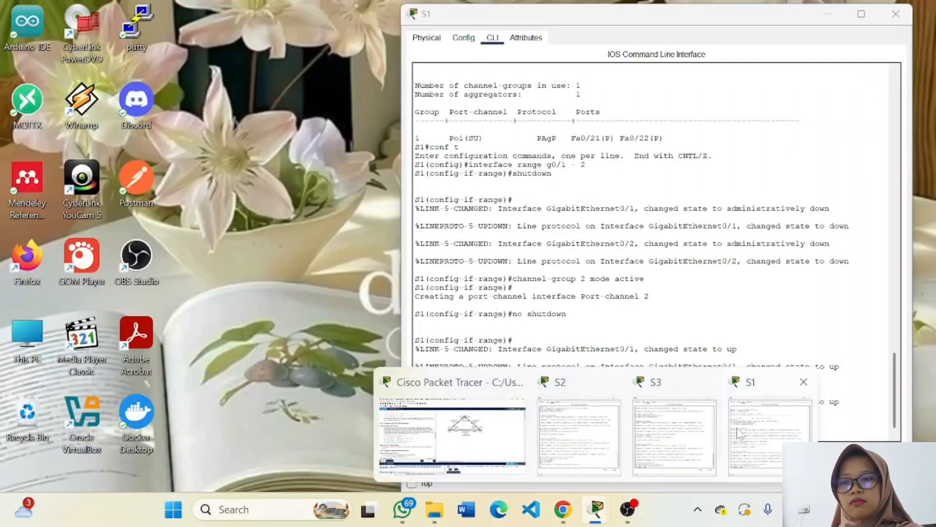
pyautogui.click(736, 433)
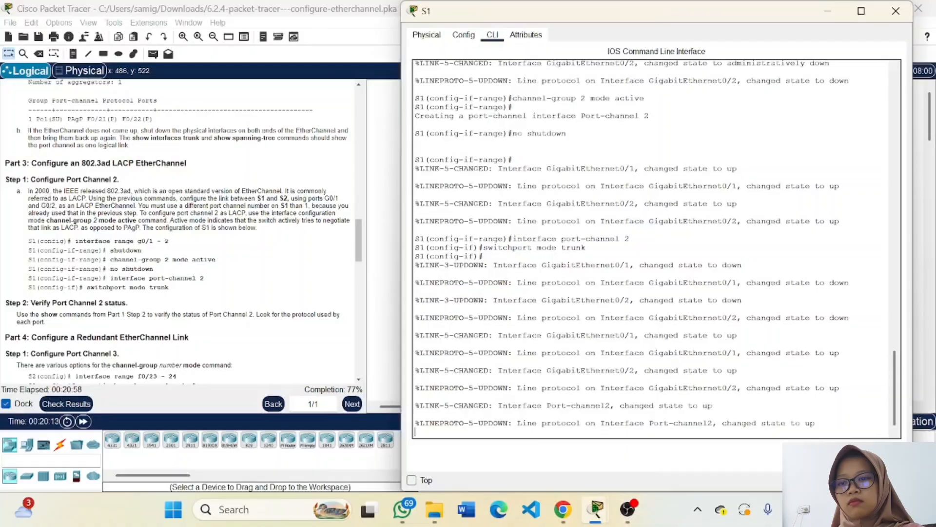
pyautogui.press('Return')
pyautogui.write('exit')
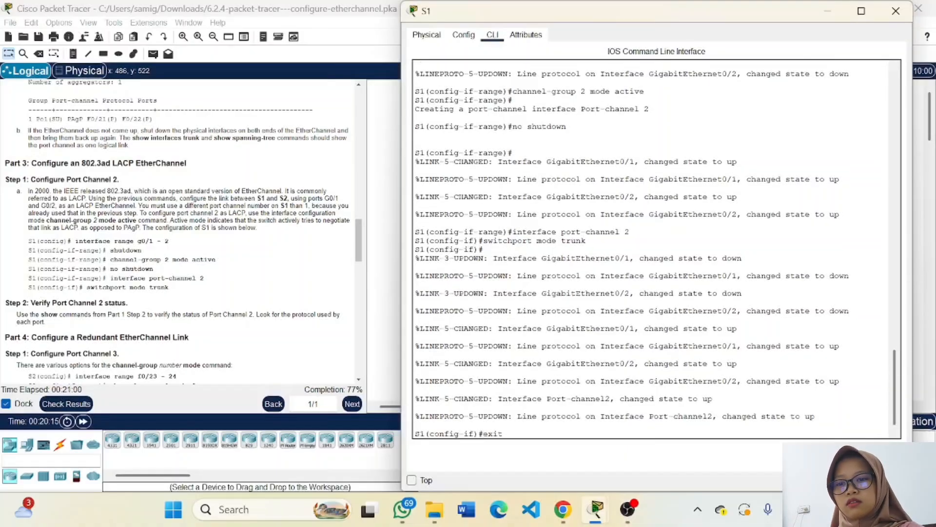
pyautogui.press('Return')
pyautogui.write('exit')
pyautogui.press('Return')
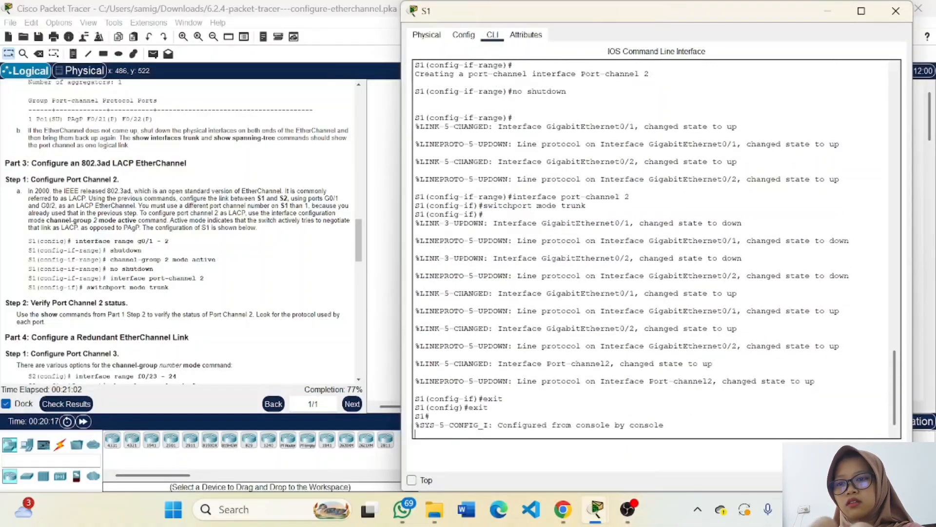
pyautogui.press('Return')
# Step: Run show etherchannel summary on S1 and highlight the Port Channel 2 row to check its protocol and ports
pyautogui.write('show etherchannel summary')
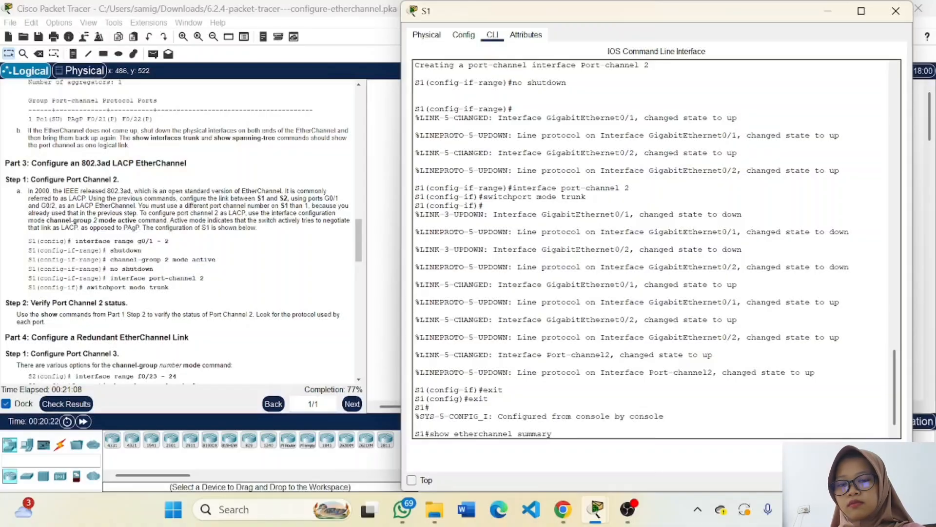
pyautogui.press('Return')
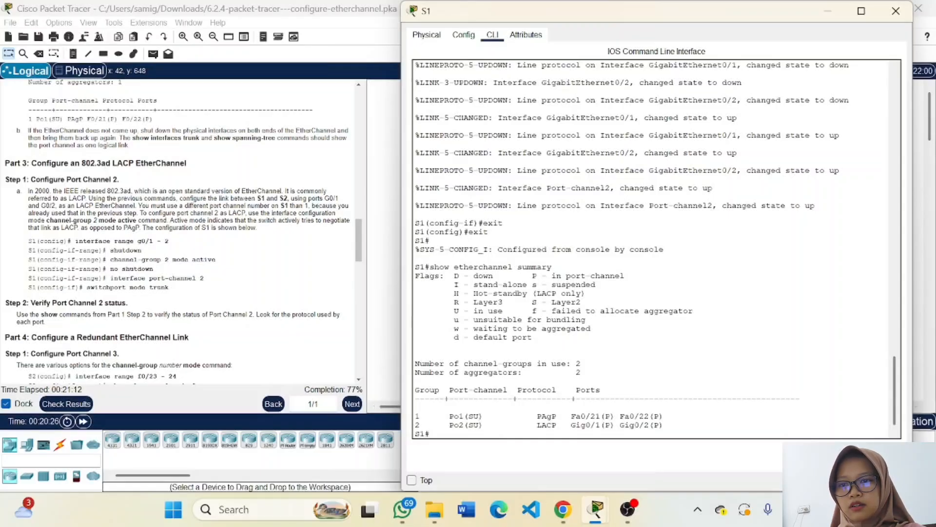
pyautogui.moveTo(669, 425); pyautogui.dragTo(415, 425)
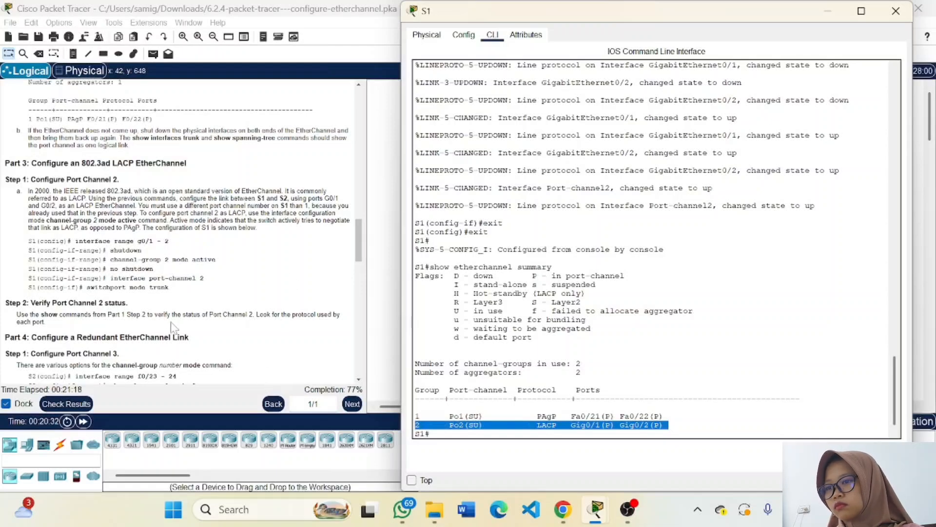
# Step: Advance the instructions to Part 4, minimize S1, bring up the S2 command line and enter global configuration mode with conf t
pyautogui.scroll(-1, 171, 323)
pyautogui.scroll(-2, 174, 328)
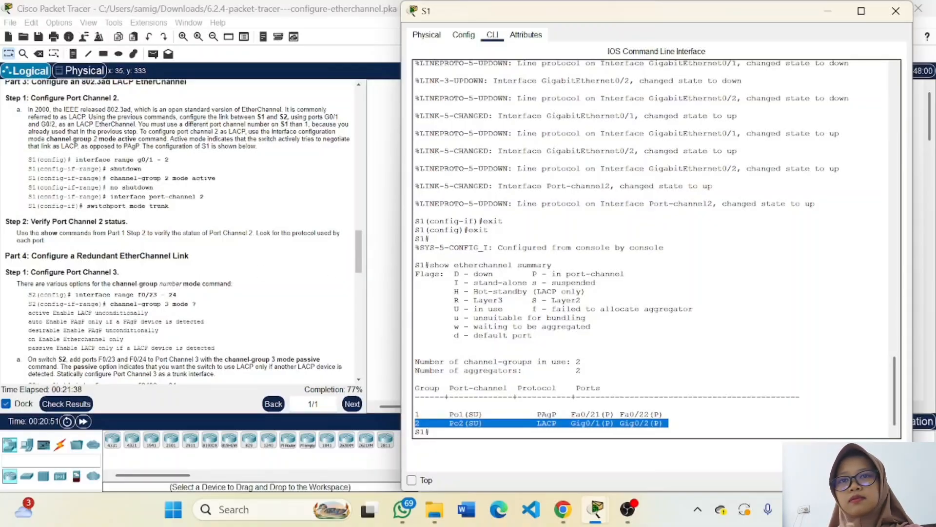
pyautogui.doubleClick(831, 17)
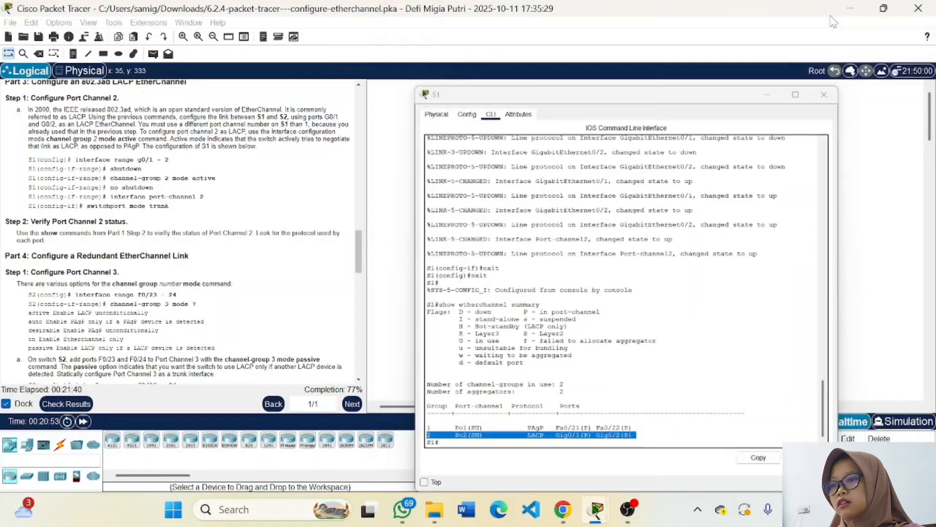
pyautogui.click(824, 94)
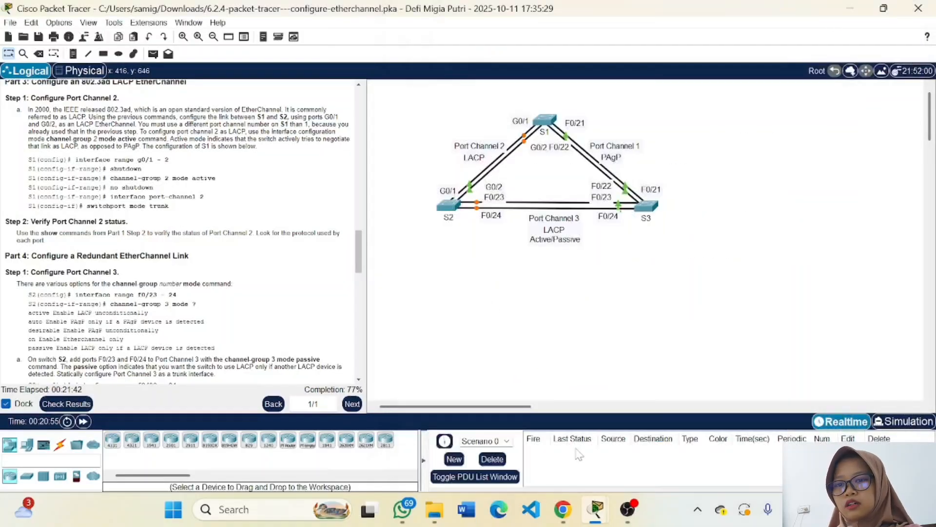
pyautogui.moveTo(594, 507)
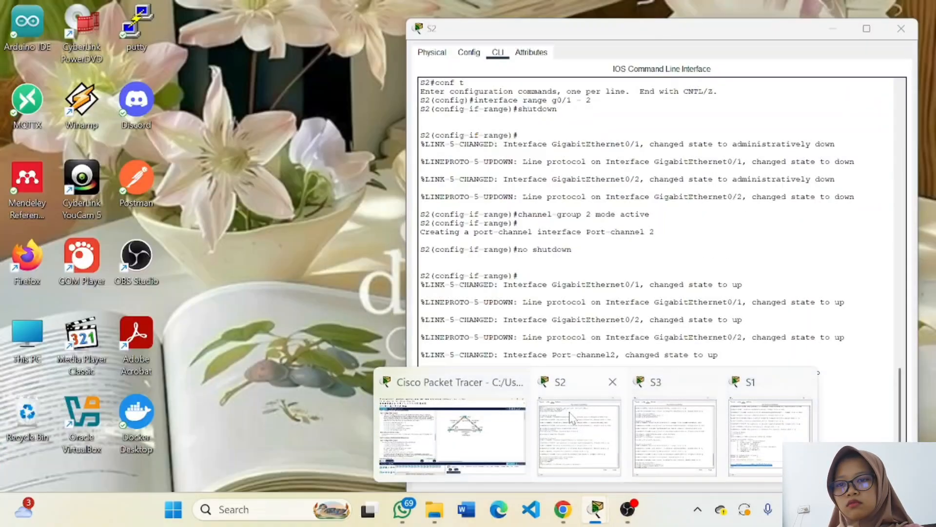
pyautogui.click(572, 418)
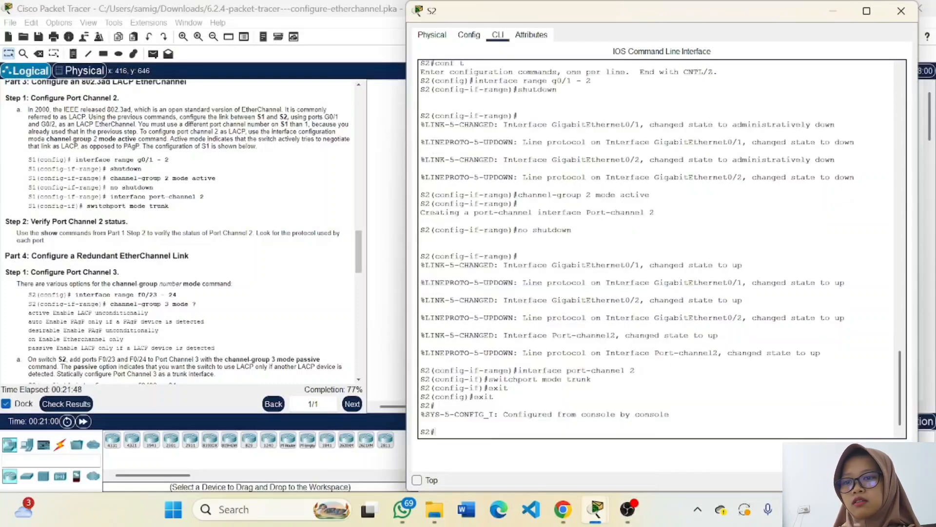
pyautogui.write('cond t')
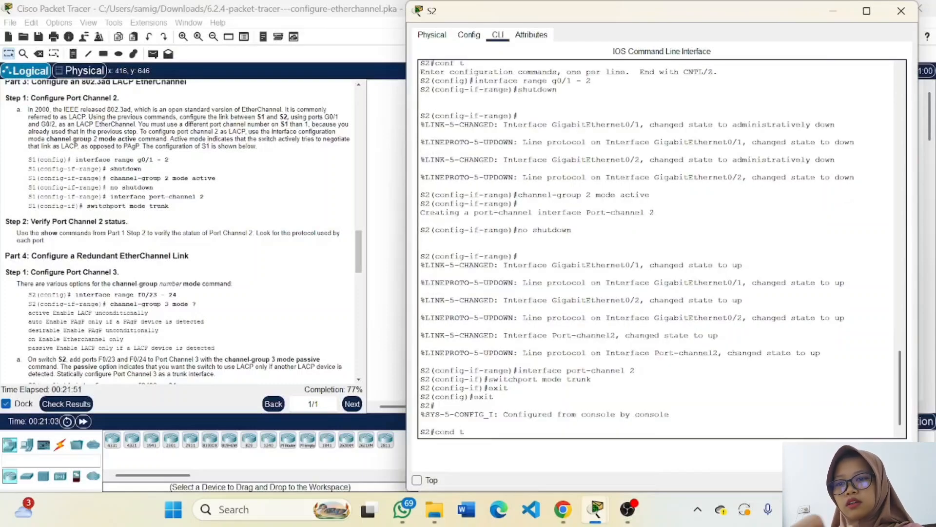
pyautogui.press('Return')
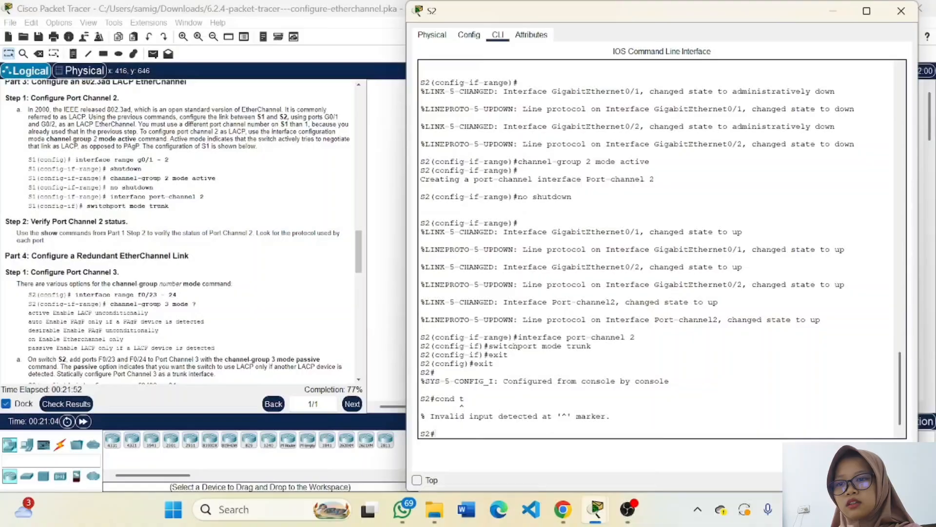
pyautogui.write('conf t')
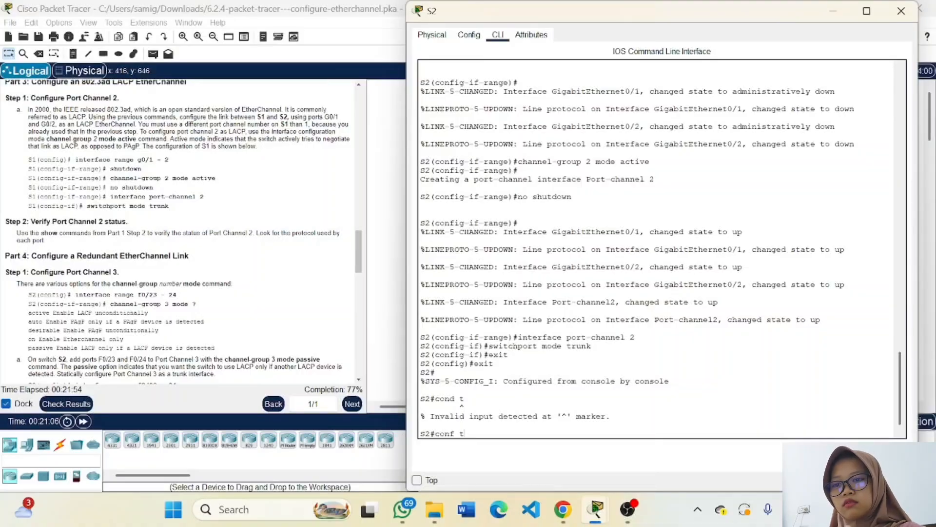
pyautogui.press('Return')
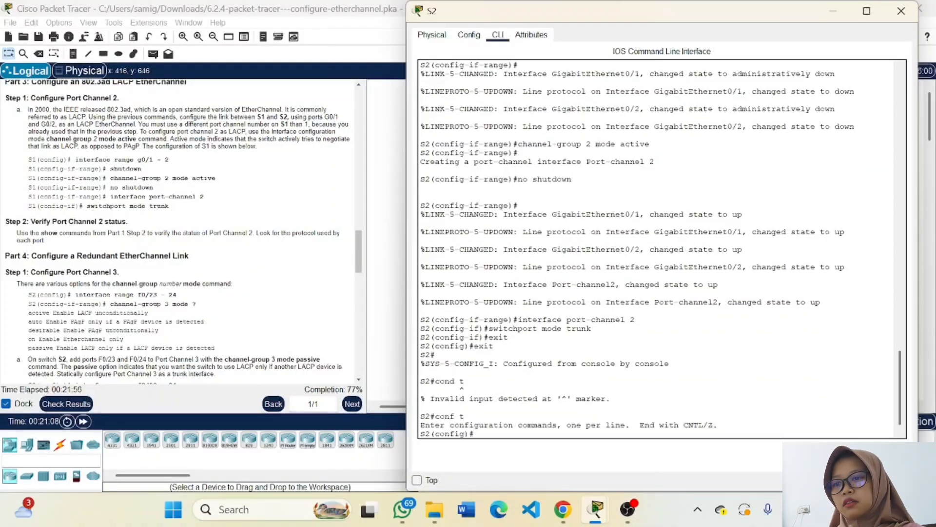
# Step: Select interface range f0/23 - 24 on S2 for configuration
pyautogui.write('in')
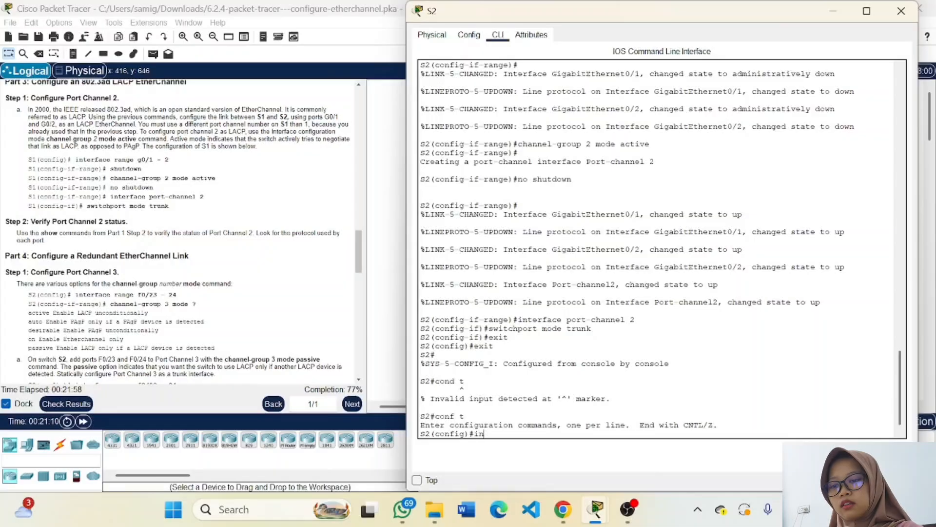
pyautogui.write('terface range f0')
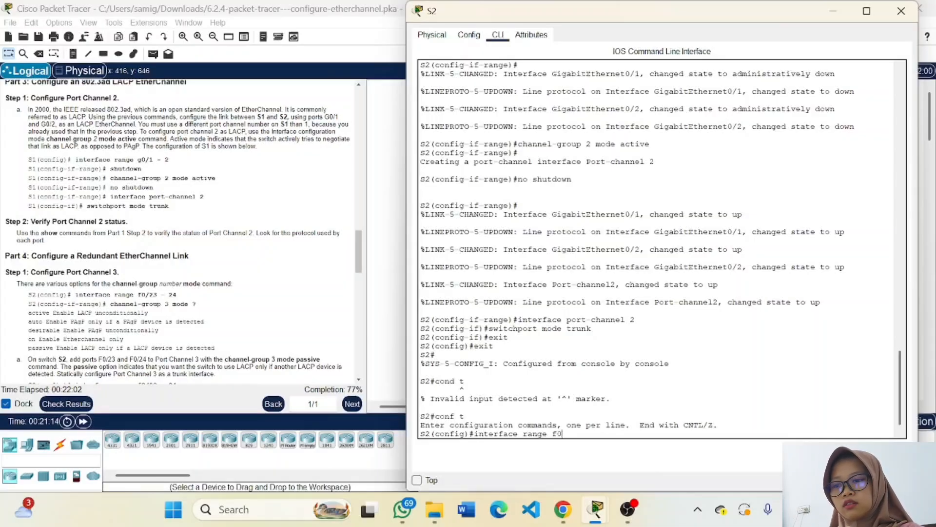
pyautogui.write('/23 24')
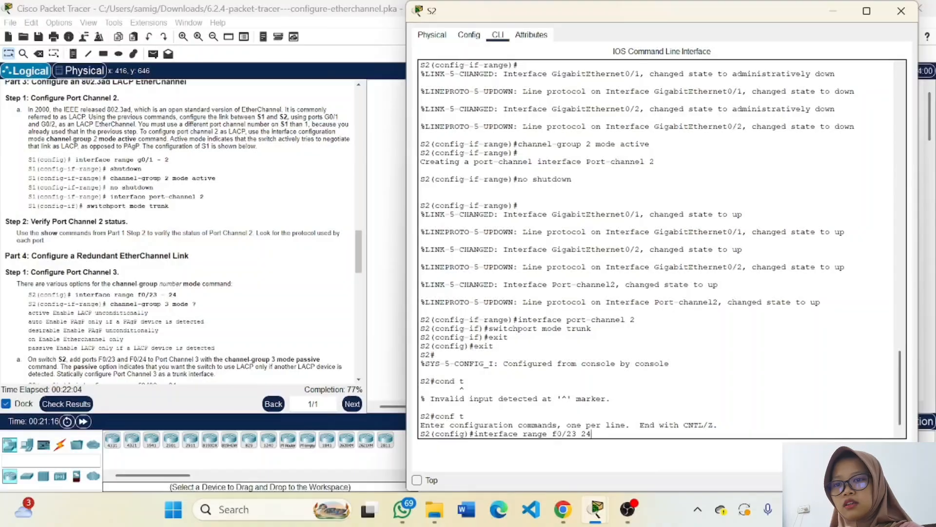
pyautogui.press('BackSpace')
pyautogui.press('BackSpace')
pyautogui.press('BackSpace')
pyautogui.write('- 24')
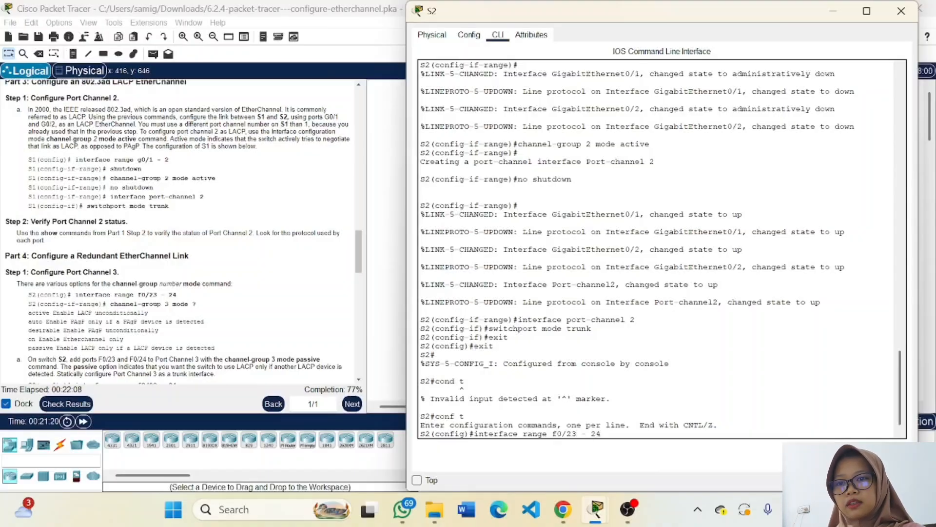
pyautogui.press('Return')
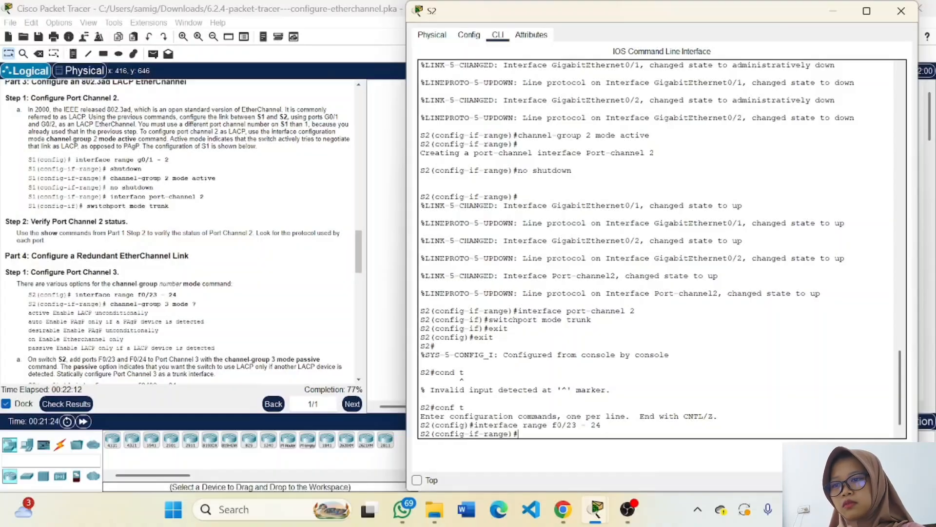
# Step: List the available channel-group 3 mode options on S2 with the ? help and highlight them for review
pyautogui.write('chann')
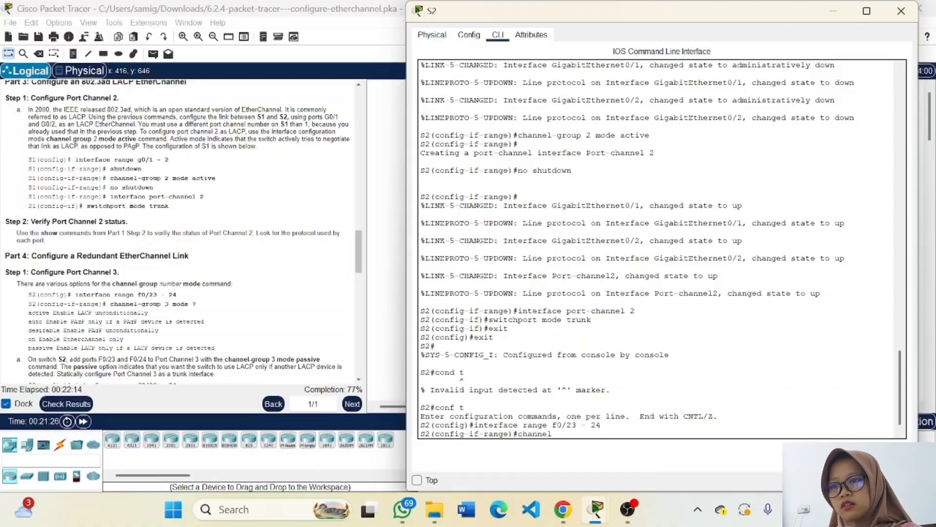
pyautogui.write('el-grou')
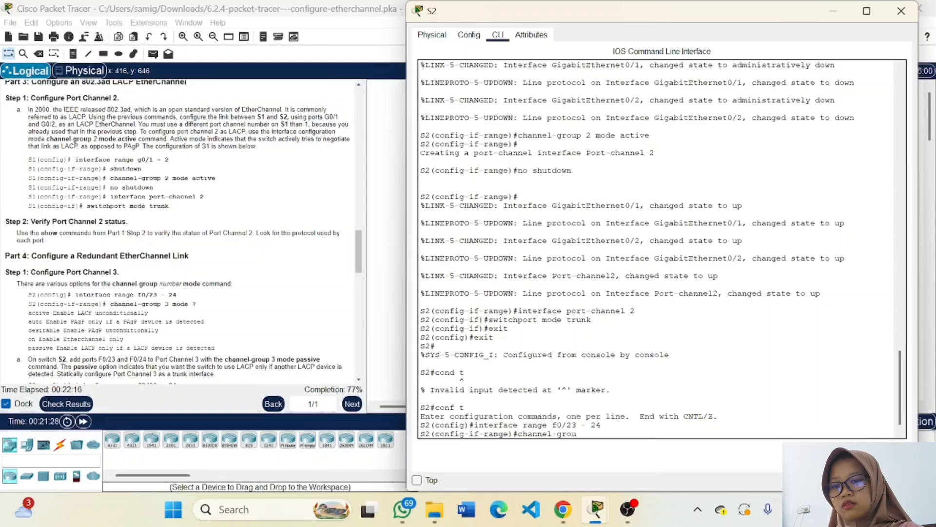
pyautogui.write('p 3 mode')
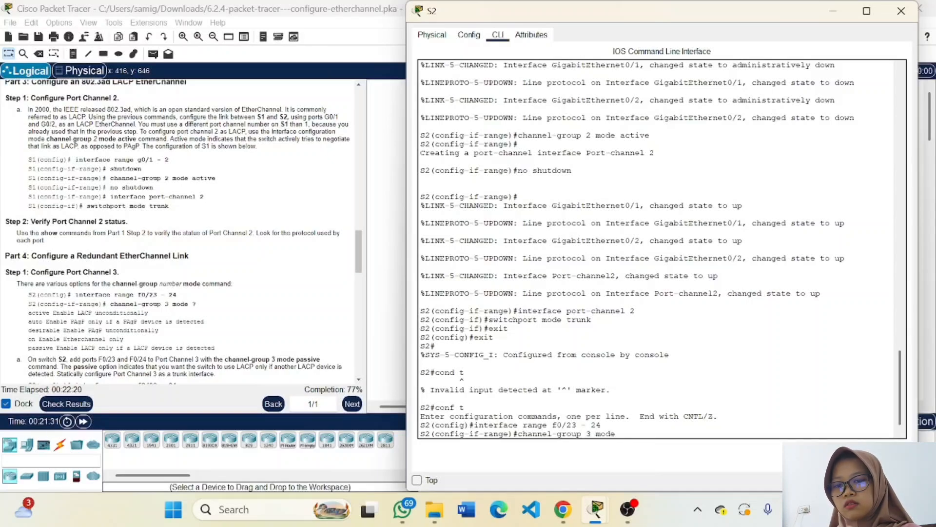
pyautogui.write(' ?')
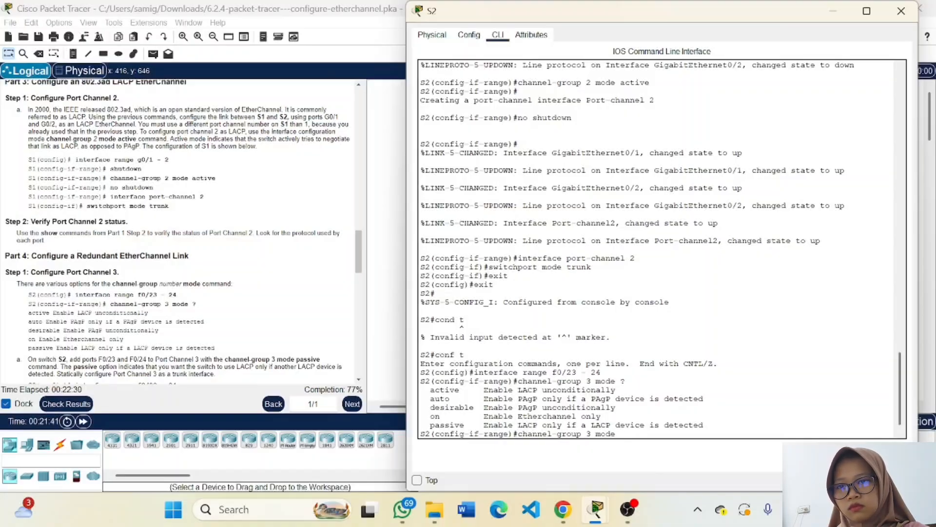
pyautogui.moveTo(703, 425); pyautogui.dragTo(430, 389)
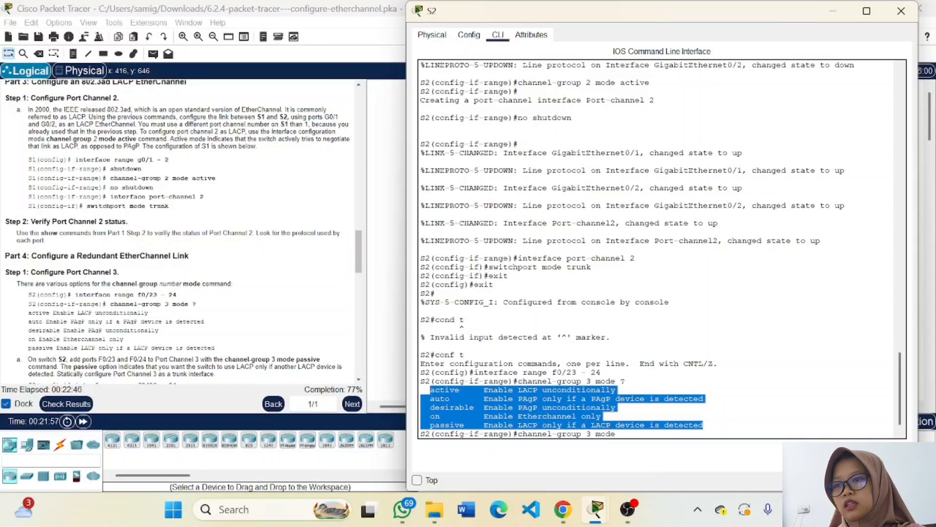
pyautogui.click(561, 407)
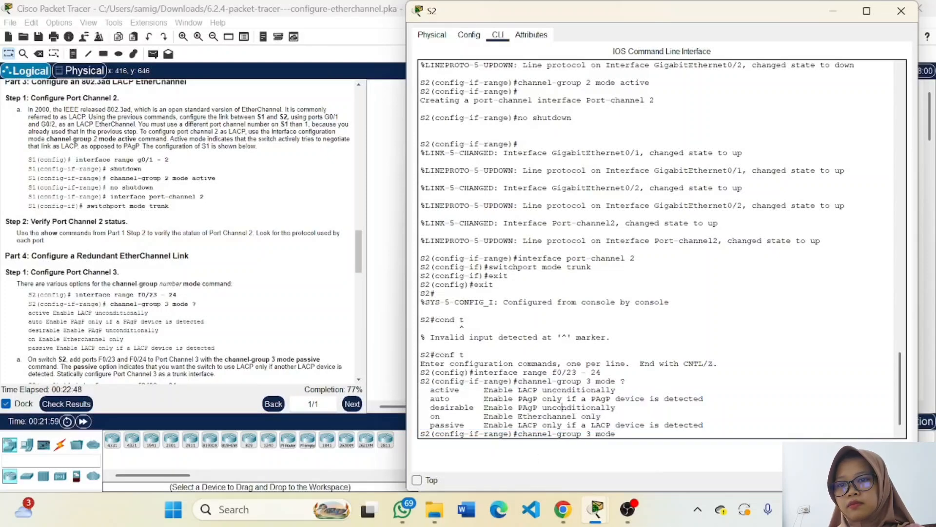
# Step: Clear the unfinished channel-group command on S2 and exit interface range configuration mode
pyautogui.press('BackSpace')
pyautogui.press('BackSpace')
pyautogui.press('BackSpace')
pyautogui.press('BackSpace')
pyautogui.press('BackSpace')
pyautogui.press('BackSpace')
pyautogui.press('BackSpace')
pyautogui.press('BackSpace')
pyautogui.press('BackSpace')
pyautogui.press('BackSpace')
pyautogui.press('BackSpace')
pyautogui.press('BackSpace')
pyautogui.press('BackSpace')
pyautogui.press('BackSpace')
pyautogui.press('BackSpace')
pyautogui.press('BackSpace')
pyautogui.press('BackSpace')
pyautogui.press('BackSpace')
pyautogui.press('BackSpace')
pyautogui.press('BackSpace')
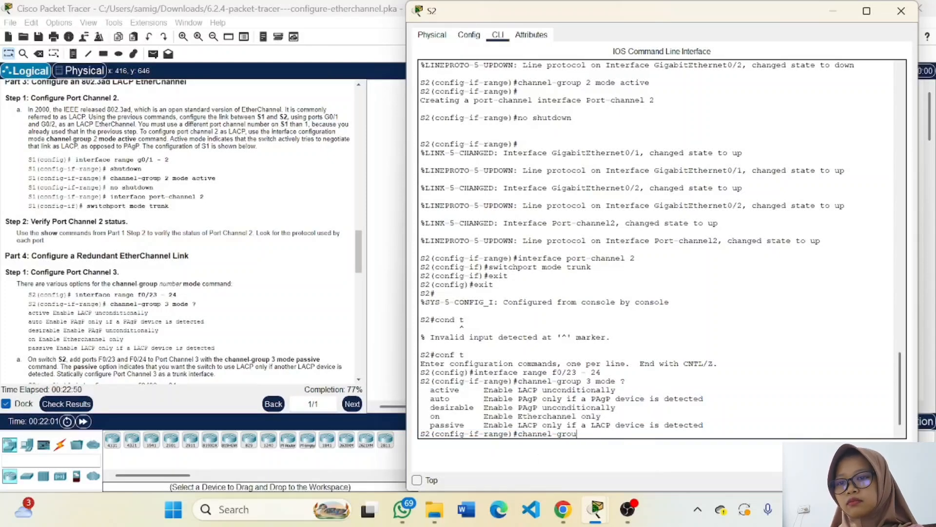
pyautogui.write('exit')
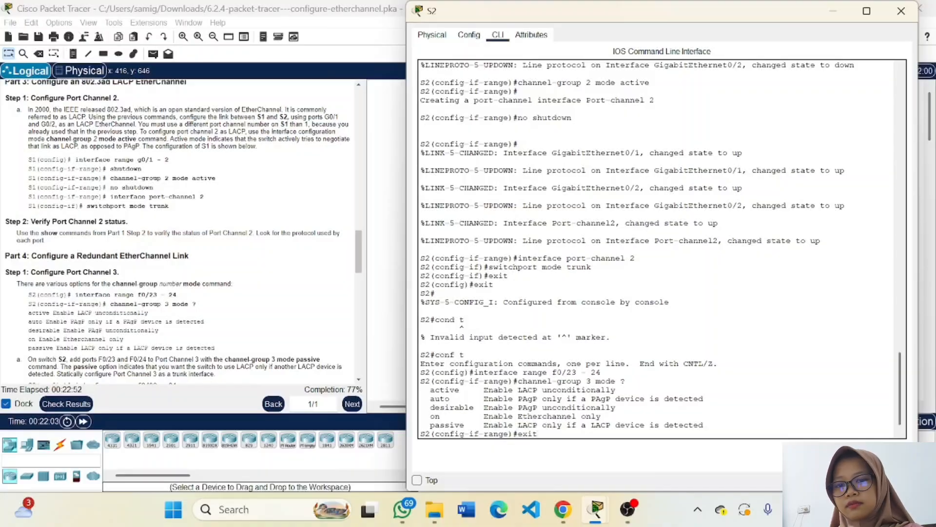
pyautogui.press('Return')
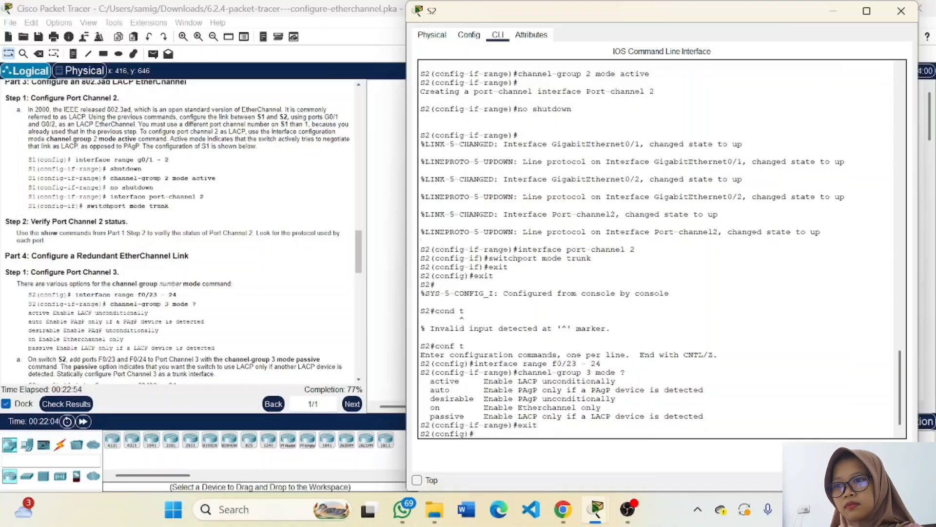
# Step: Enter interface range f0/23 - 24 on S2 and shut down both ports
pyautogui.write('inter')
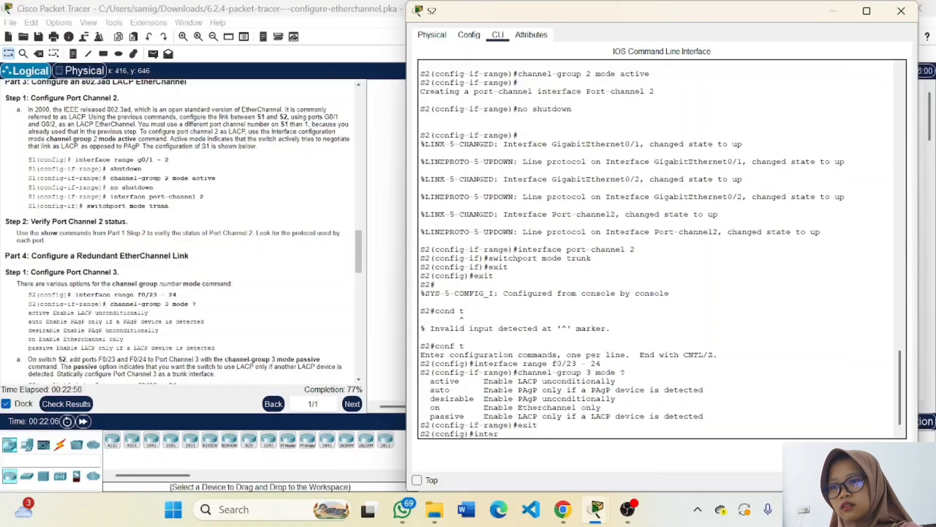
pyautogui.write('face range')
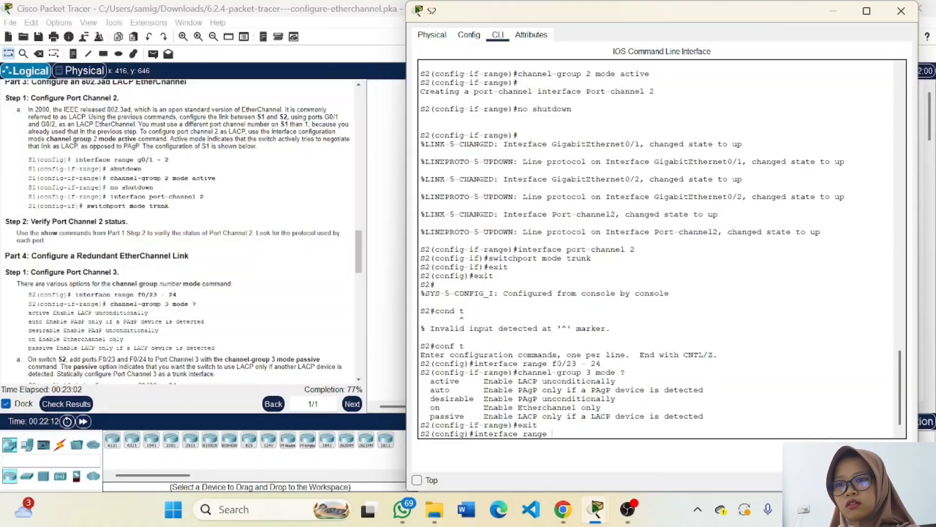
pyautogui.write('f0')
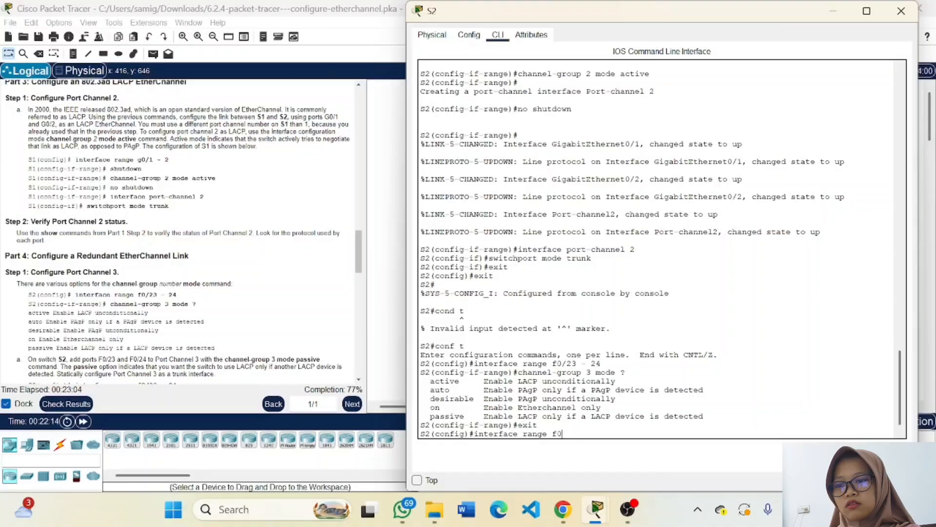
pyautogui.write('/23 -')
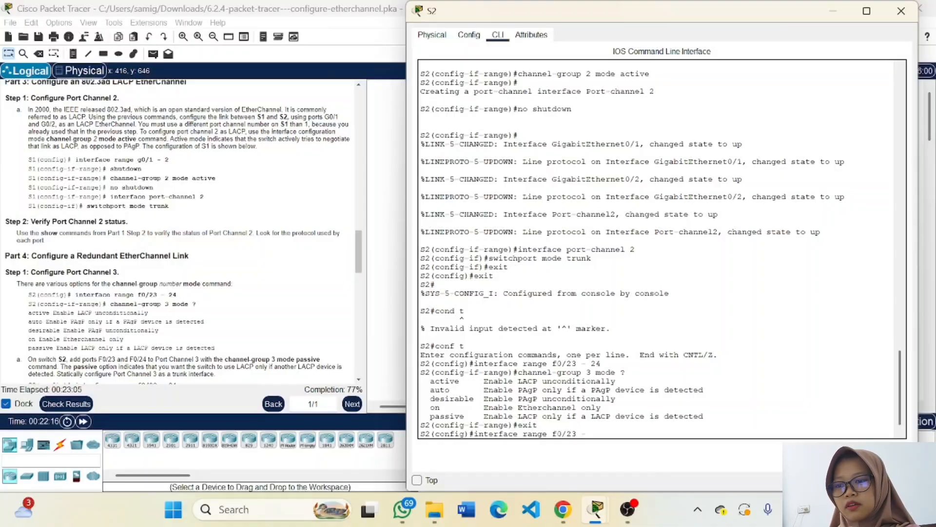
pyautogui.write(' 24')
pyautogui.press('Return')
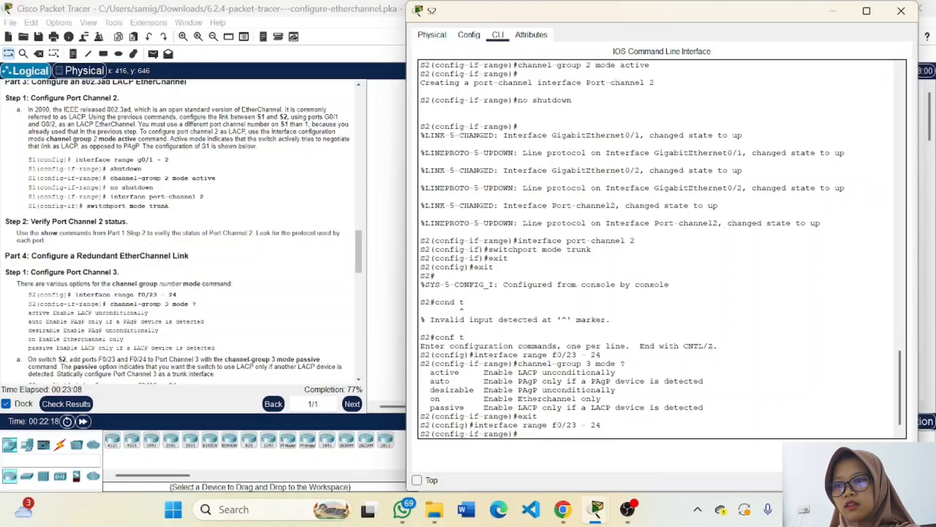
pyautogui.write('shutdown')
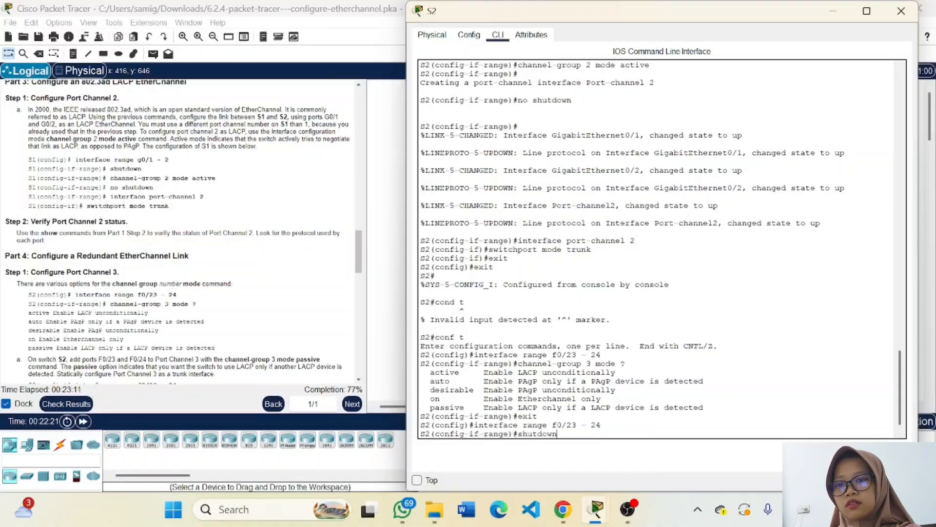
pyautogui.press('Return')
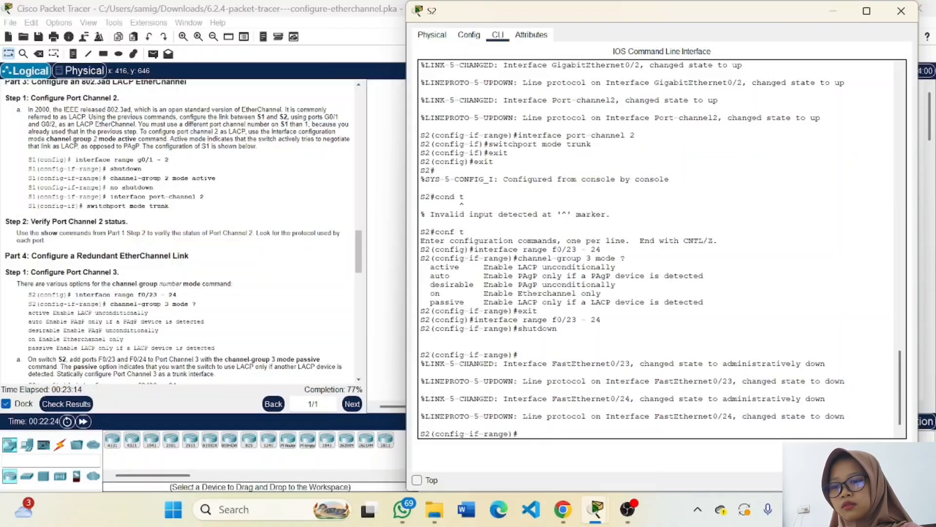
# Step: Add the F0/23 and F0/24 ports on S2 to Port Channel 3 with channel-group 3 mode passive
pyautogui.write('channel-group')
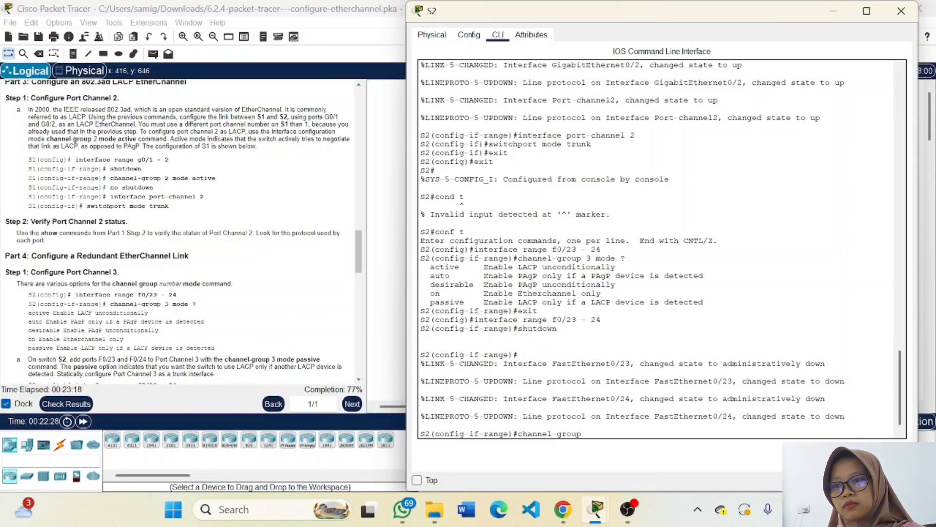
pyautogui.write(' 3 mode')
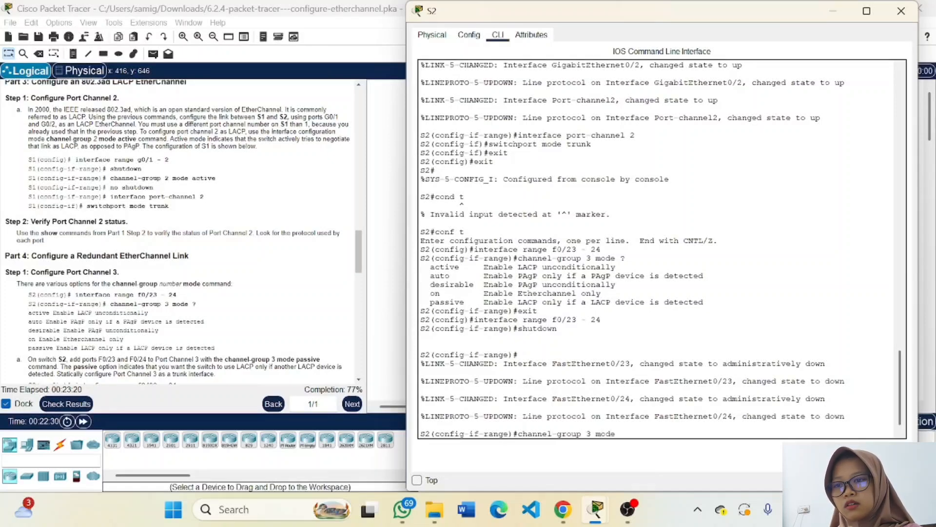
pyautogui.write(' passi')
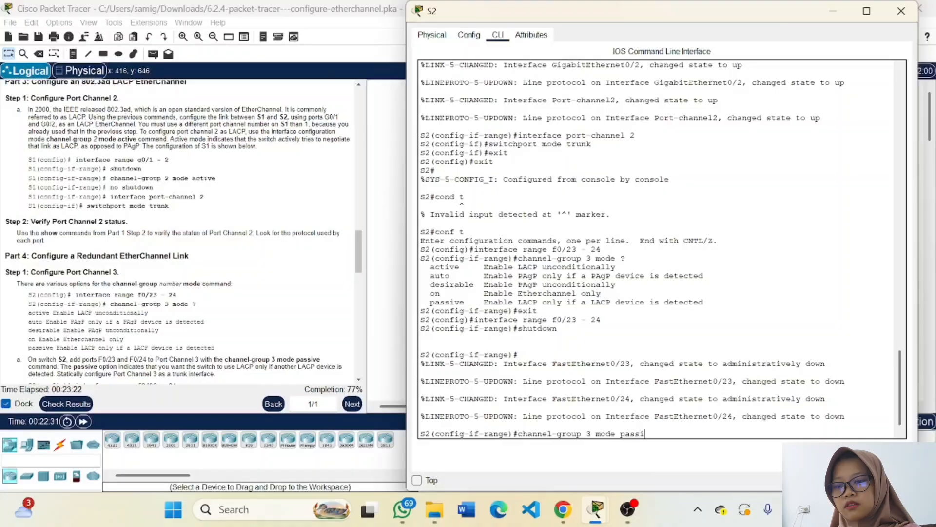
pyautogui.write('ve')
pyautogui.press('Return')
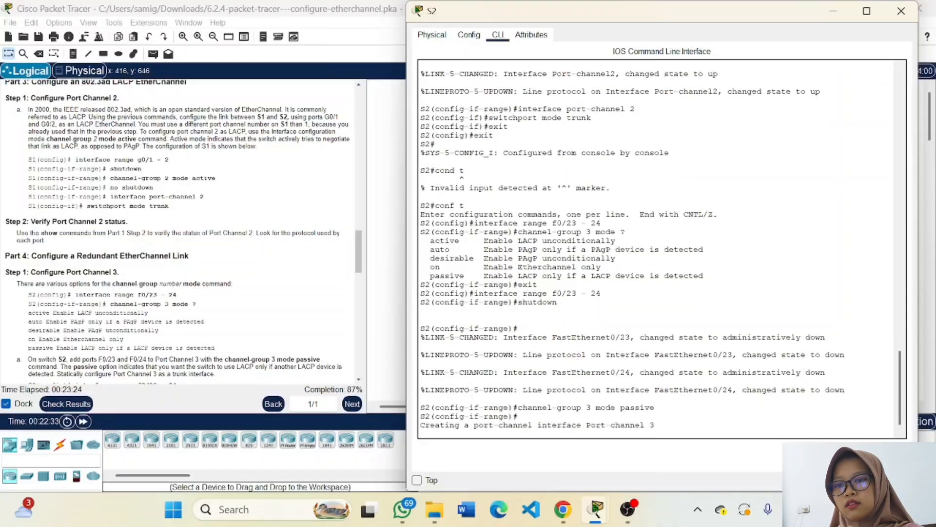
# Step: Bring the F0/23 and F0/24 ports on S2 back up with no shutdown
pyautogui.write('n')
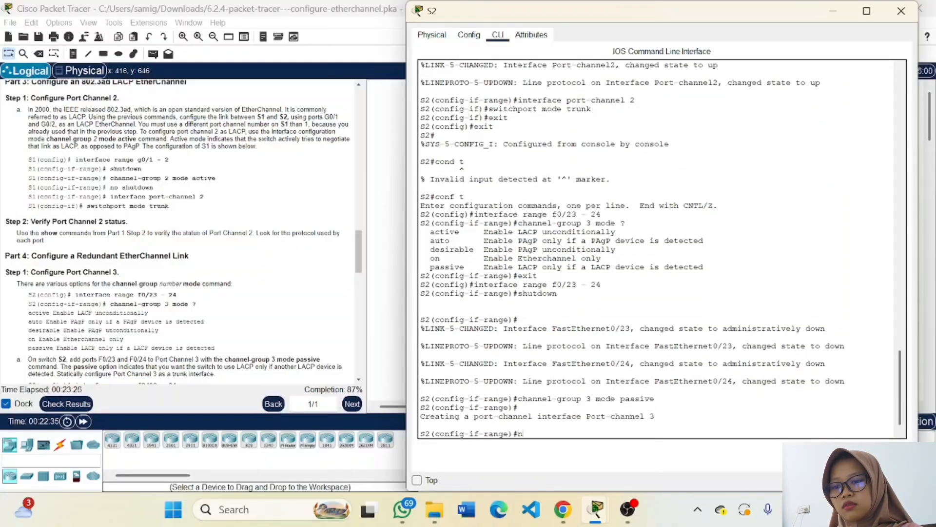
pyautogui.write('o shutdow')
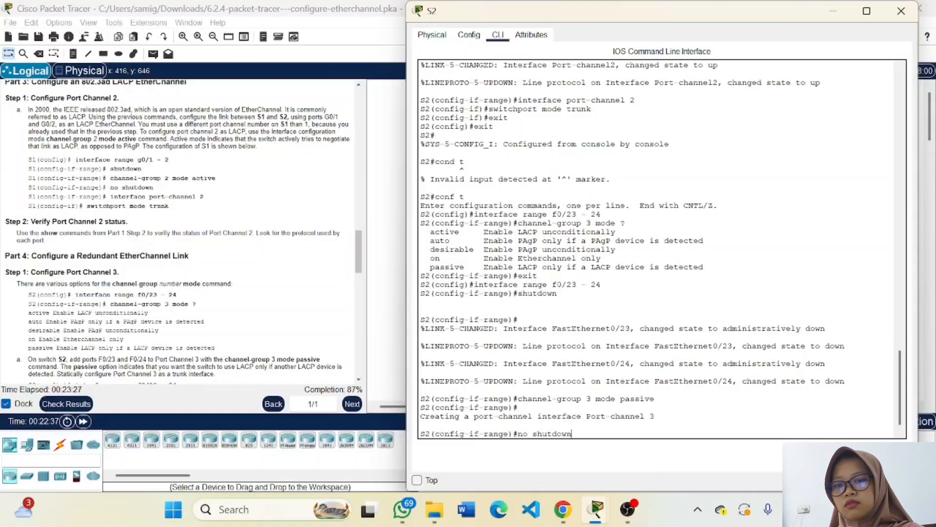
pyautogui.write('n')
pyautogui.press('Return')
pyautogui.press('Return')
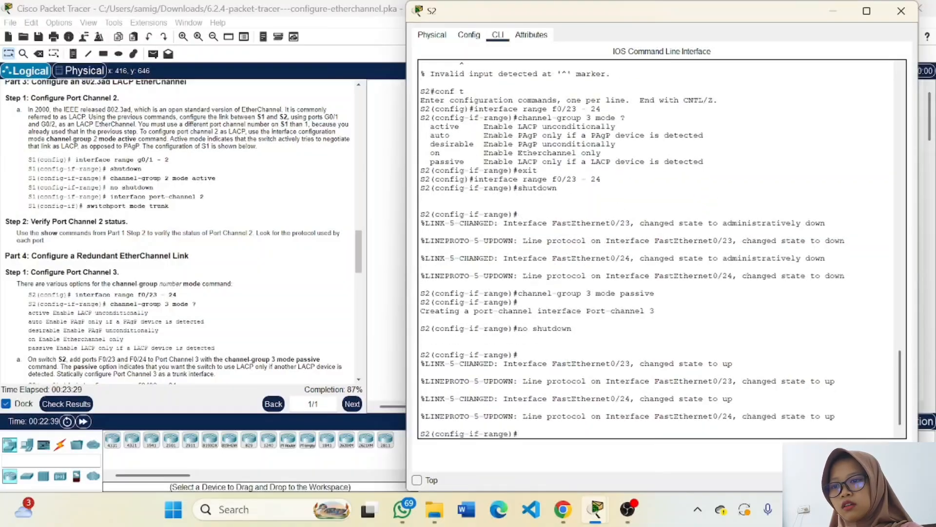
# Step: Enter interface port-channel 3 on S2 and set it as a static trunk with switchport mode trunk
pyautogui.write('interf')
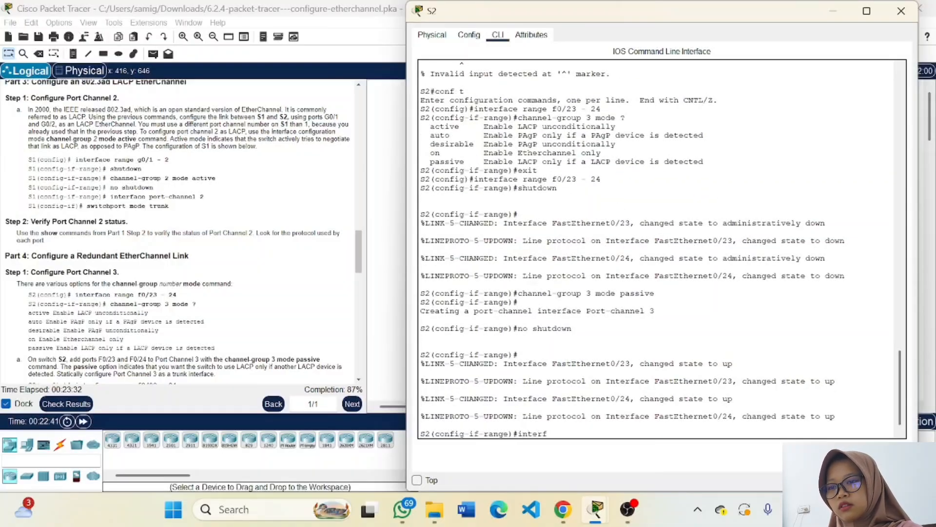
pyautogui.write('ace port')
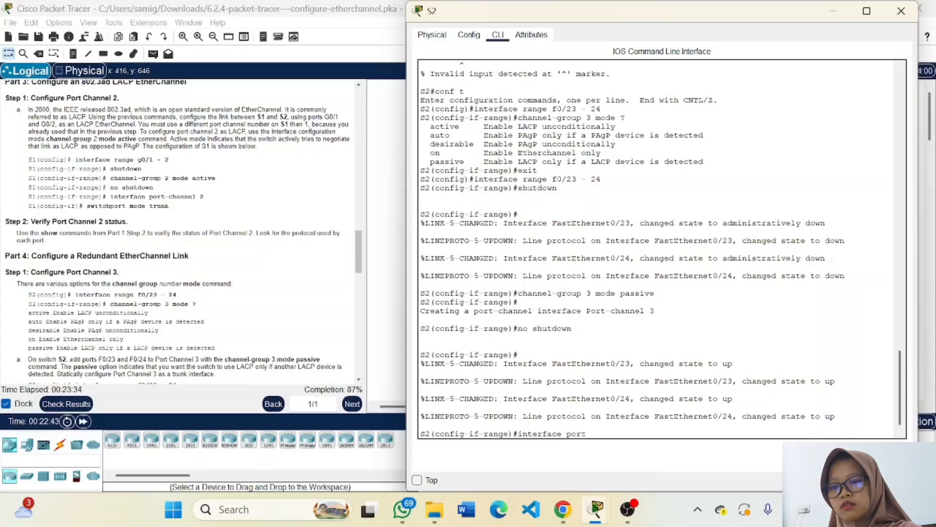
pyautogui.write('-ch')
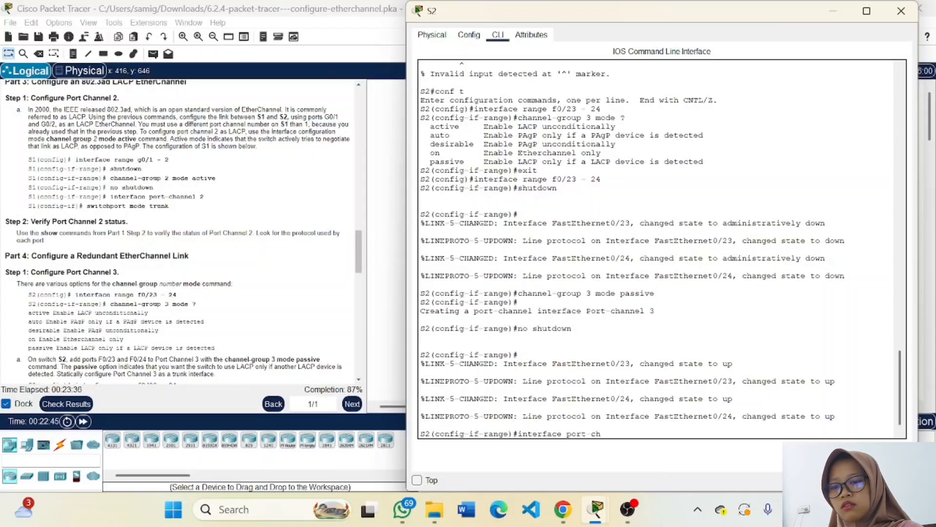
pyautogui.write('annel 3')
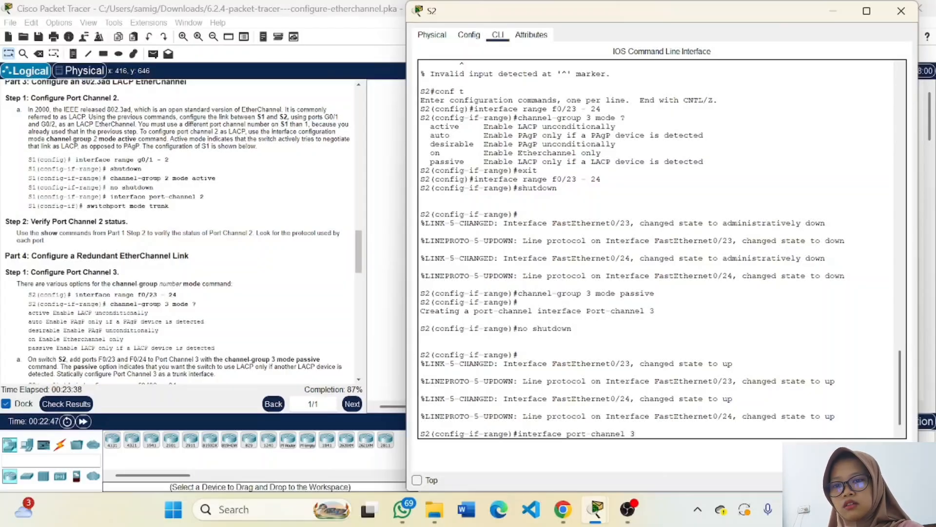
pyautogui.press('Return')
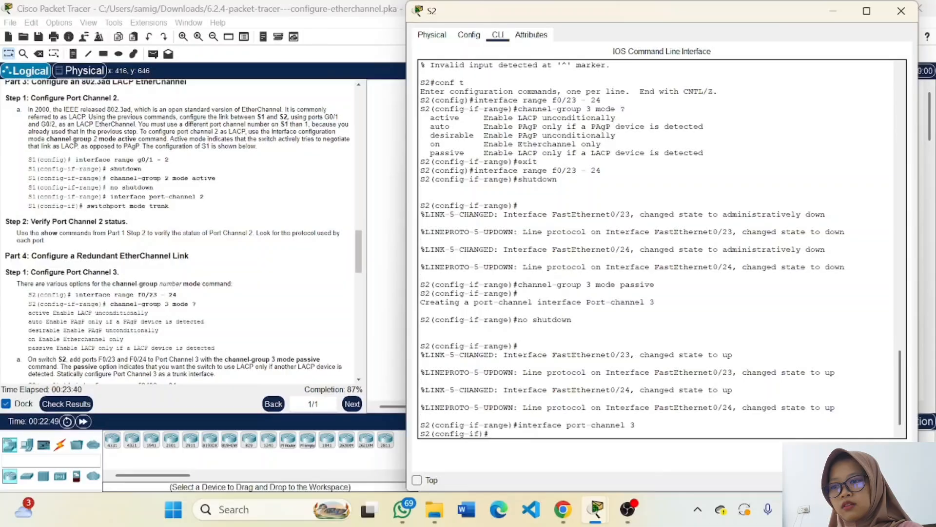
pyautogui.write('switchp')
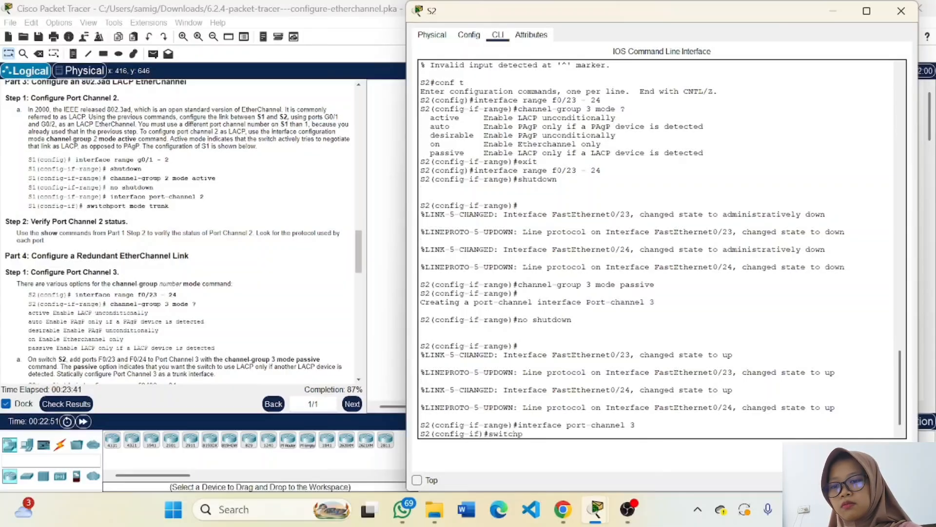
pyautogui.write('ort mode trunk')
pyautogui.press('Return')
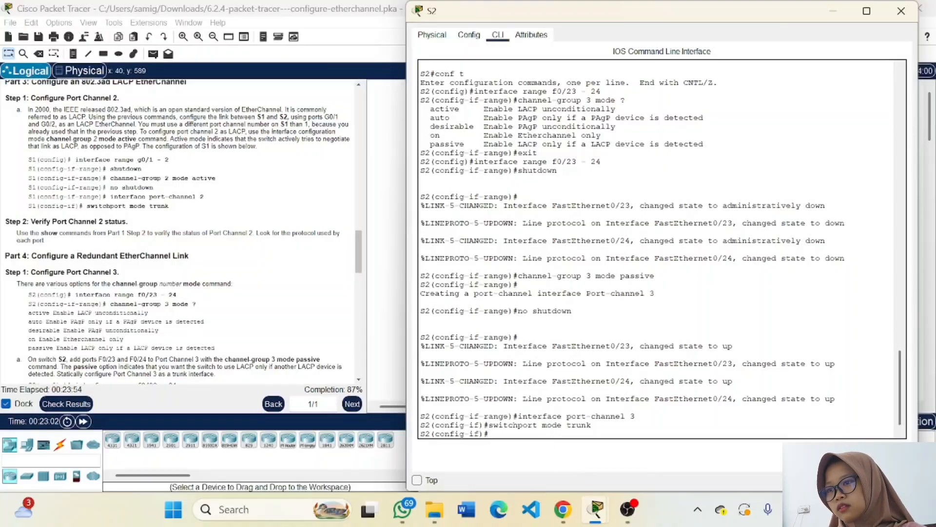
# Step: Exit interface and global configuration mode on S2 to return to privileged EXEC mode
pyautogui.scroll(-5, 184, 231)
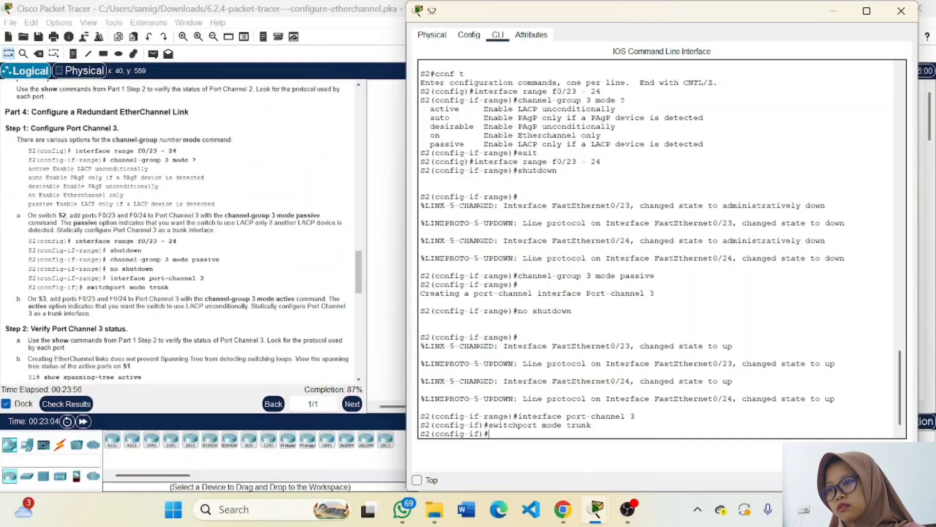
pyautogui.scroll(-2, 183, 232)
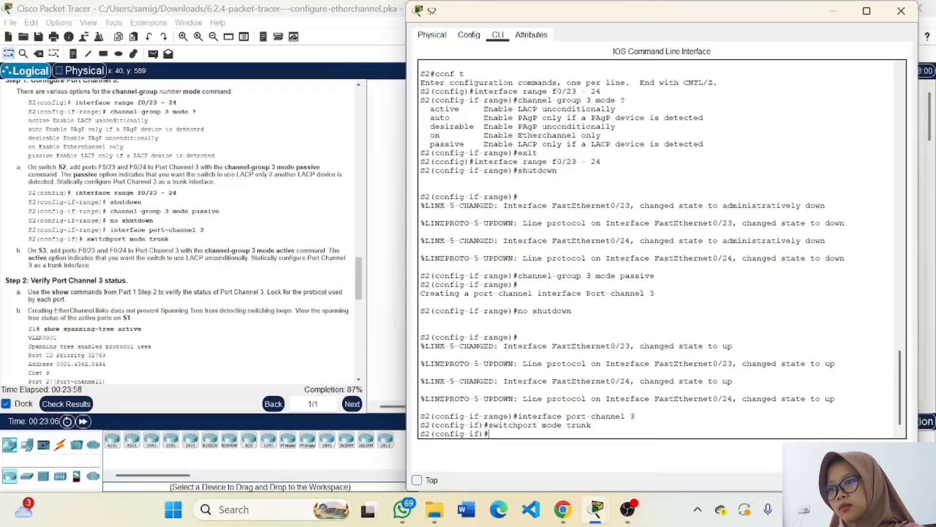
pyautogui.scroll(1, 37, 293)
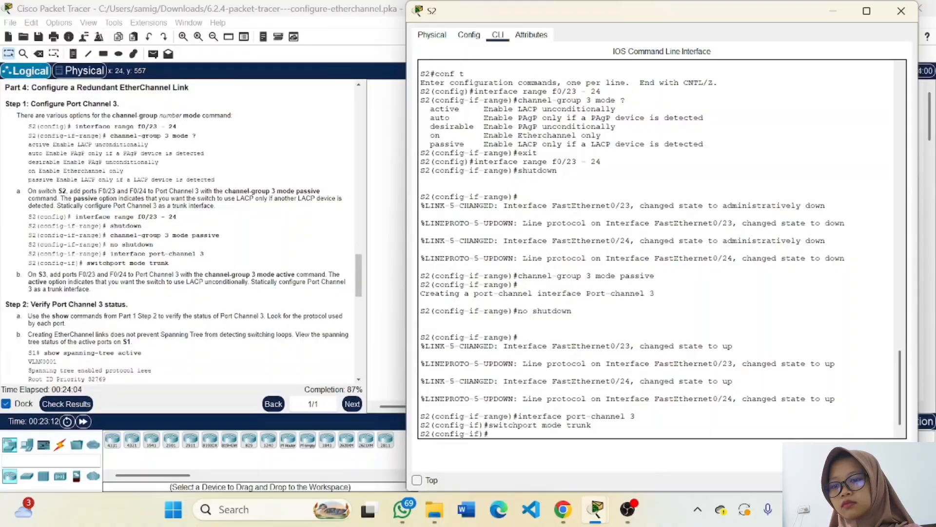
pyautogui.write('exit')
pyautogui.press('Return')
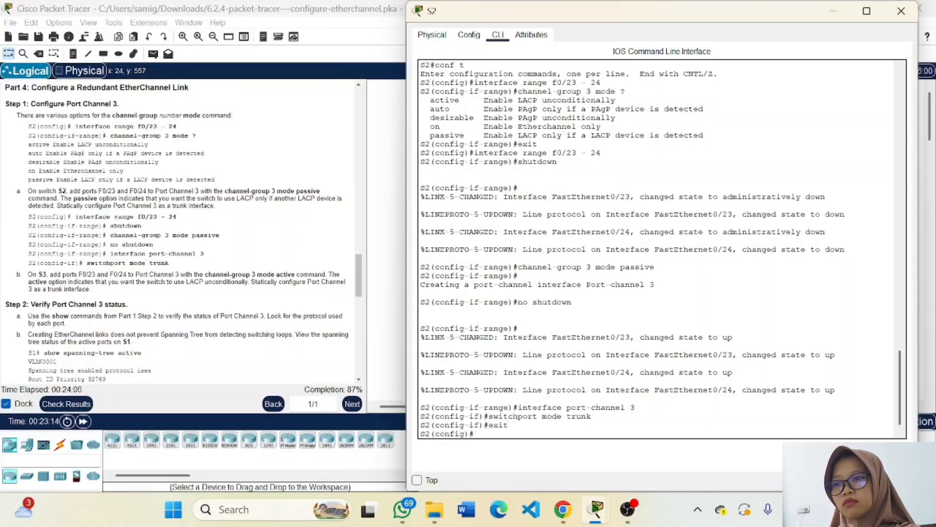
pyautogui.write('exit')
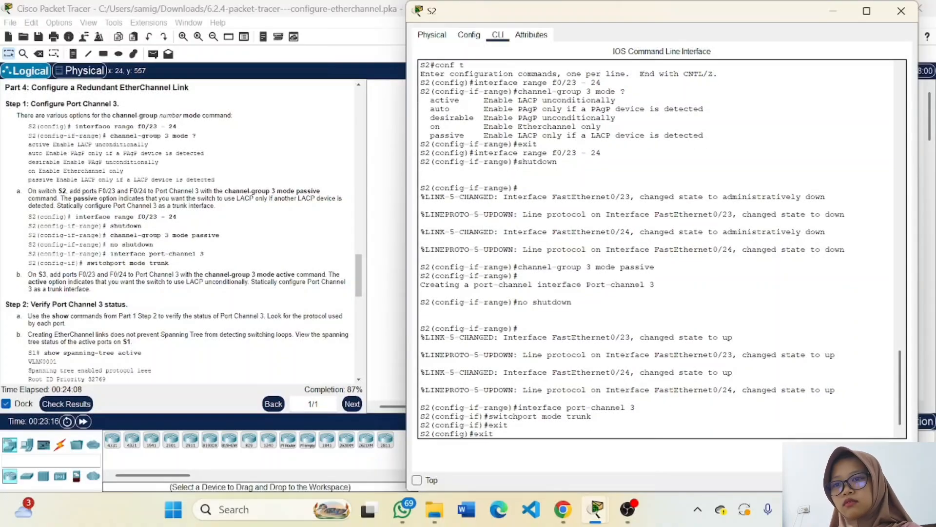
pyautogui.press('Return')
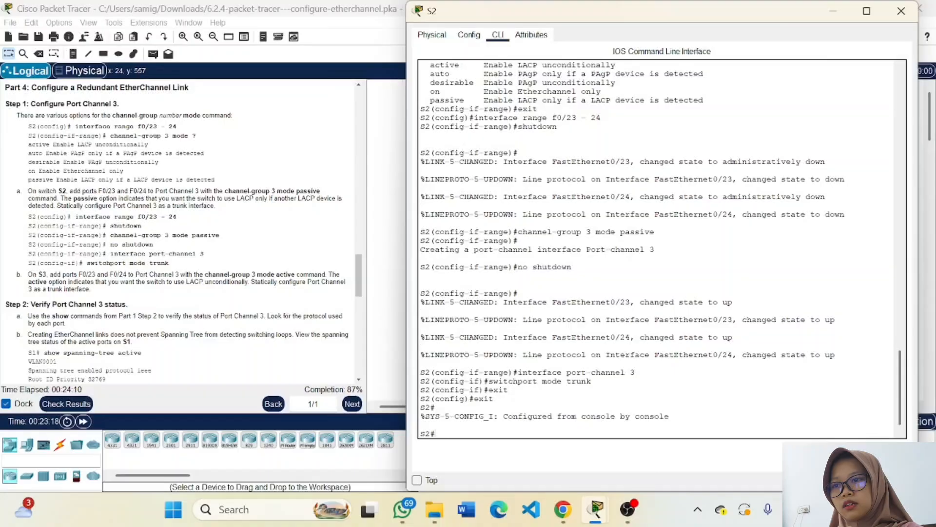
pyautogui.write('cond t')
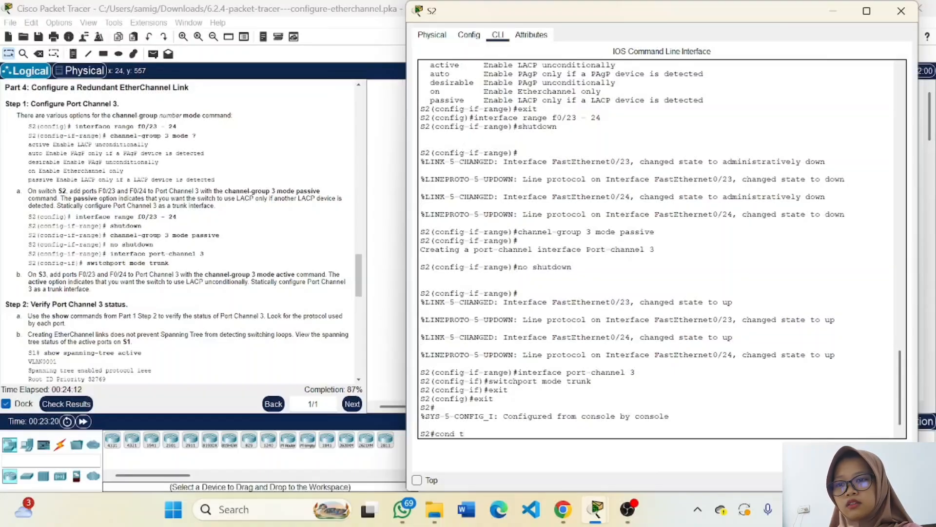
pyautogui.press('BackSpace')
pyautogui.press('BackSpace')
pyautogui.press('BackSpace')
pyautogui.press('BackSpace')
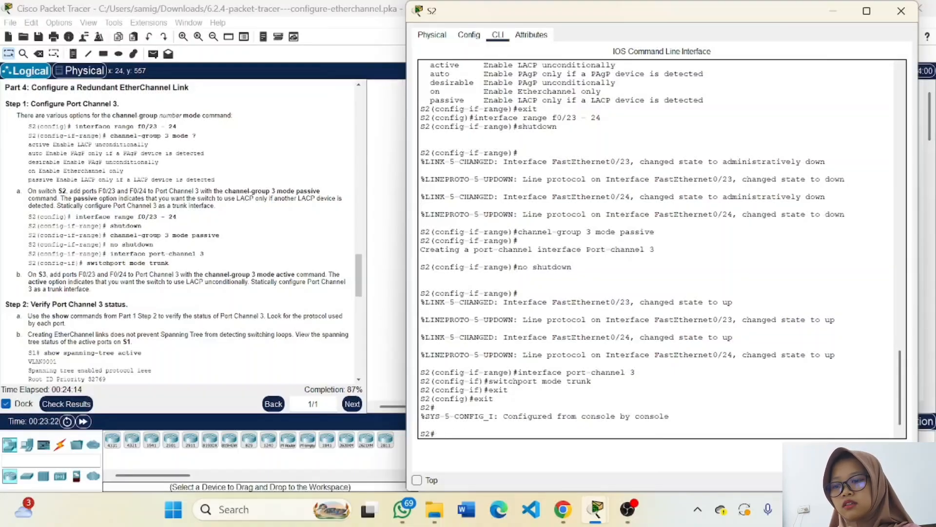
# Step: Run show etherchannel summary on S2 and examine the Port Channel 2 and 3 entries for protocol and status
pyautogui.write('show')
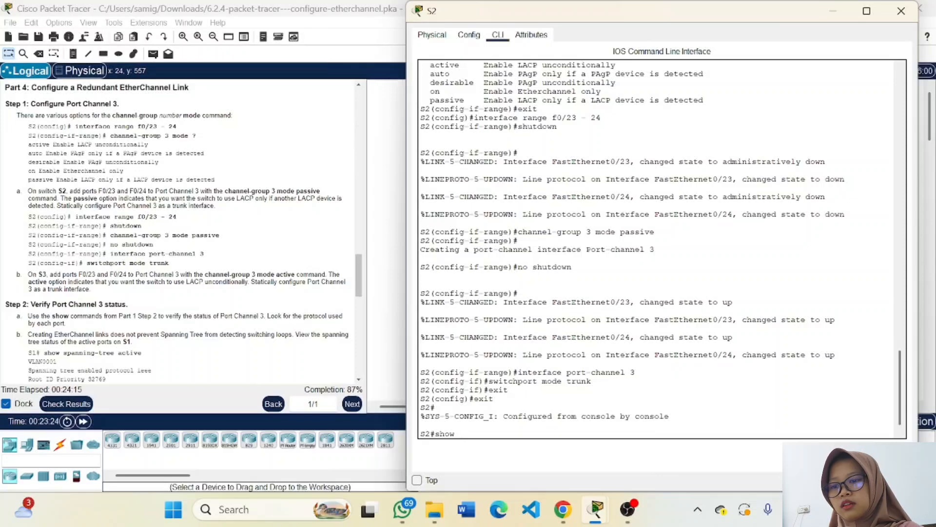
pyautogui.write(' etherc')
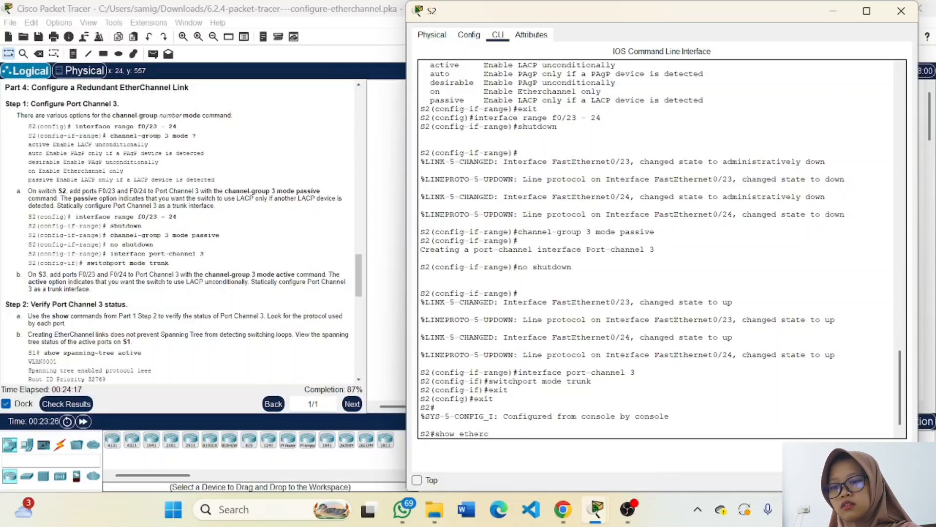
pyautogui.write('hannel')
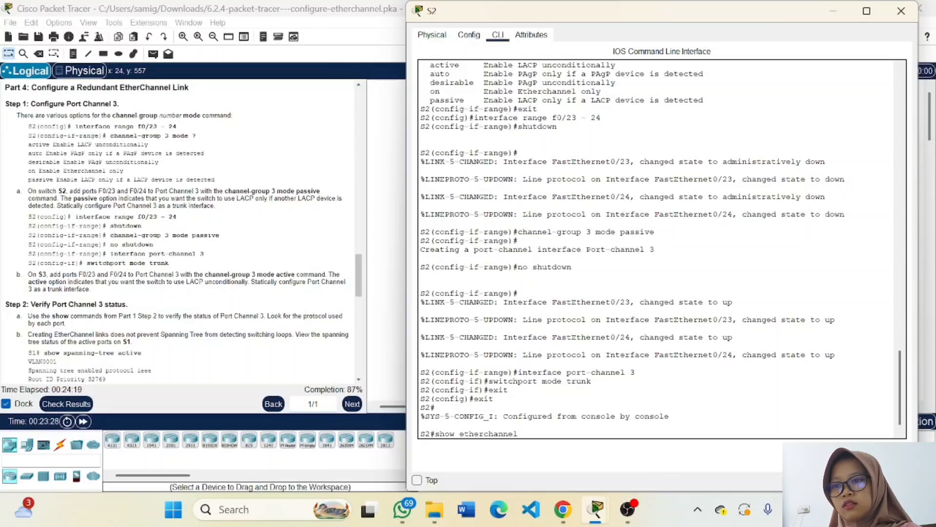
pyautogui.write(' summary')
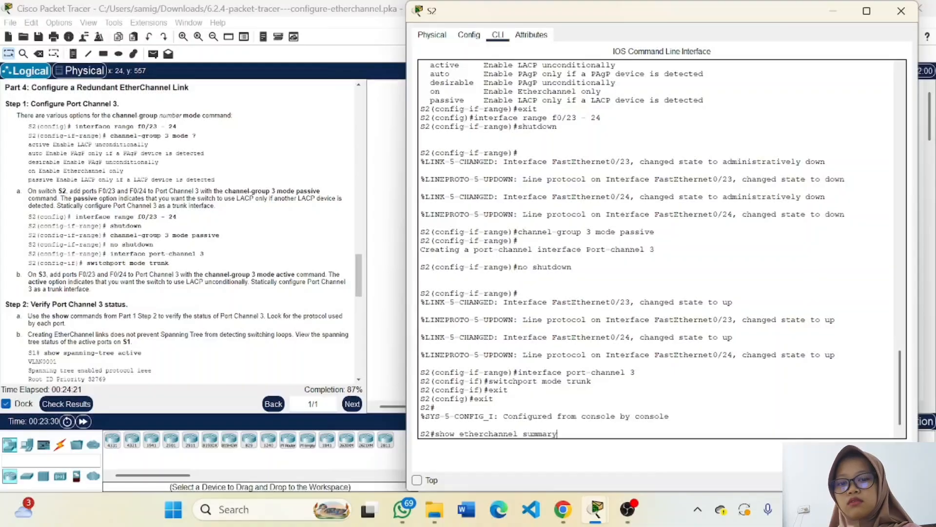
pyautogui.press('Return')
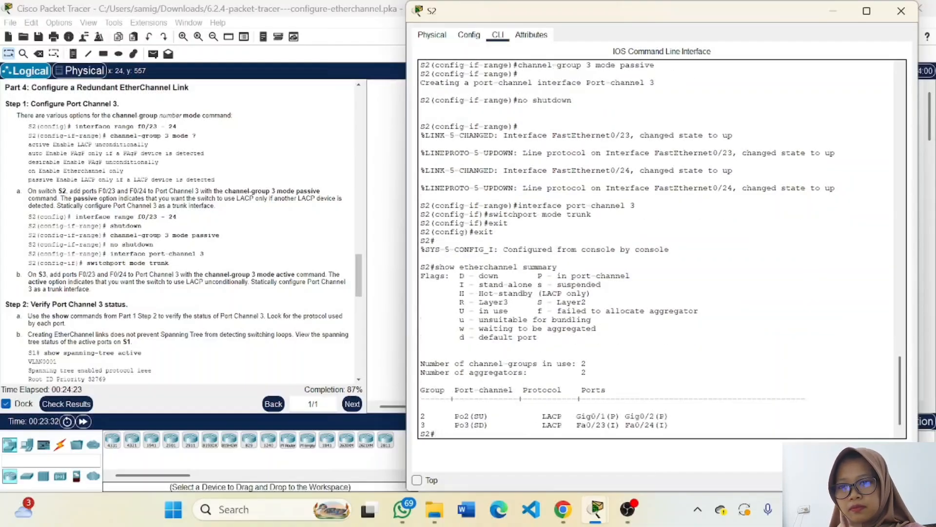
pyautogui.moveTo(674, 425); pyautogui.dragTo(421, 416)
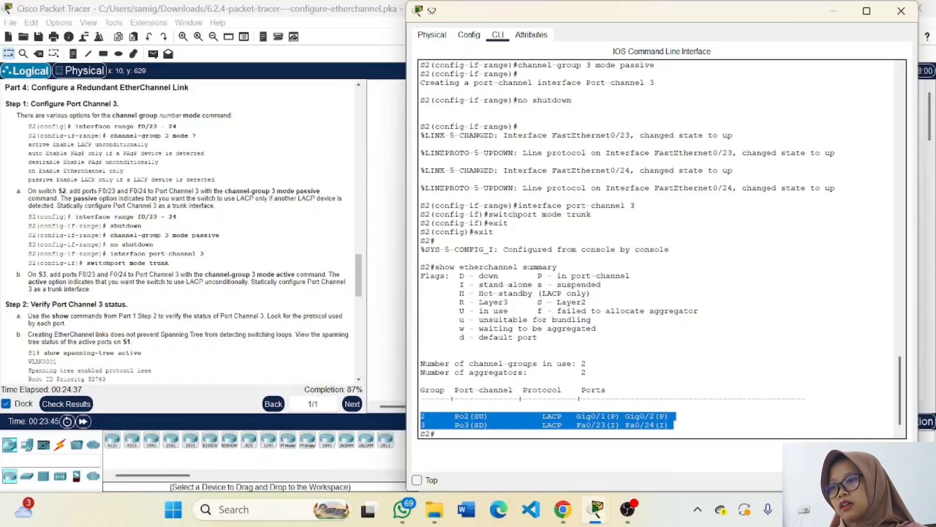
pyautogui.scroll(-1, 59, 316)
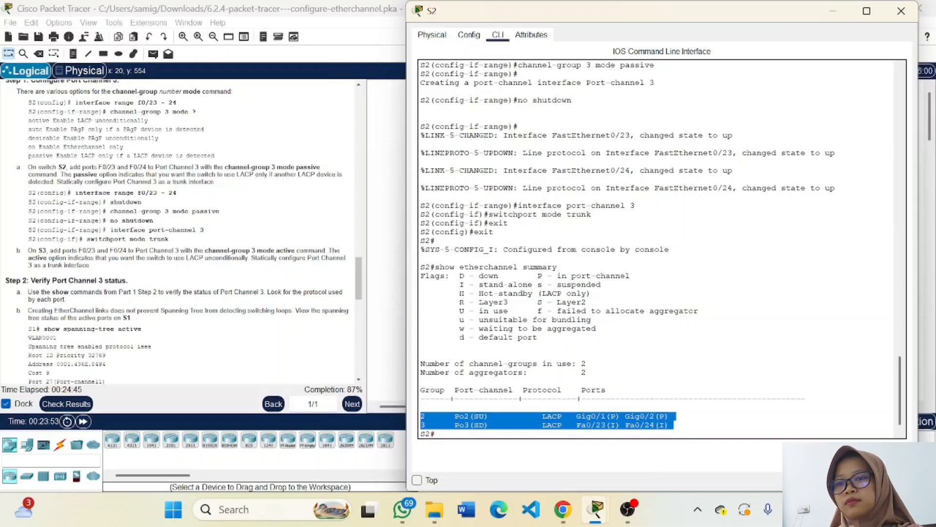
pyautogui.click(697, 327)
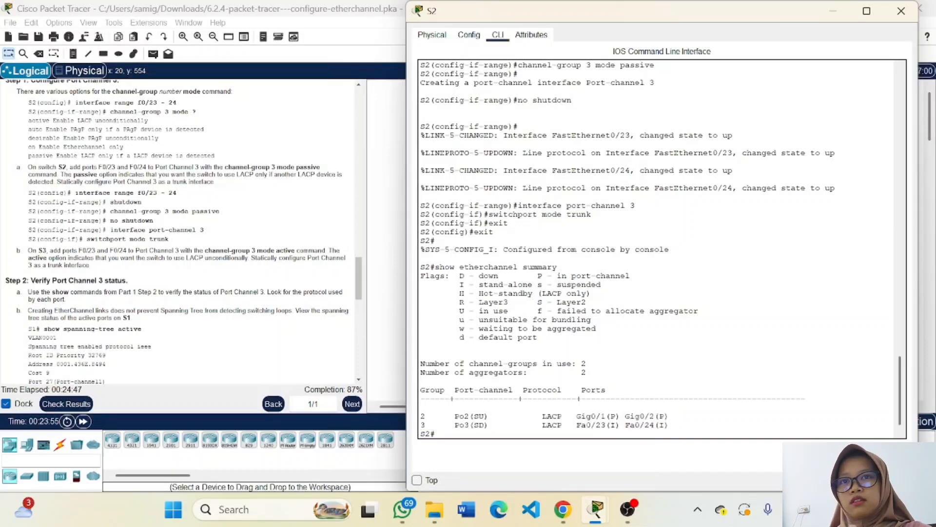
# Step: Switch to the S1 command line and view the spanning tree status of its active ports with show spanning-tree active
pyautogui.click(833, 13)
pyautogui.moveTo(597, 511)
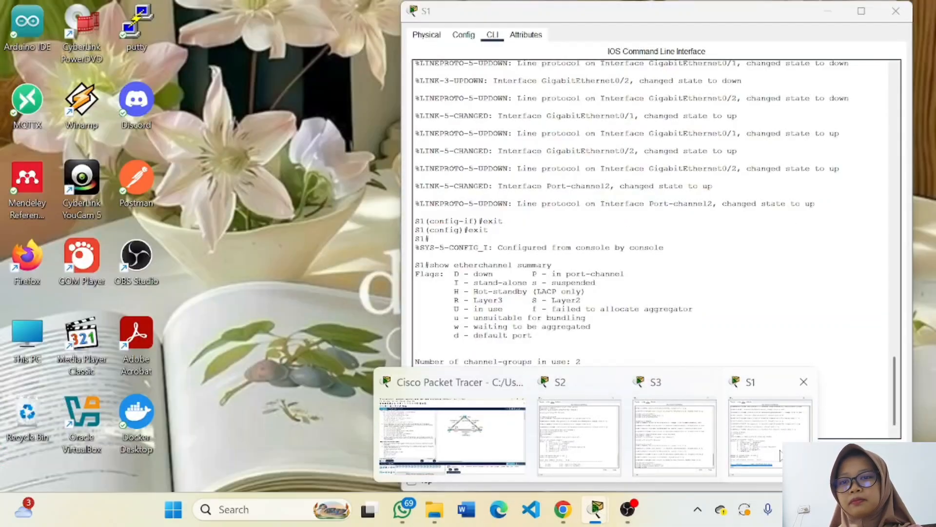
pyautogui.click(779, 455)
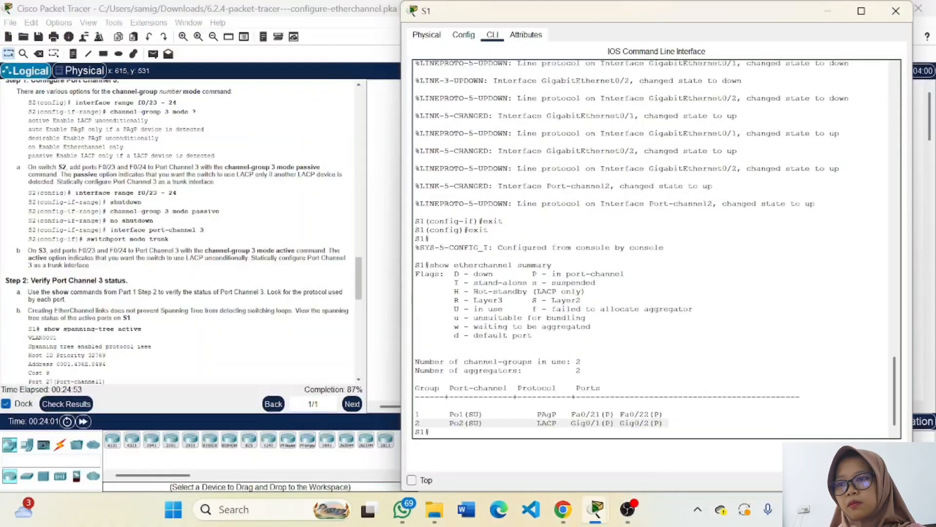
pyautogui.click(430, 432)
pyautogui.write('show')
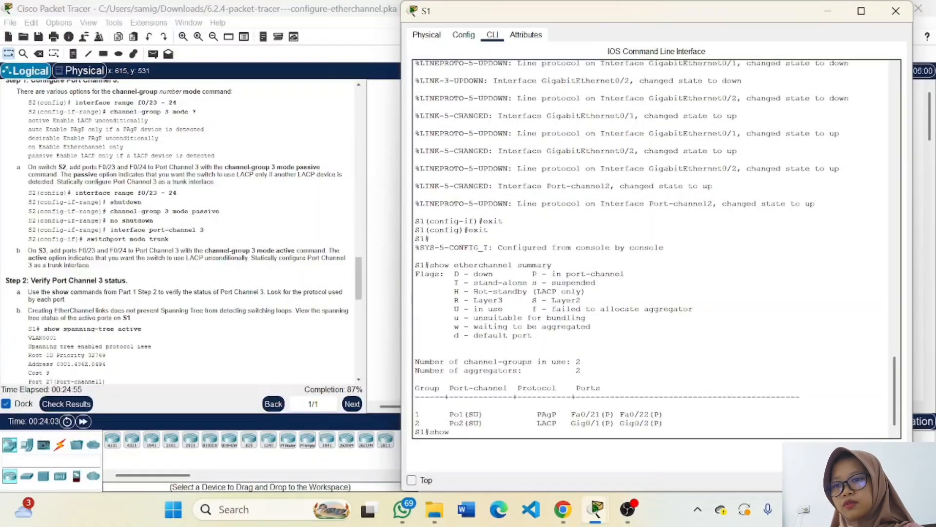
pyautogui.write(' spann')
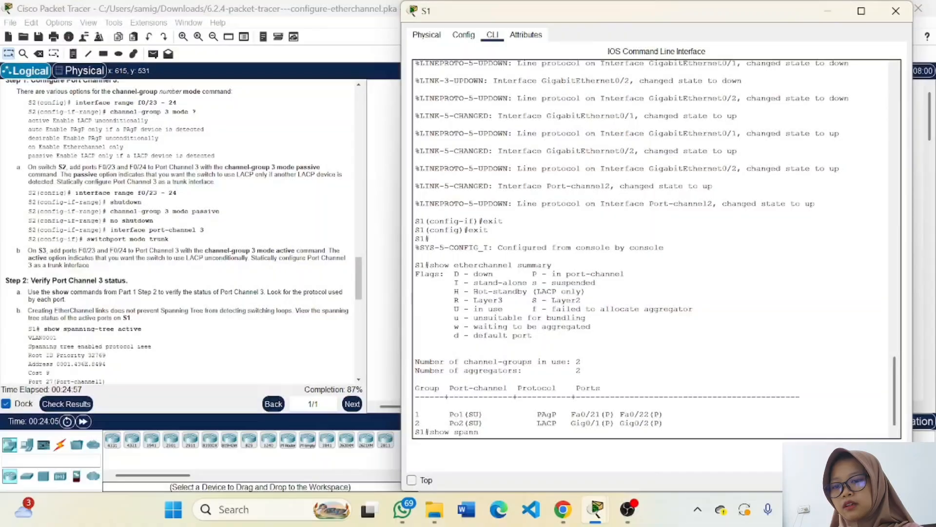
pyautogui.write('ing-t')
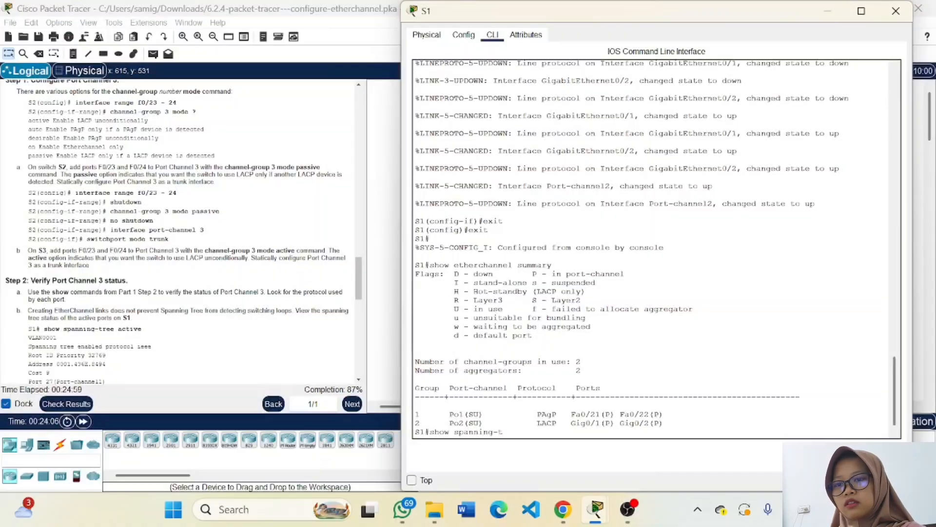
pyautogui.write('ree ac')
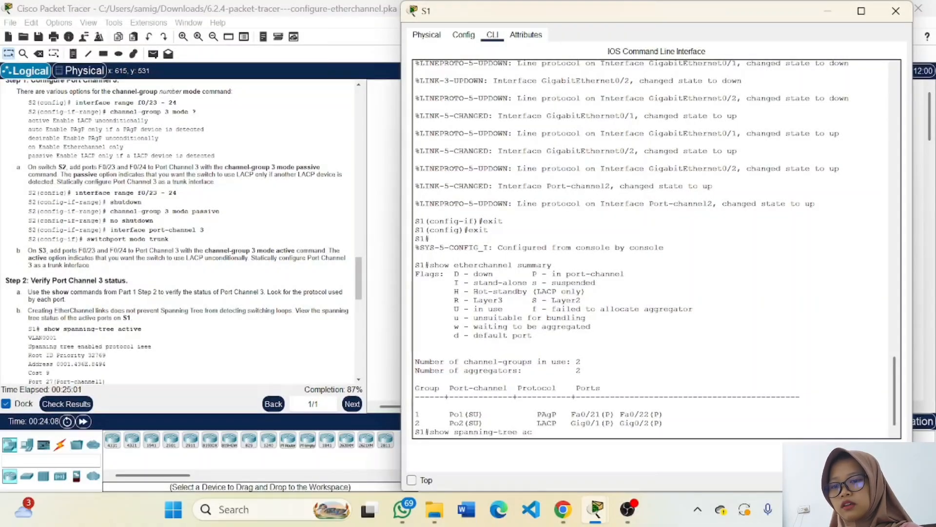
pyautogui.write('tive')
pyautogui.press('Return')
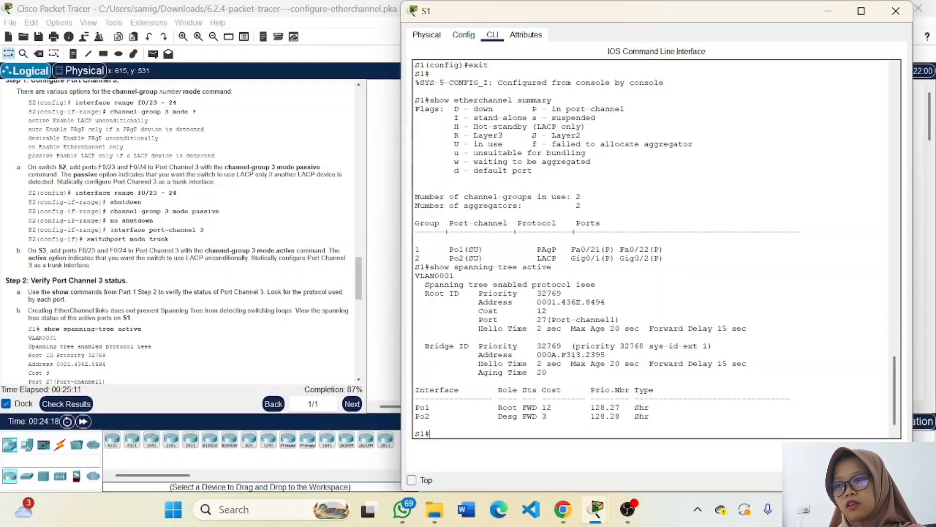
# Step: Enter global configuration mode on S1 with conf t
pyautogui.scroll(-5, 133, 341)
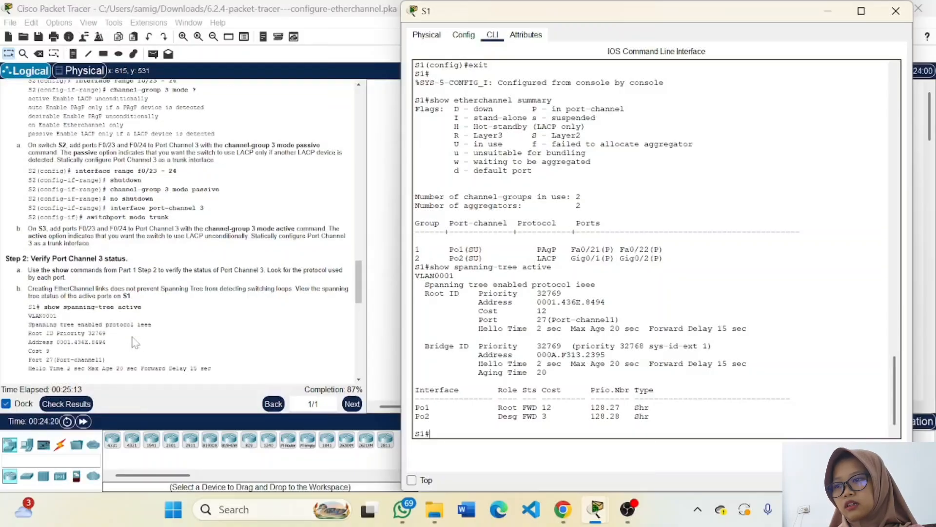
pyautogui.scroll(-2, 136, 343)
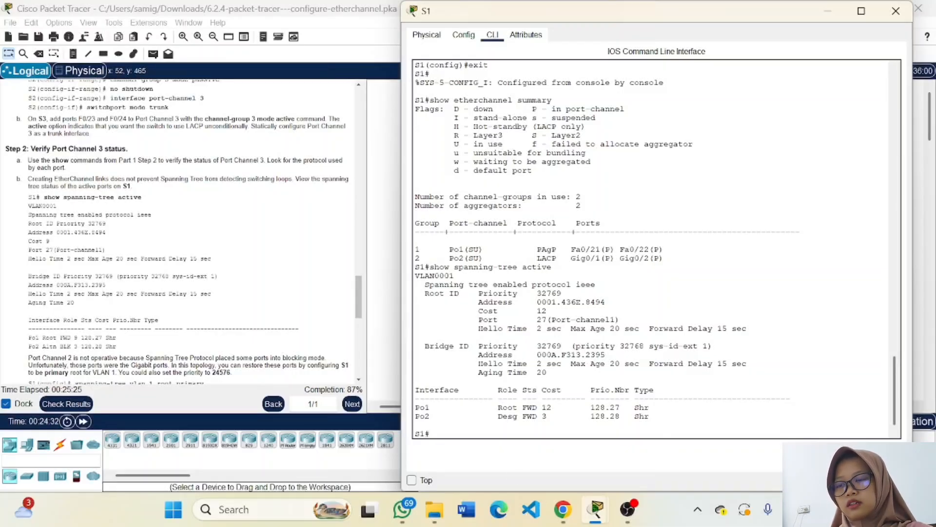
pyautogui.write('conf')
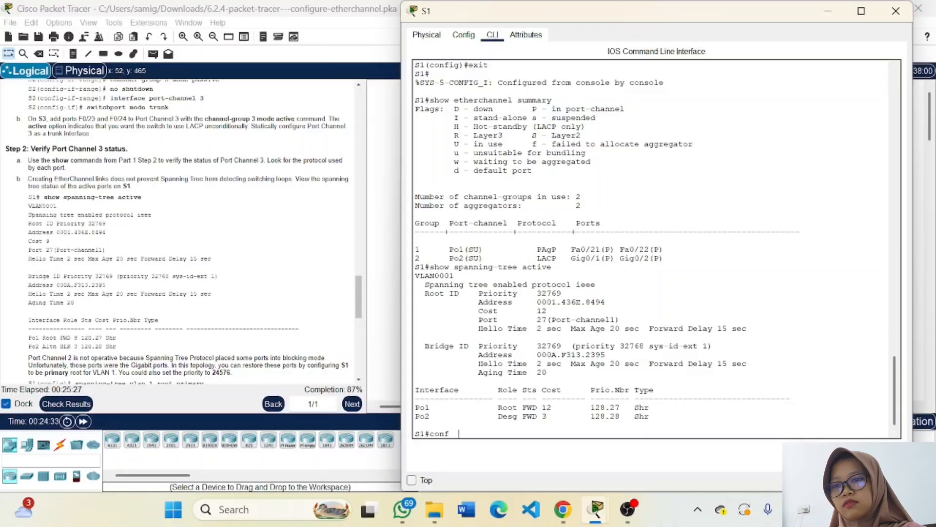
pyautogui.write(' t')
pyautogui.press('Return')
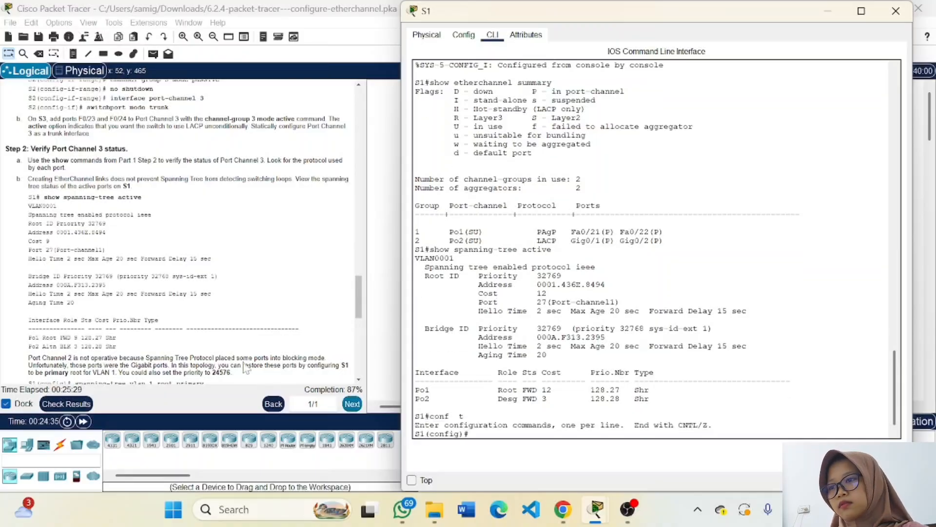
# Step: Make S1 the primary spanning-tree root for VLAN 1 with spanning-tree vlan 1 root primary
pyautogui.scroll(-3, 181, 229)
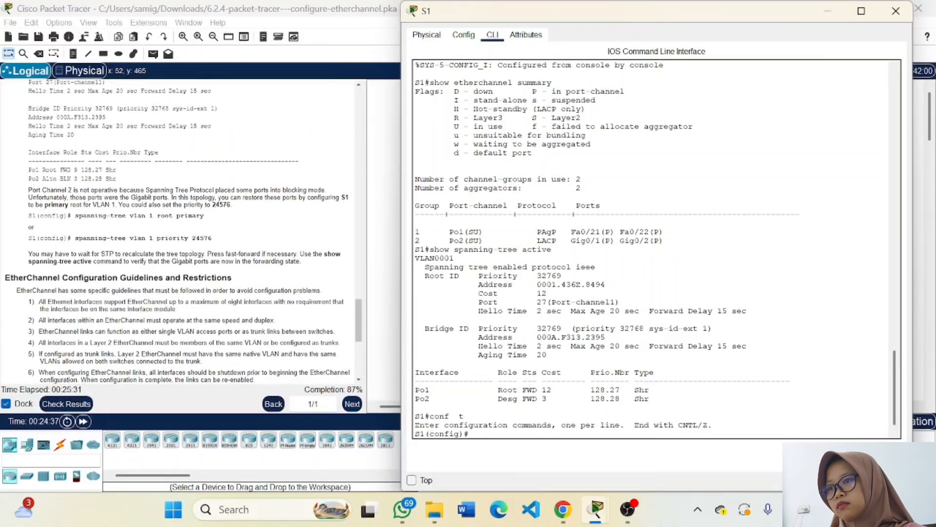
pyautogui.scroll(2, 181, 229)
pyautogui.scroll(1, 92, 321)
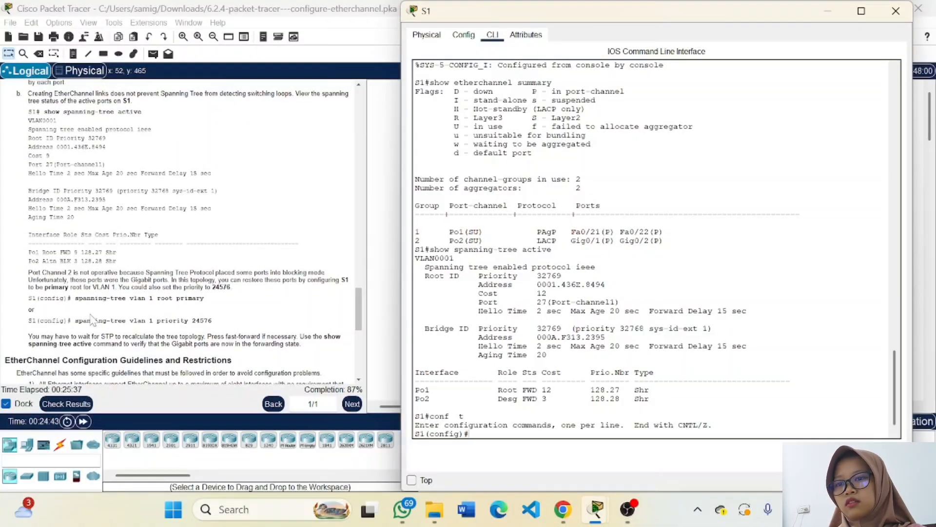
pyautogui.write('spann')
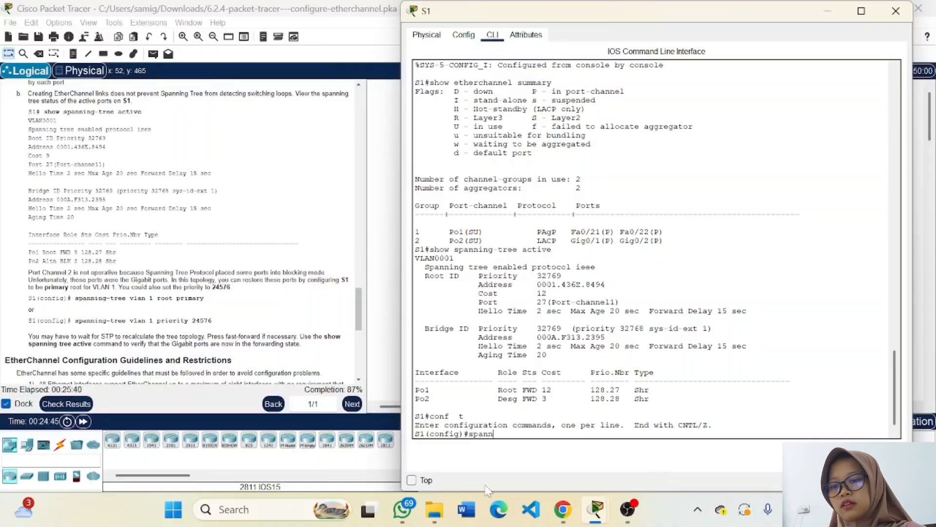
pyautogui.write('ing-')
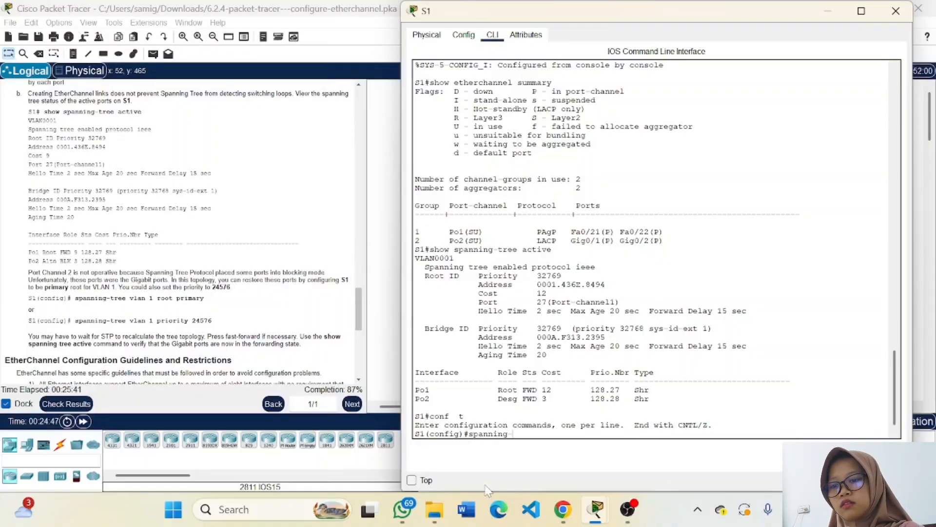
pyautogui.write('tree vl')
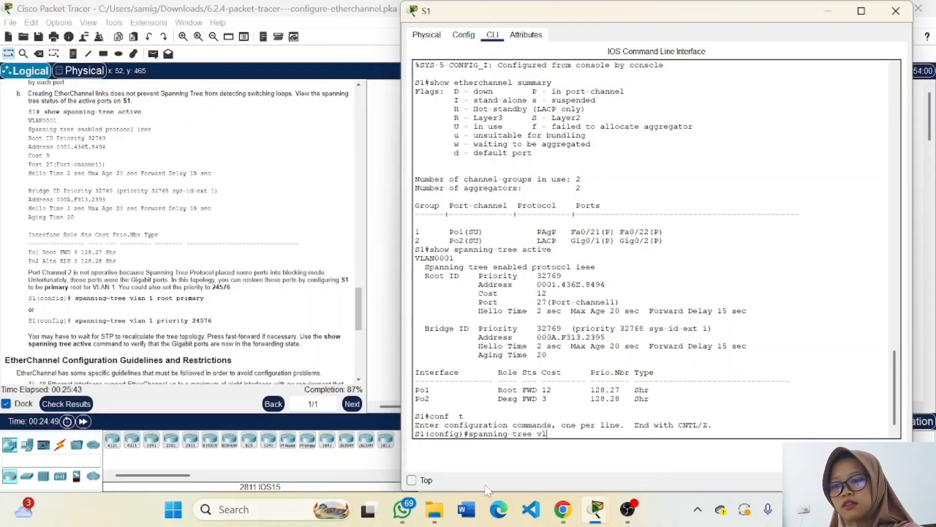
pyautogui.write('an 1')
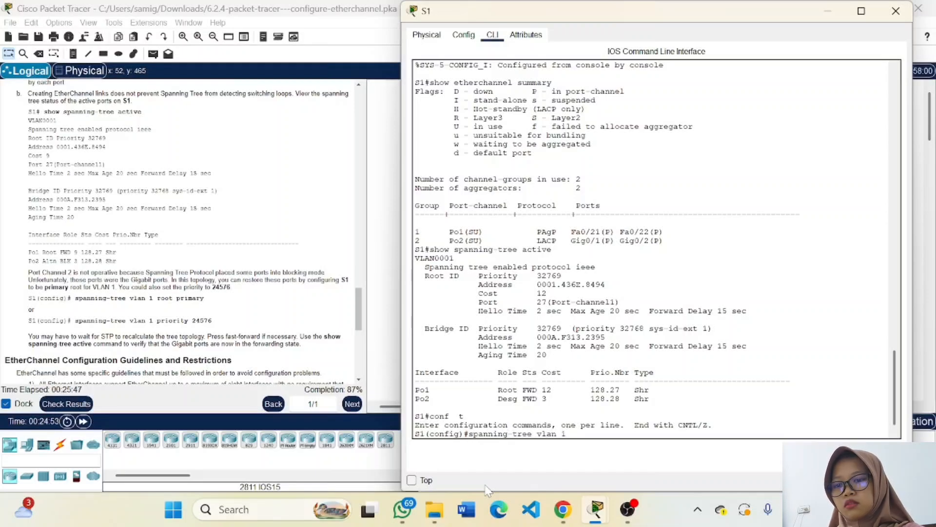
pyautogui.write(' root pri')
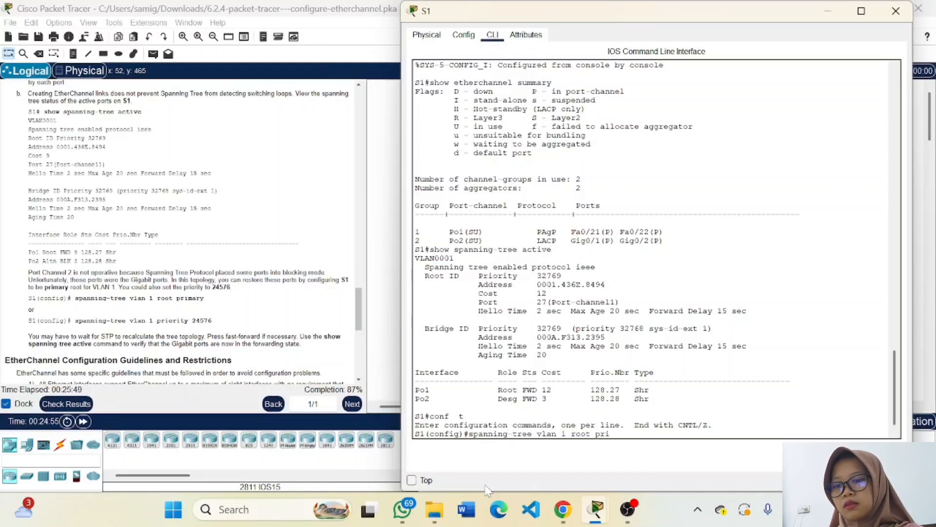
pyautogui.write('mary')
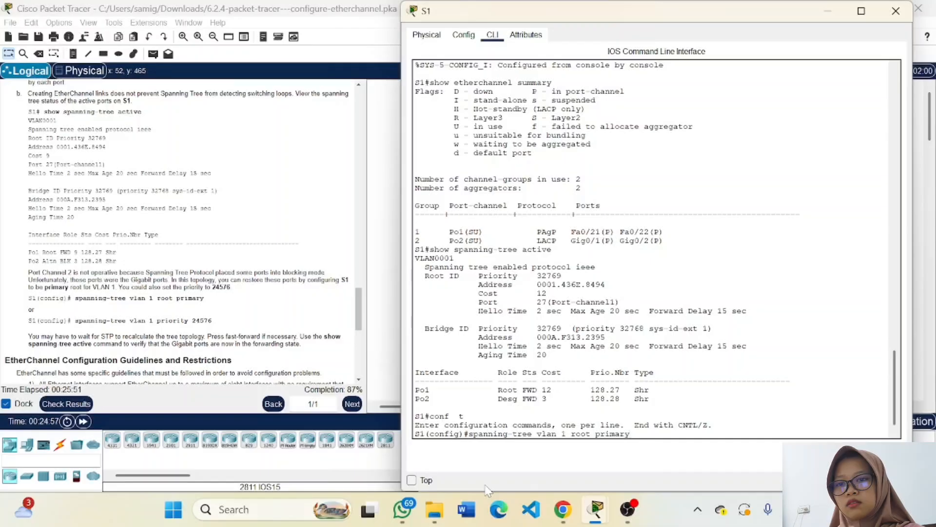
pyautogui.press('Return')
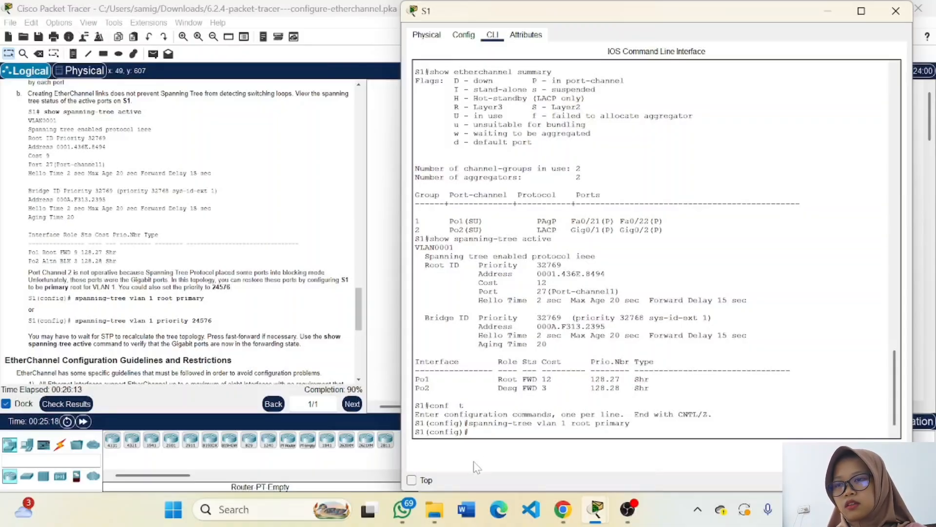
# Step: Set S1's spanning-tree priority for VLAN 1 to 24576 with spanning-tree vlan 1 priority 24576
pyautogui.press('Up')
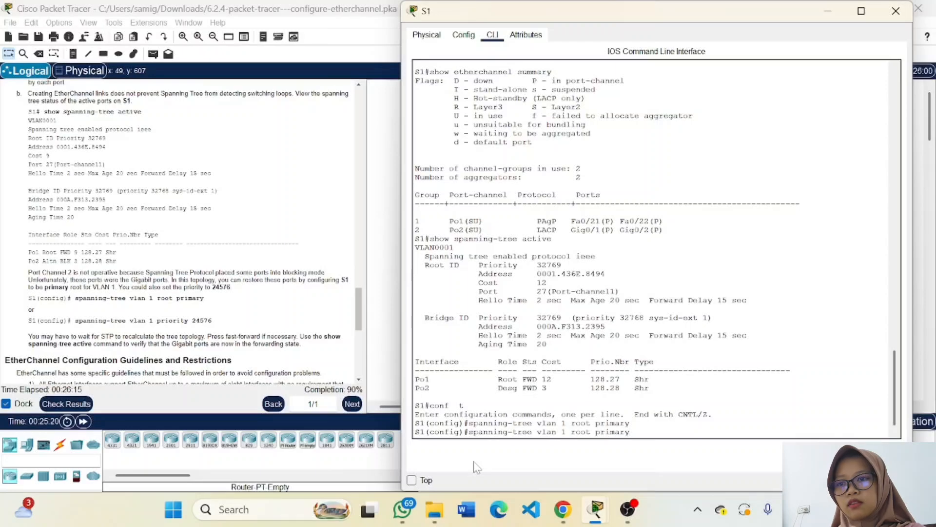
pyautogui.press('BackSpace')
pyautogui.press('BackSpace')
pyautogui.press('BackSpace')
pyautogui.press('BackSpace')
pyautogui.press('BackSpace')
pyautogui.press('BackSpace')
pyautogui.press('BackSpace')
pyautogui.press('BackSpace')
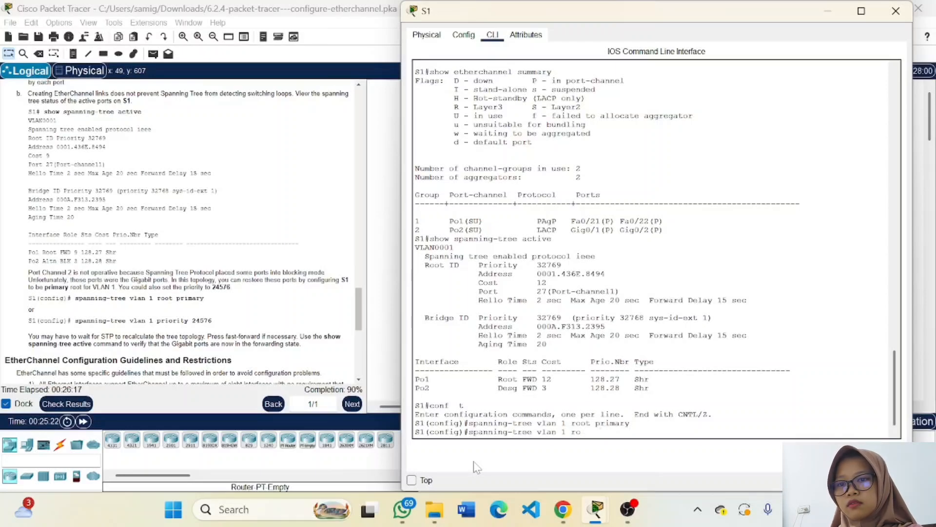
pyautogui.press('BackSpace')
pyautogui.write('pr')
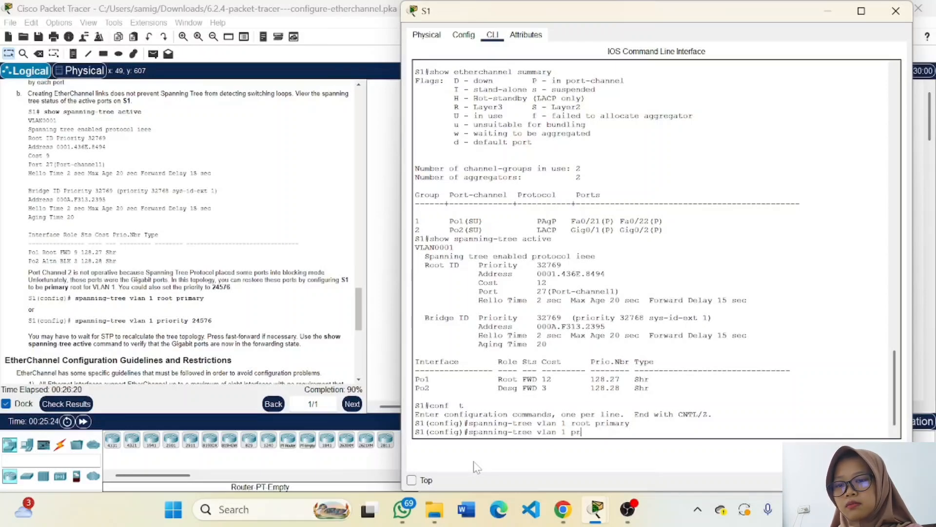
pyautogui.write('iority')
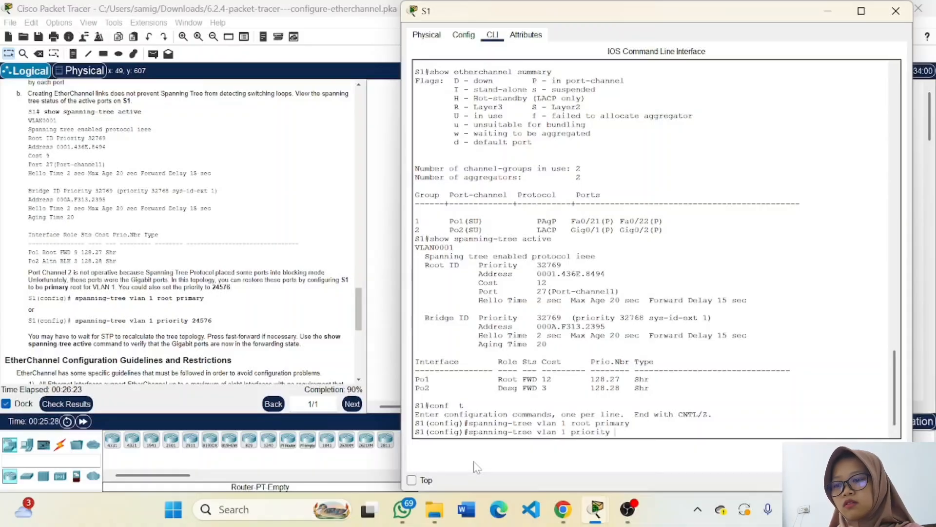
pyautogui.write(' 24576')
pyautogui.press('Return')
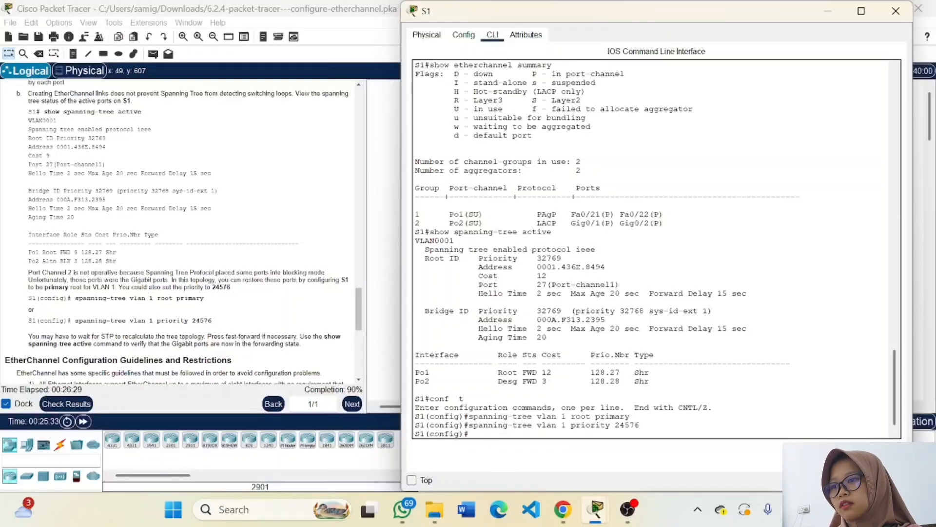
# Step: Minimize the S1 window and fast-forward the simulation time so spanning tree recalculates
pyautogui.scroll(-4, 178, 229)
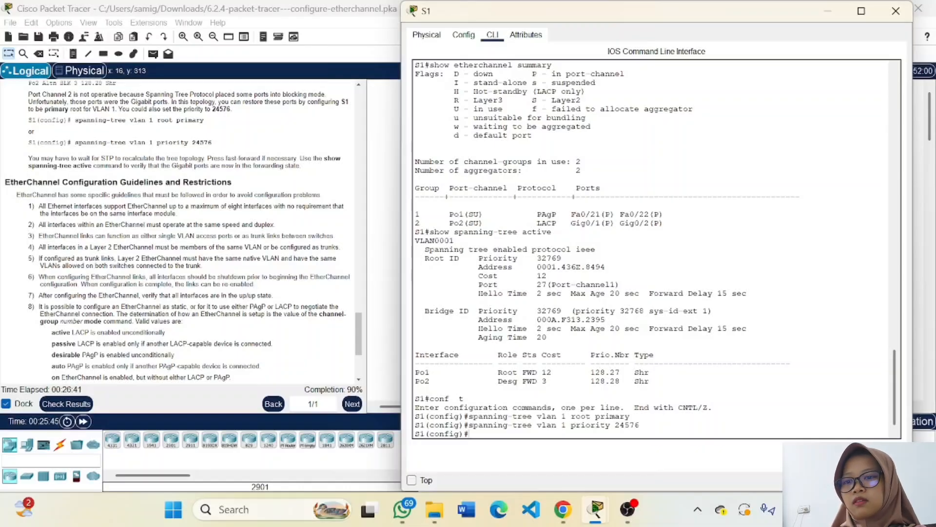
pyautogui.click(829, 17)
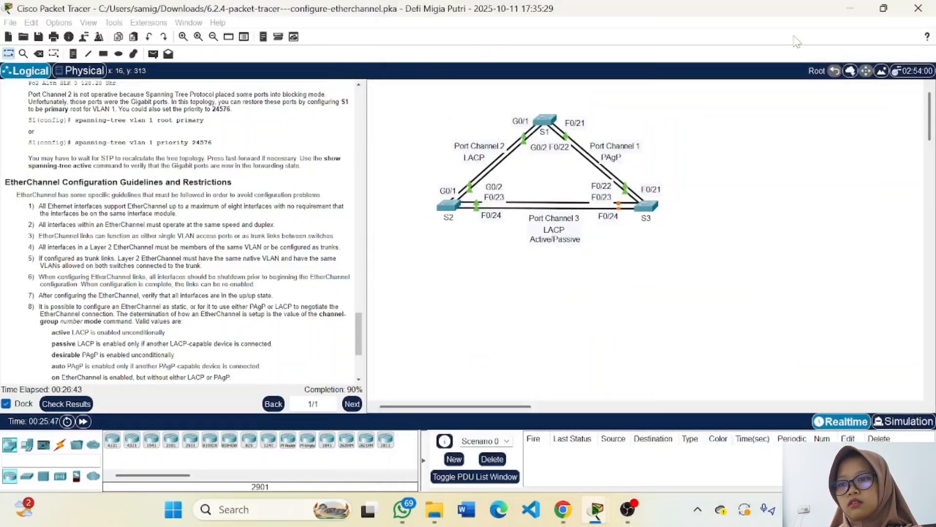
pyautogui.click(83, 422)
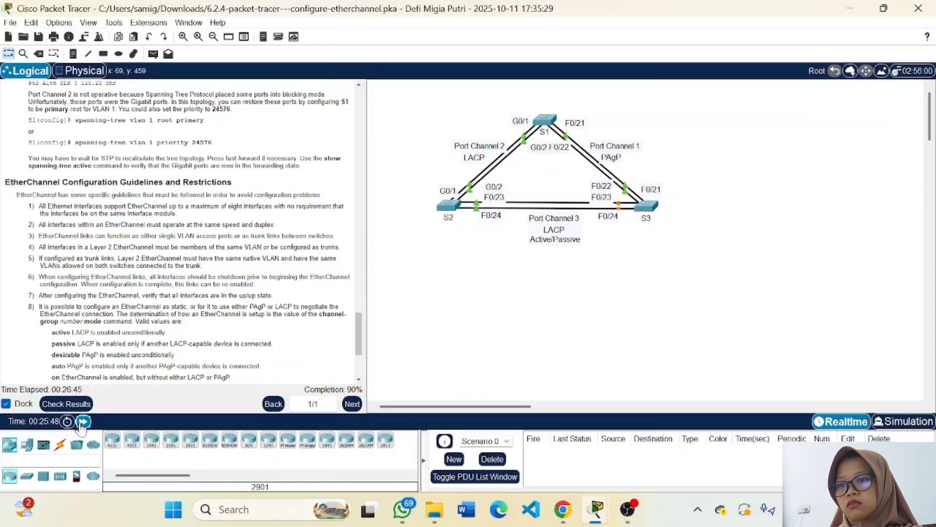
# Step: Check the activity results, examine the assessment items for S3's ports, and close the results
pyautogui.click(70, 404)
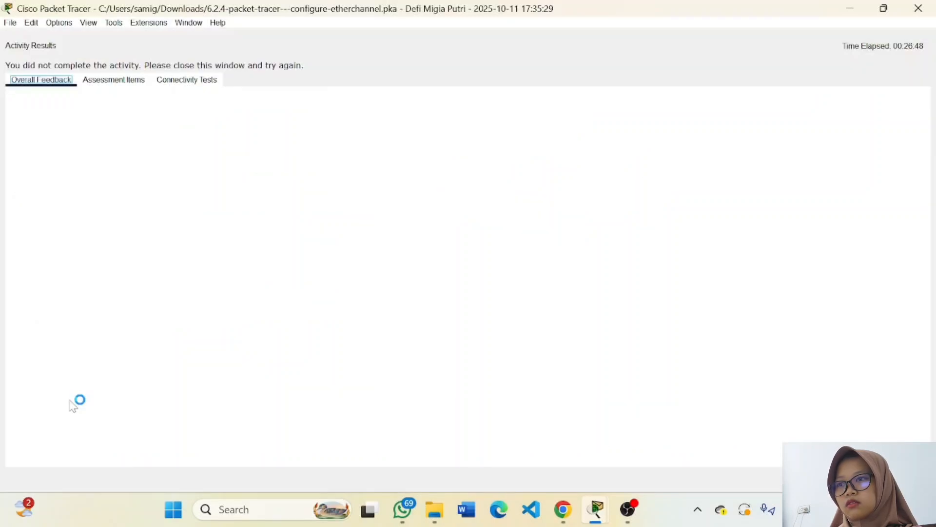
pyautogui.click(138, 84)
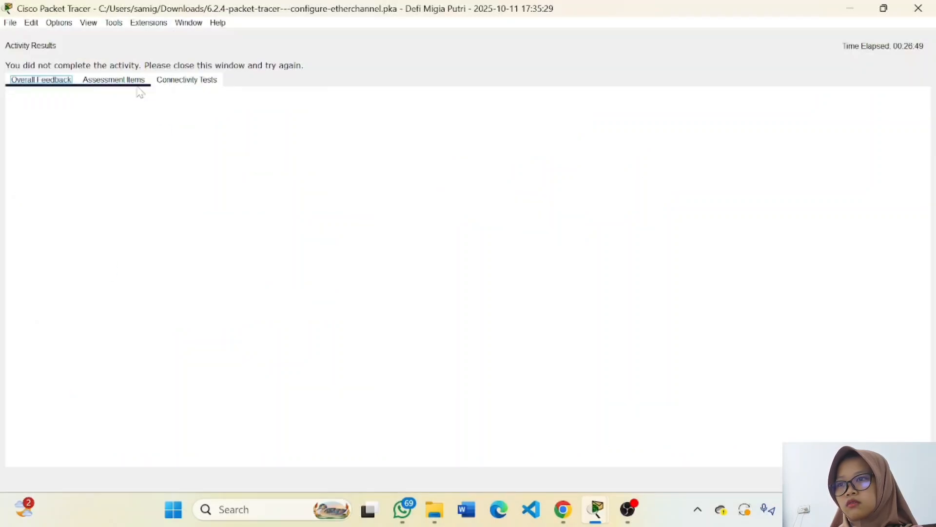
pyautogui.scroll(-9, 257, 325)
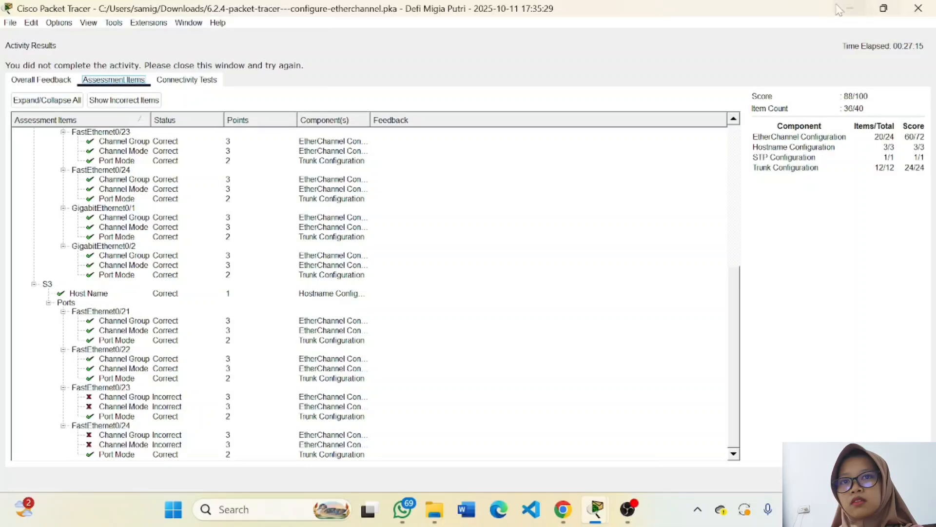
pyautogui.click(906, 479)
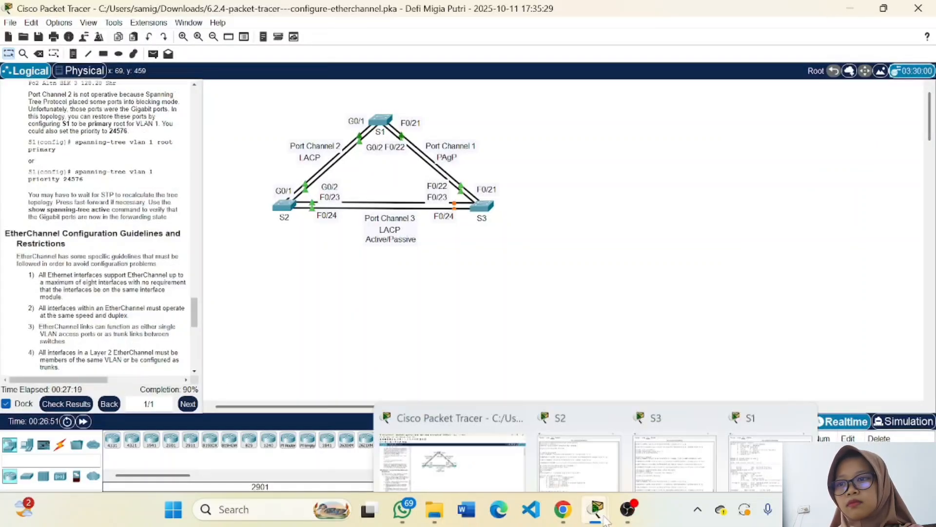
# Step: Review the lab instructions for the channel-group configuration of Port Channels 1 to 3 and for bringing up an EtherChannel
pyautogui.scroll(9, 98, 224)
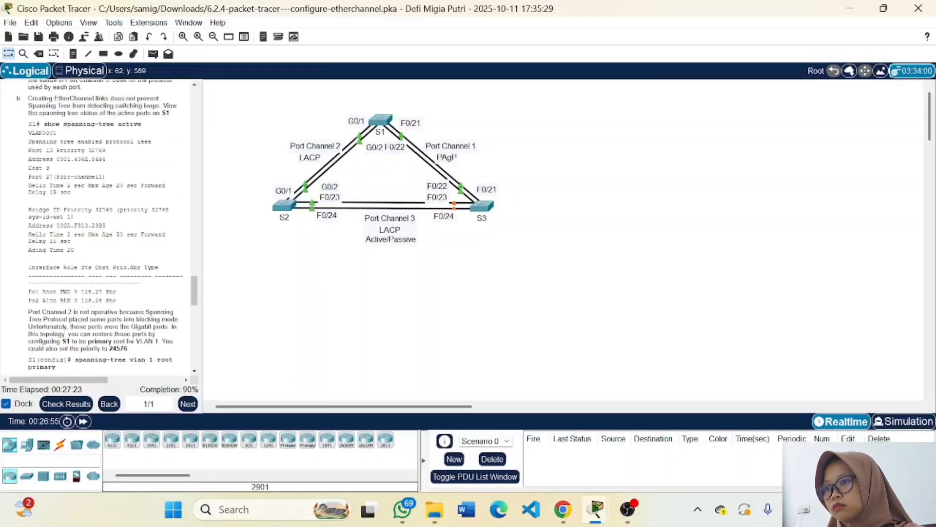
pyautogui.scroll(6, 97, 224)
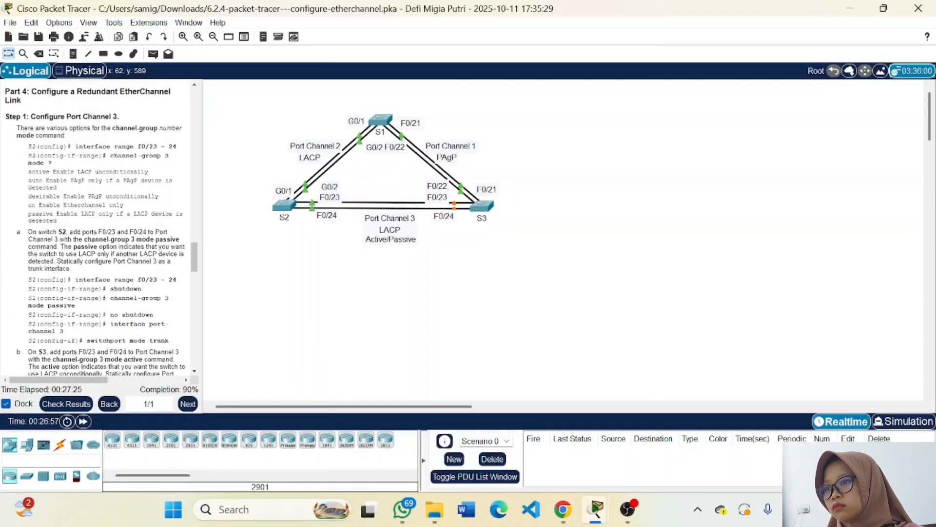
pyautogui.scroll(10, 97, 224)
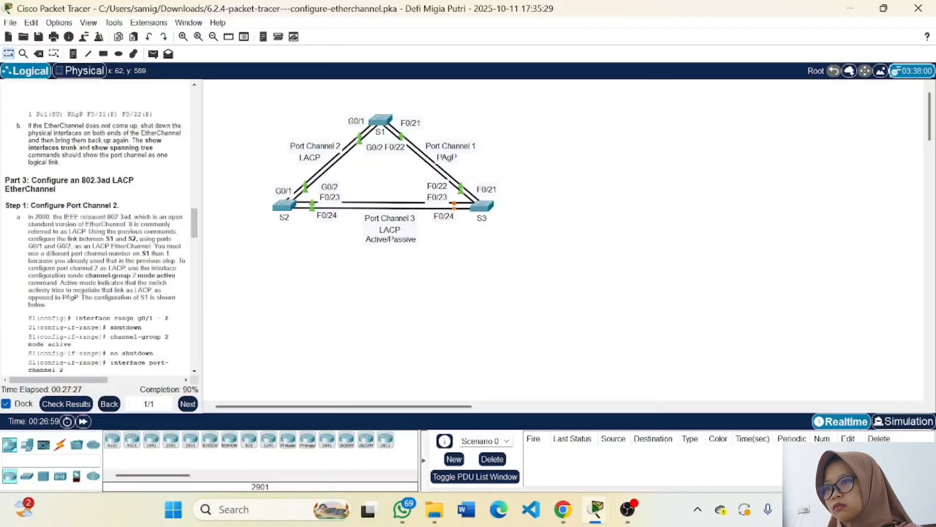
pyautogui.scroll(5, 98, 224)
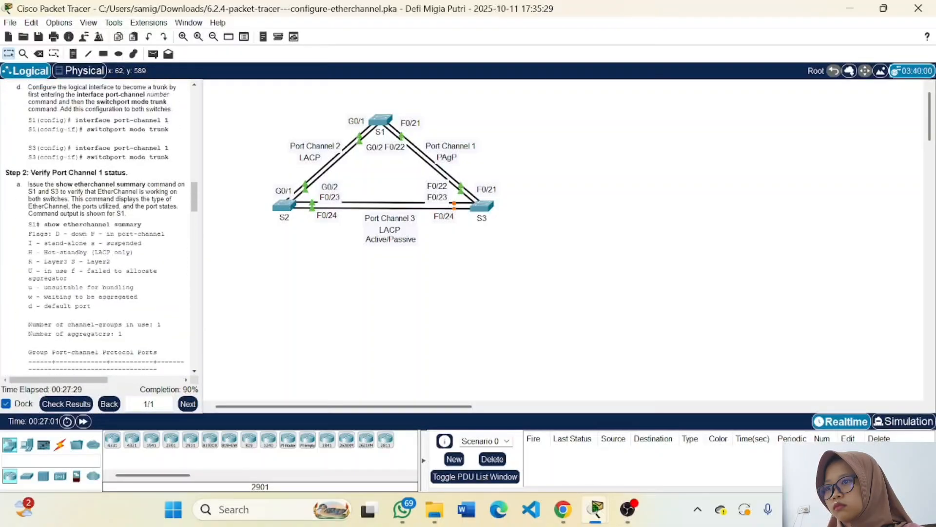
pyautogui.scroll(3, 98, 224)
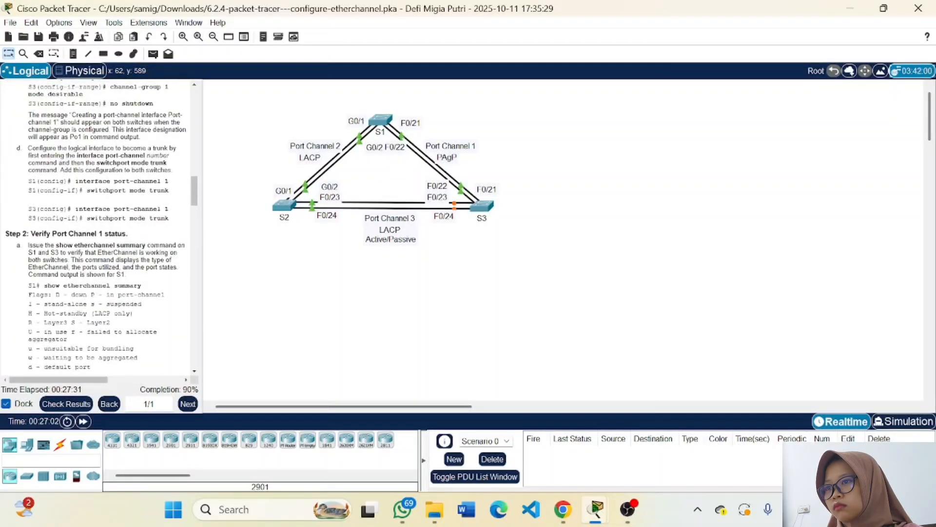
pyautogui.scroll(5, 98, 224)
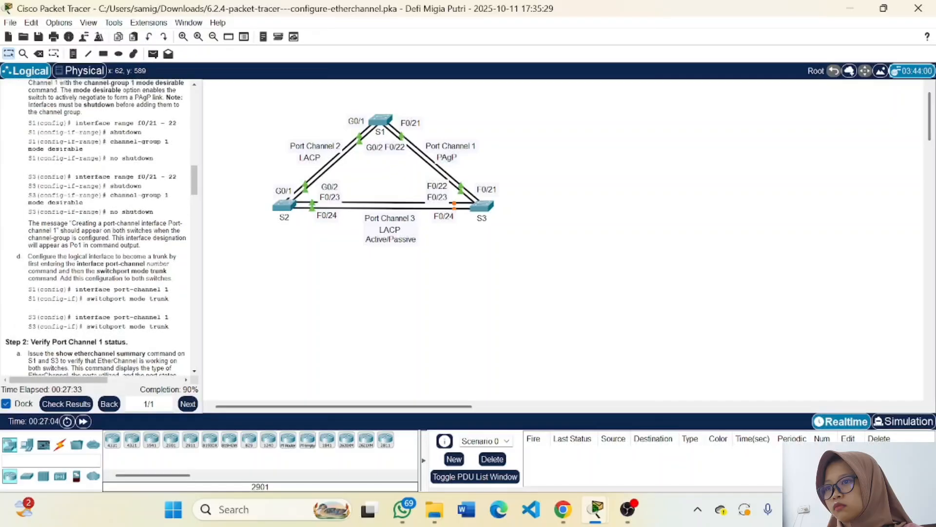
pyautogui.scroll(9, 97, 224)
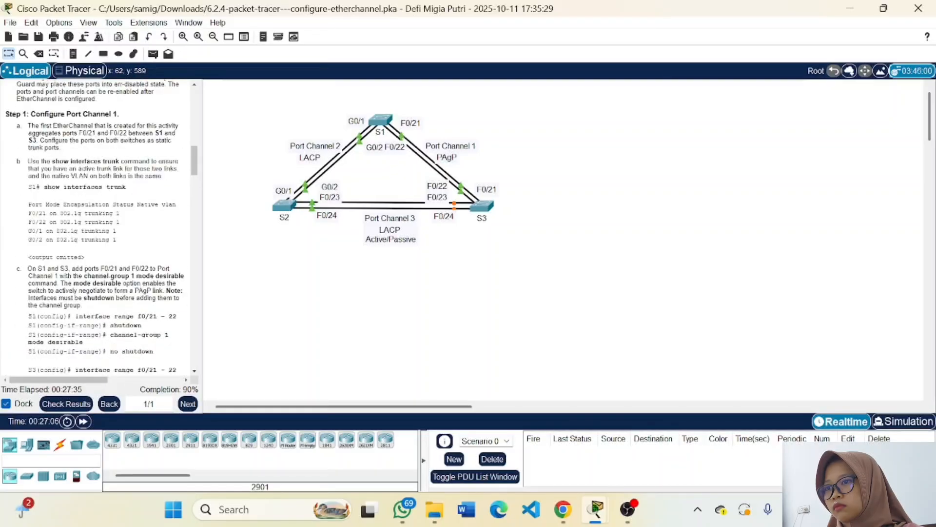
pyautogui.scroll(7, 98, 225)
pyautogui.scroll(11, 98, 225)
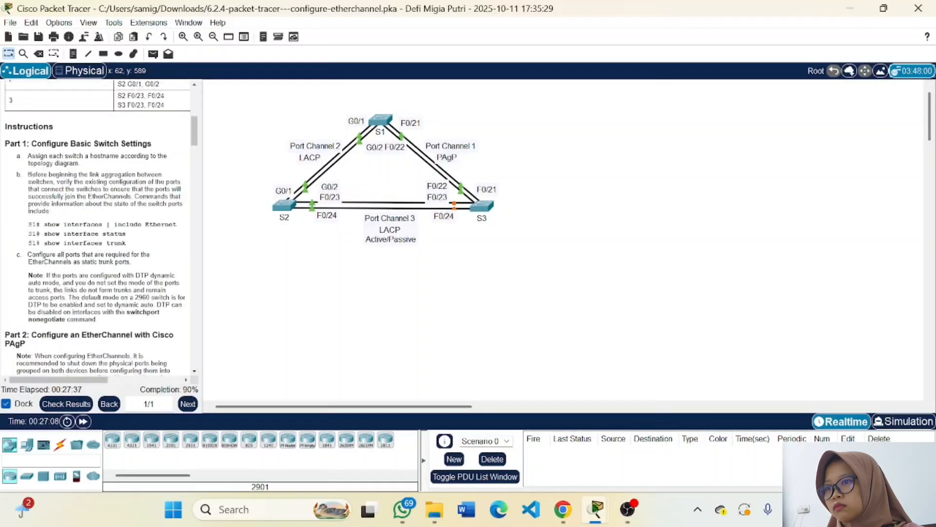
pyautogui.scroll(-20, 97, 225)
pyautogui.scroll(-20, 98, 224)
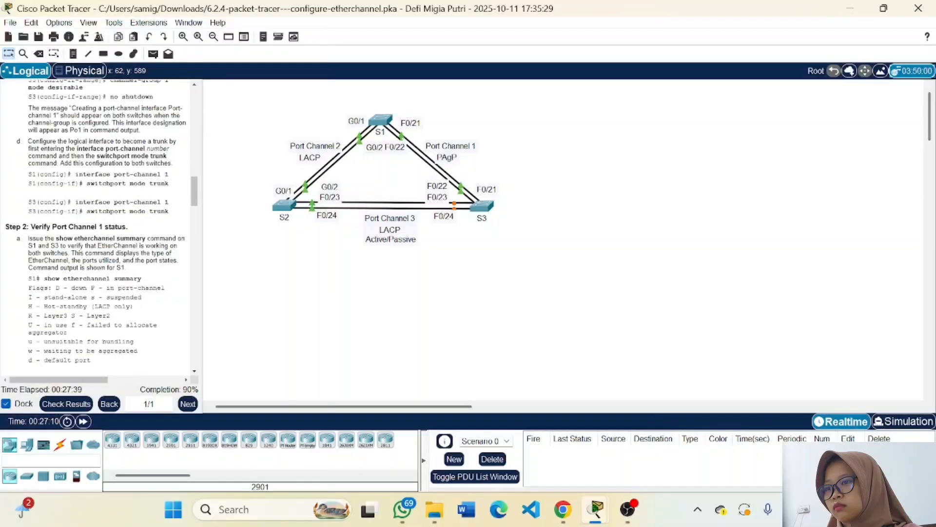
pyautogui.scroll(-2, 98, 224)
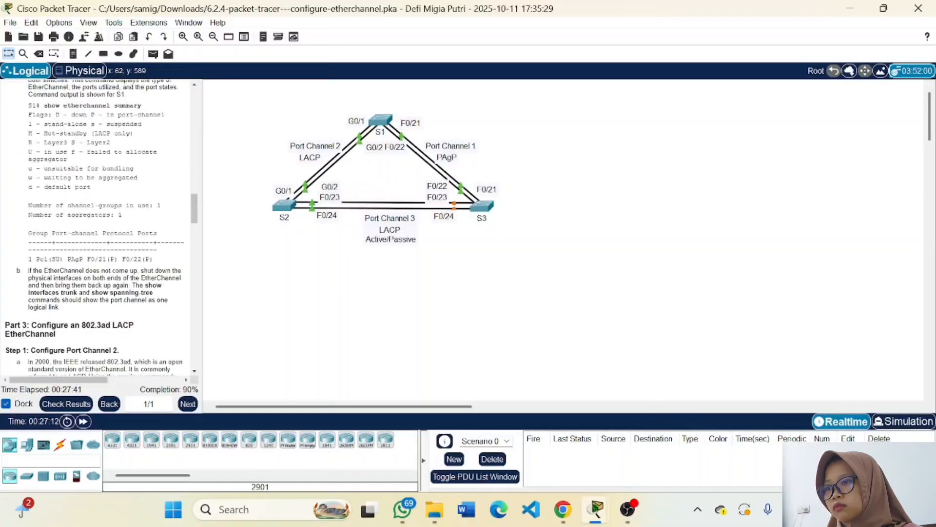
pyautogui.scroll(-2, 98, 224)
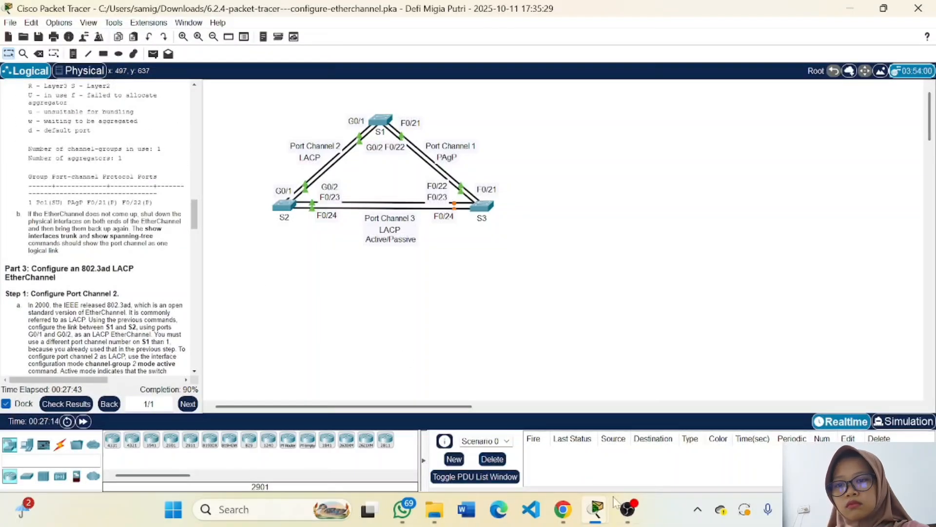
# Step: Bring up S3's command line and enter global configuration mode with ena and conf t
pyautogui.moveTo(596, 511)
pyautogui.click(675, 401)
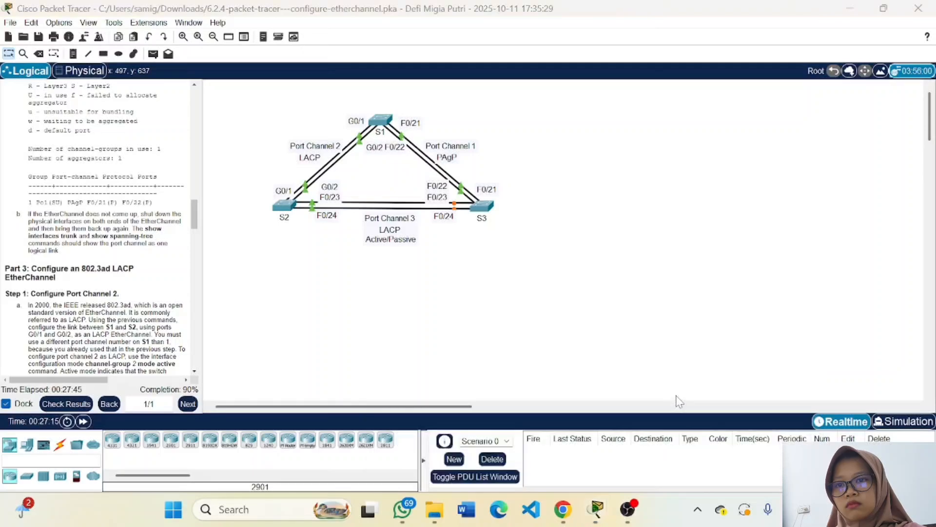
pyautogui.scroll(-1, 674, 390)
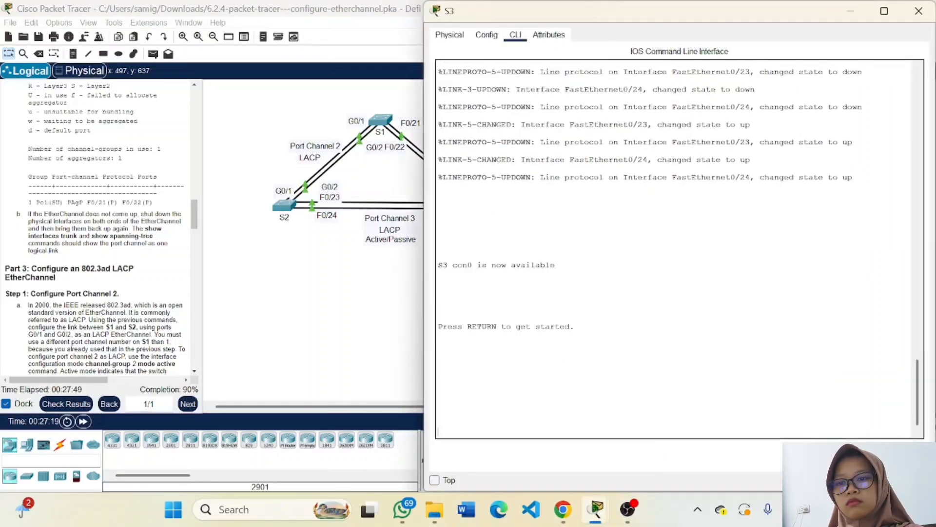
pyautogui.press('Return')
pyautogui.write('ena')
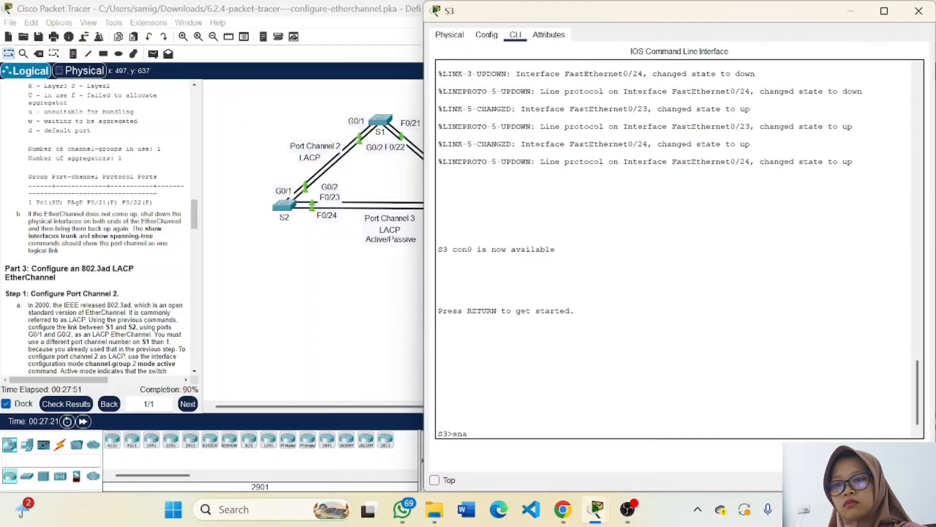
pyautogui.press('Return')
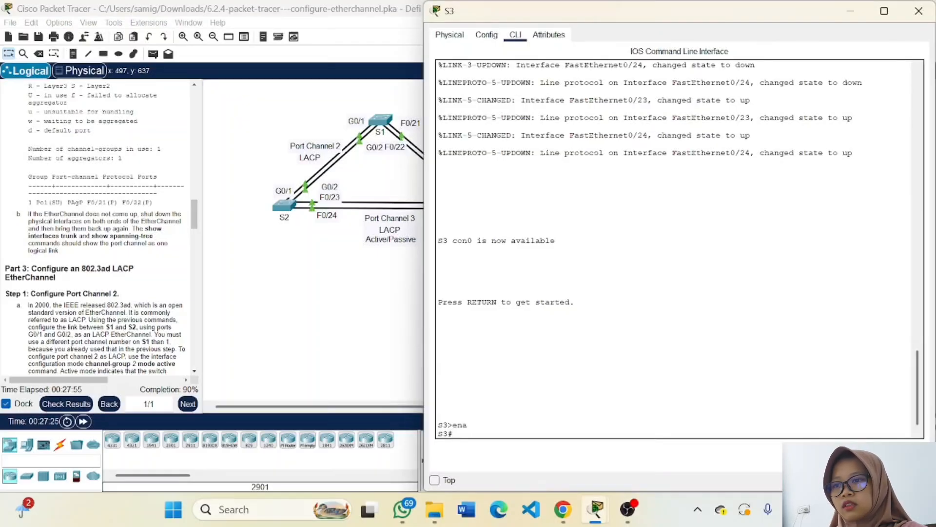
pyautogui.write('conf')
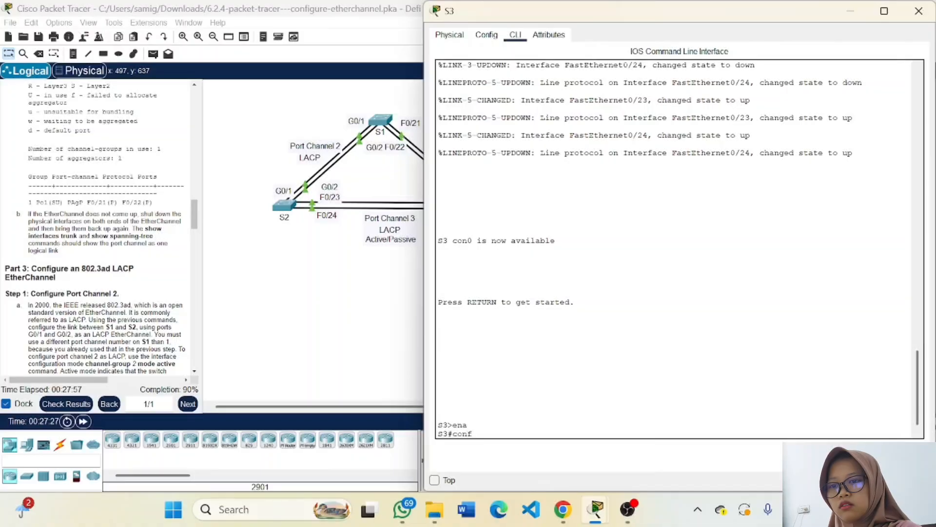
pyautogui.write(' t')
pyautogui.press('Return')
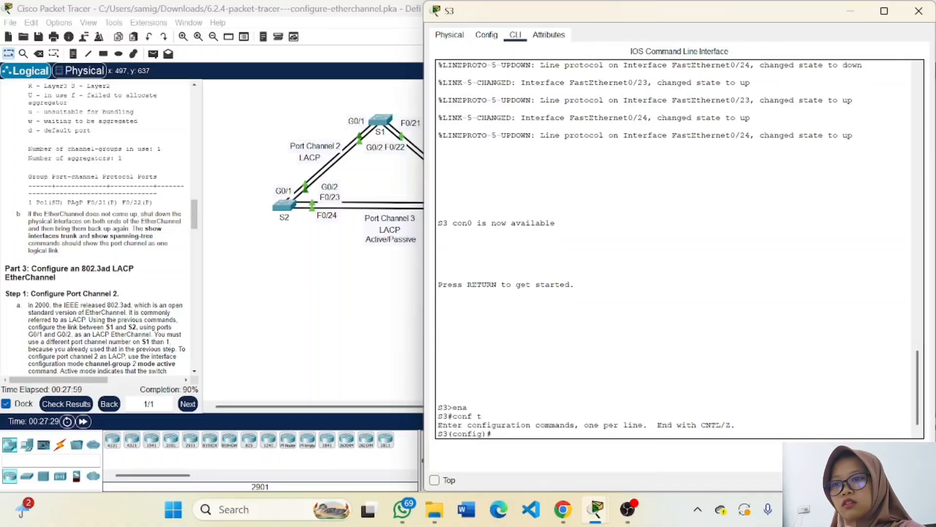
# Step: Set S3's interface range f0/23 - 24 to switchport mode trunk and shut both ports down
pyautogui.write('interface')
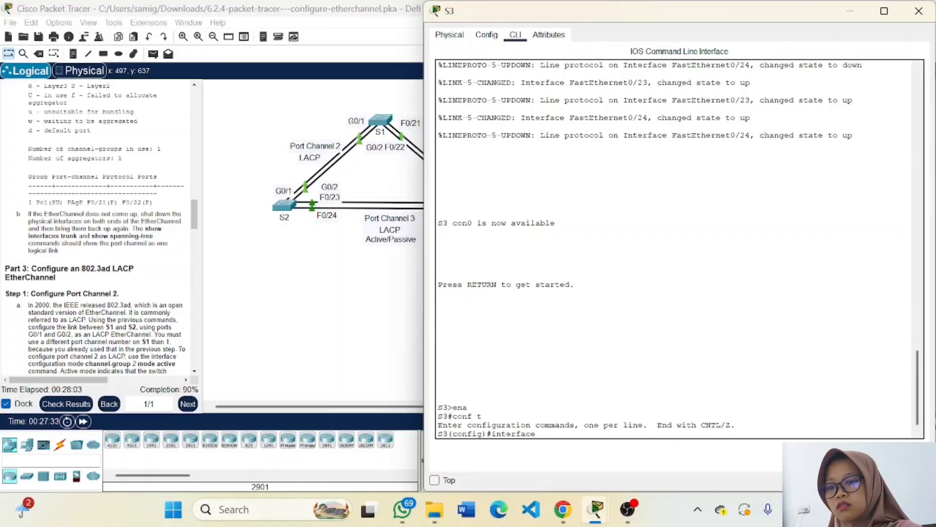
pyautogui.write(' range f0/23')
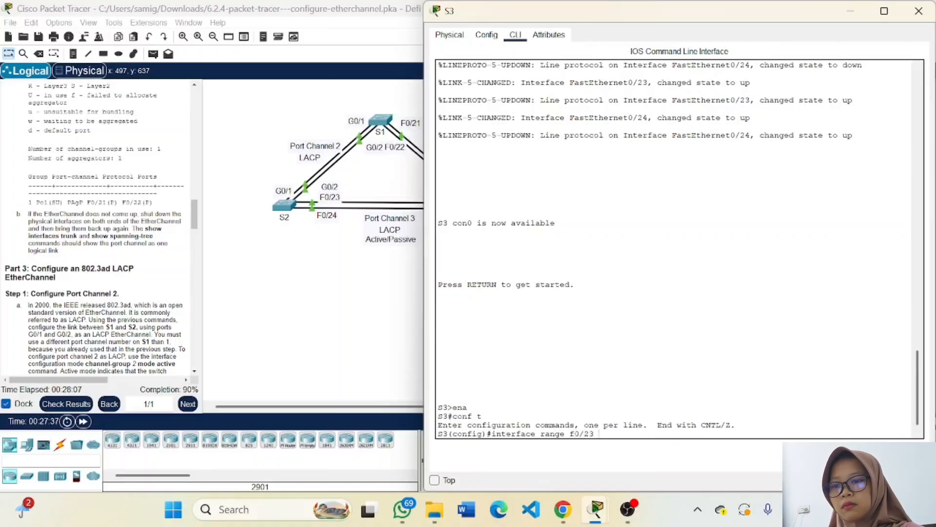
pyautogui.write(' - 24')
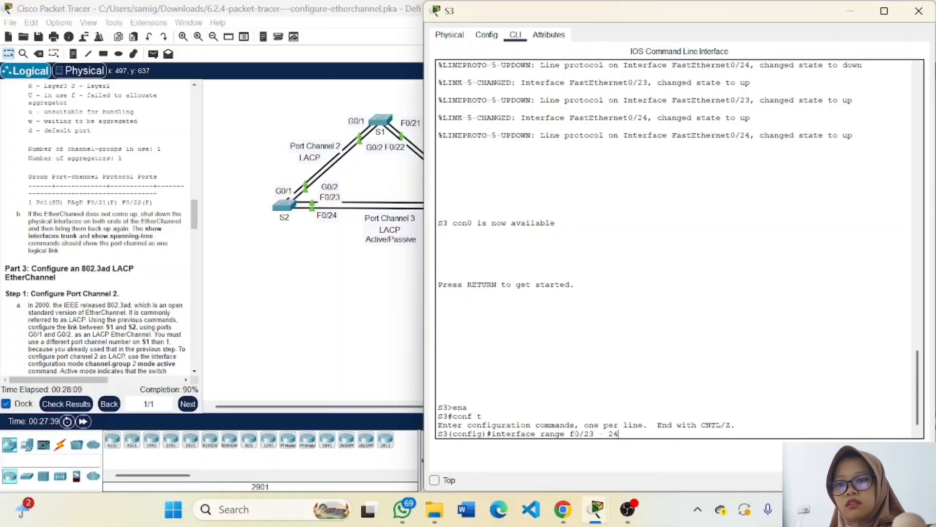
pyautogui.press('Return')
pyautogui.write('s')
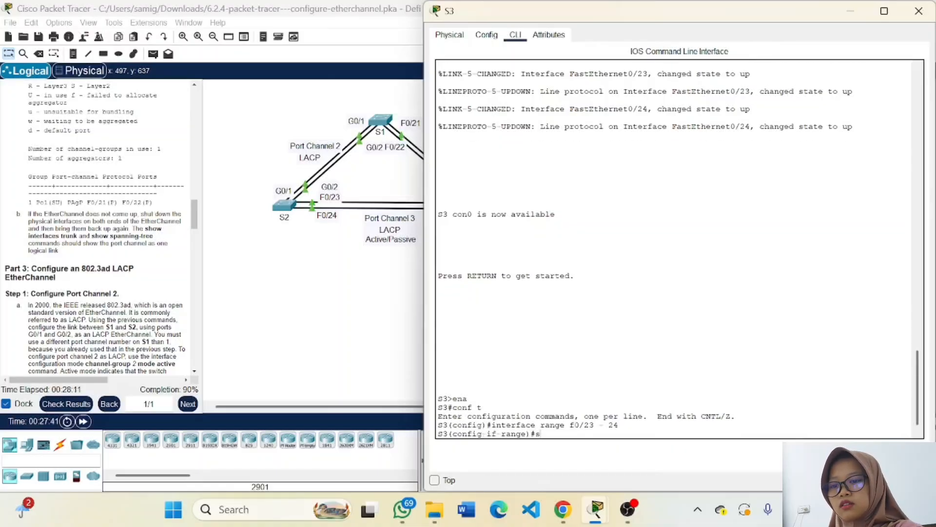
pyautogui.write('witch')
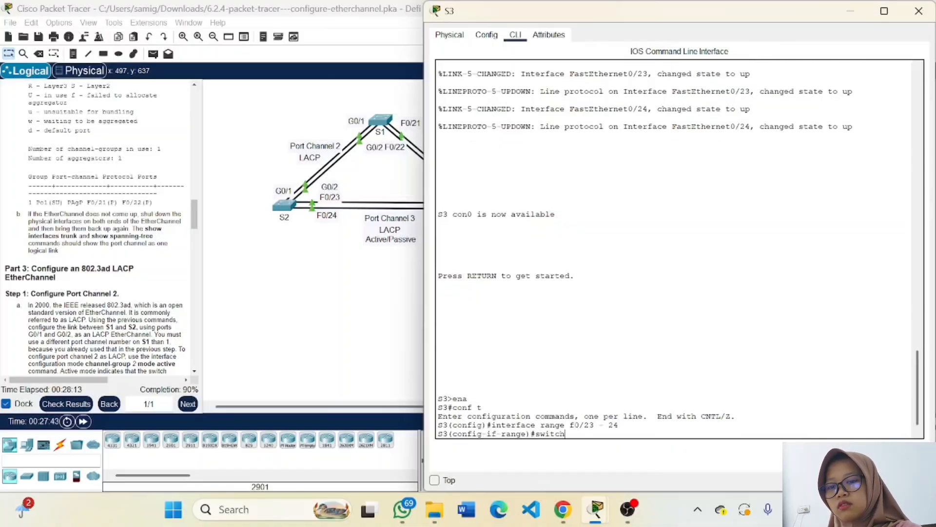
pyautogui.write('port mode trunk')
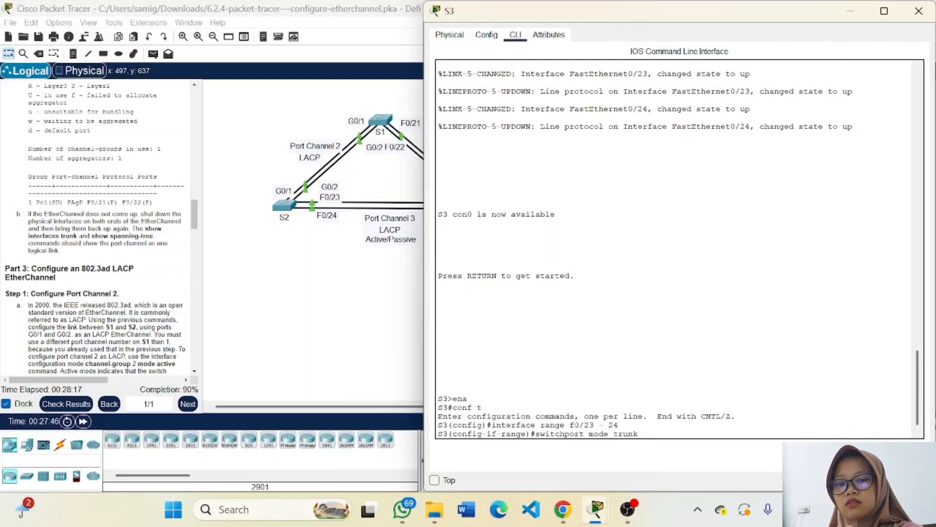
pyautogui.press('Return')
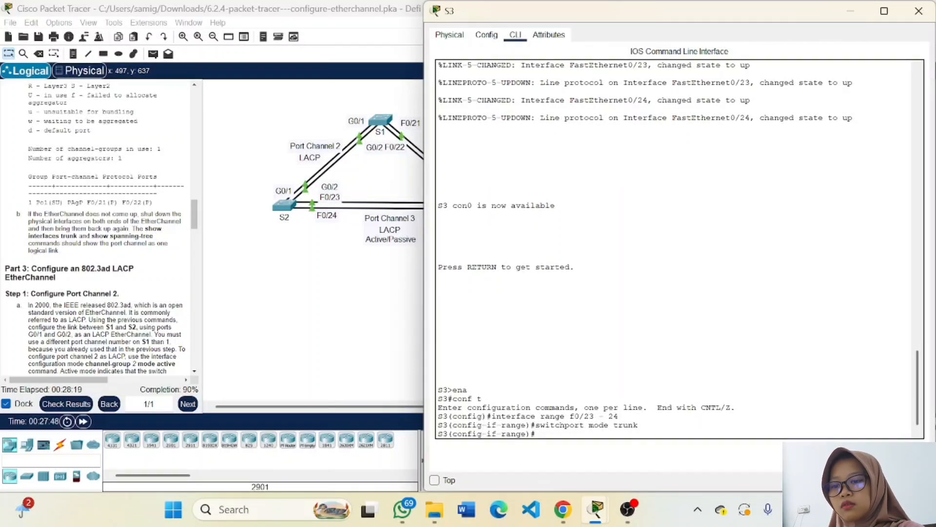
pyautogui.write('shutdown')
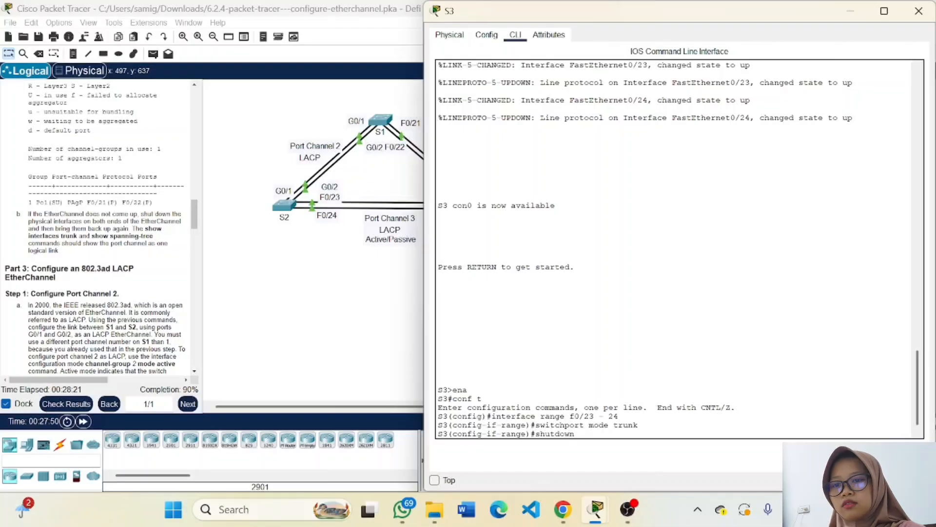
pyautogui.press('Return')
pyautogui.press('Return')
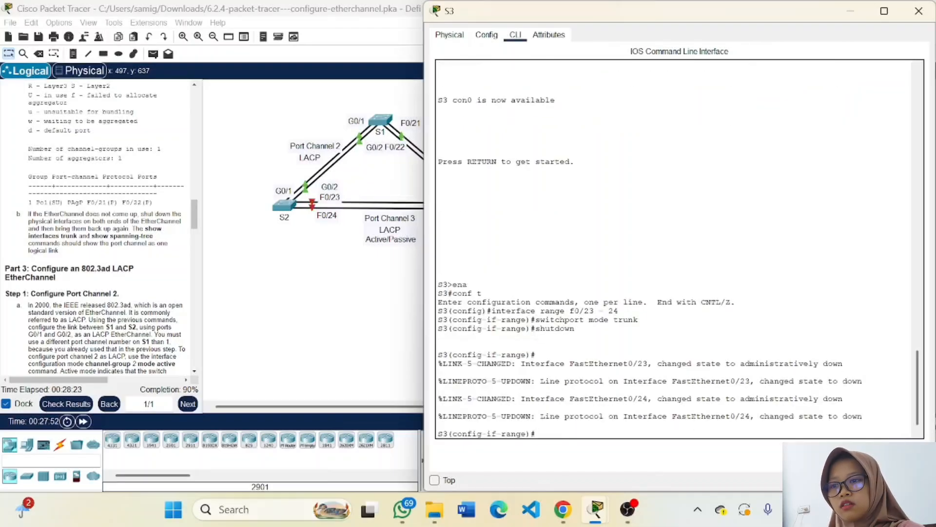
# Step: Assign S3's F0/23 and F0/24 to channel-group 3 in mode active and re-enable them with no shutdown
pyautogui.write('channe')
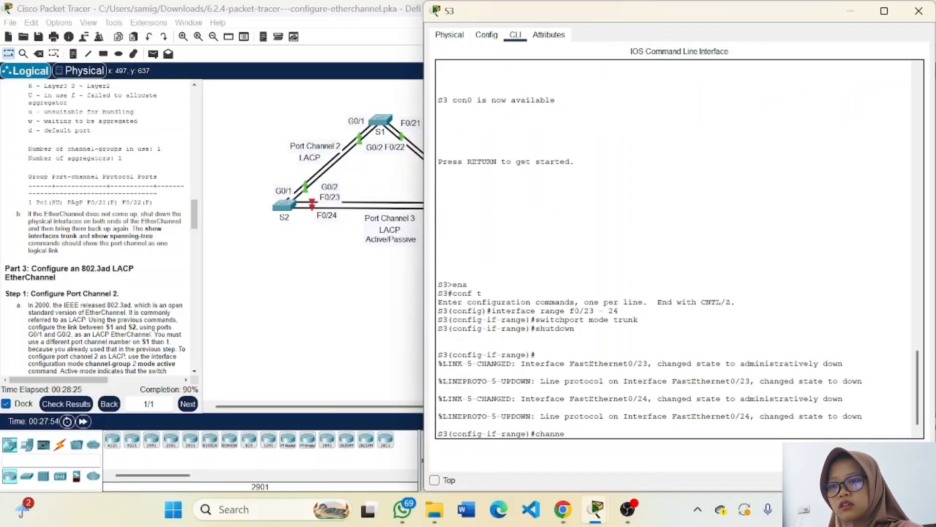
pyautogui.write('l-grou')
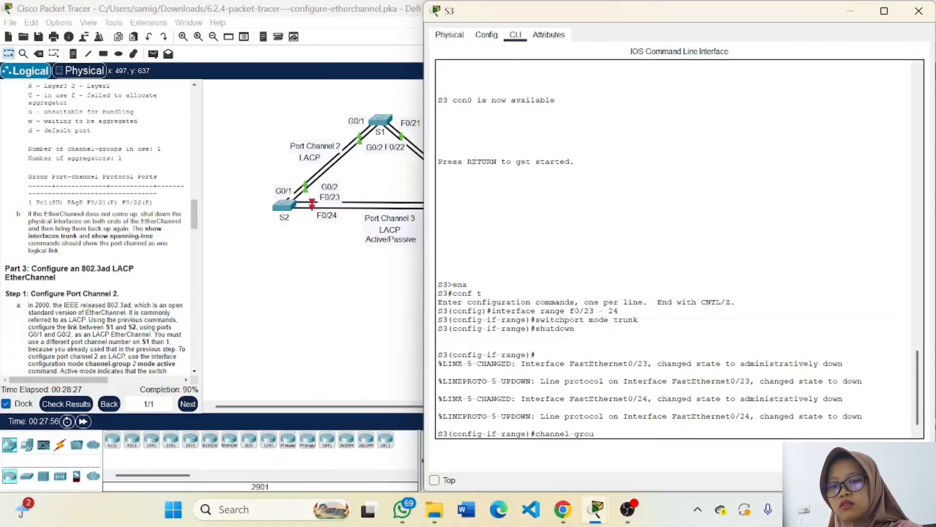
pyautogui.write('p 3 m')
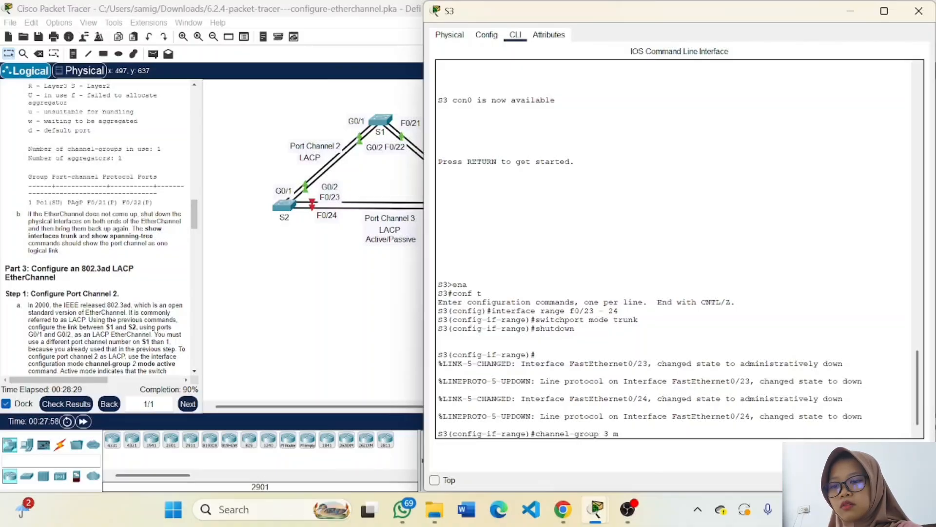
pyautogui.write('ode active')
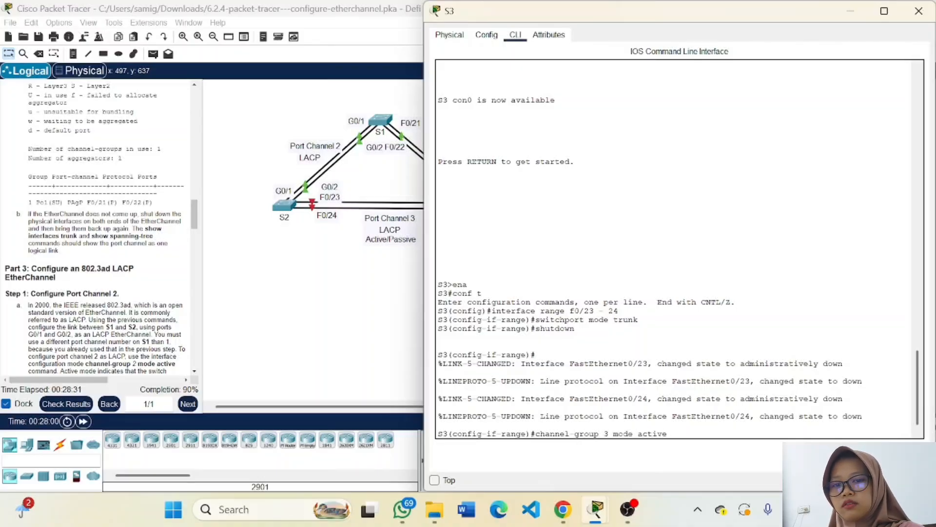
pyautogui.press('Return')
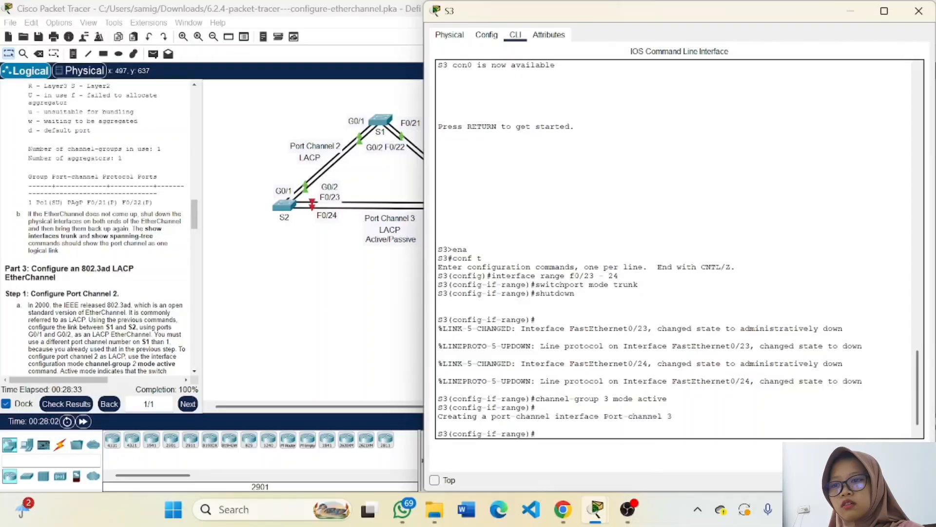
pyautogui.write('no shutdown')
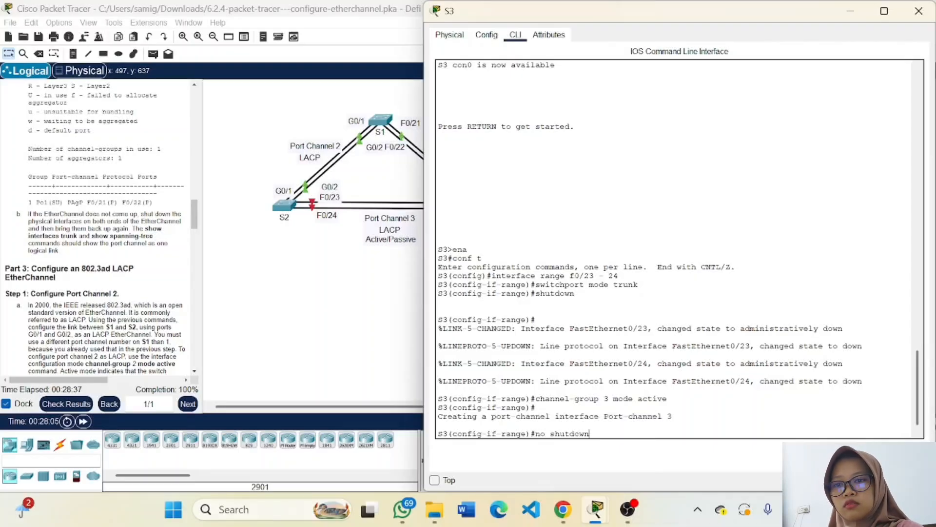
pyautogui.press('Return')
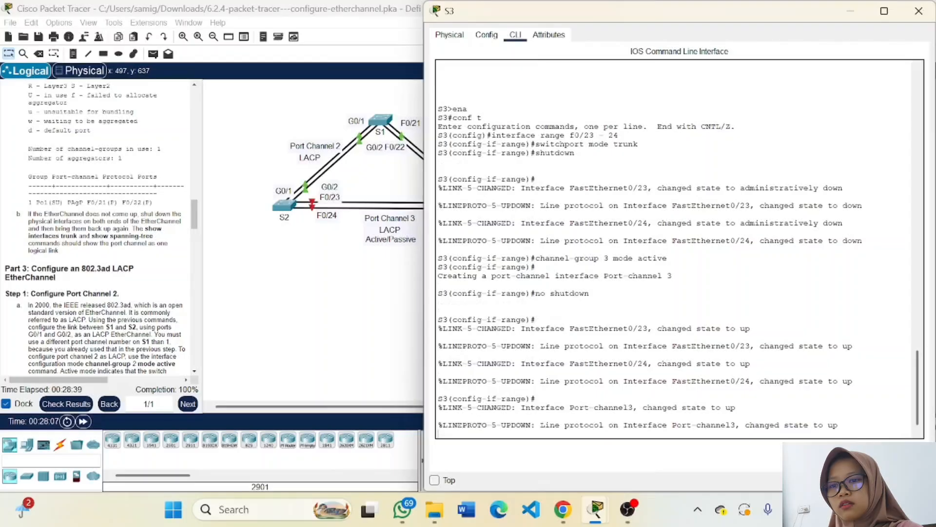
pyautogui.write('interface')
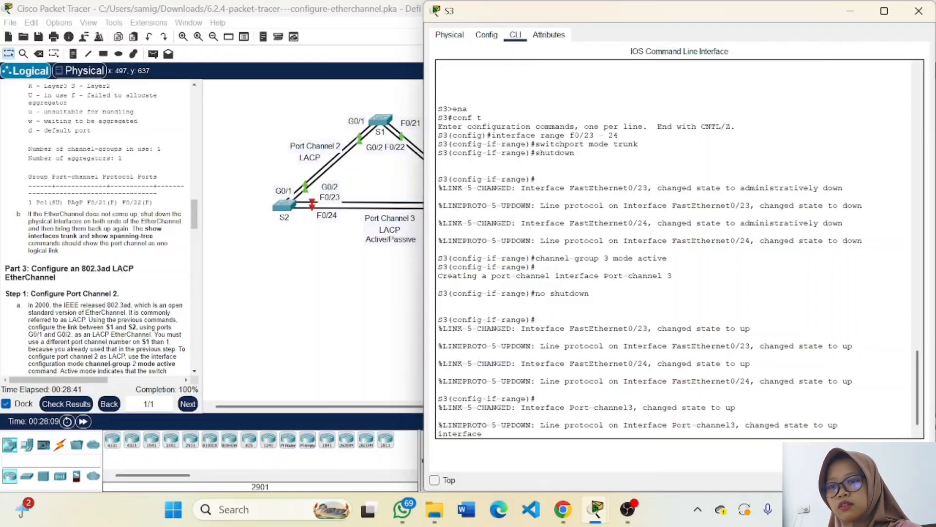
pyautogui.press('BackSpace')
pyautogui.press('BackSpace')
pyautogui.press('BackSpace')
pyautogui.press('BackSpace')
pyautogui.press('BackSpace')
pyautogui.press('BackSpace')
pyautogui.press('BackSpace')
pyautogui.press('BackSpace')
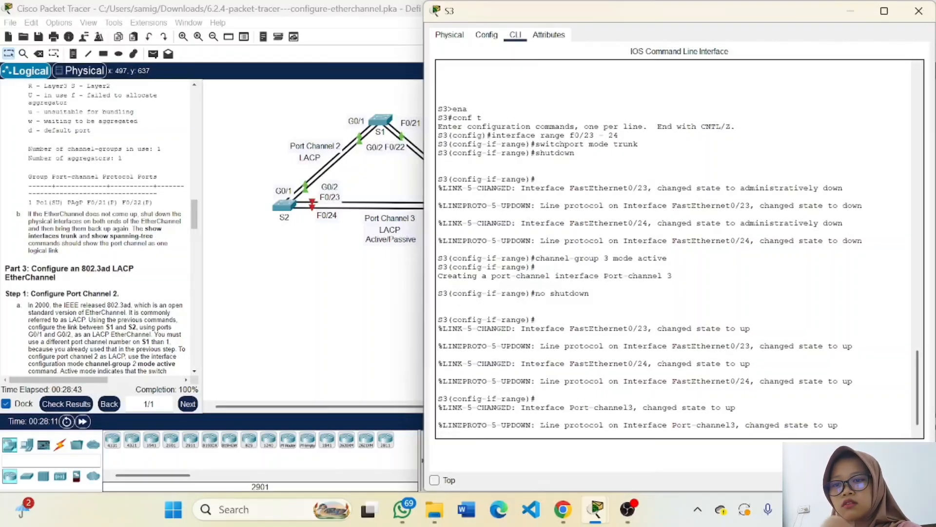
# Step: Configure interface port-channel 3 on S3 as a trunk with switchport mode trunk and end the configuration session
pyautogui.write('interface')
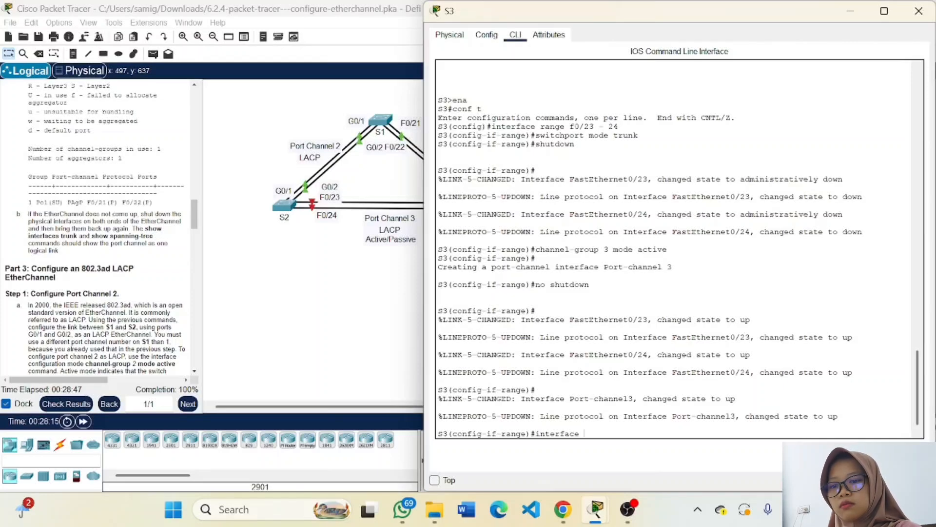
pyautogui.write(' port-c')
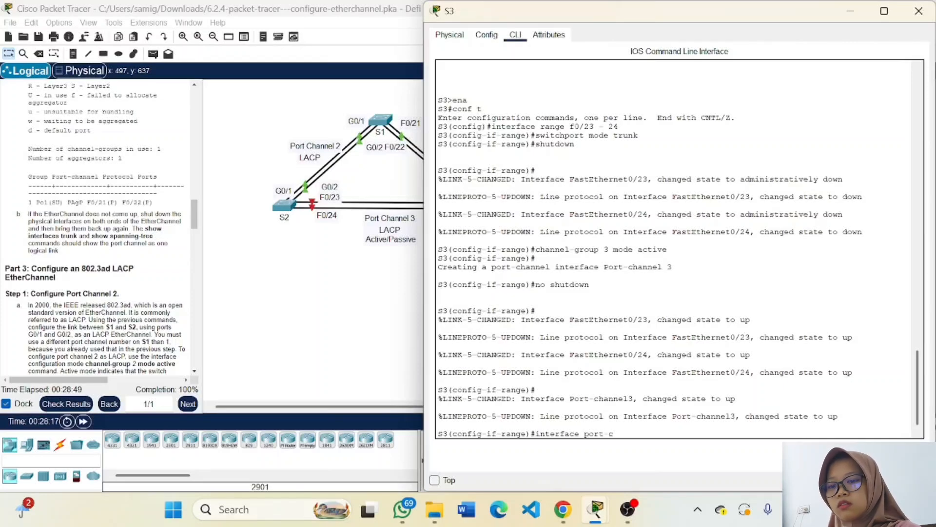
pyautogui.write('hannel 3')
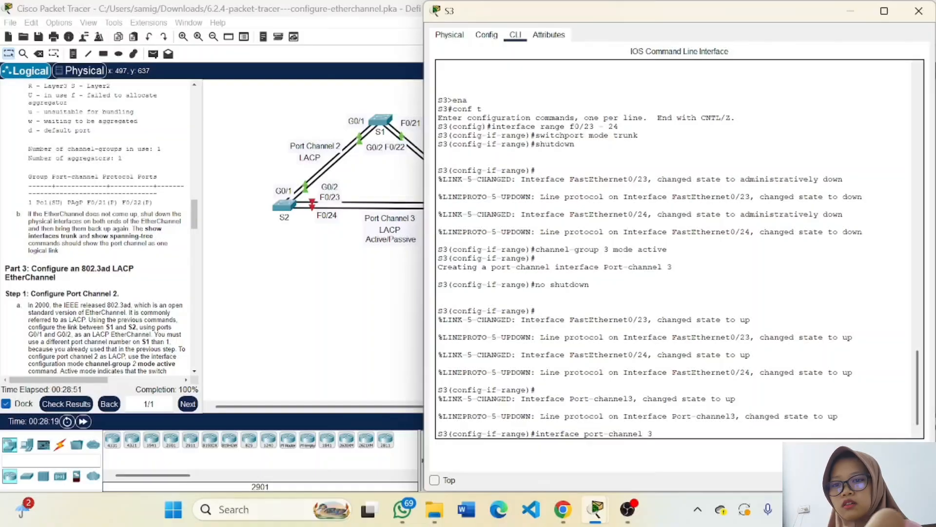
pyautogui.press('Return')
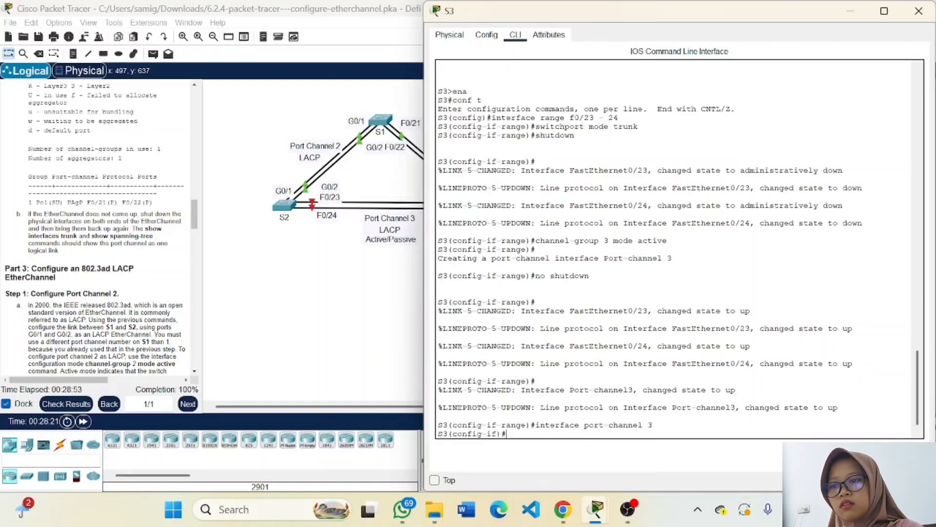
pyautogui.write('swit')
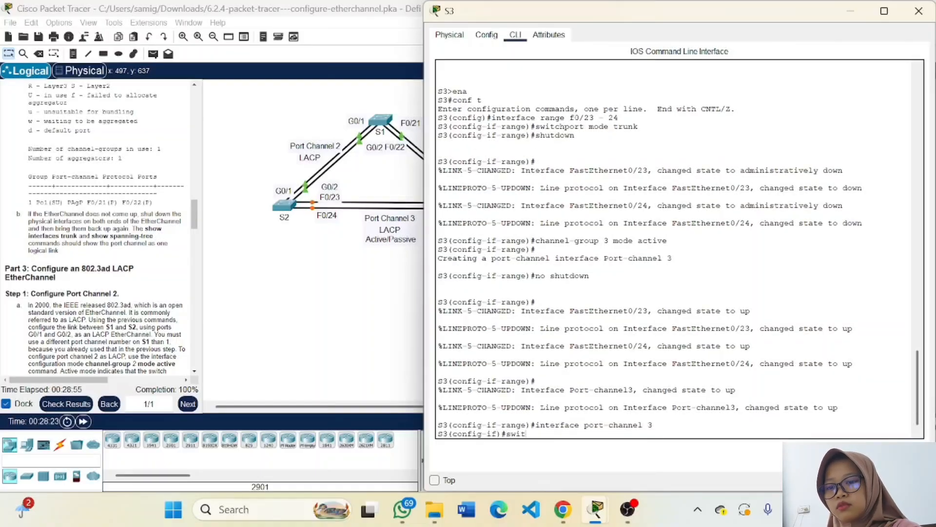
pyautogui.write('chport m')
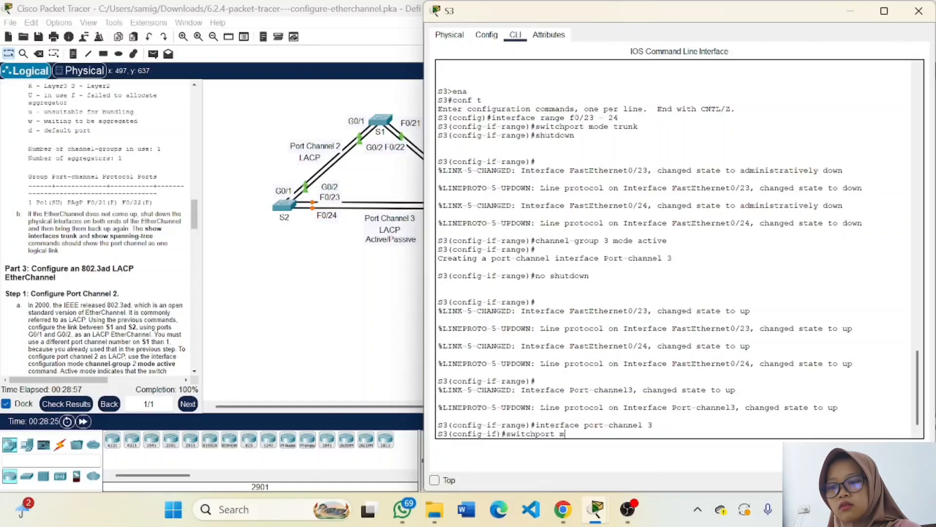
pyautogui.write('ode trunk')
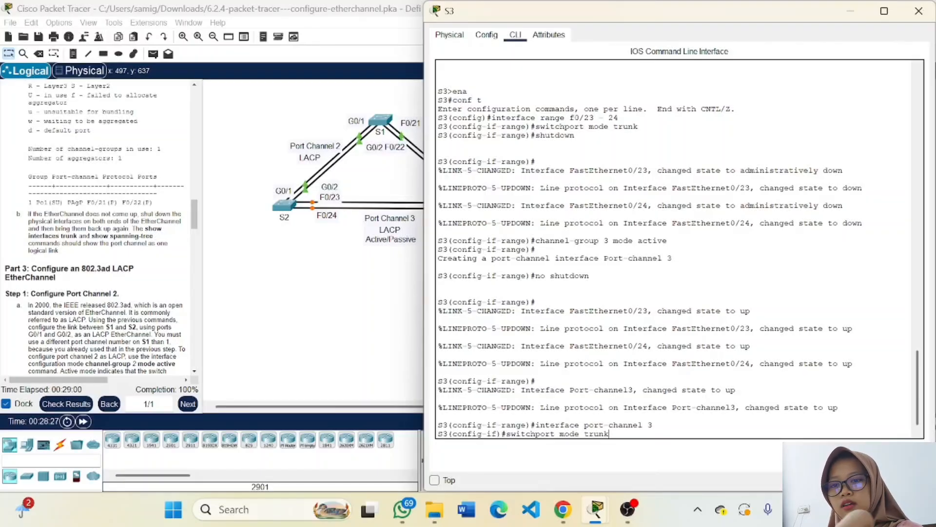
pyautogui.press('Return')
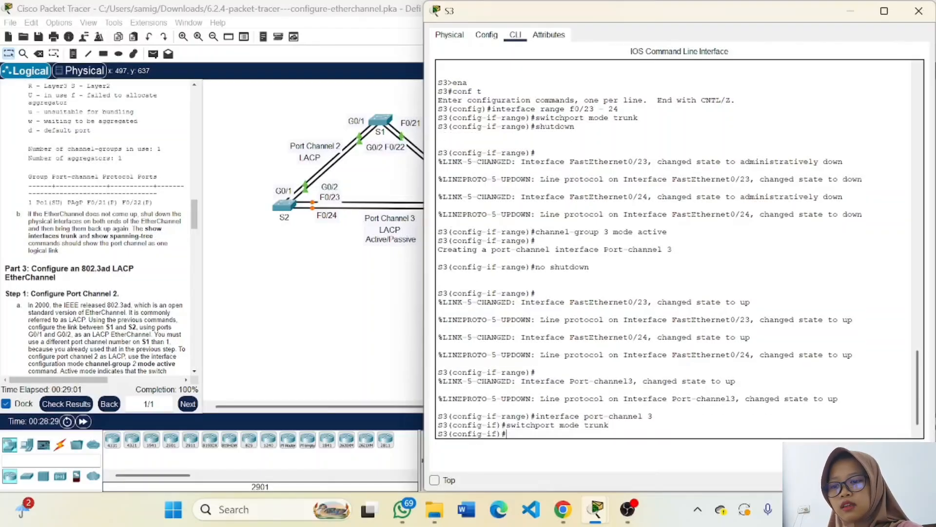
pyautogui.write('end')
pyautogui.press('Return')
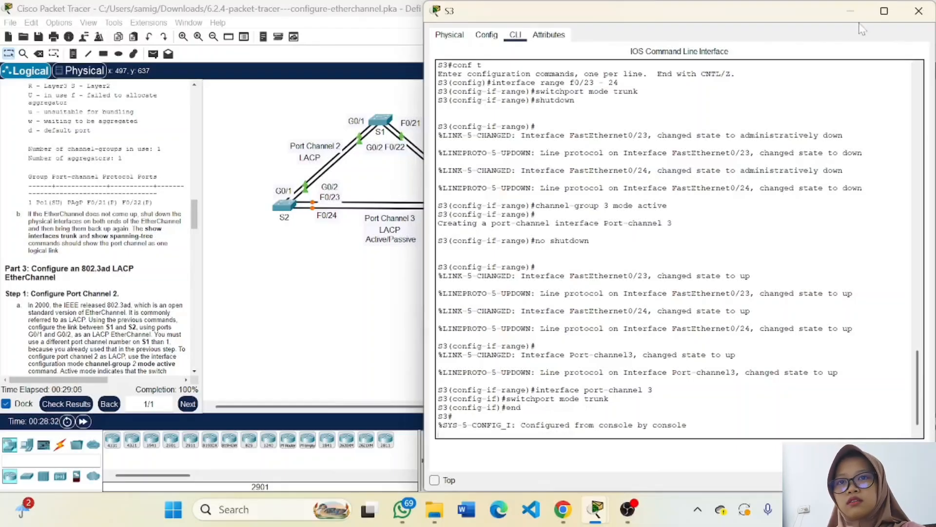
# Step: Minimize the S3 window and fast-forward the simulation time so the Port Channel 3 links converge
pyautogui.click(848, 4)
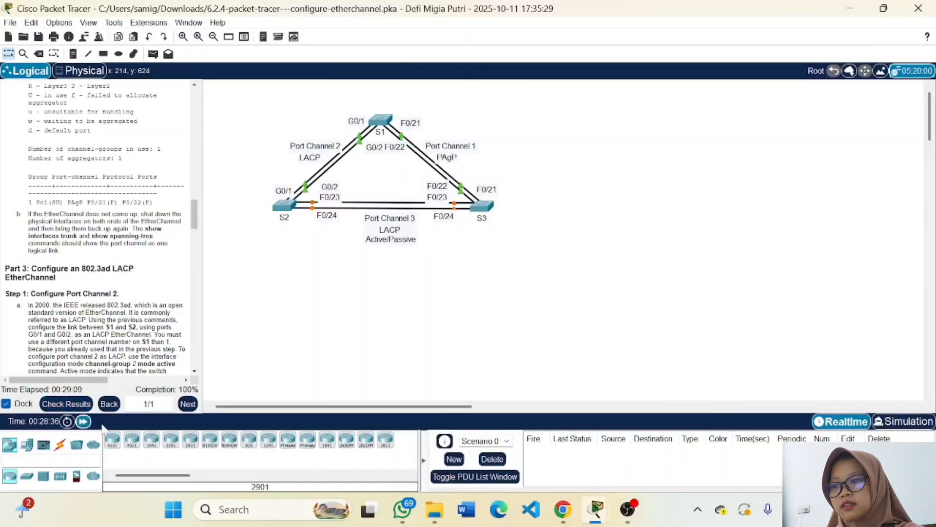
pyautogui.click(84, 421)
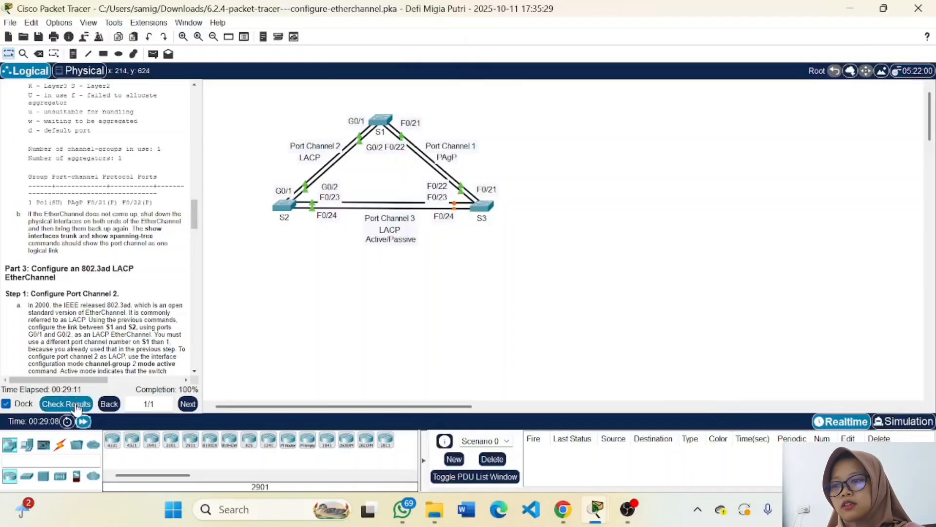
# Step: Check the activity results, examine the status of the assessment items for S1, S2 and S3, and close the results
pyautogui.click(77, 404)
pyautogui.click(130, 81)
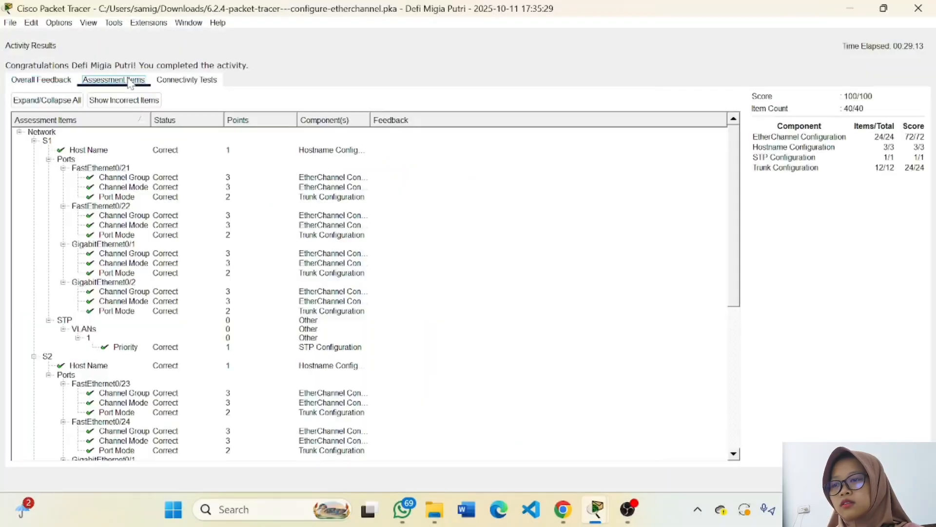
pyautogui.scroll(-10, 160, 295)
pyautogui.scroll(10, 161, 296)
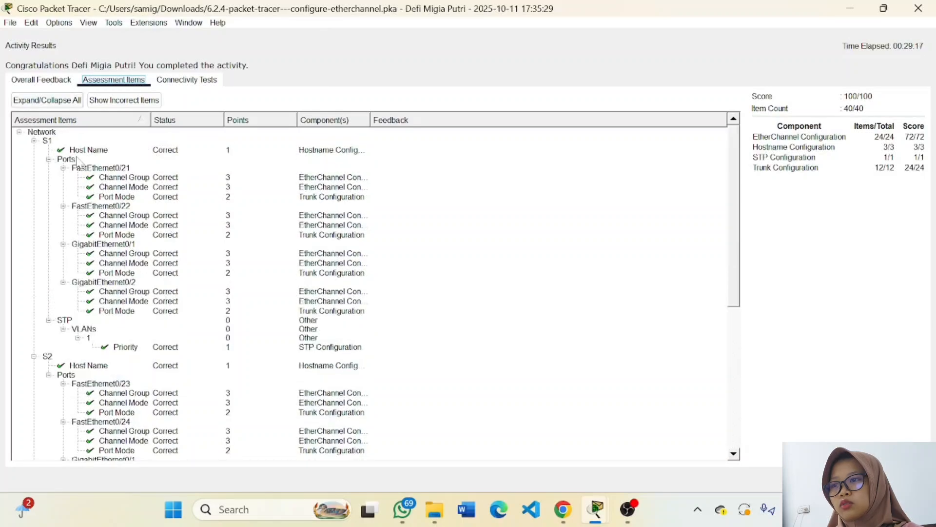
pyautogui.scroll(-9, 82, 307)
pyautogui.scroll(9, 83, 307)
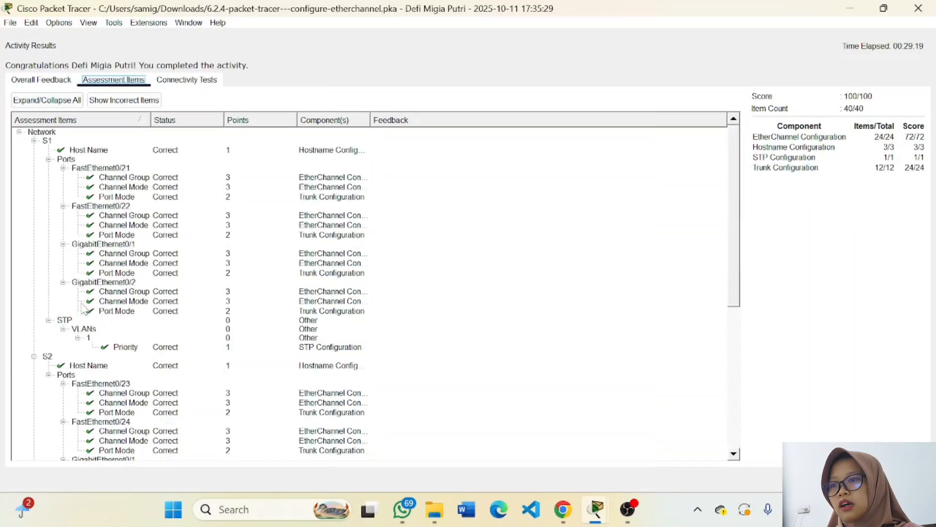
pyautogui.scroll(-9, 86, 339)
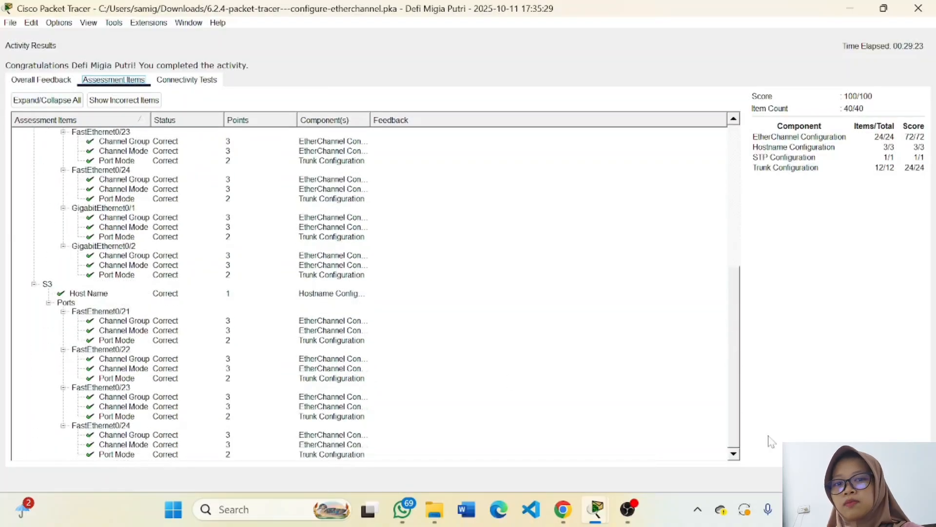
pyautogui.click(903, 479)
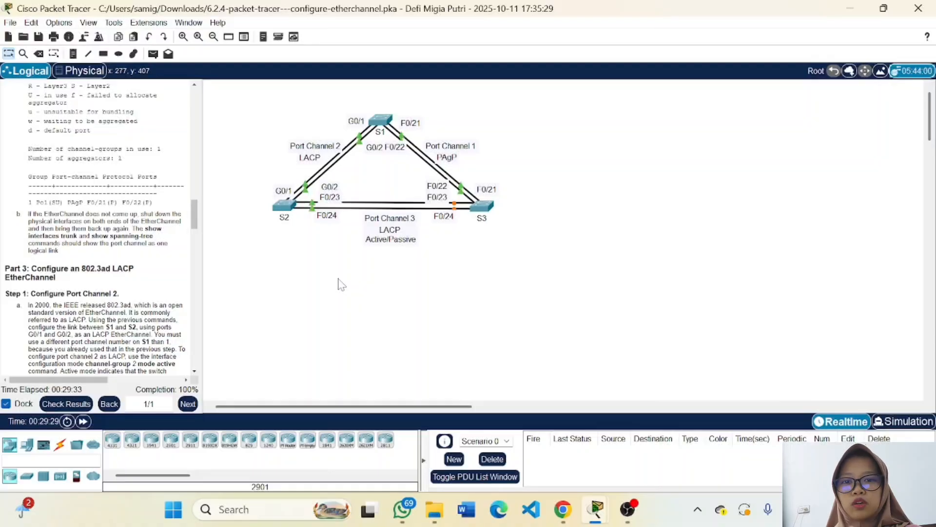
pyautogui.click(629, 509)
pyautogui.click(818, 346)
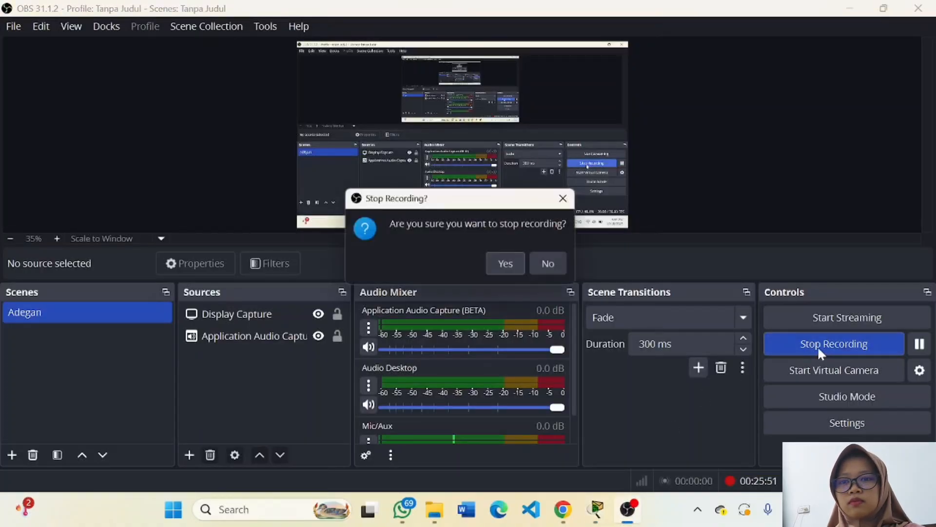